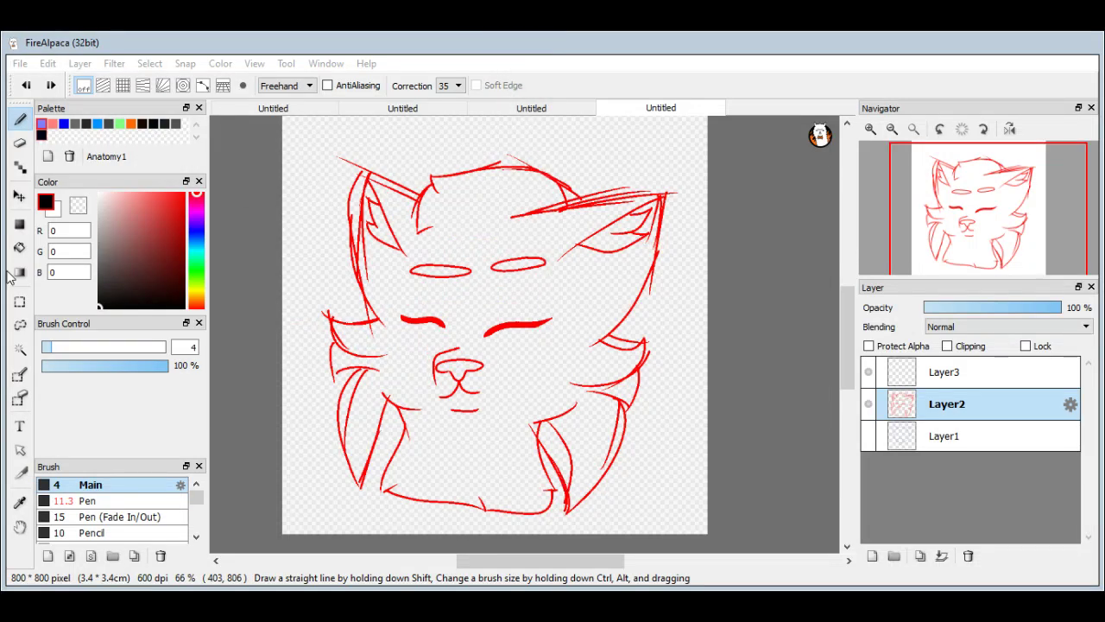
Ink the outer outline of the wolf's right-hand ear in black over the red sketch on Layer2.
scroll(664, 181, up, 1)
scroll(662, 167, up, 2)
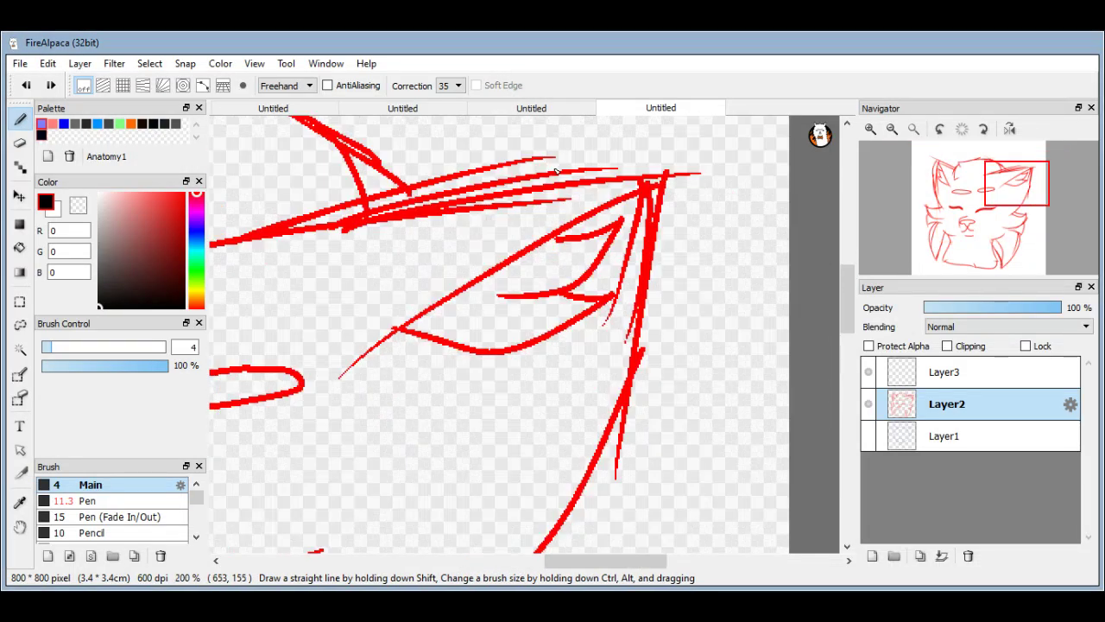
drag(223, 252, 293, 231)
drag(409, 221, 611, 183)
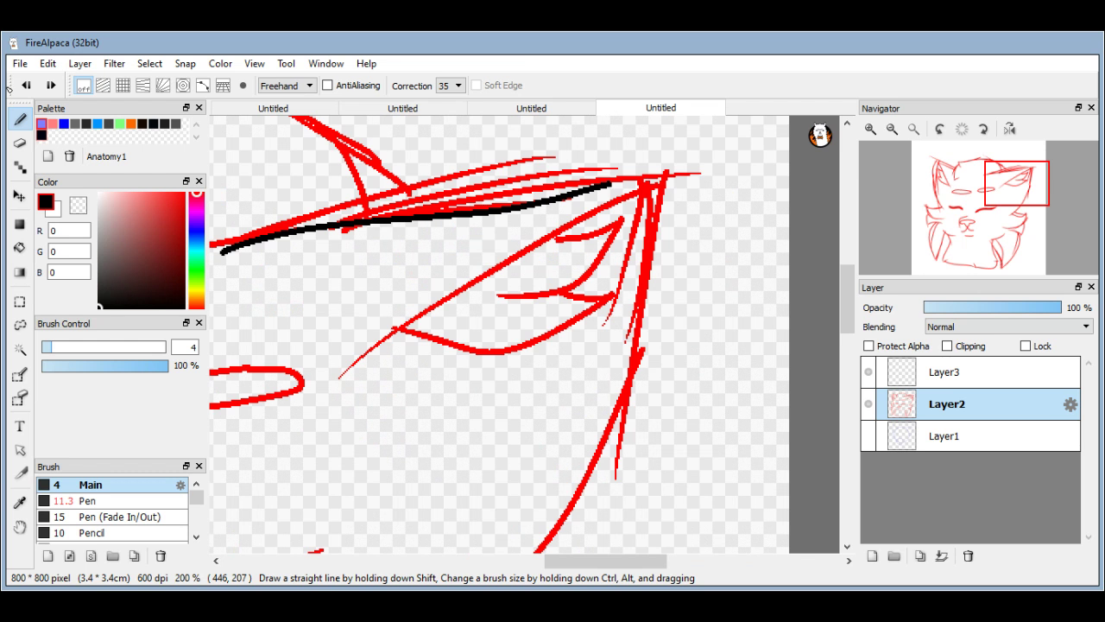
key(ctrl+minus)
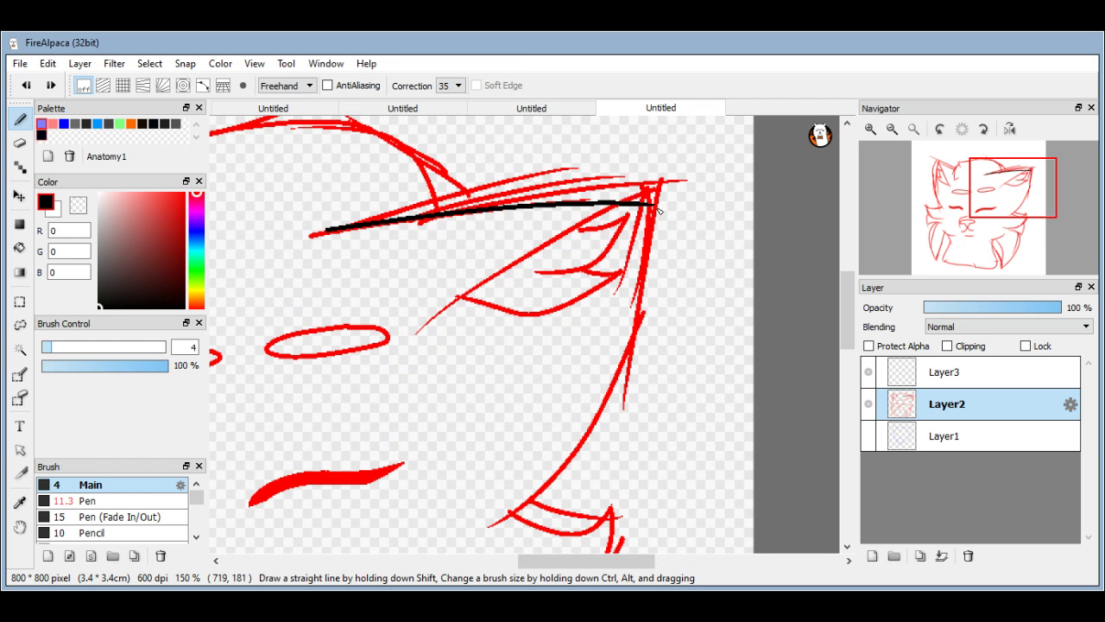
mouse_move(659, 210)
mouse_down()
mouse_move(633, 357)
mouse_move(530, 522)
mouse_up()
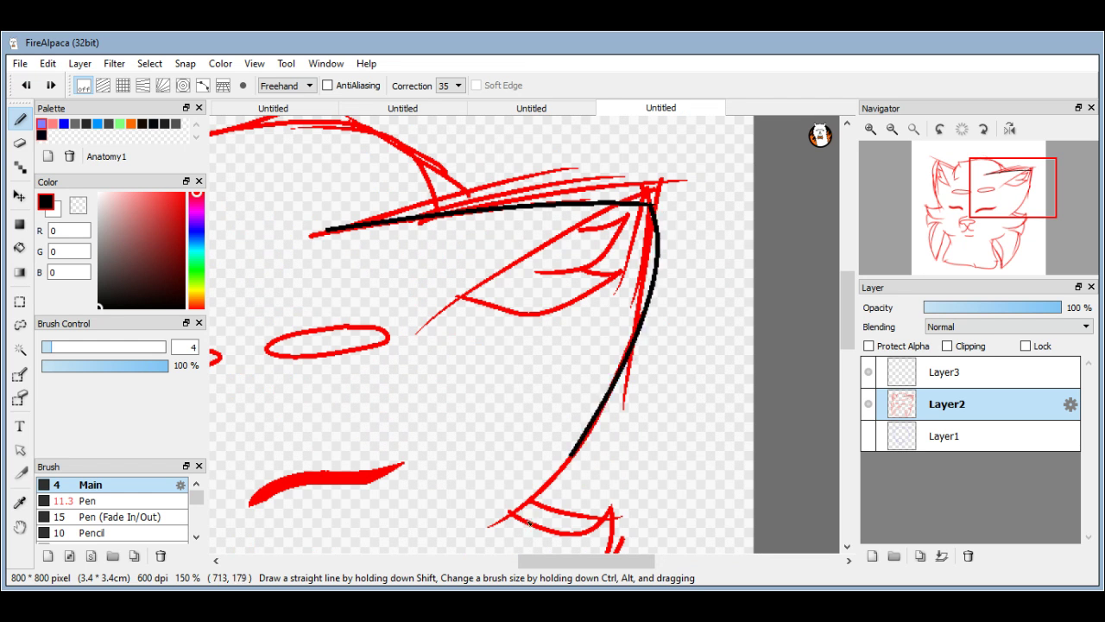
click(25, 84)
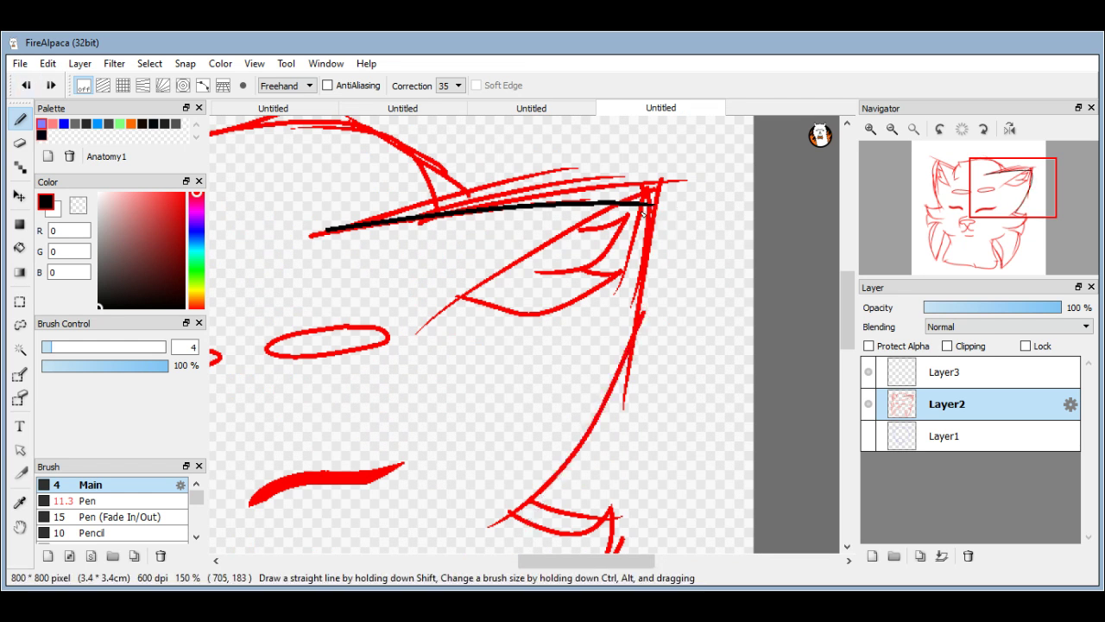
mouse_move(651, 214)
mouse_down()
mouse_move(563, 502)
mouse_move(535, 514)
mouse_up()
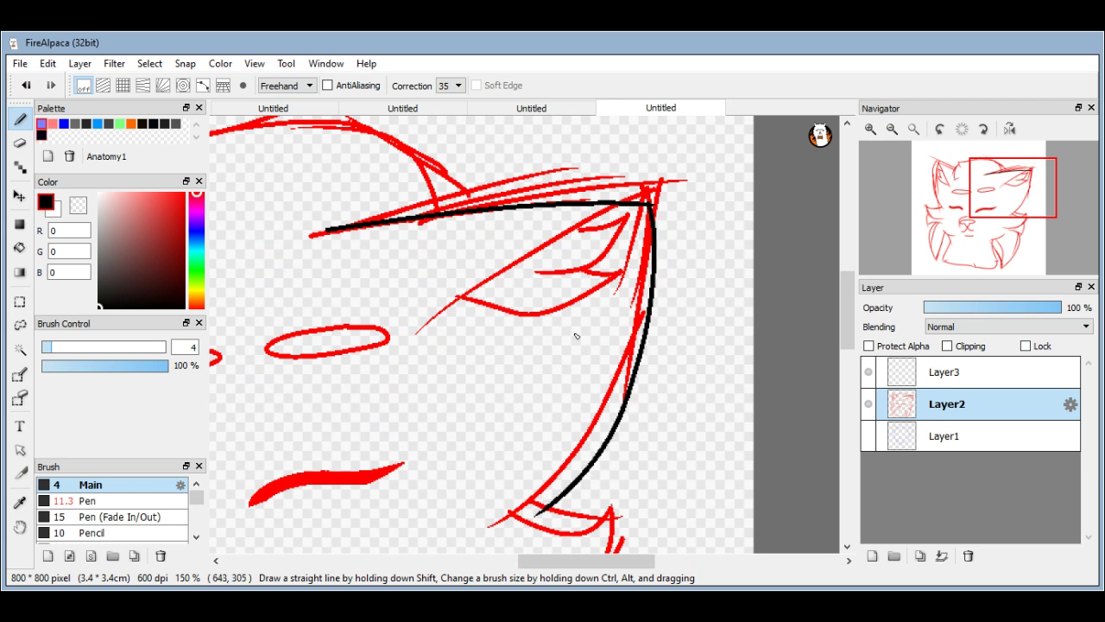
Ink the inner edge and jagged inner fur of the right-hand ear in black on Layer2.
scroll(601, 261, up, 2)
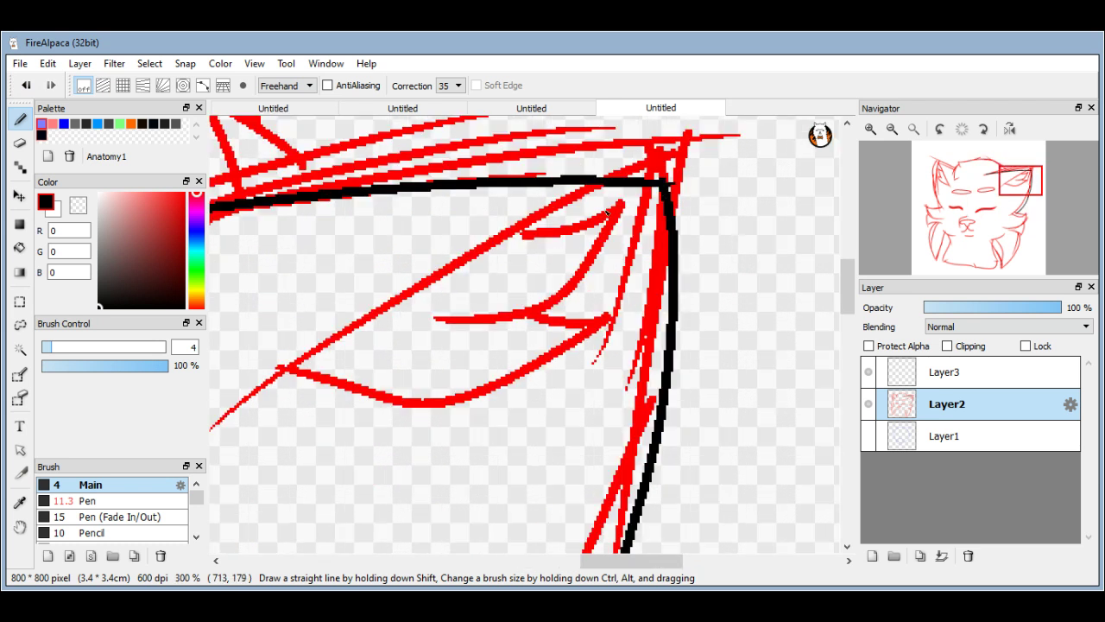
drag(663, 184, 298, 471)
scroll(609, 320, up, 2)
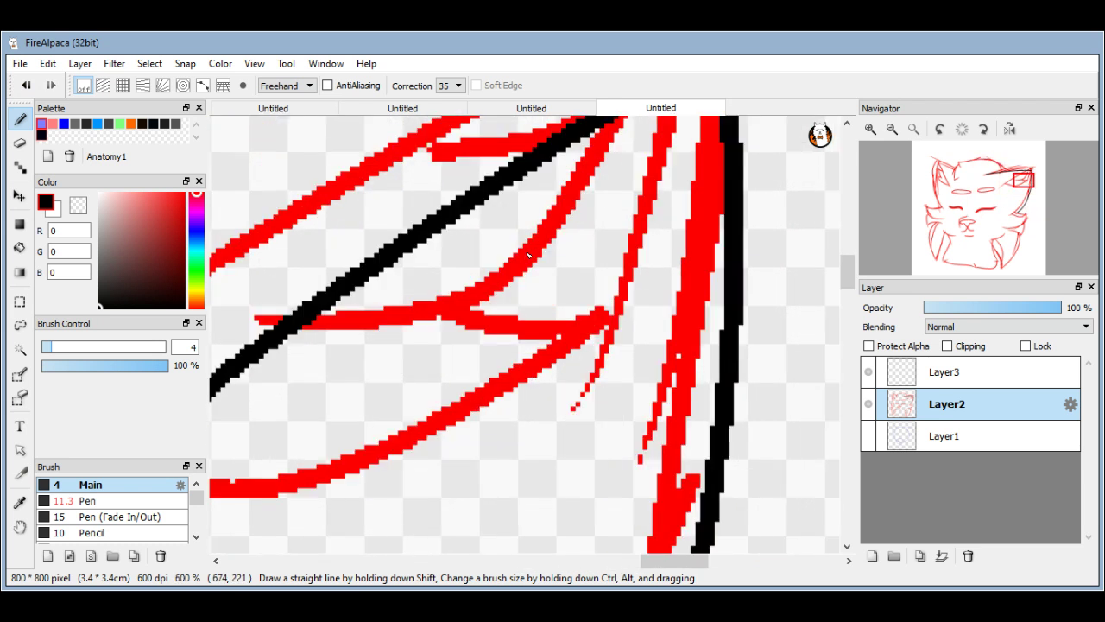
mouse_move(453, 218)
mouse_down()
mouse_move(673, 200)
mouse_move(444, 447)
mouse_up()
scroll(659, 222, down, 2)
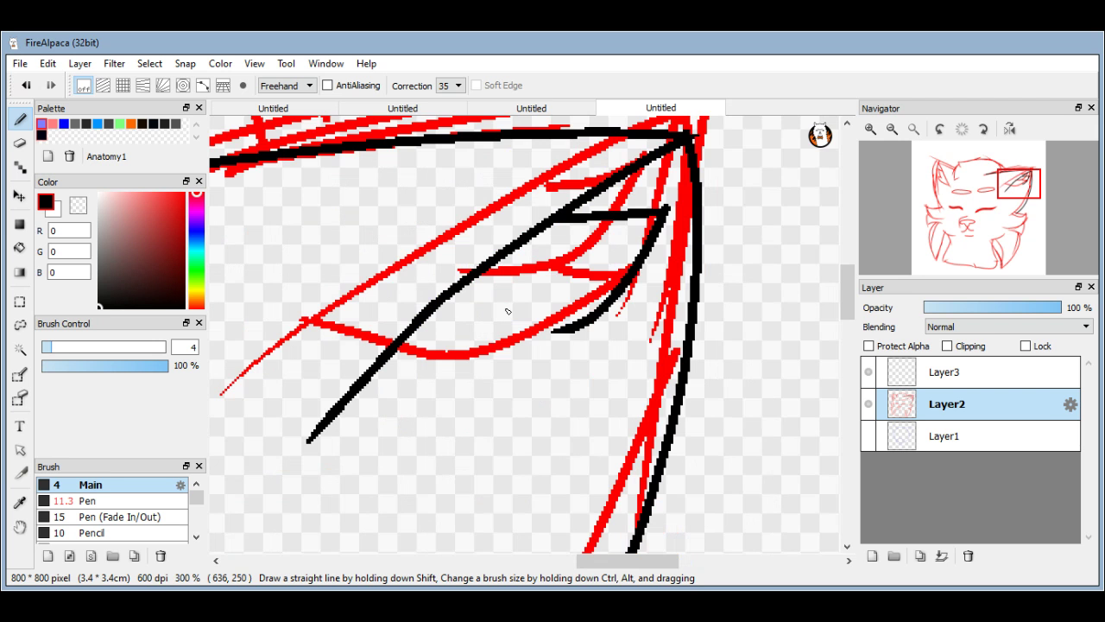
scroll(508, 310, up, 1)
mouse_move(656, 324)
mouse_down()
mouse_move(682, 370)
mouse_move(362, 397)
mouse_up()
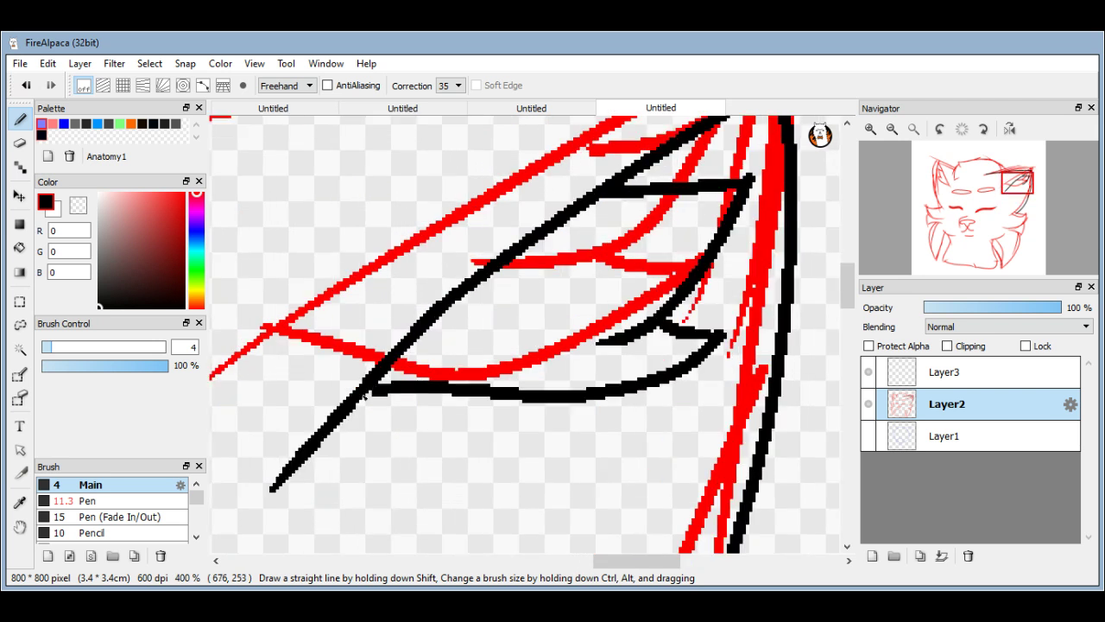
Ink the pointed cheek fur tufts below the right-hand ear in black on Layer2.
scroll(568, 264, down, 1)
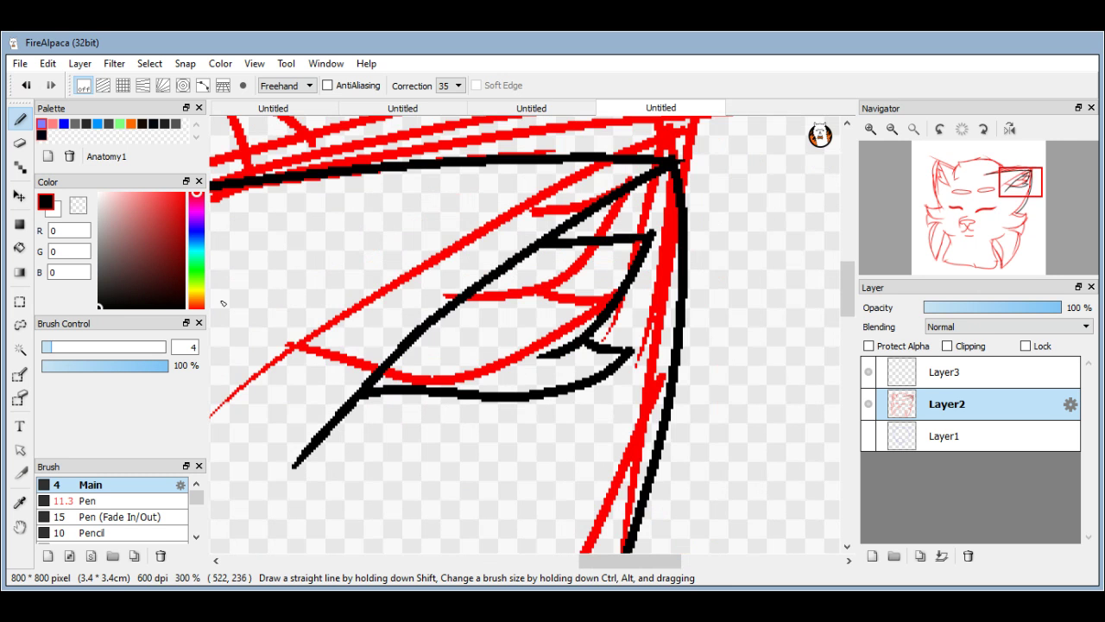
scroll(598, 227, down, 2)
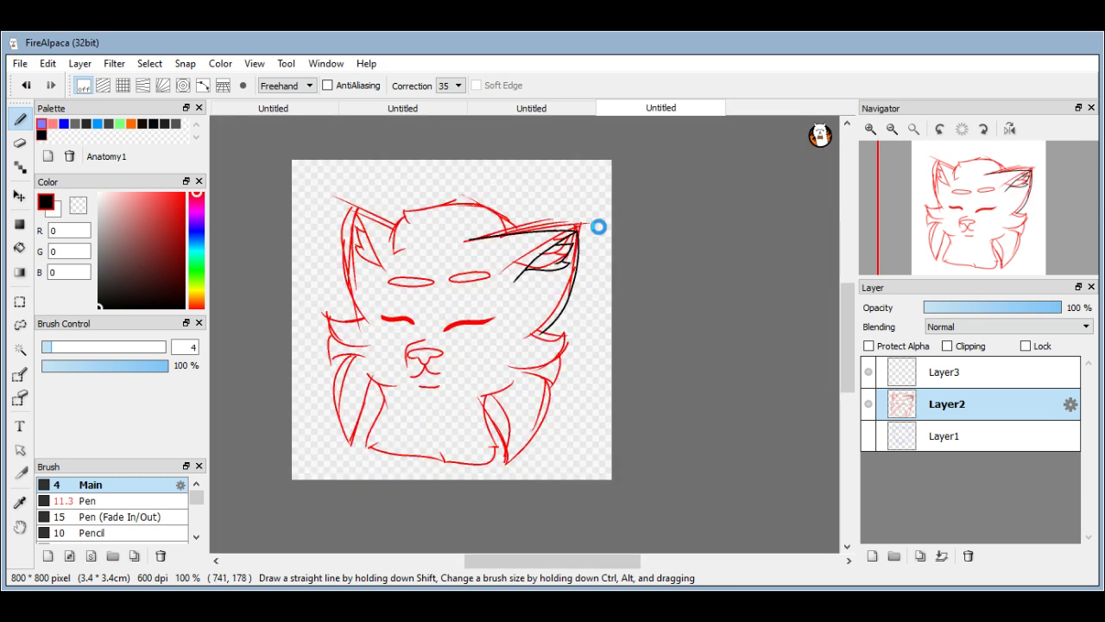
scroll(540, 365, down, 1)
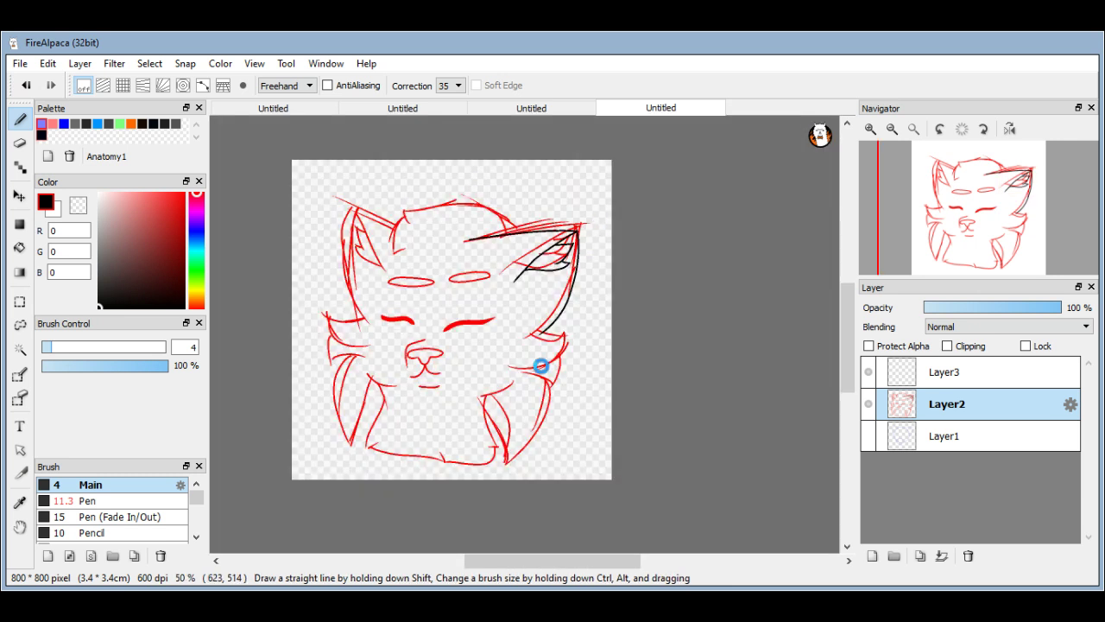
scroll(540, 366, up, 4)
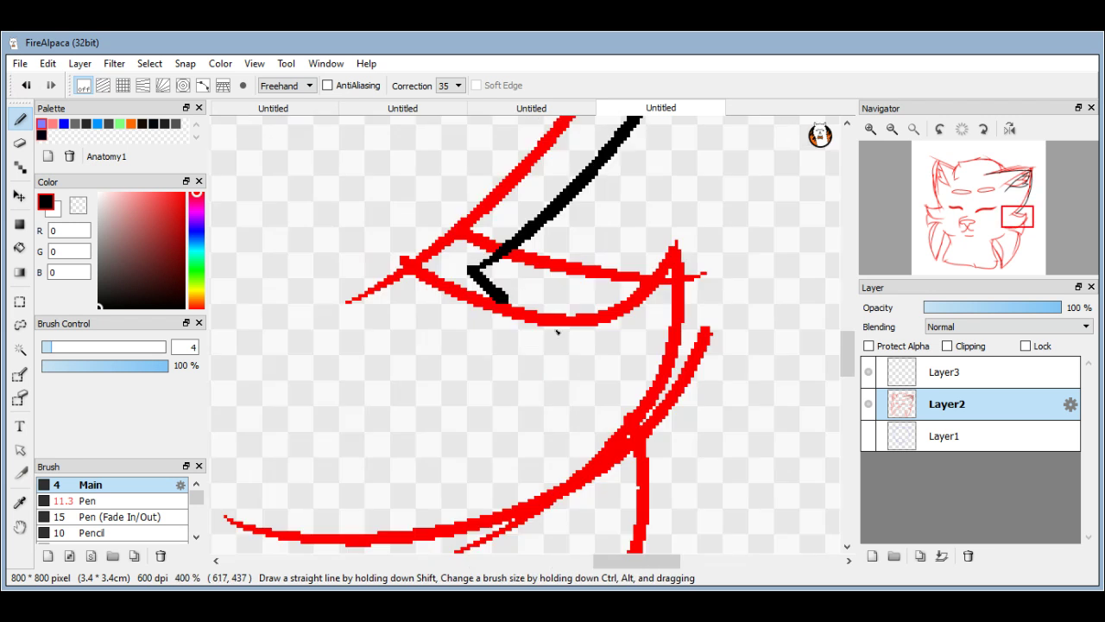
scroll(620, 415, down, 1)
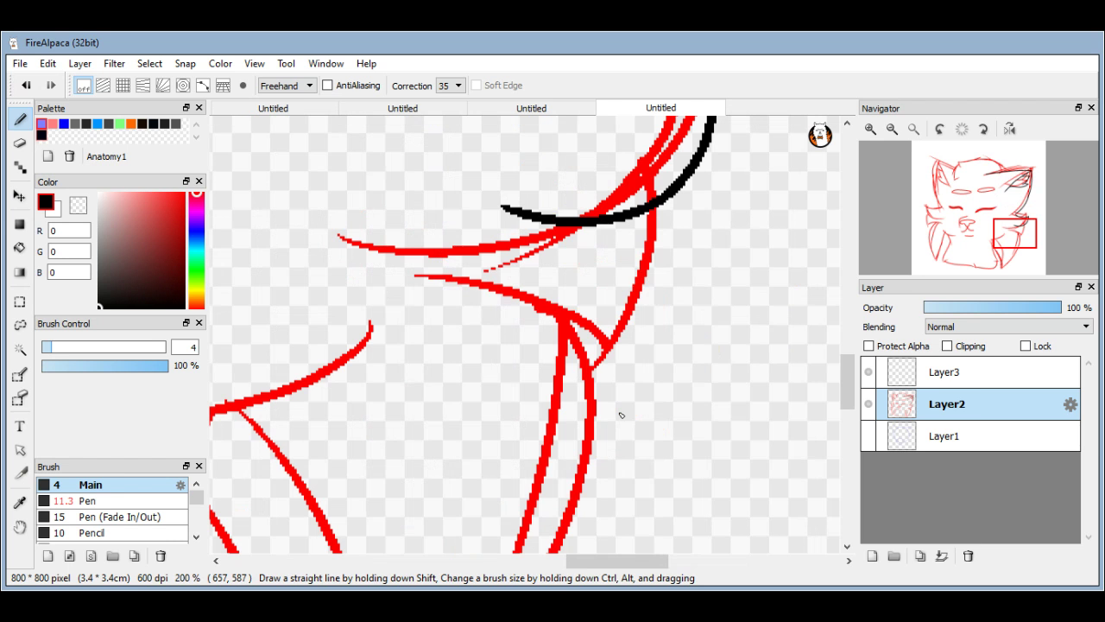
mouse_move(672, 193)
mouse_down()
mouse_move(642, 423)
mouse_move(647, 371)
mouse_move(549, 326)
mouse_up()
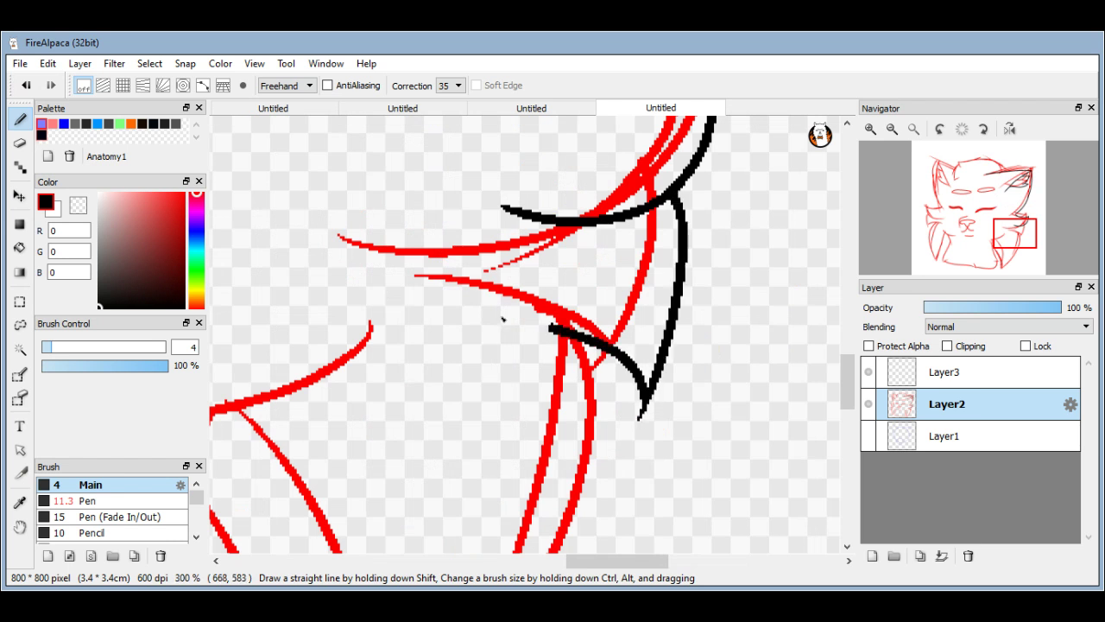
scroll(641, 240, down, 2)
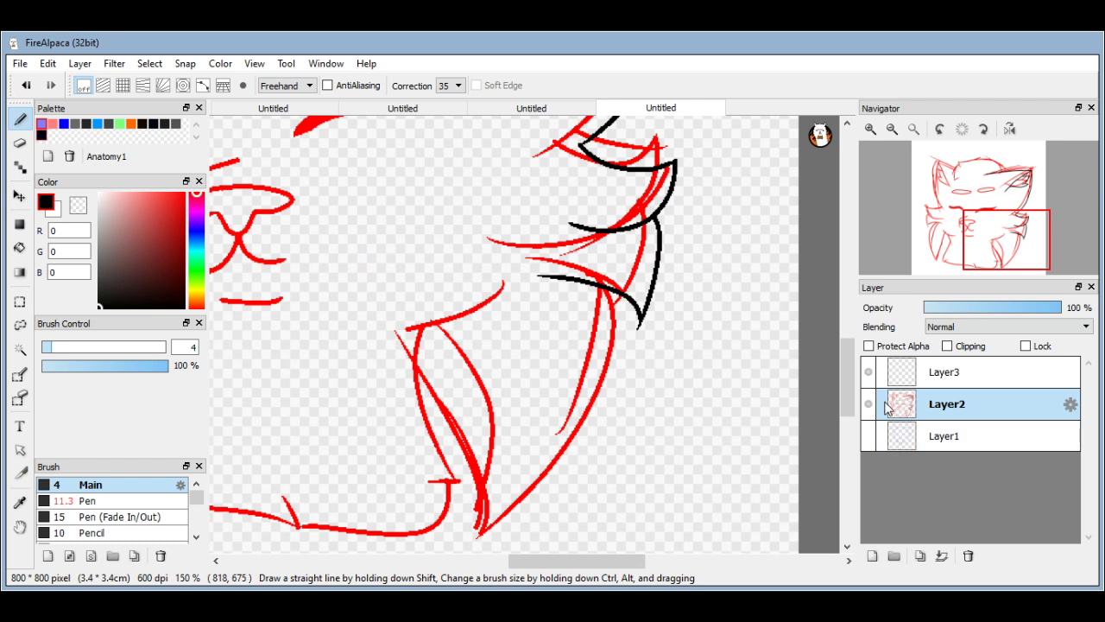
Toggle Layer2's visibility off and on, and draw a test letter F beside the lower right fur.
click(869, 404)
click(870, 404)
scroll(506, 443, up, 3)
mouse_move(506, 444)
mouse_down()
mouse_move(513, 347)
mouse_move(594, 364)
mouse_up()
drag(515, 402, 561, 402)
scroll(548, 412, down, 1)
scroll(547, 412, down, 2)
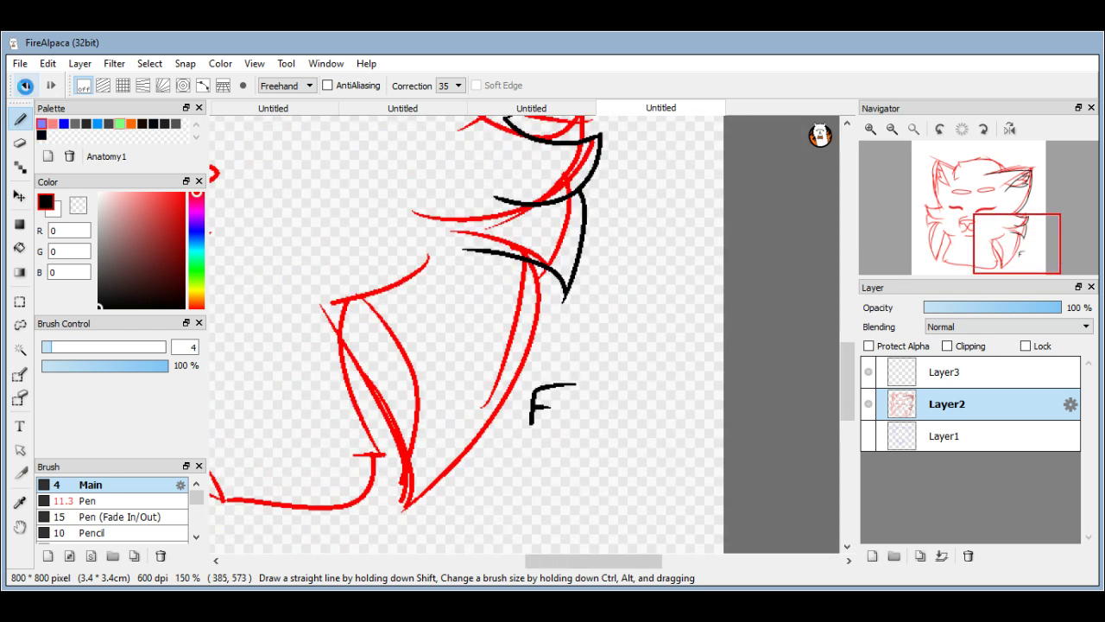
Undo all the black strokes on Layer2, back to the plain red sketch.
click(26, 85)
click(26, 85)
click(26, 84)
click(26, 85)
click(25, 84)
click(26, 85)
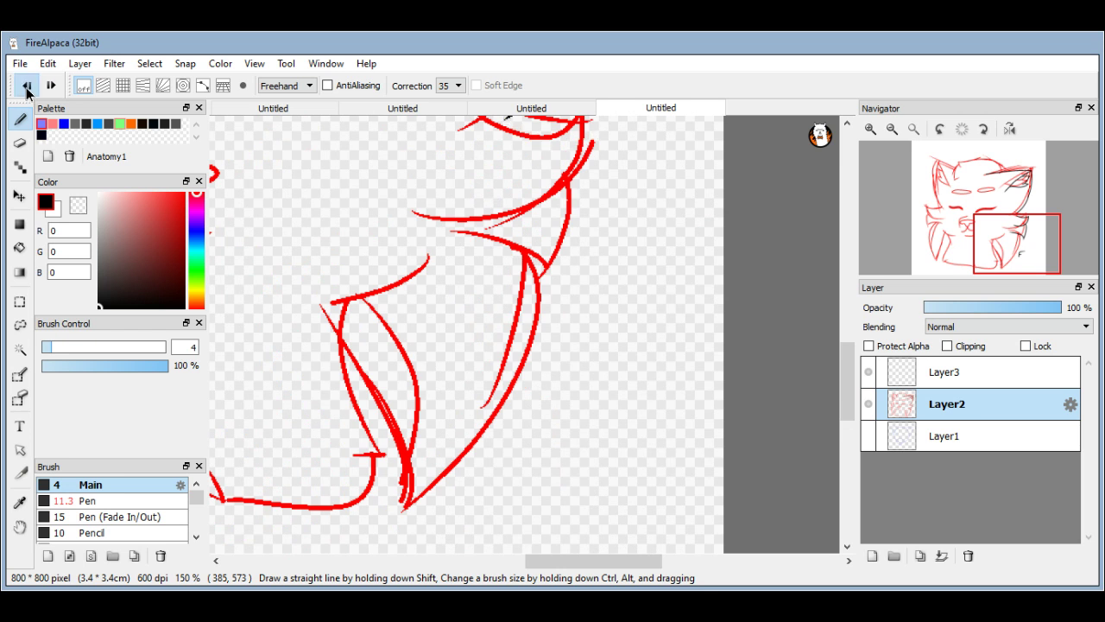
scroll(324, 291, down, 4)
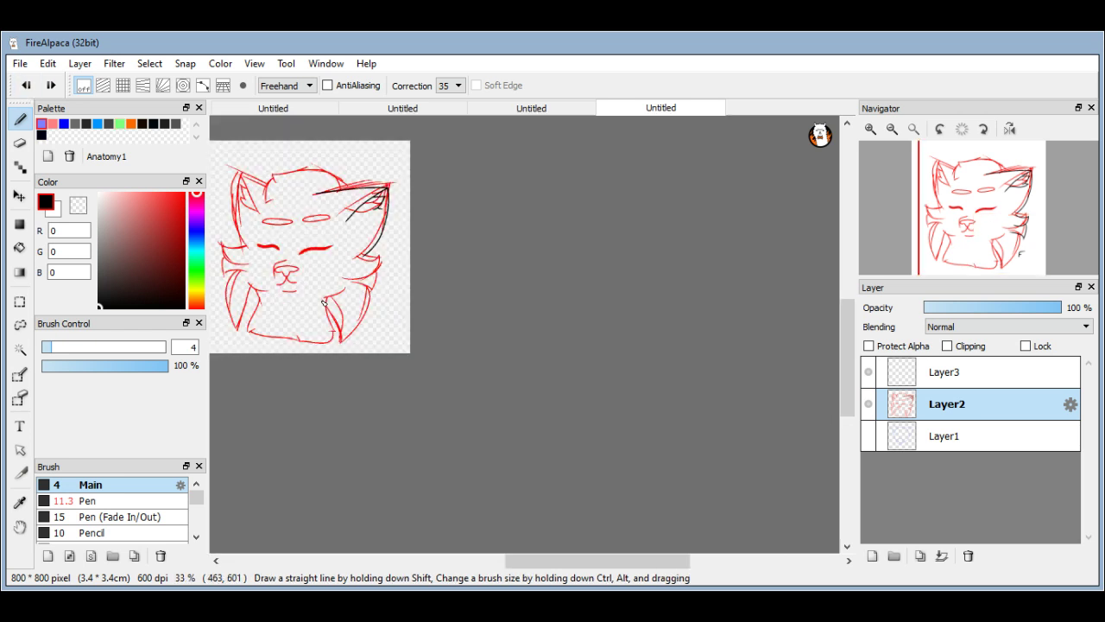
click(26, 85)
click(26, 84)
click(26, 85)
click(26, 84)
click(26, 85)
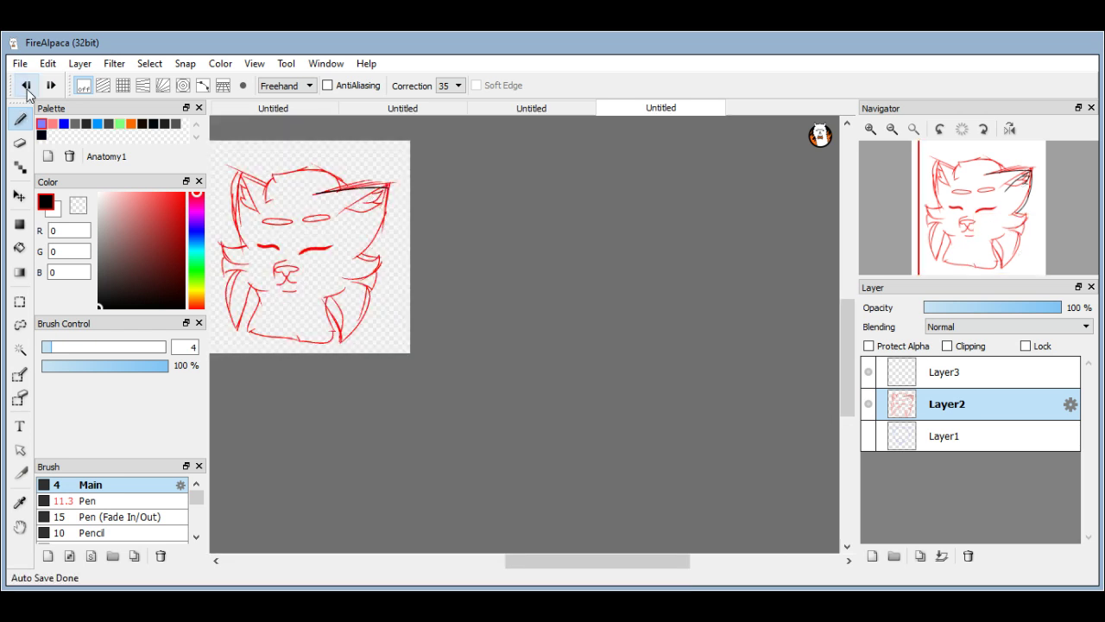
click(26, 85)
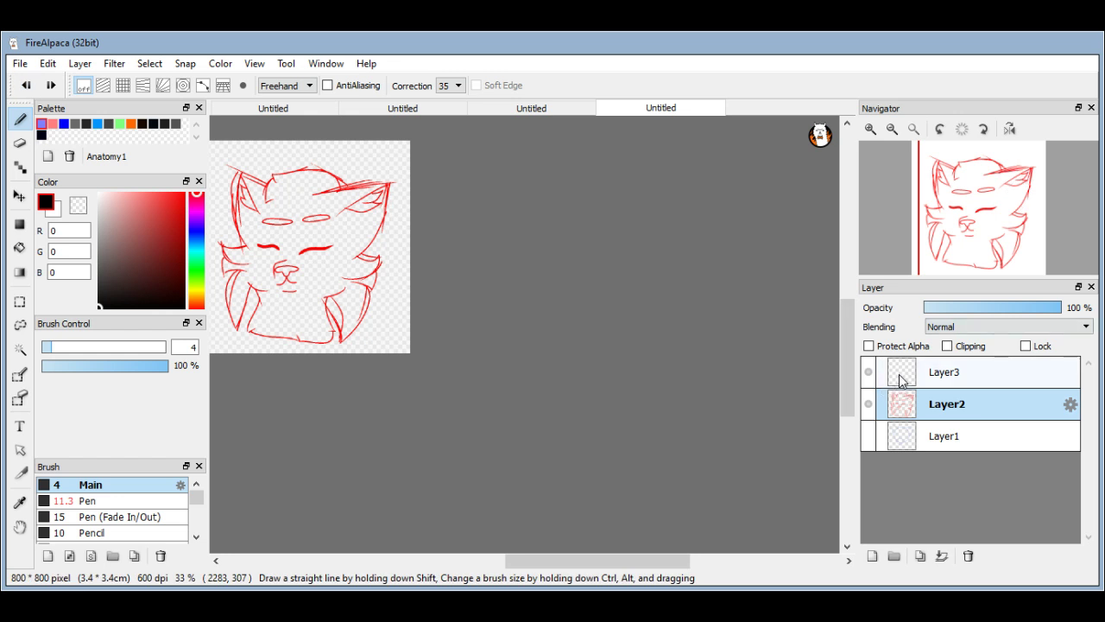
Make Layer3 the active layer and ink the right-hand ear's top edge and outer side in black.
click(898, 380)
scroll(350, 177, up, 5)
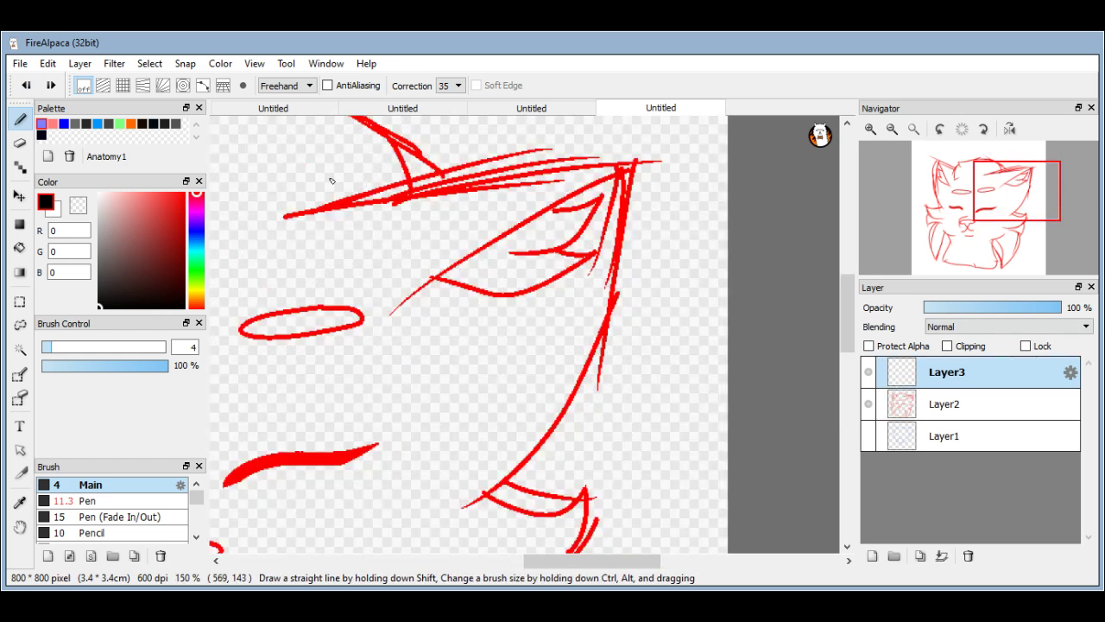
mouse_move(304, 216)
mouse_down()
mouse_move(522, 182)
mouse_move(581, 285)
mouse_move(516, 464)
mouse_up()
Ink the right-hand ear's inner edge and its jagged inner fur tufts in black on Layer3.
scroll(577, 164, up, 1)
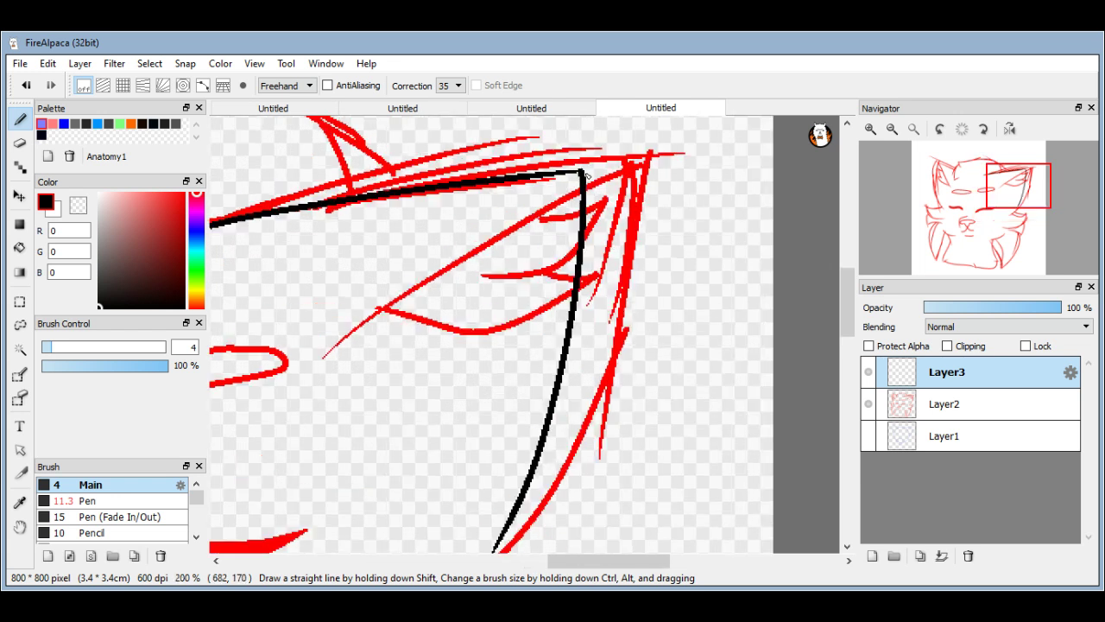
drag(582, 174, 356, 372)
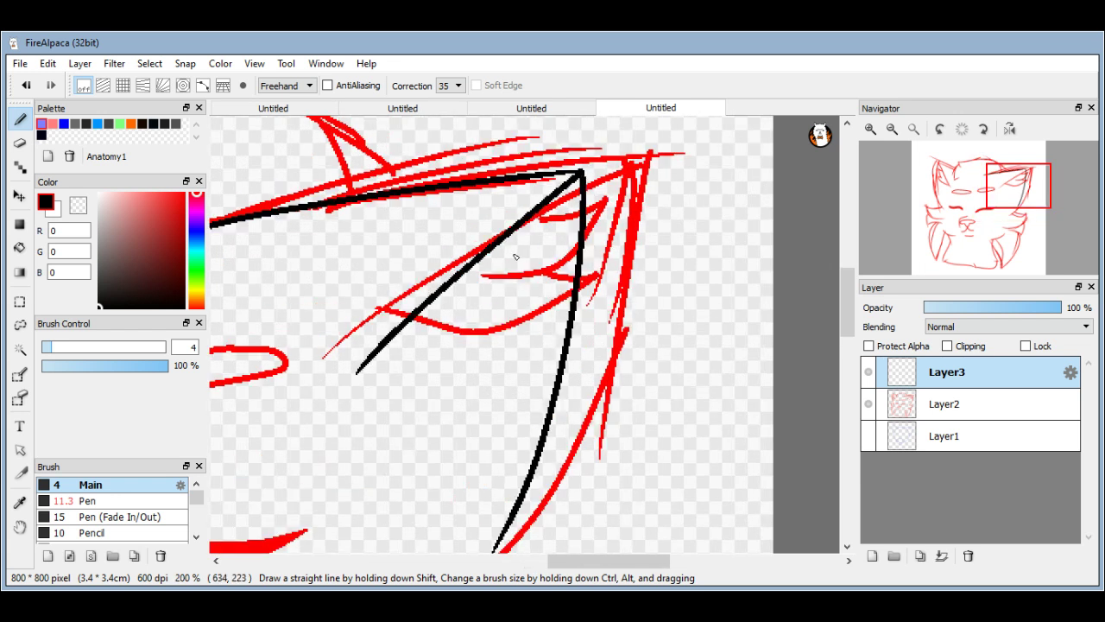
scroll(516, 257, up, 3)
mouse_move(466, 252)
mouse_down()
mouse_move(652, 225)
mouse_move(662, 235)
mouse_move(414, 542)
mouse_up()
scroll(657, 228, up, 2)
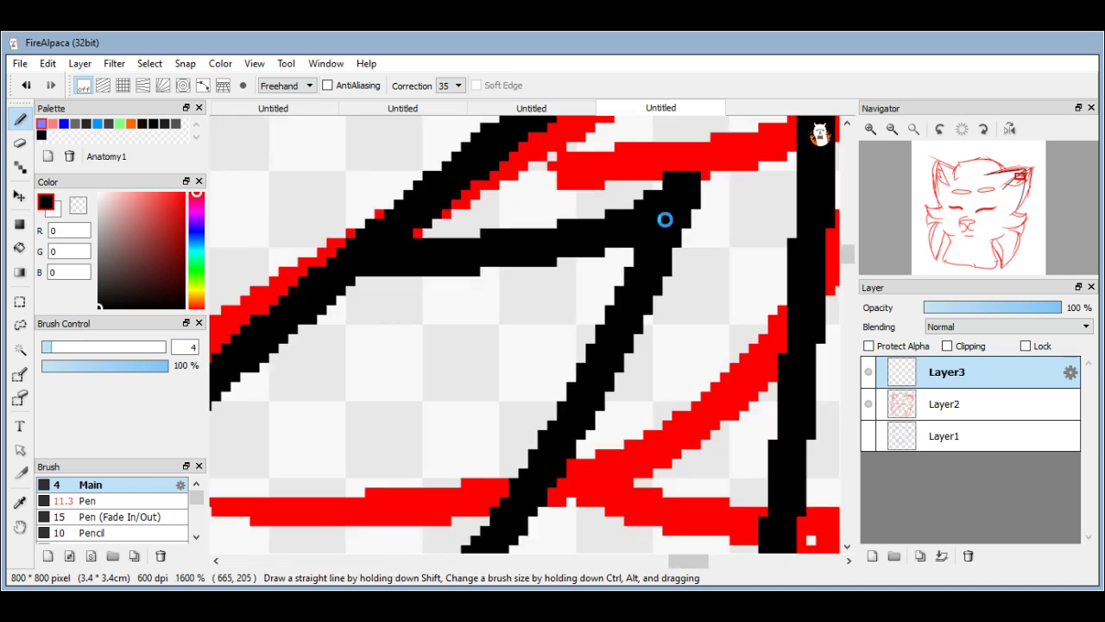
scroll(665, 219, down, 3)
drag(610, 288, 679, 201)
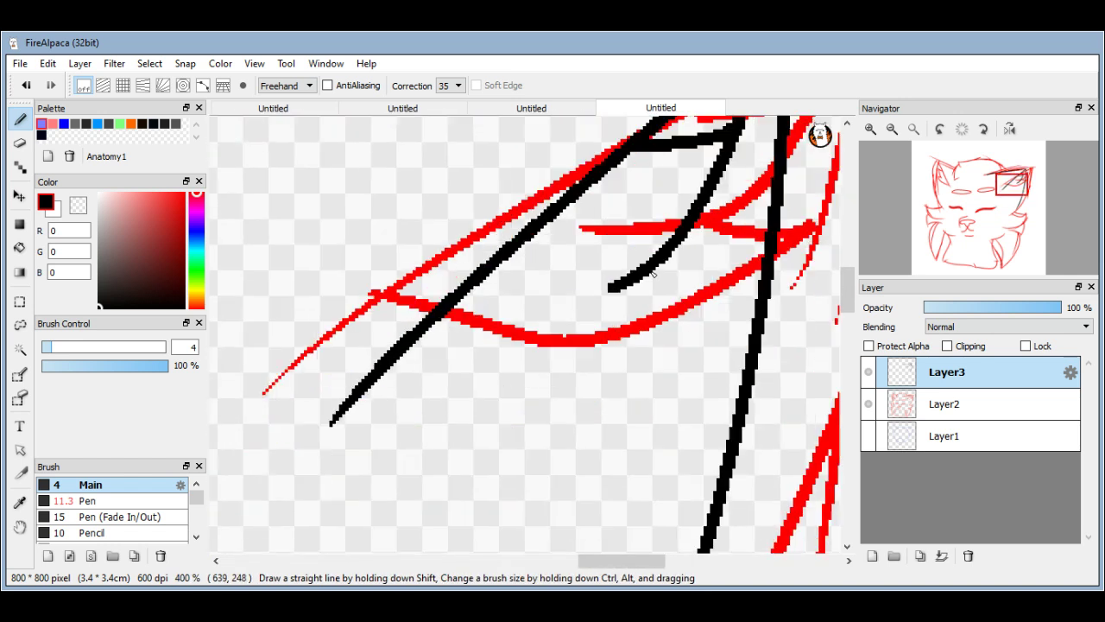
mouse_move(652, 273)
mouse_down()
mouse_move(710, 282)
mouse_move(567, 386)
mouse_move(353, 394)
mouse_up()
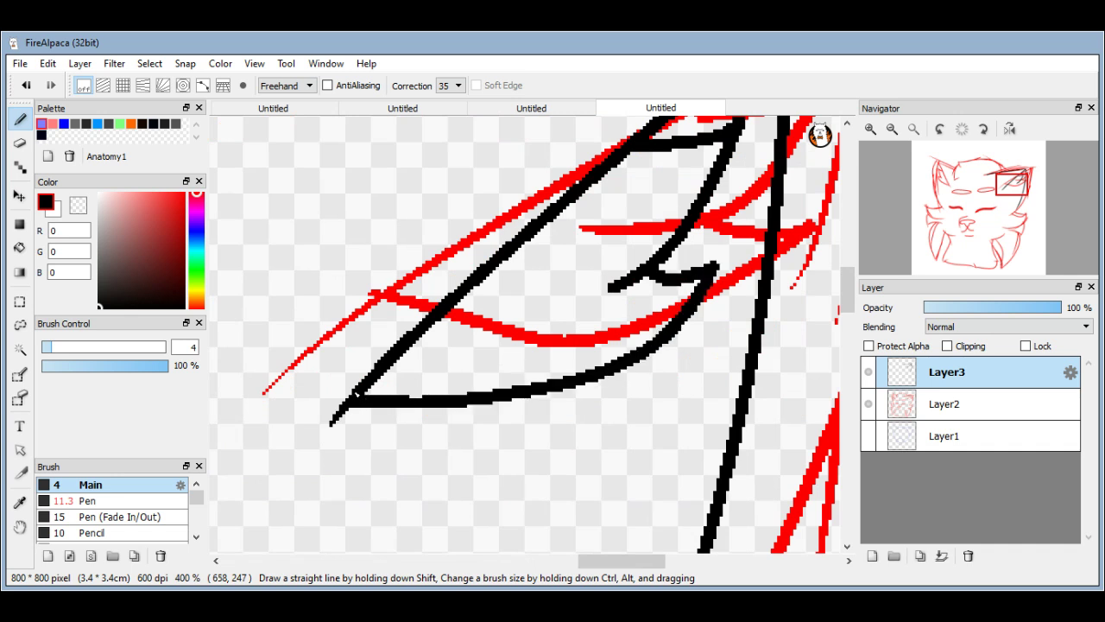
Ink the pointed cheek fur tufts from the base of the right-hand ear downward on Layer3.
scroll(424, 388, down, 5)
scroll(463, 387, up, 4)
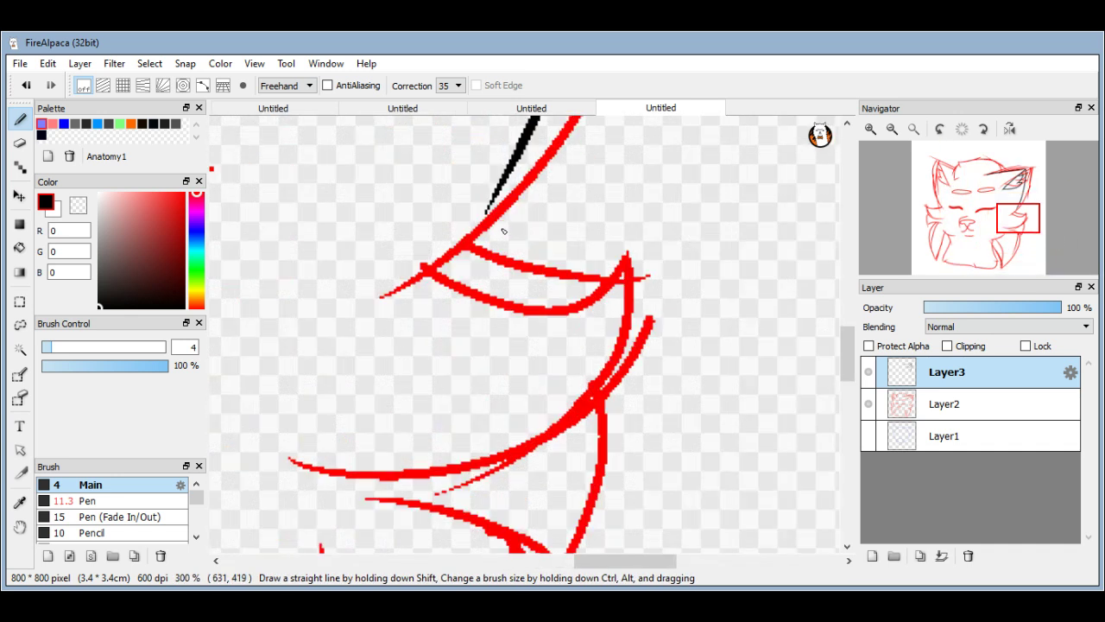
mouse_move(488, 207)
mouse_down()
mouse_move(691, 235)
mouse_move(682, 270)
mouse_move(580, 399)
mouse_move(489, 413)
mouse_up()
scroll(593, 317, down, 3)
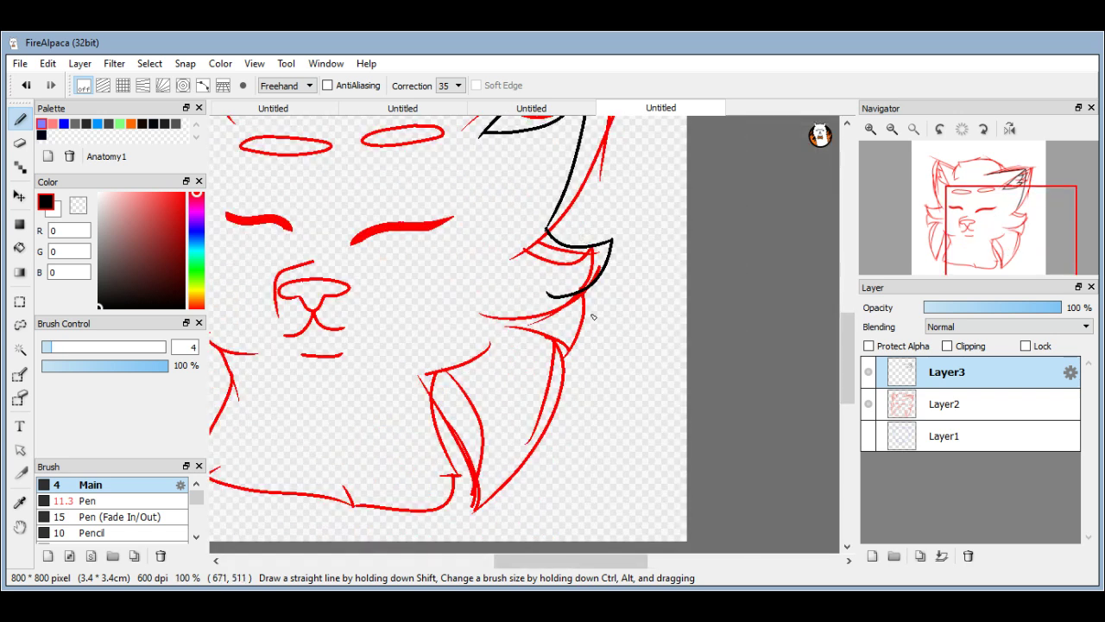
scroll(593, 318, up, 1)
scroll(588, 329, up, 2)
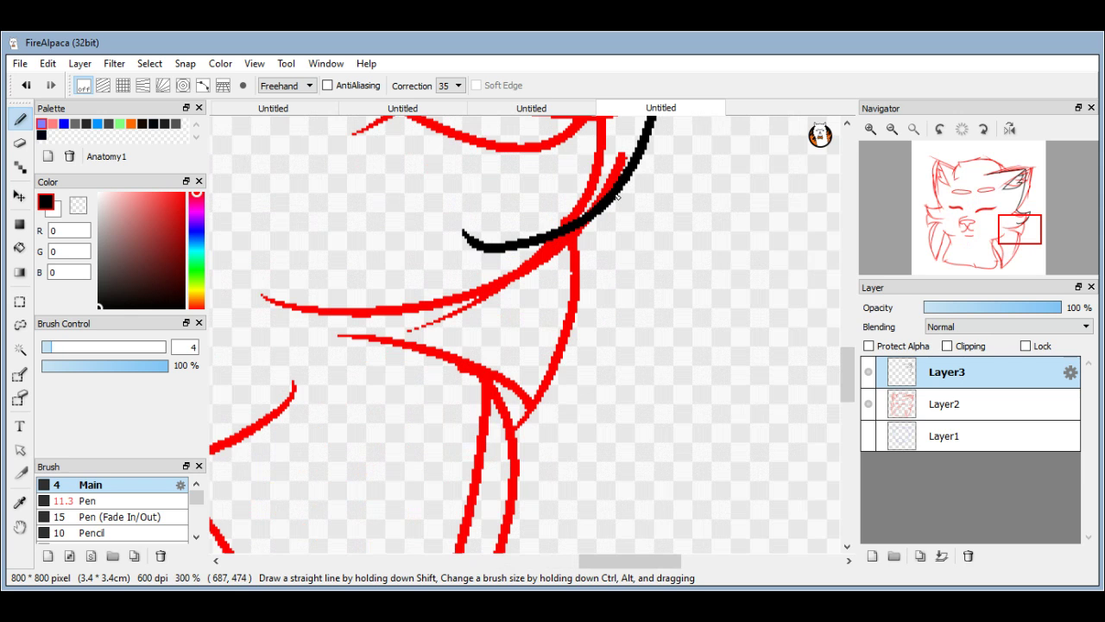
mouse_move(622, 195)
mouse_down()
mouse_move(589, 397)
mouse_move(580, 382)
mouse_move(492, 370)
mouse_move(403, 377)
mouse_up()
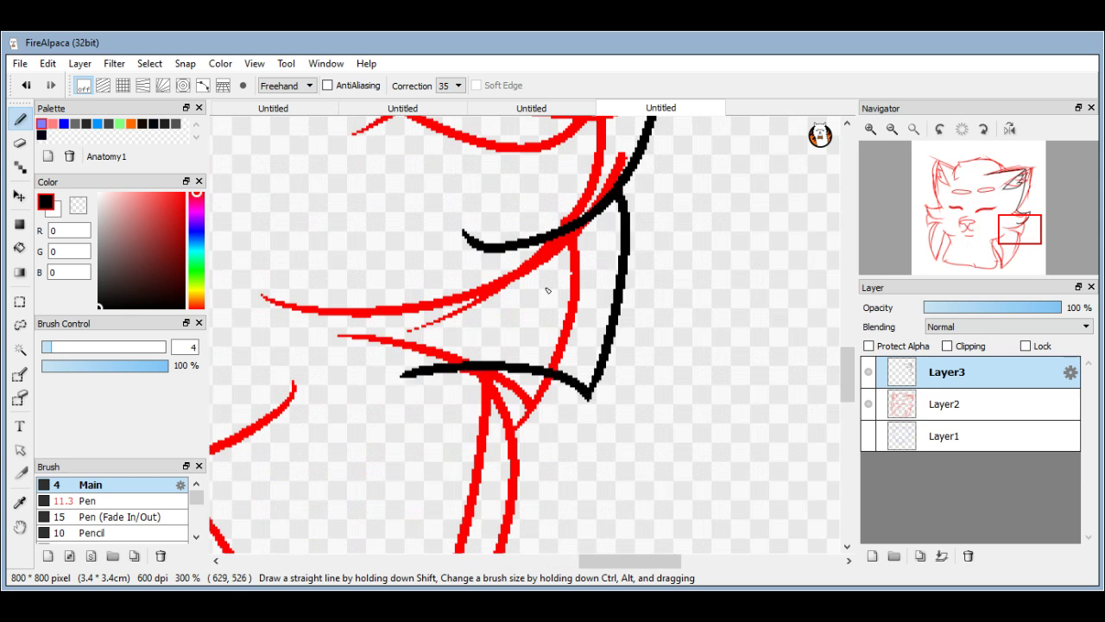
Ink the long pointed fur lock below the right-hand cheek tufts in black on Layer3.
scroll(548, 285, down, 3)
scroll(599, 396, up, 2)
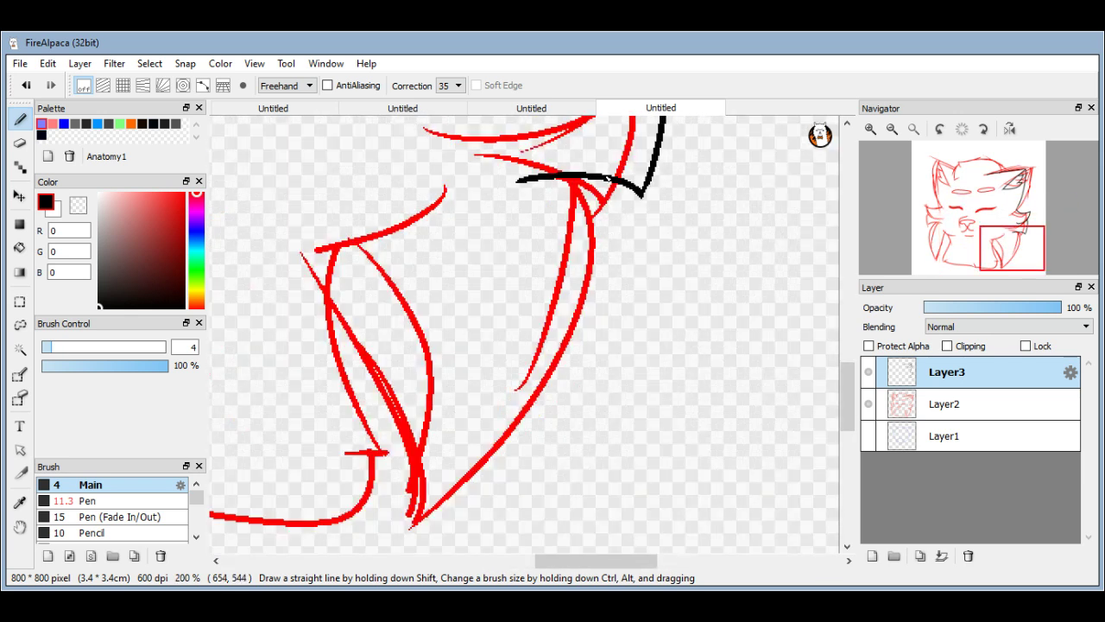
drag(604, 178, 611, 216)
mouse_move(621, 292)
mouse_down()
mouse_move(529, 551)
mouse_move(495, 316)
mouse_move(458, 237)
mouse_move(420, 239)
mouse_move(461, 228)
mouse_move(489, 202)
mouse_move(462, 228)
mouse_move(537, 261)
mouse_move(568, 294)
mouse_up()
scroll(485, 214, up, 8)
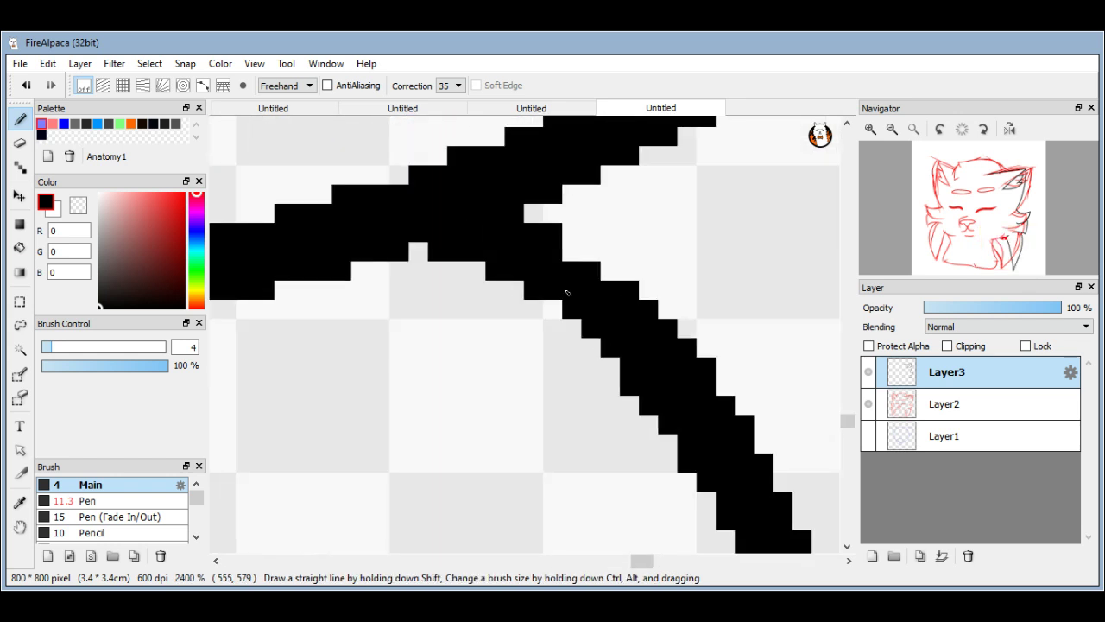
scroll(567, 294, down, 12)
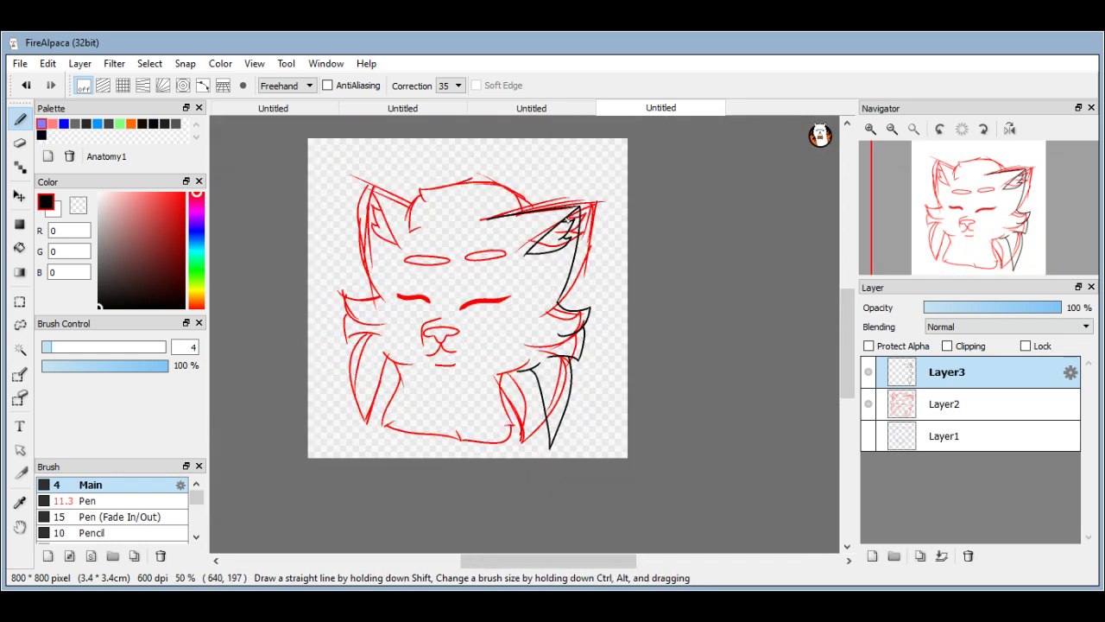
Ink the top of the head in black on Layer3, with a small tuft stroke at the curve's left-hand end.
scroll(455, 158, up, 1)
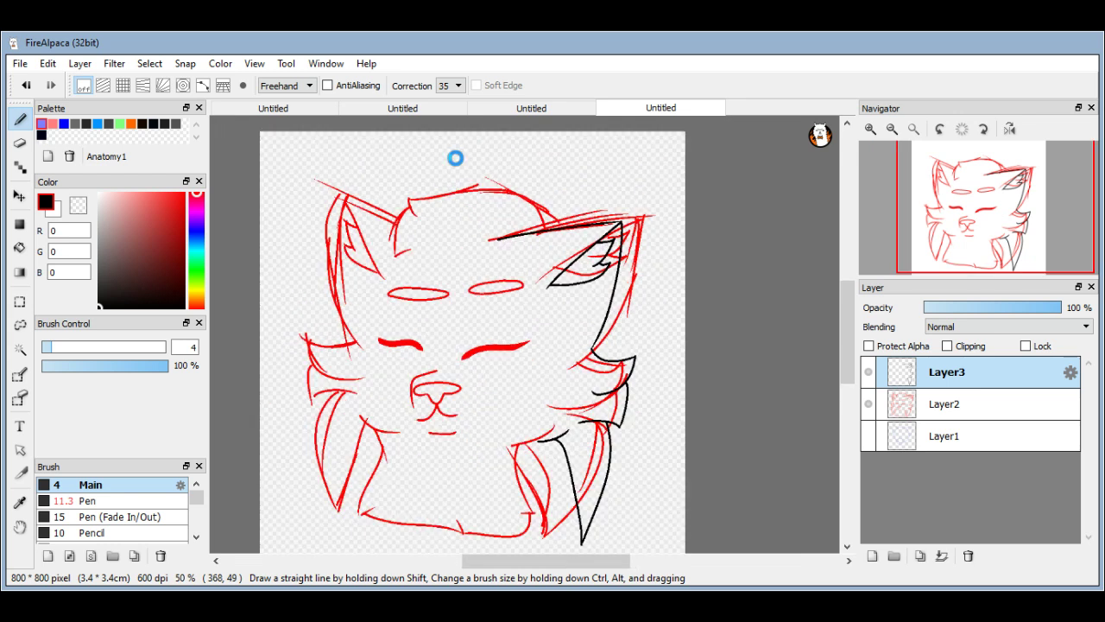
scroll(455, 158, up, 1)
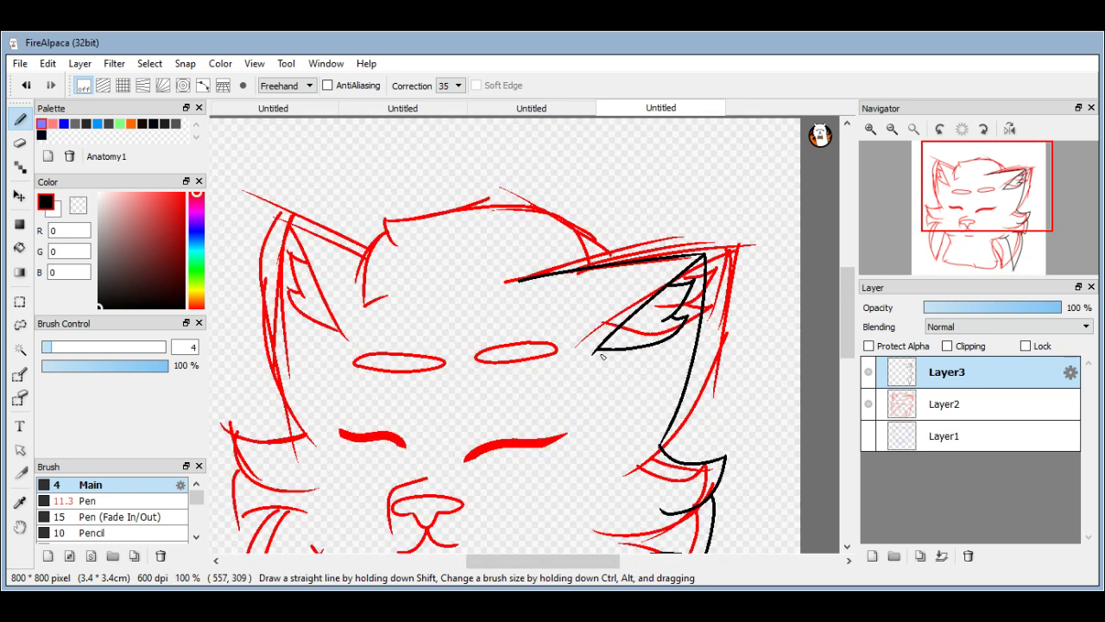
scroll(607, 229, up, 1)
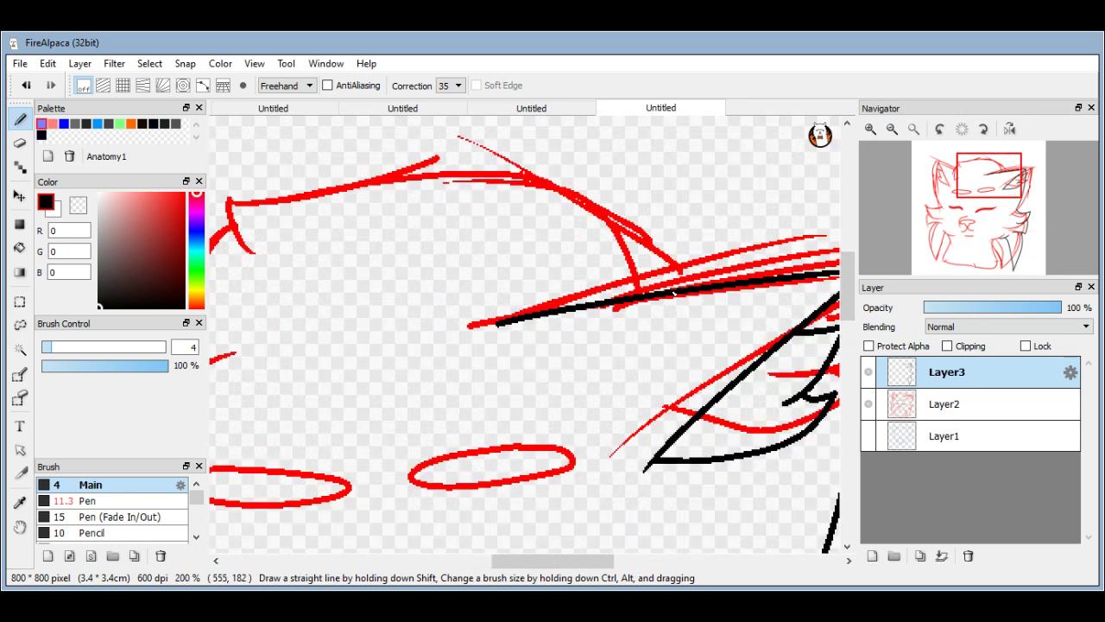
mouse_move(702, 288)
mouse_down()
mouse_move(649, 212)
mouse_move(320, 229)
mouse_move(295, 208)
mouse_up()
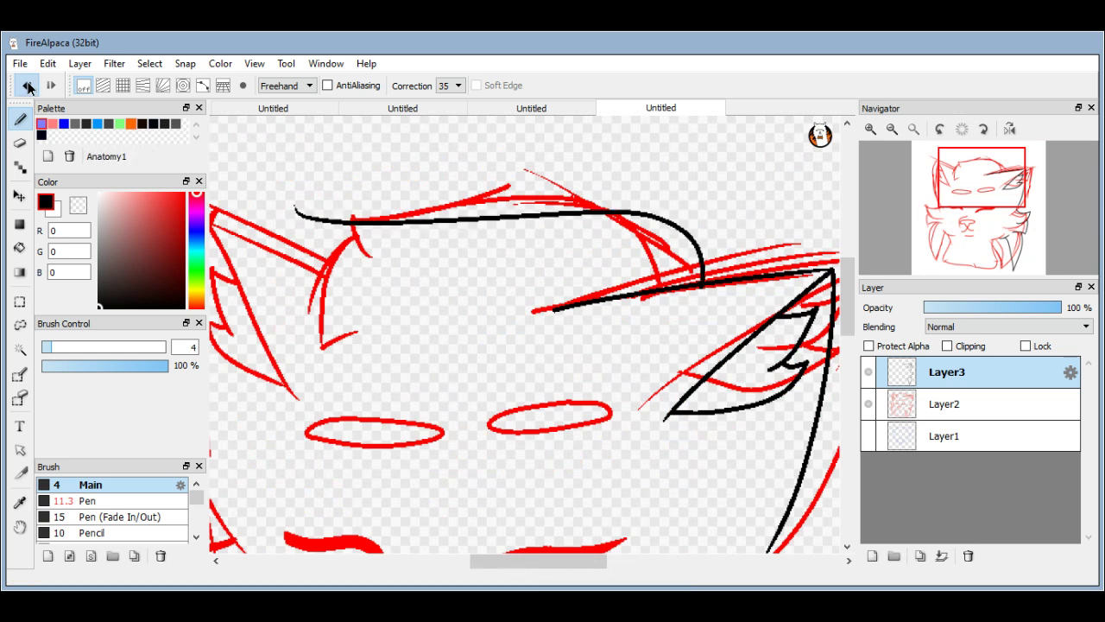
click(28, 86)
mouse_move(325, 234)
mouse_down()
mouse_move(339, 242)
mouse_move(346, 291)
mouse_up()
scroll(351, 294, down, 1)
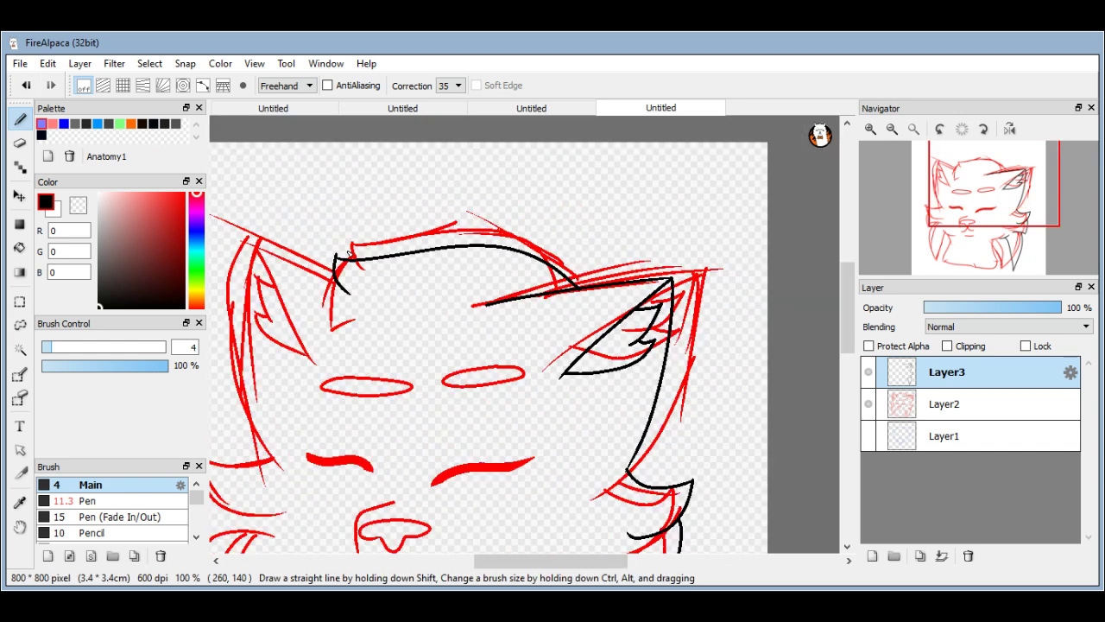
Ink the pointed forehead fur lock that hangs from the left-hand end of the head curve and hooks at its tip.
scroll(349, 252, up, 3)
mouse_move(357, 217)
mouse_down()
mouse_move(320, 372)
mouse_move(329, 428)
mouse_move(390, 387)
mouse_up()
scroll(410, 285, down, 3)
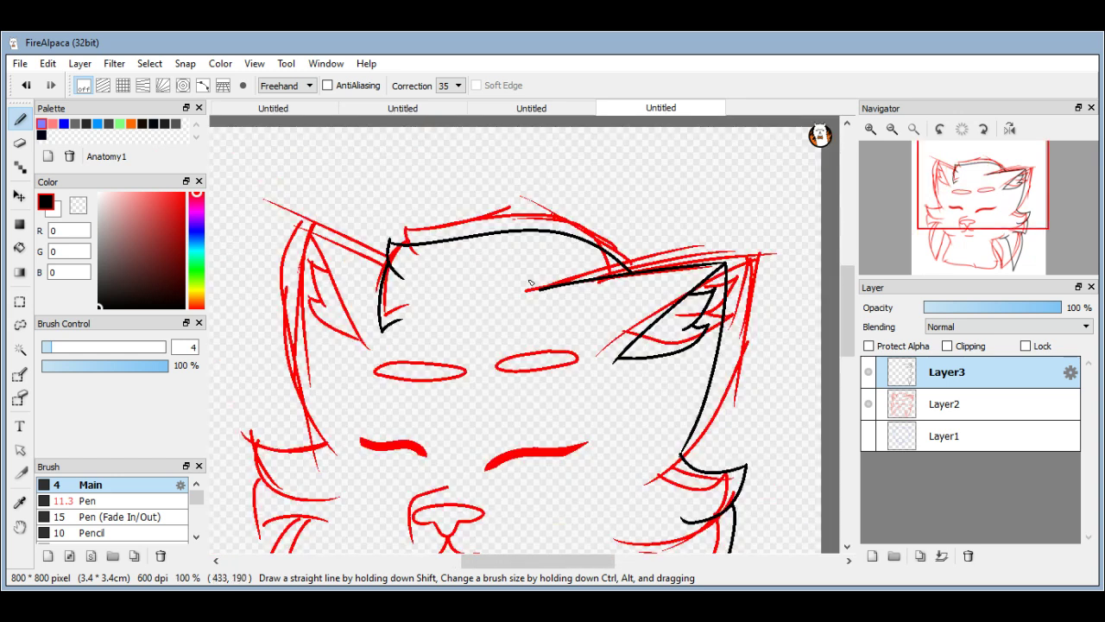
Ink both oval eyebrow markings on the forehead in black on Layer3, starting with the right-hand one.
scroll(530, 284, down, 1)
scroll(539, 336, up, 3)
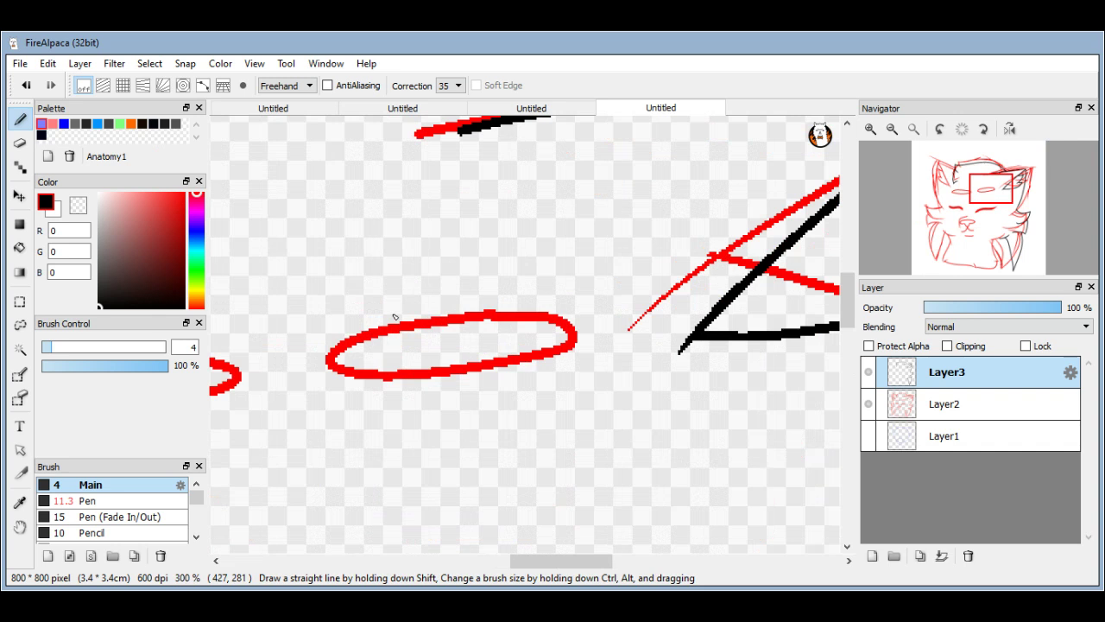
scroll(394, 318, down, 1)
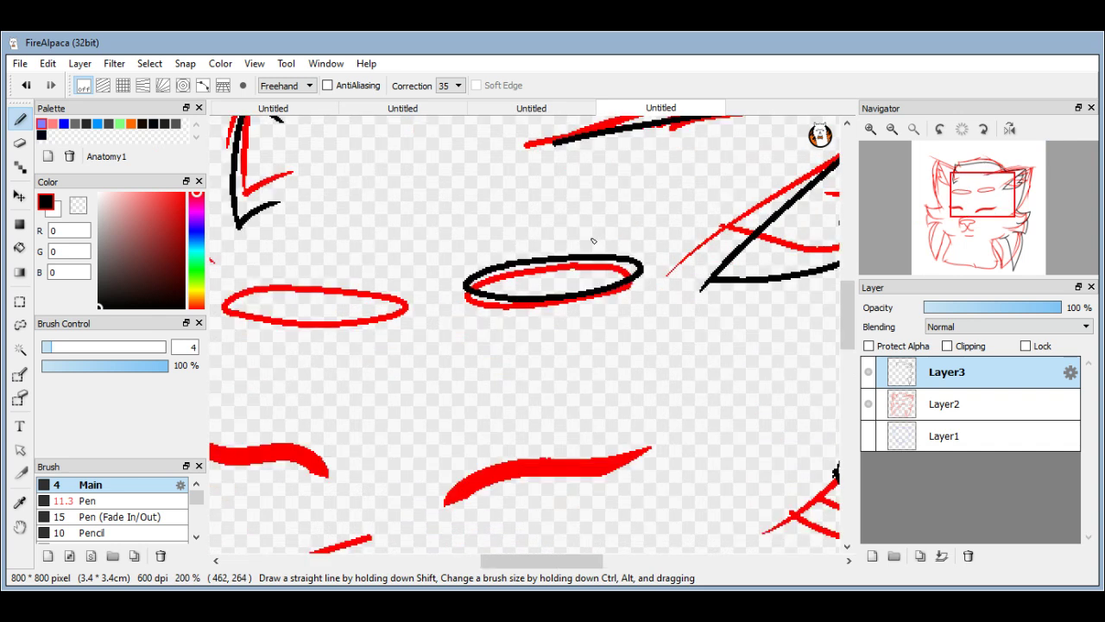
scroll(593, 240, down, 2)
scroll(457, 327, up, 3)
scroll(406, 244, up, 3)
mouse_move(333, 247)
mouse_down()
mouse_move(641, 253)
mouse_move(343, 253)
mouse_up()
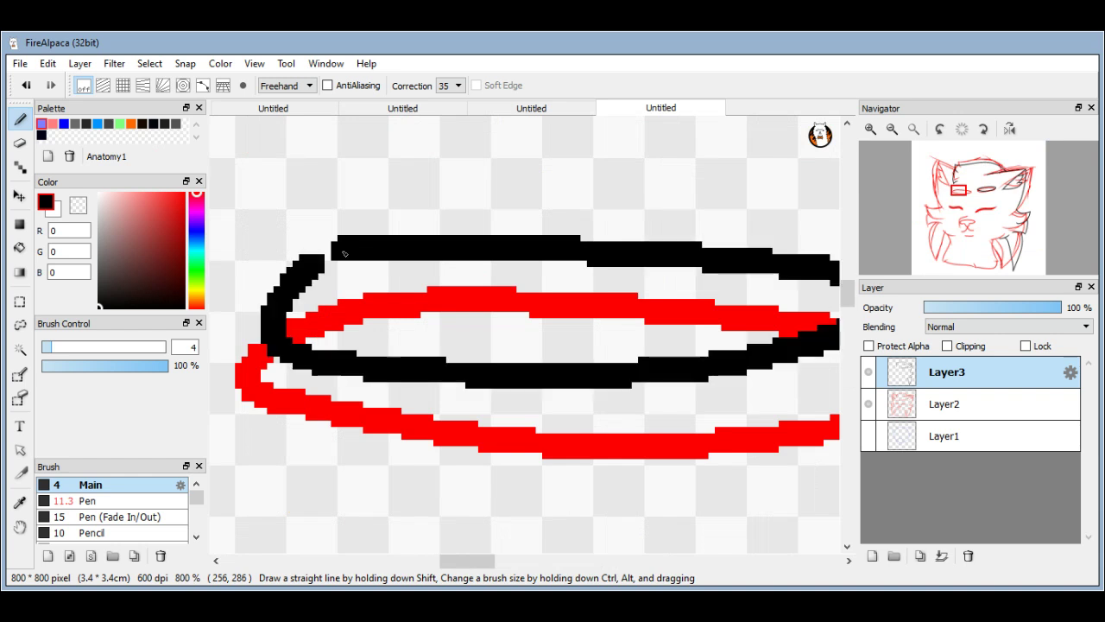
scroll(469, 234, down, 3)
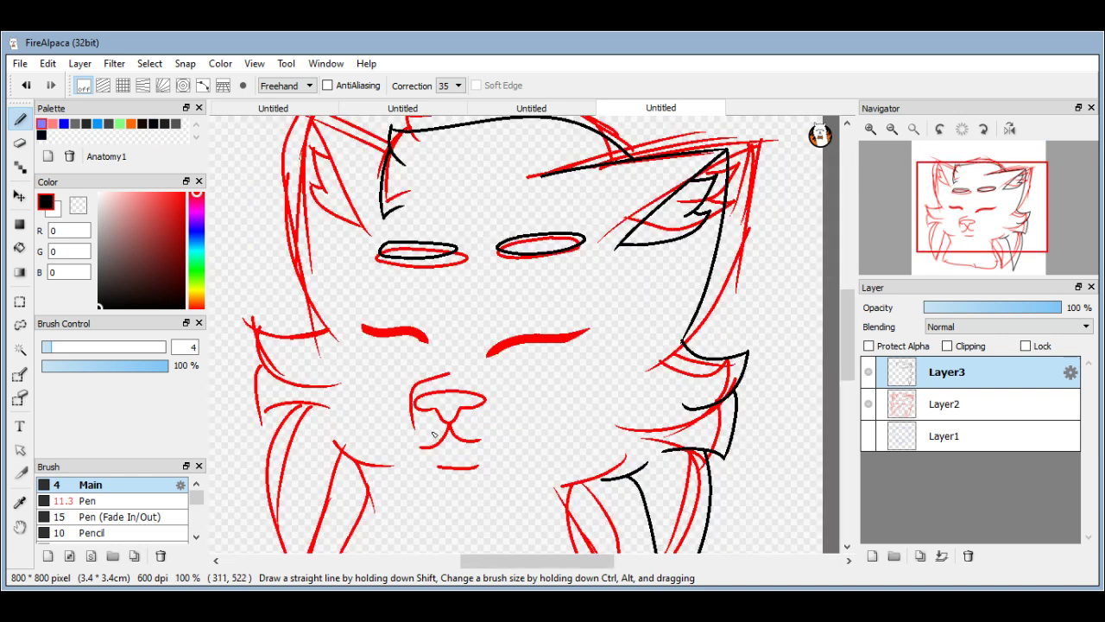
Ink the angled snout line beside the nose and the short chin line below the mouth.
scroll(456, 345, up, 3)
scroll(493, 247, down, 2)
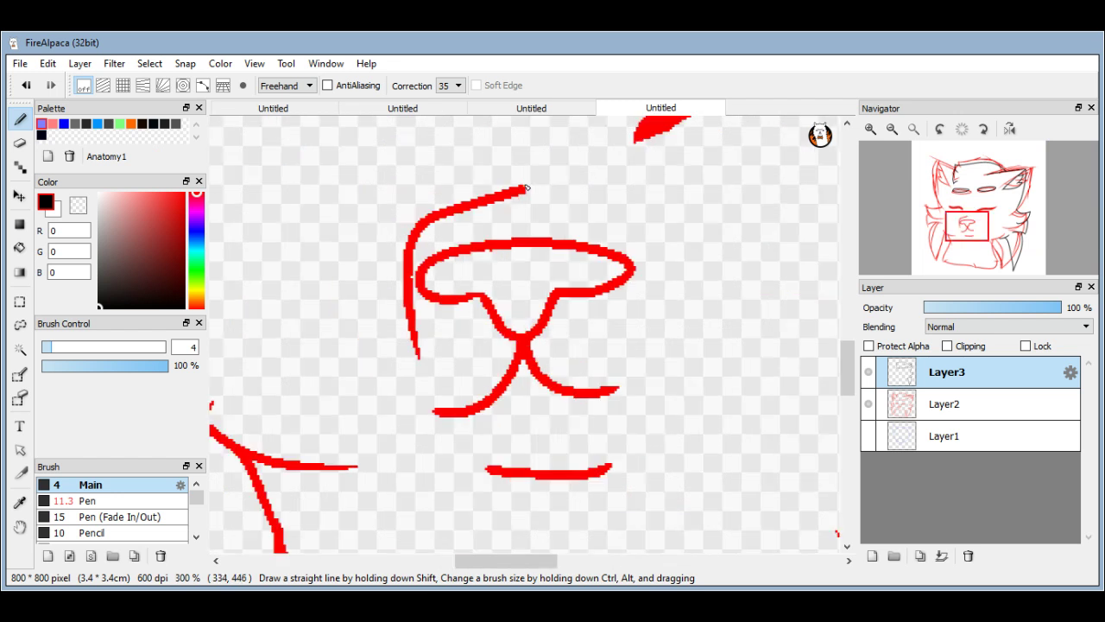
mouse_move(527, 183)
mouse_down()
mouse_move(440, 207)
mouse_move(402, 255)
mouse_up()
drag(391, 342, 389, 353)
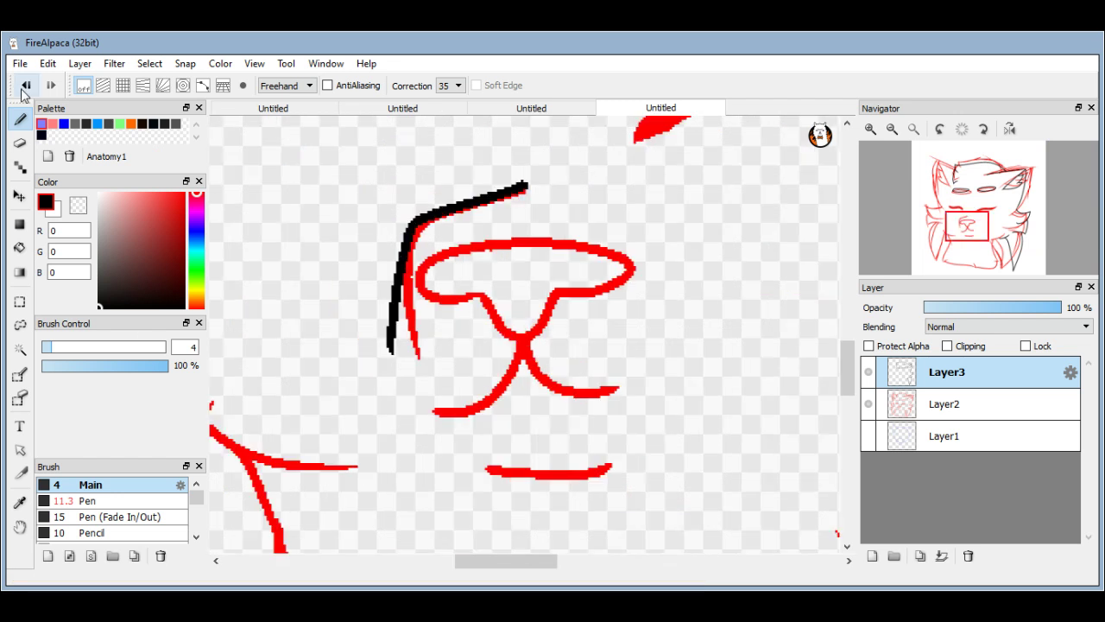
click(25, 87)
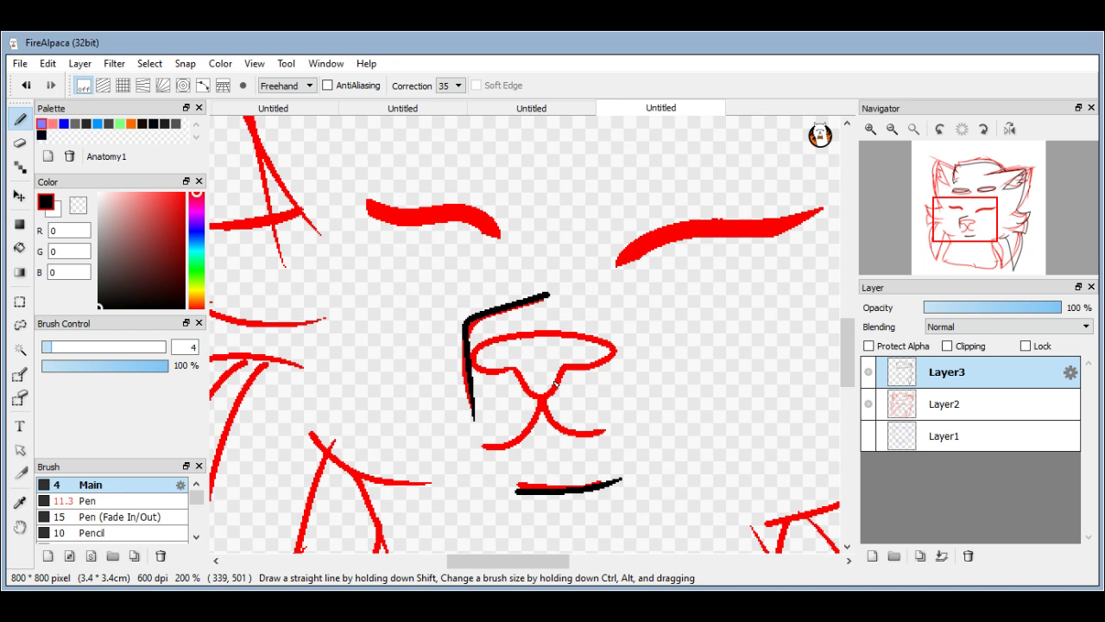
Ink the nose outline in black, from the rounded upper part down to its lower tip.
scroll(555, 386, up, 4)
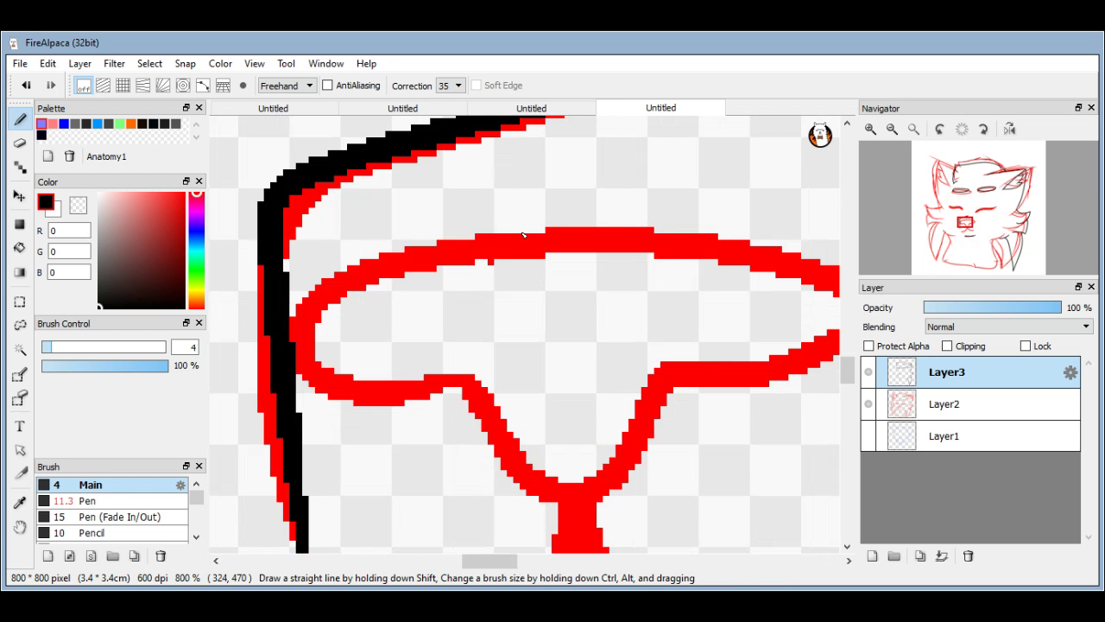
scroll(523, 235, down, 1)
drag(442, 350, 440, 430)
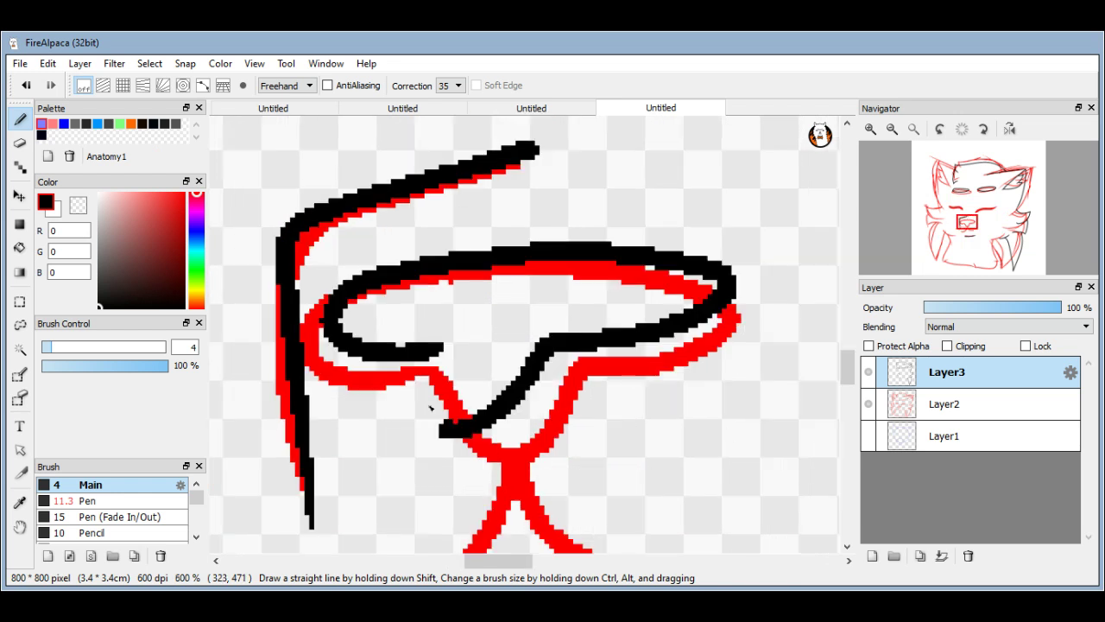
scroll(431, 408, up, 1)
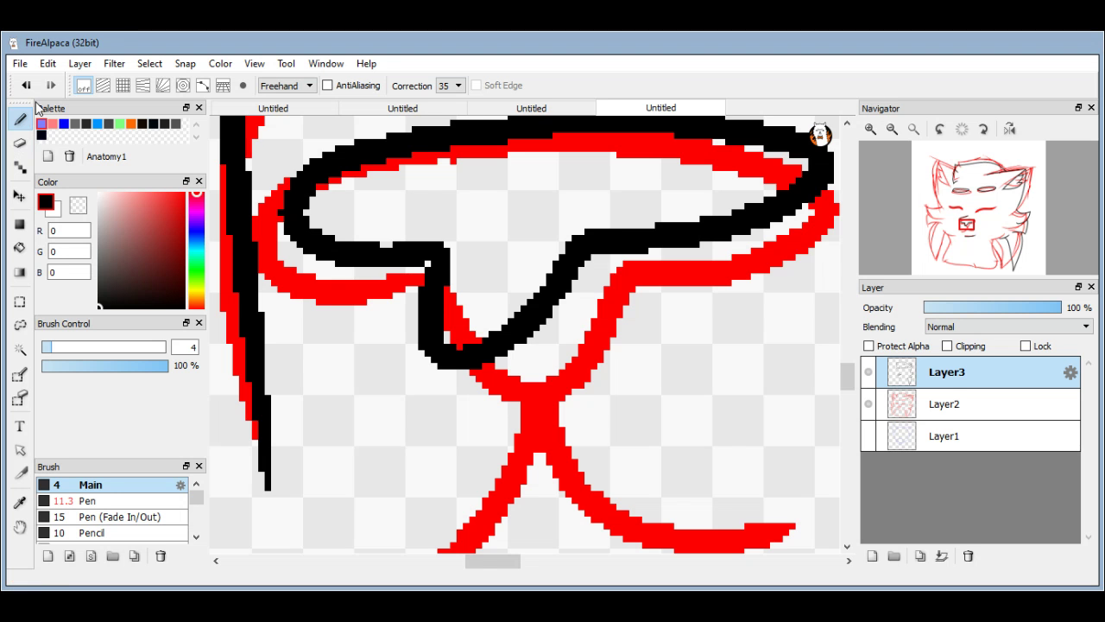
key(ctrl+z)
scroll(456, 280, down, 1)
mouse_move(456, 281)
mouse_down()
mouse_move(667, 251)
mouse_move(765, 282)
mouse_move(752, 347)
mouse_move(644, 393)
mouse_move(573, 386)
mouse_move(533, 405)
mouse_move(482, 493)
mouse_move(454, 500)
mouse_move(417, 432)
mouse_move(420, 356)
mouse_up()
scroll(421, 356, down, 5)
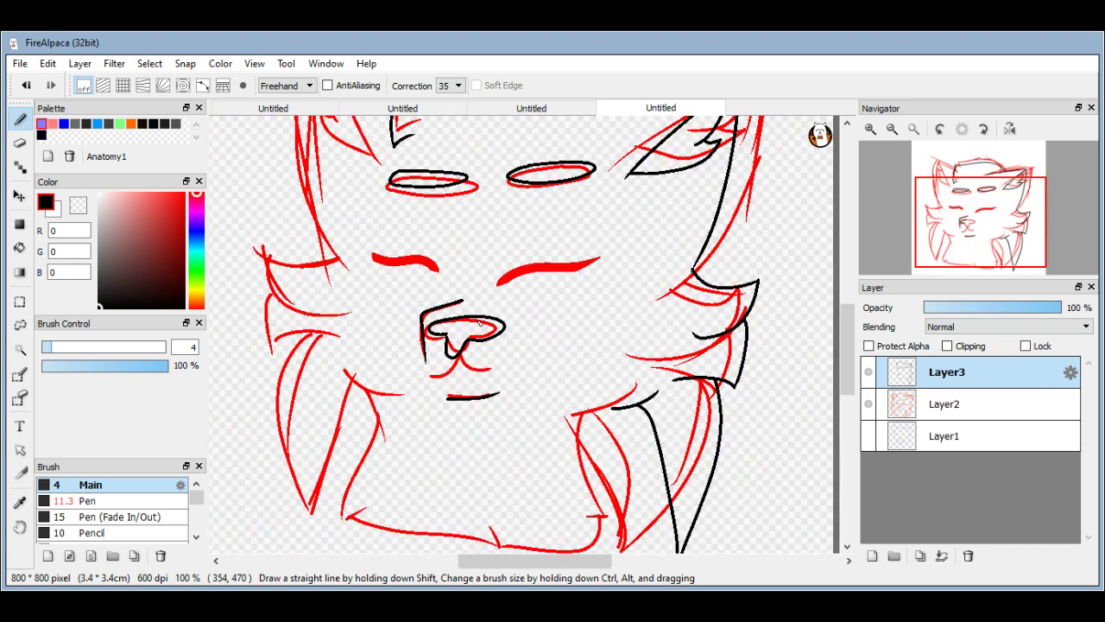
Undo the right-hand part of the nose outline and redraw it closer to the red sketch.
scroll(467, 349, up, 3)
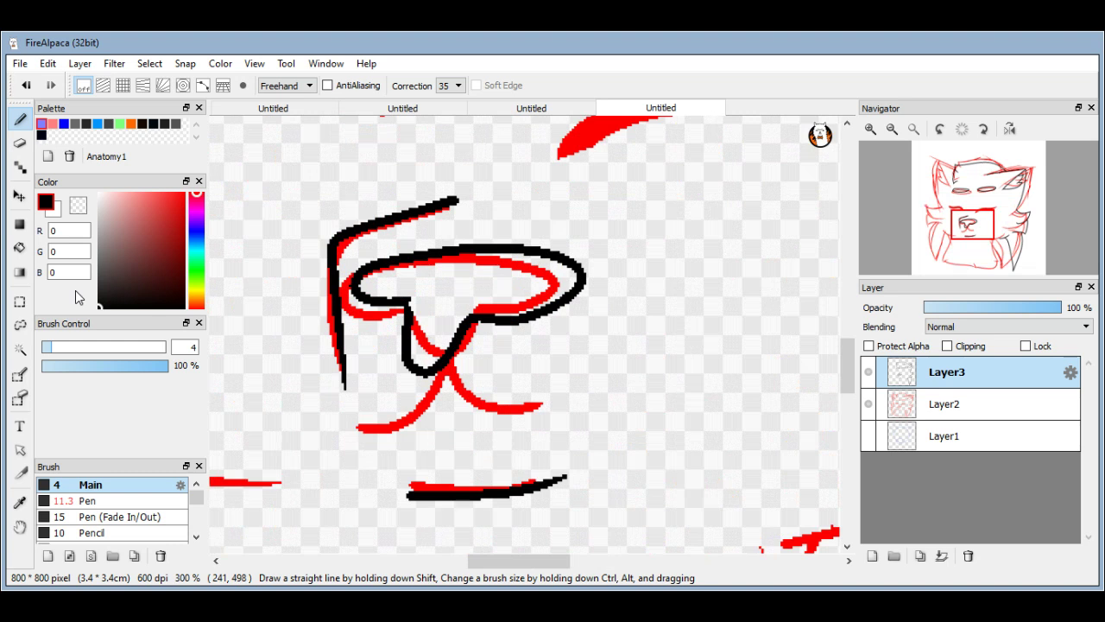
scroll(507, 266, up, 5)
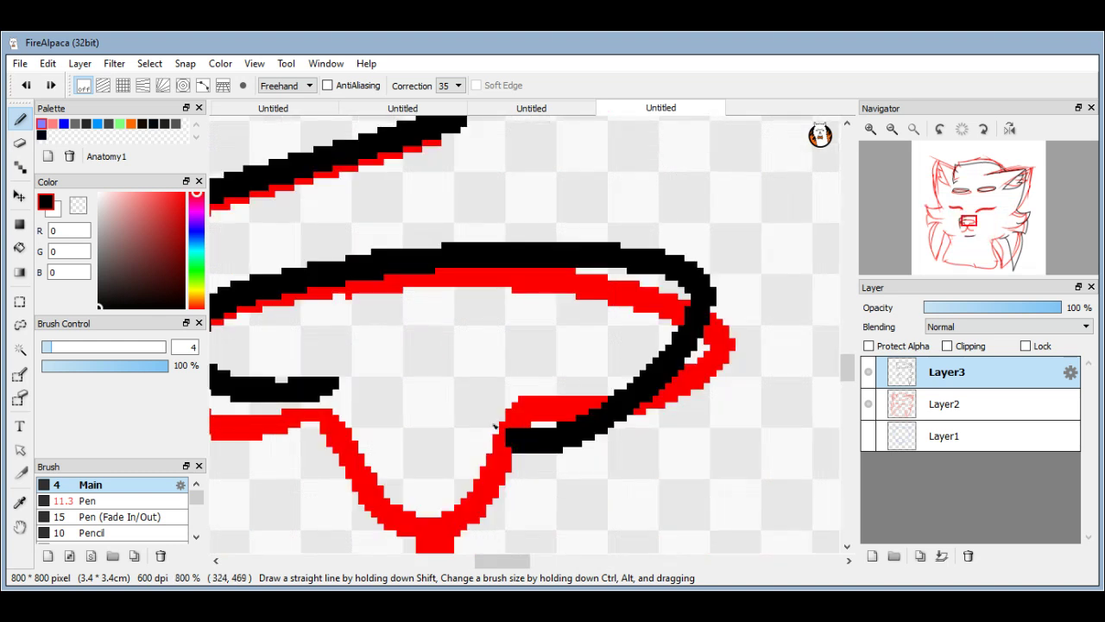
drag(473, 466, 386, 354)
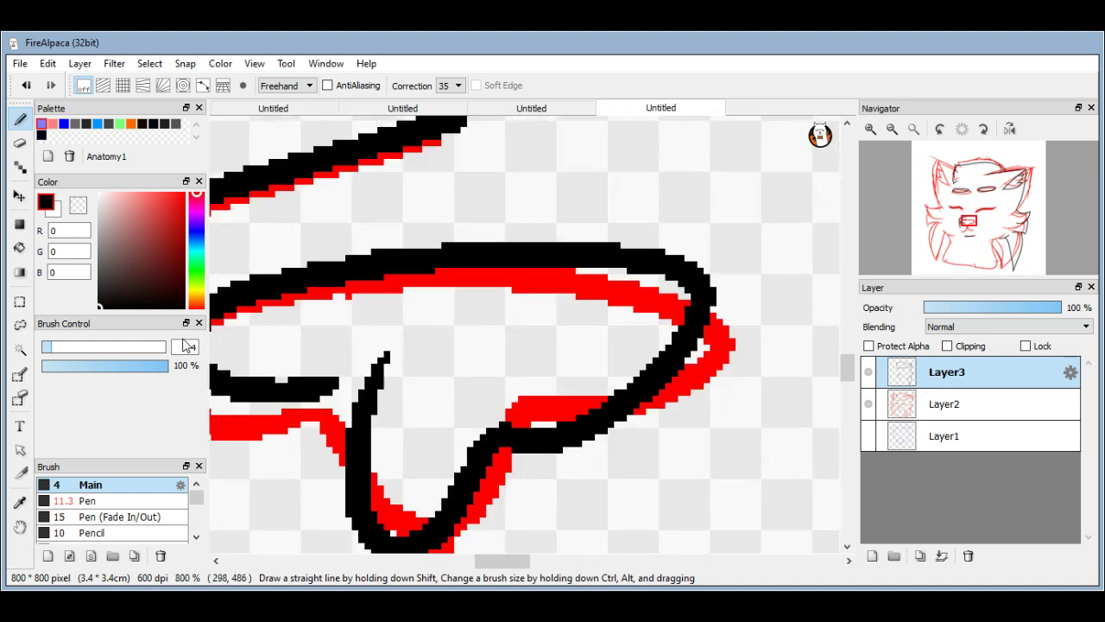
click(24, 86)
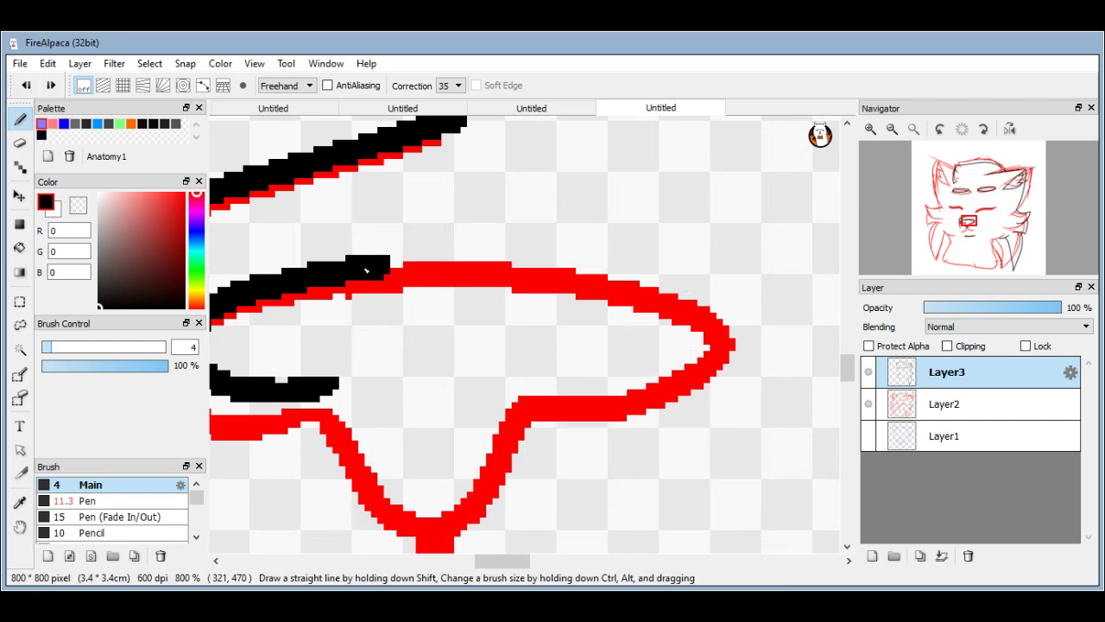
drag(366, 270, 584, 389)
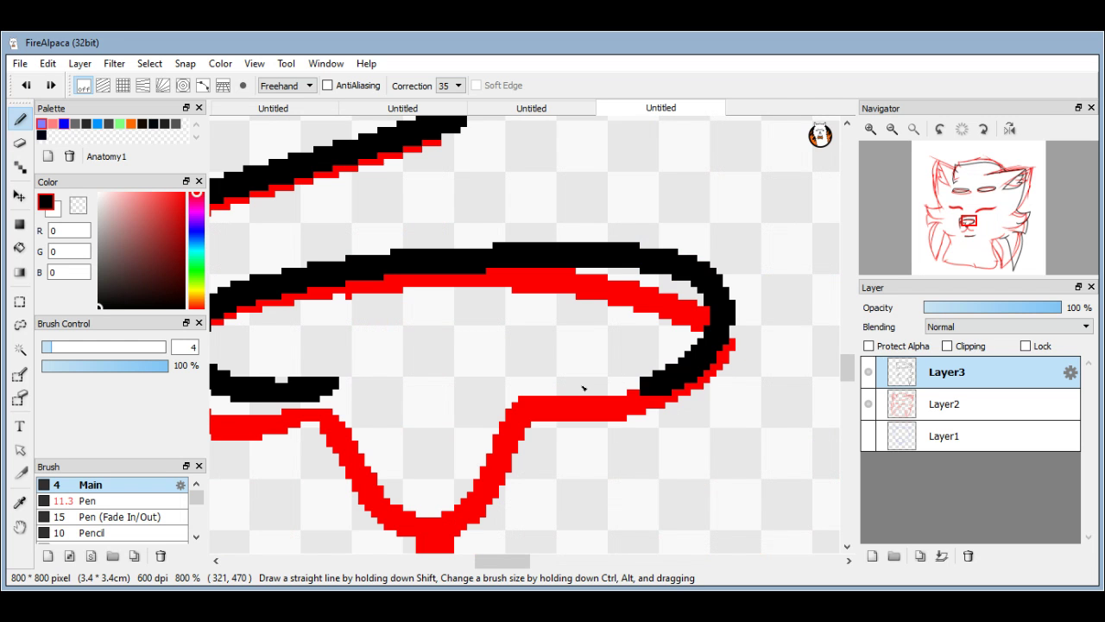
scroll(584, 389, down, 3)
Ink the two curved mouth lines below the nose and trim the left-hand line's end with the Eraser.
scroll(424, 395, up, 4)
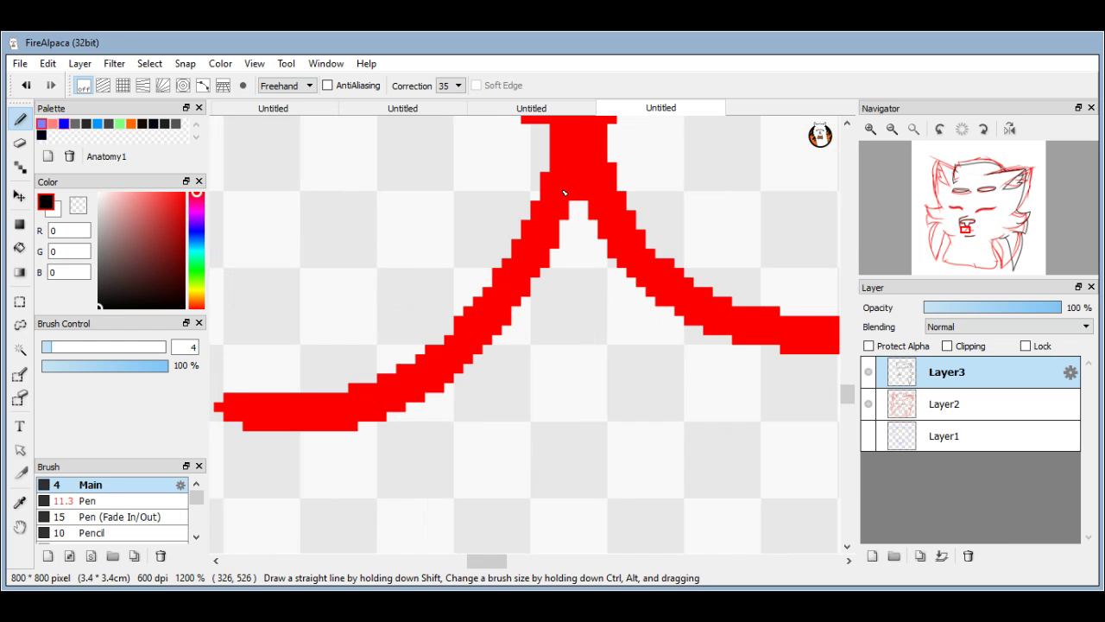
scroll(563, 191, down, 4)
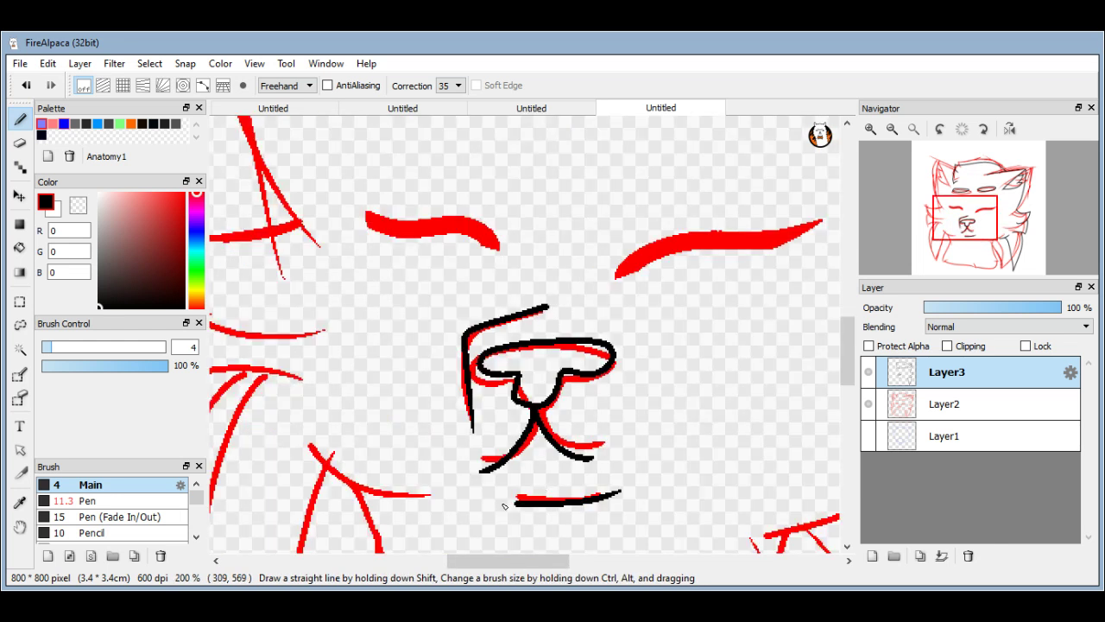
scroll(504, 506, up, 3)
click(20, 144)
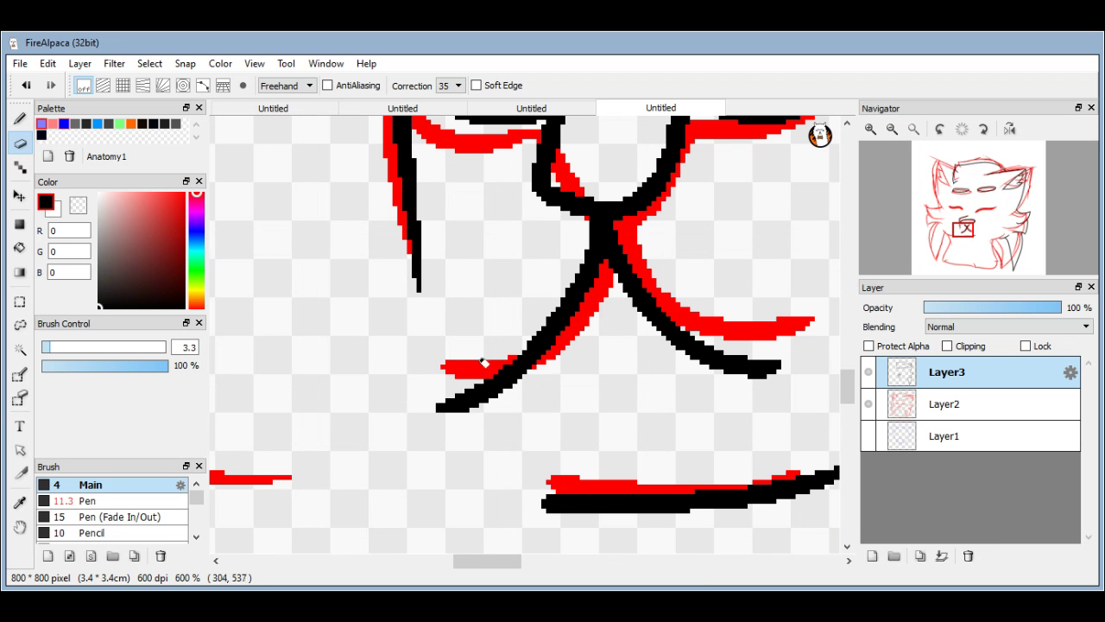
drag(476, 391, 434, 388)
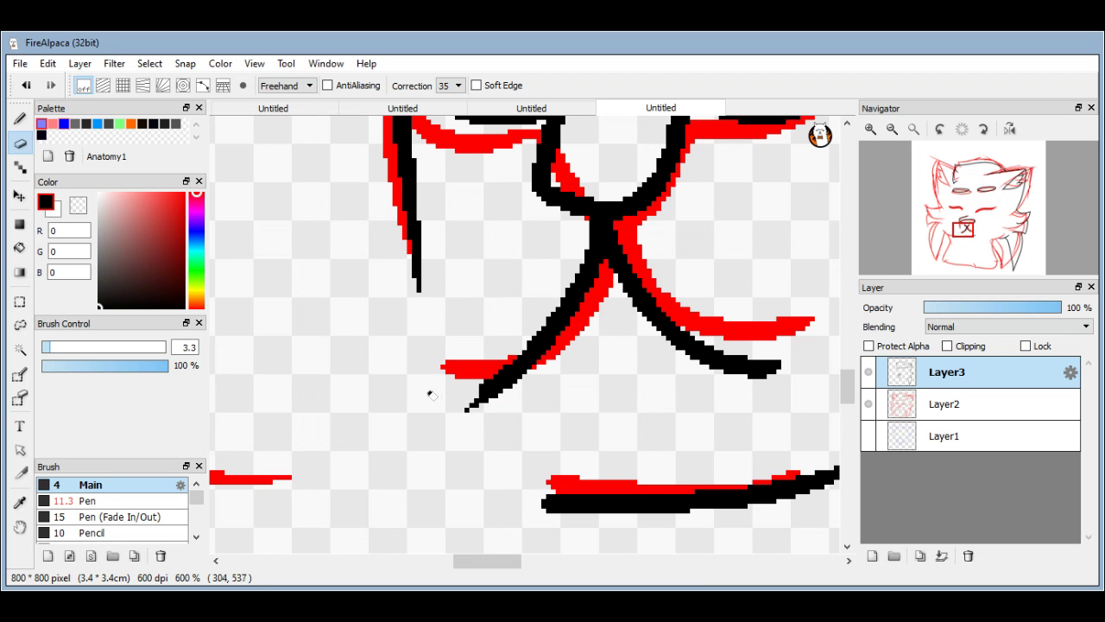
scroll(431, 394, up, 2)
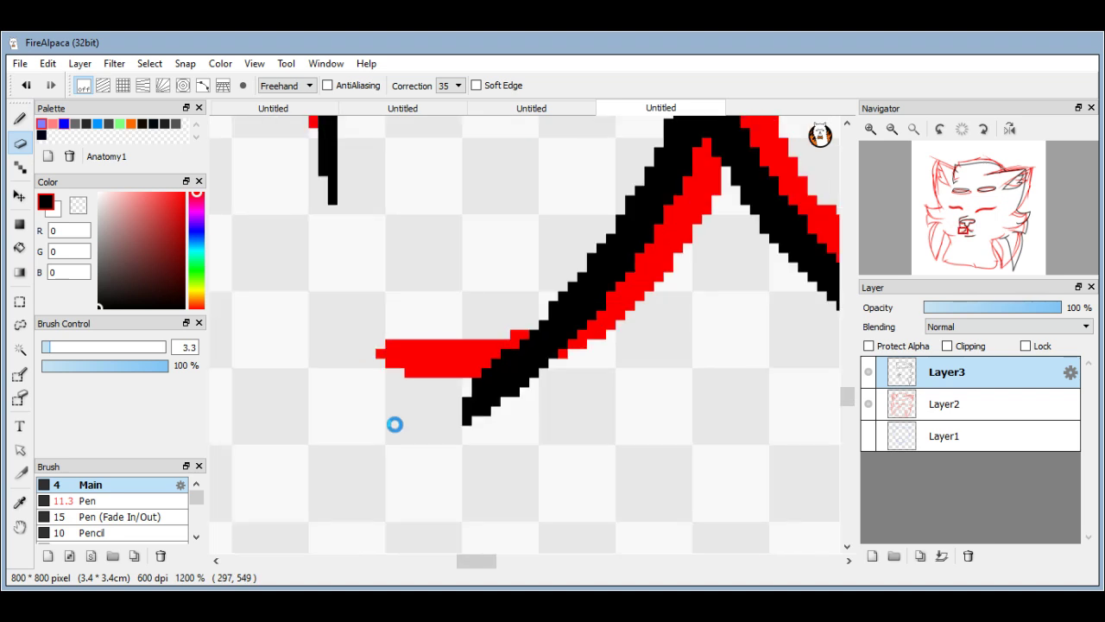
Switch back to the Brush and ink the left-hand ear's top edge and outer side on Layer3.
key(b)
scroll(394, 424, down, 10)
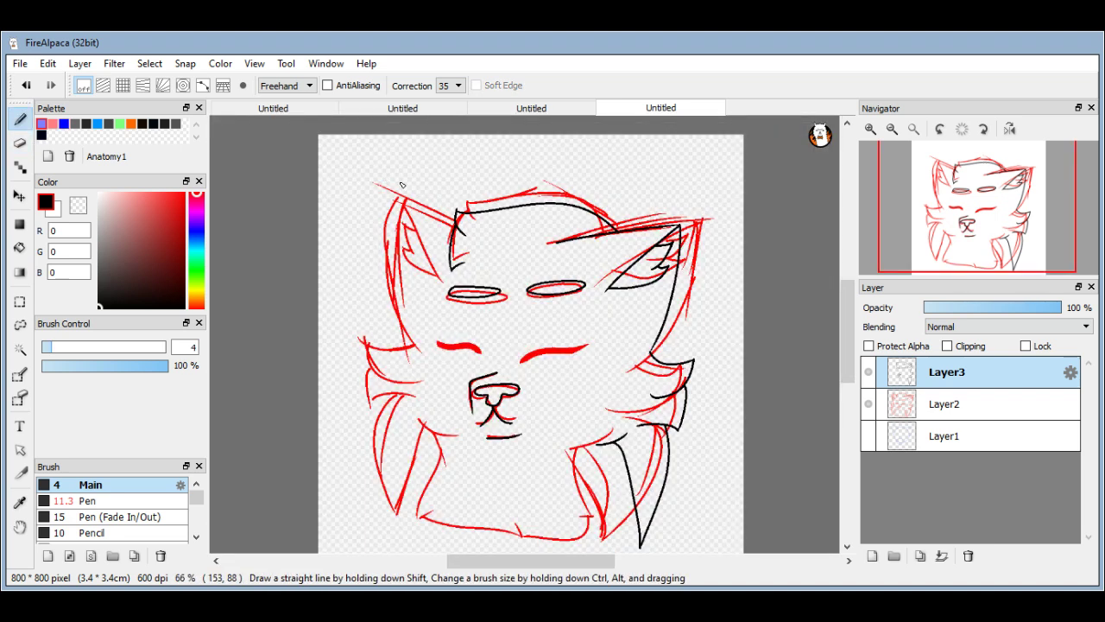
scroll(550, 287, up, 4)
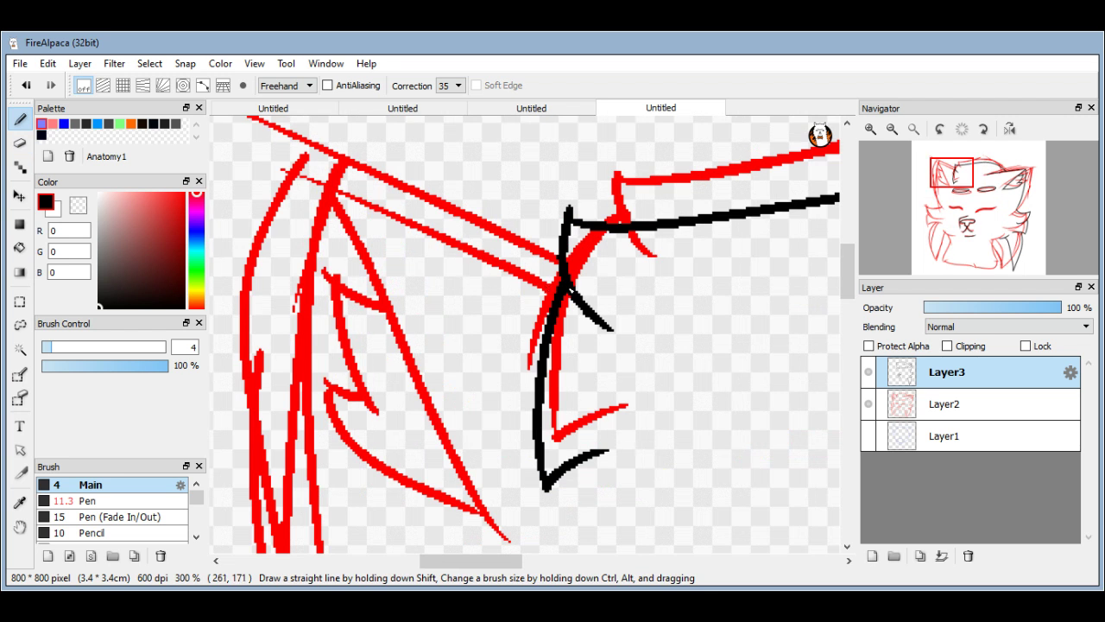
scroll(527, 333, down, 3)
scroll(527, 332, up, 2)
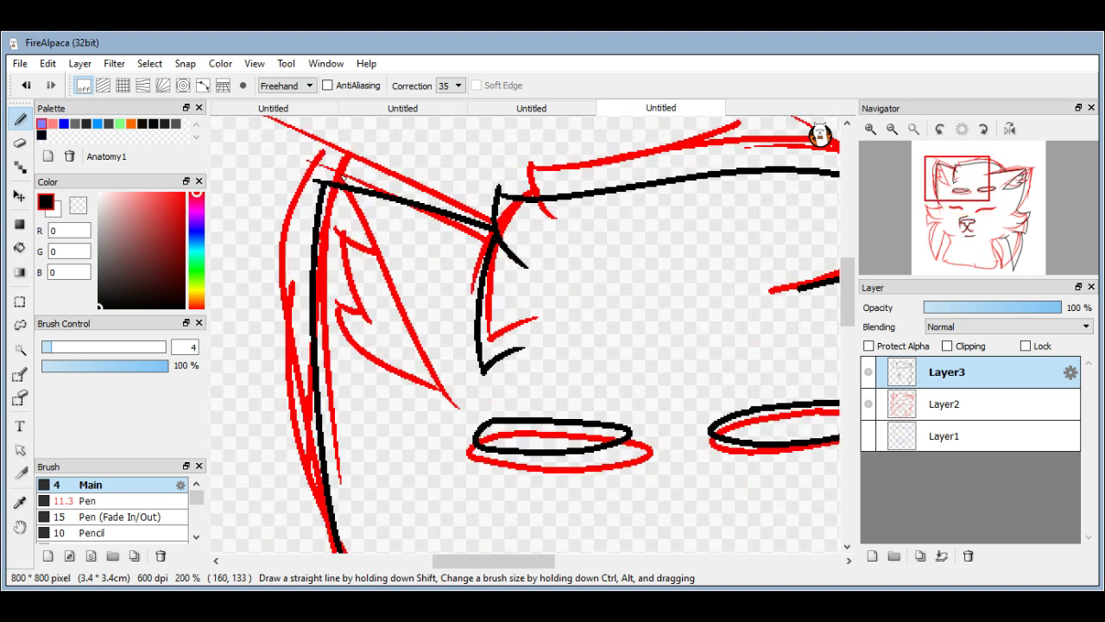
Ink the left-hand ear's inner edge from the ear tip down towards the eyebrow marking, redoing the stroke until it fits.
drag(326, 185, 404, 366)
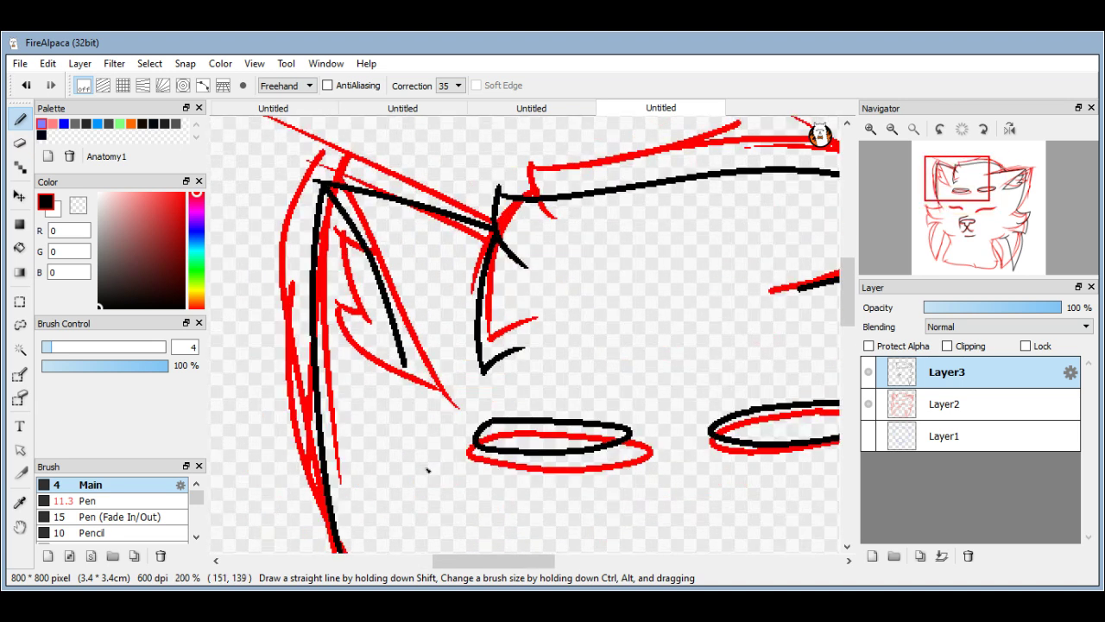
key(ctrl+z)
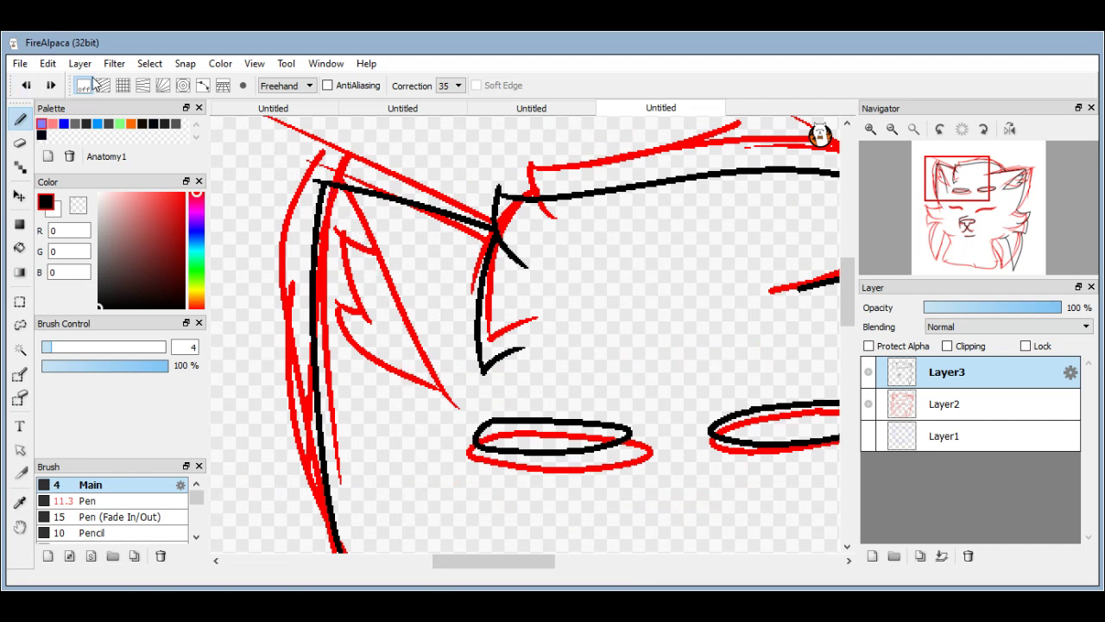
drag(326, 185, 476, 428)
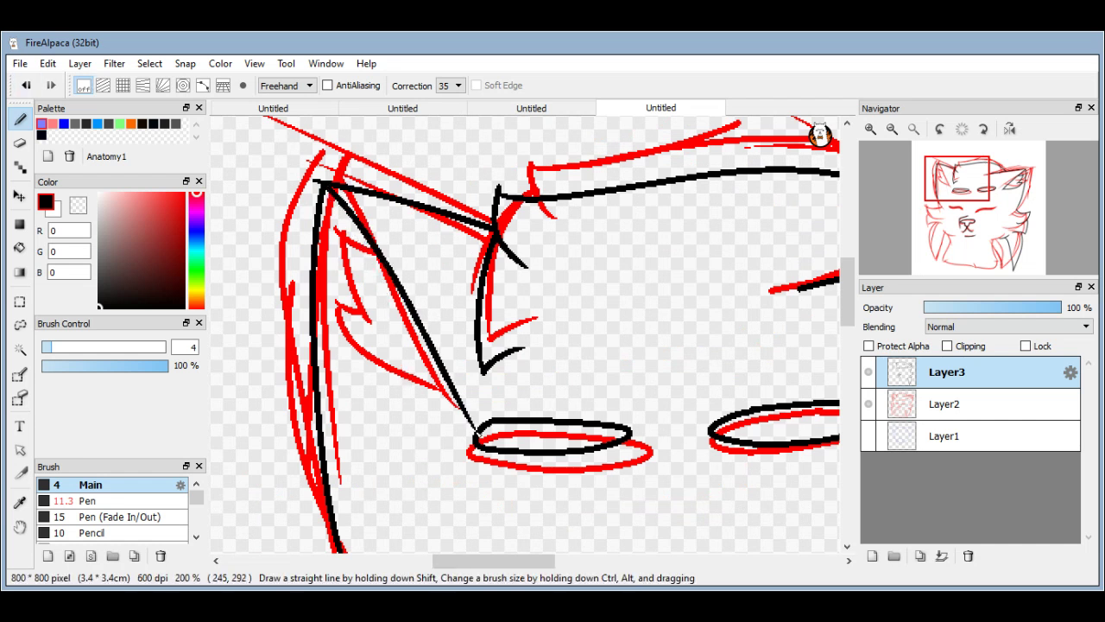
click(26, 85)
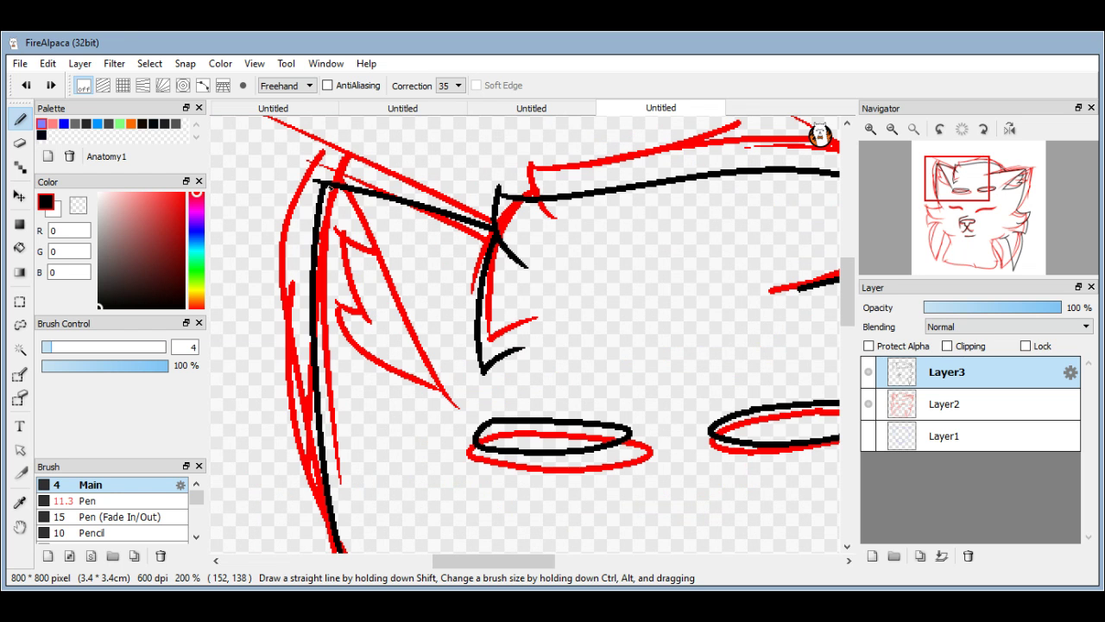
drag(326, 185, 436, 453)
scroll(380, 259, up, 4)
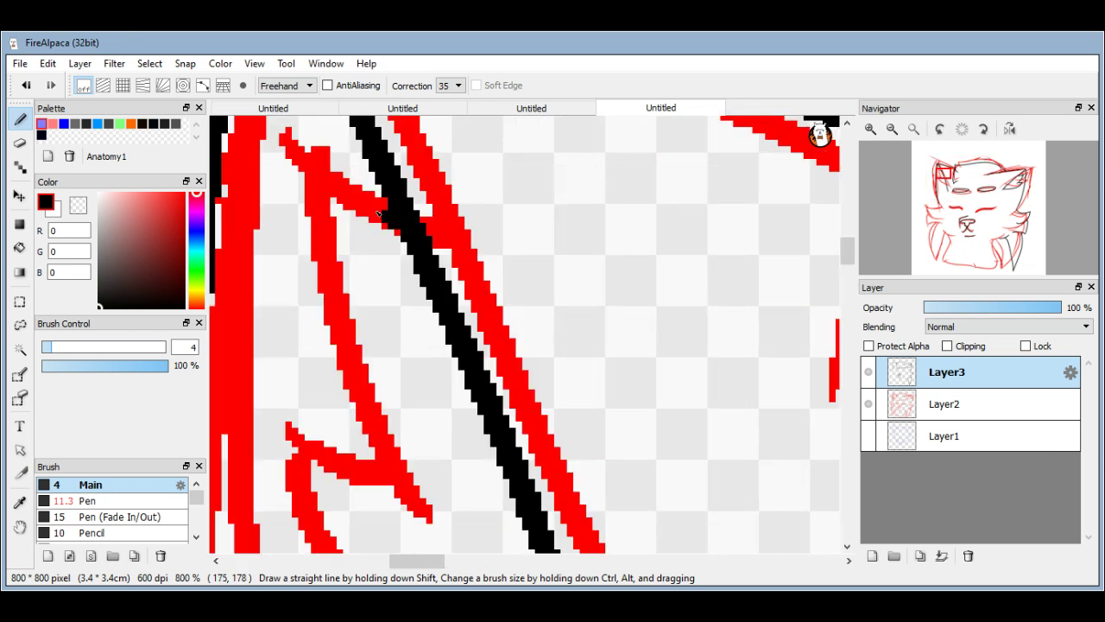
Ink the fur tufts inside the left-hand ear over the red sketch on Layer3.
mouse_move(380, 214)
mouse_down()
mouse_move(315, 165)
mouse_move(302, 126)
mouse_up()
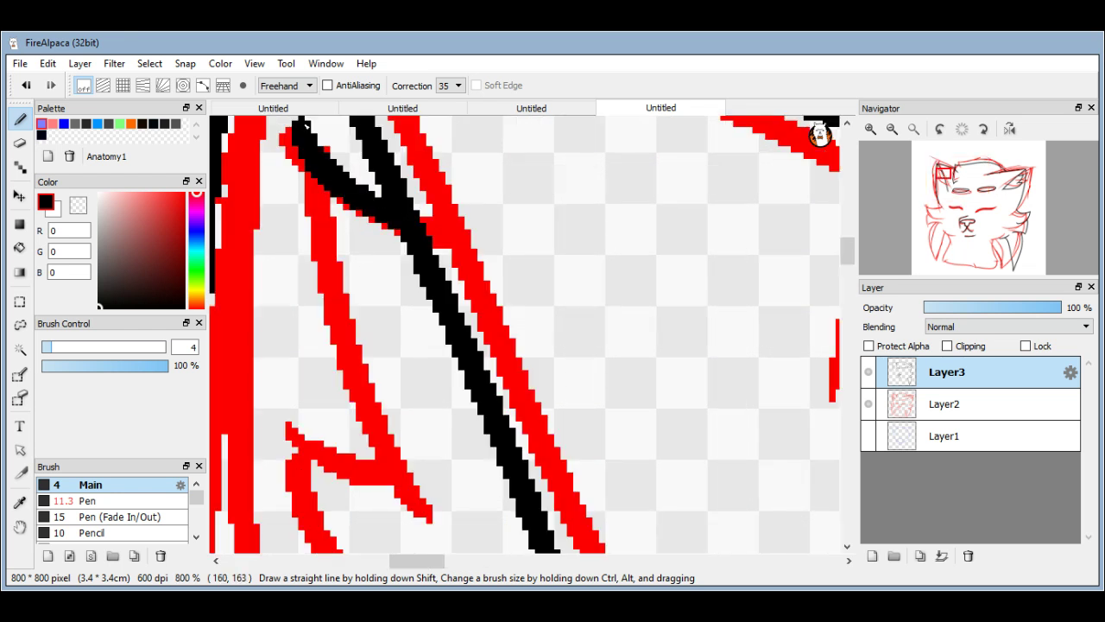
scroll(302, 125, down, 3)
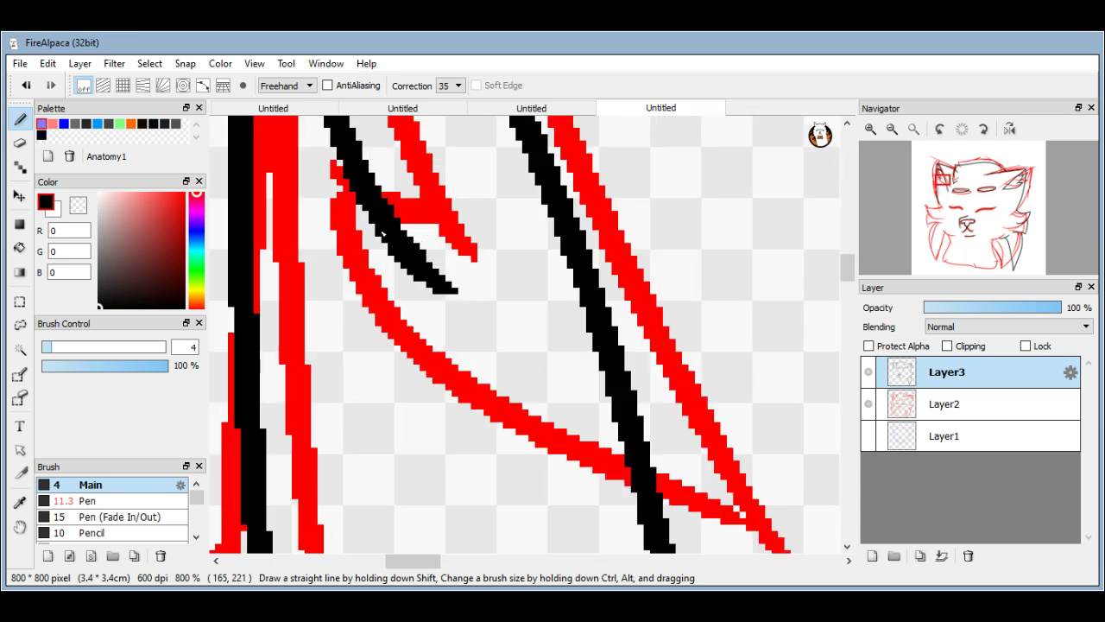
mouse_move(383, 231)
mouse_down()
mouse_move(292, 217)
mouse_move(630, 450)
mouse_up()
scroll(424, 252, down, 10)
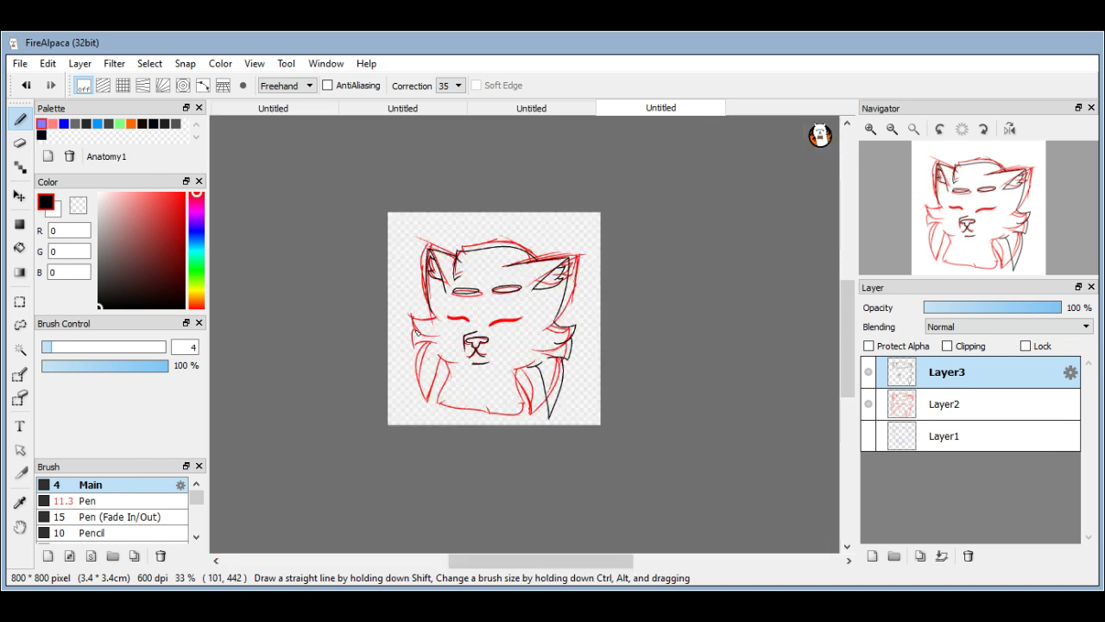
Ink the pointed upper and lower cheek fur tufts on the left-hand side, starting from the ear's outer line.
scroll(427, 358, up, 5)
scroll(432, 321, up, 3)
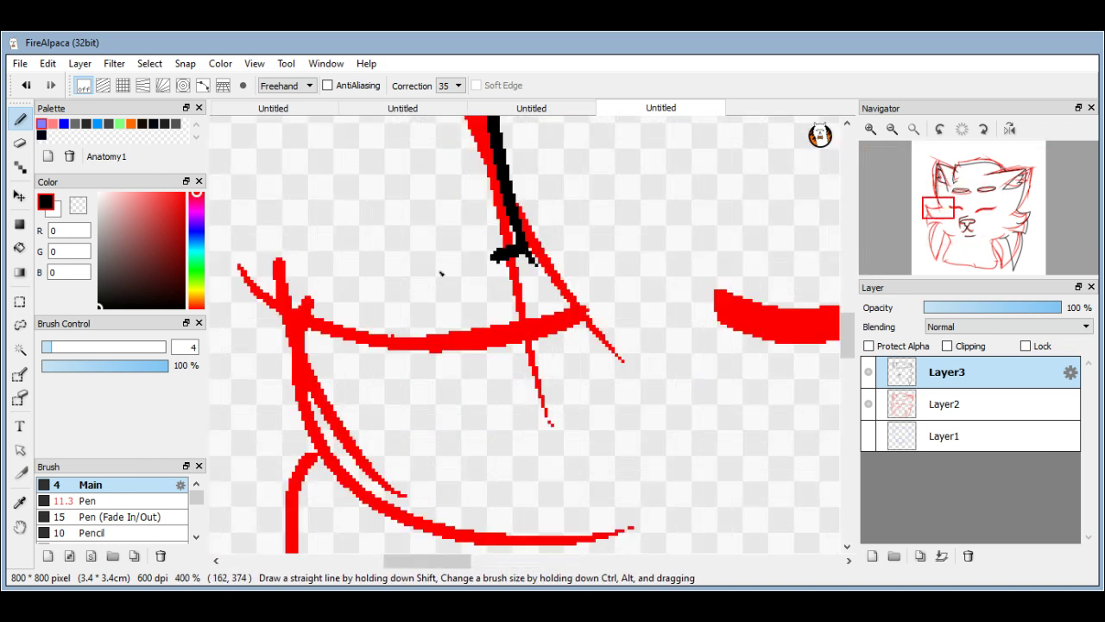
mouse_move(518, 252)
mouse_down()
mouse_move(287, 251)
mouse_move(355, 403)
mouse_move(492, 437)
mouse_up()
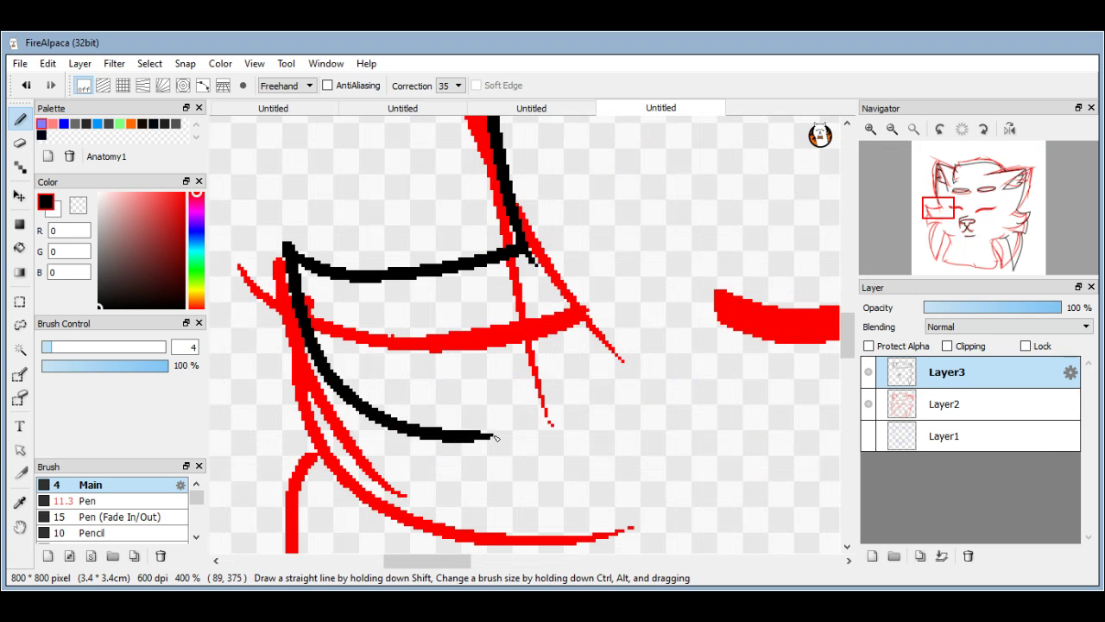
scroll(478, 299, down, 2)
scroll(406, 377, up, 2)
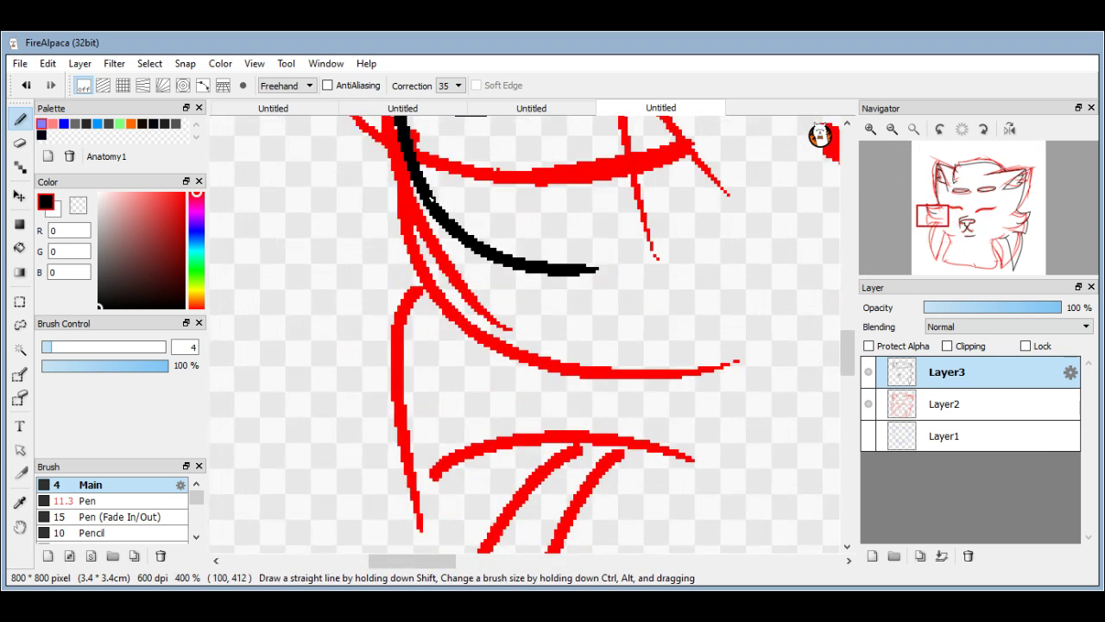
drag(413, 191, 394, 402)
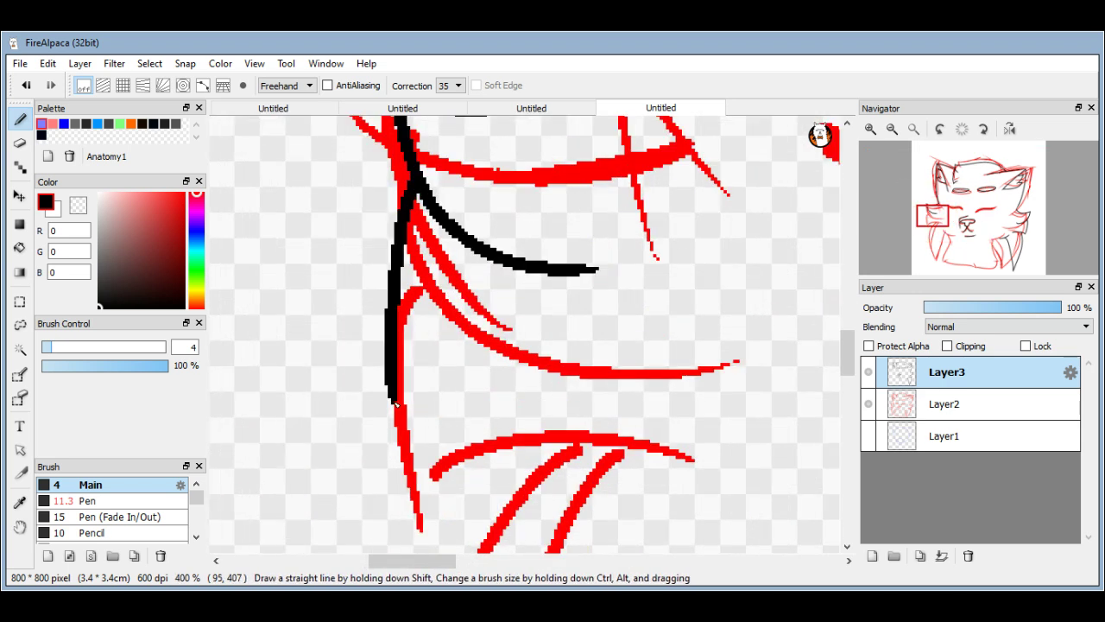
scroll(395, 402, down, 5)
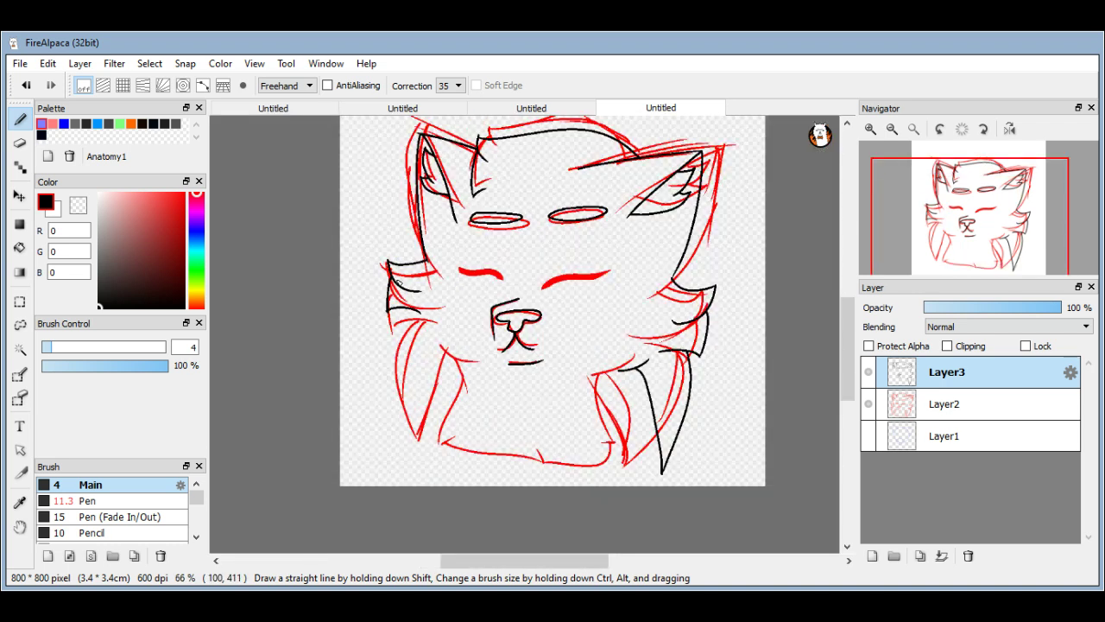
Ink the long pointed fur lock below the left-hand cheek and the short curve at its inner upper end.
scroll(420, 421, up, 2)
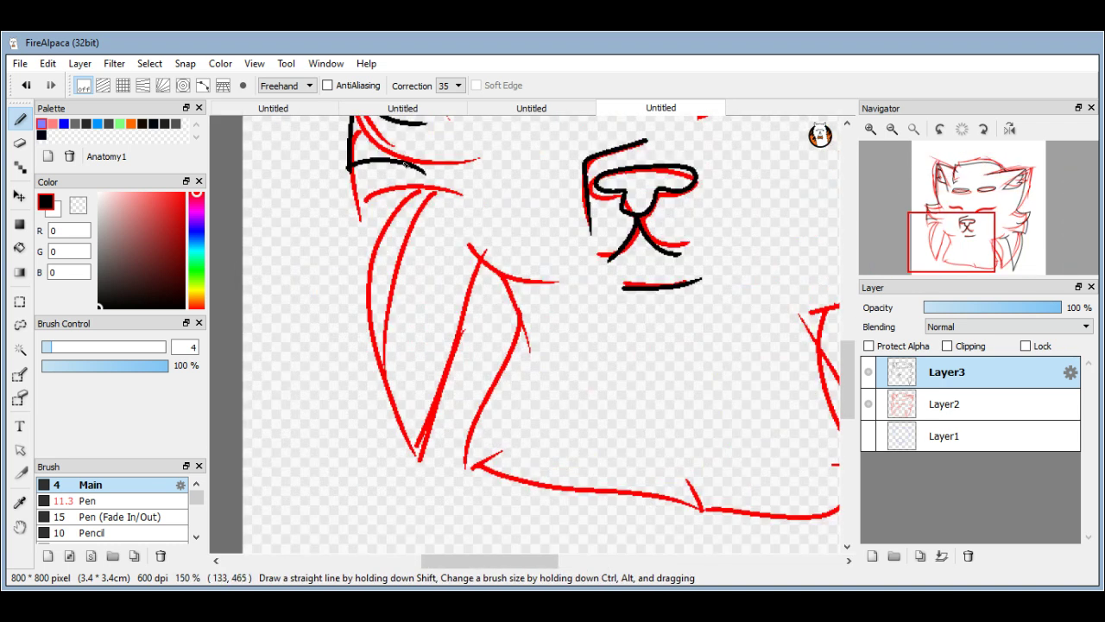
drag(403, 165, 371, 256)
mouse_move(380, 306)
mouse_down()
mouse_move(421, 432)
mouse_move(525, 256)
mouse_up()
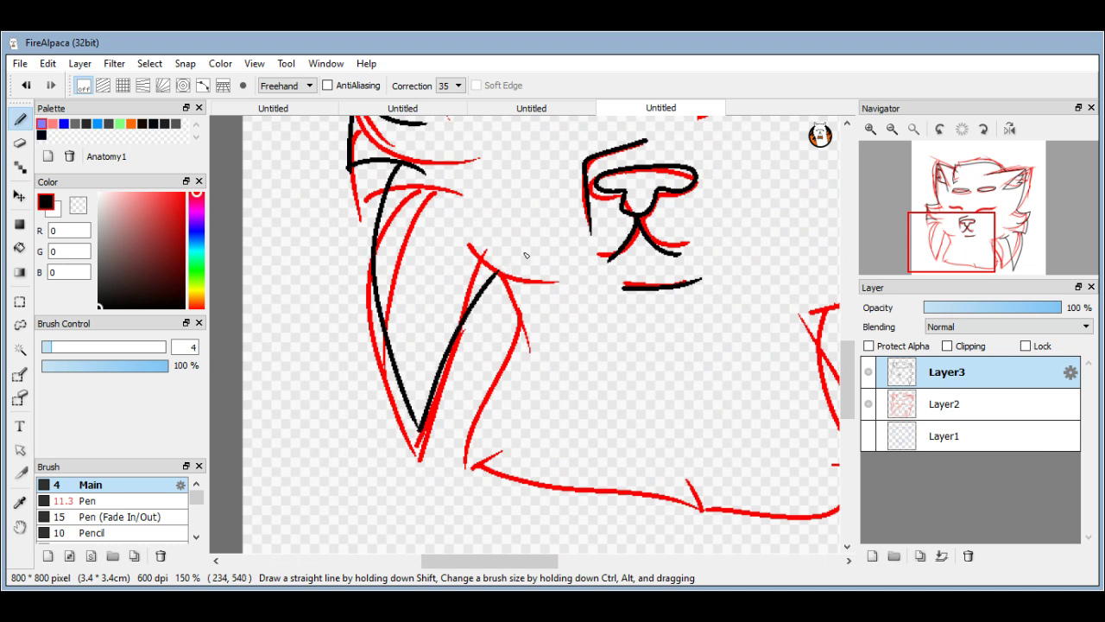
scroll(526, 255, up, 4)
mouse_move(364, 259)
mouse_down()
mouse_move(604, 375)
mouse_move(639, 371)
mouse_up()
scroll(440, 390, down, 5)
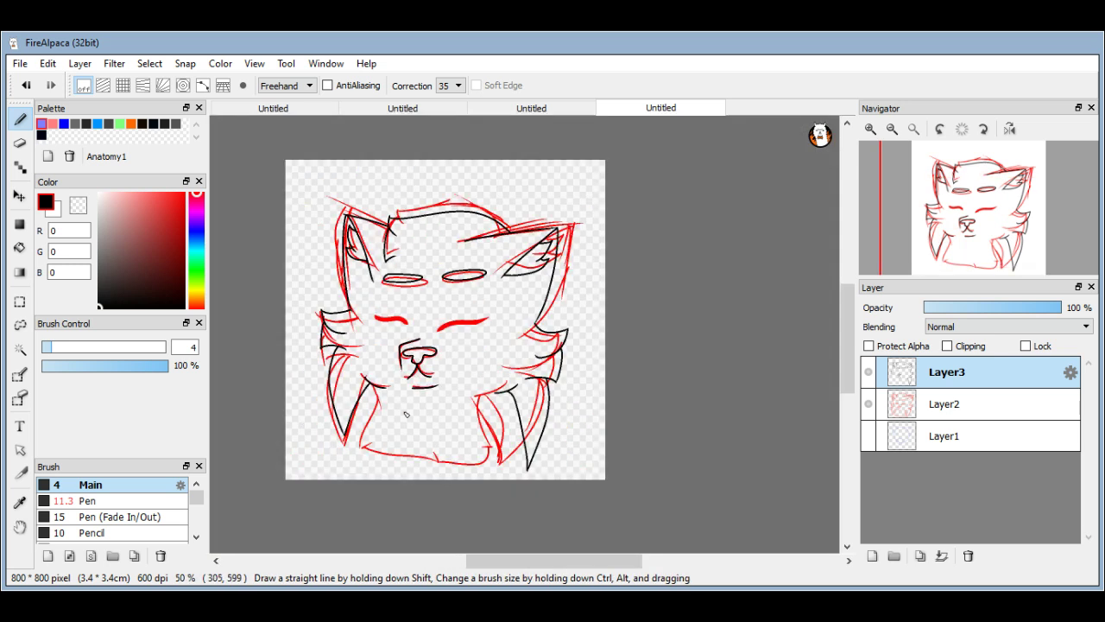
Ink the left-hand neck line from the fur lock's inner end down to a pointed chest corner with a short horizontal stroke.
scroll(477, 275, down, 1)
scroll(531, 210, up, 4)
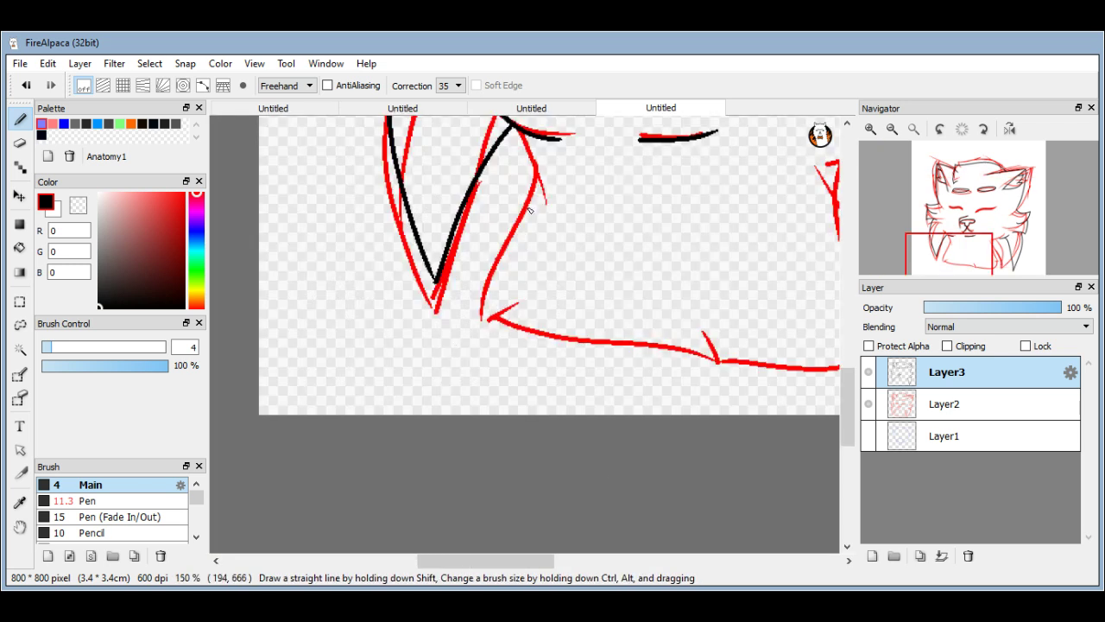
scroll(530, 209, up, 2)
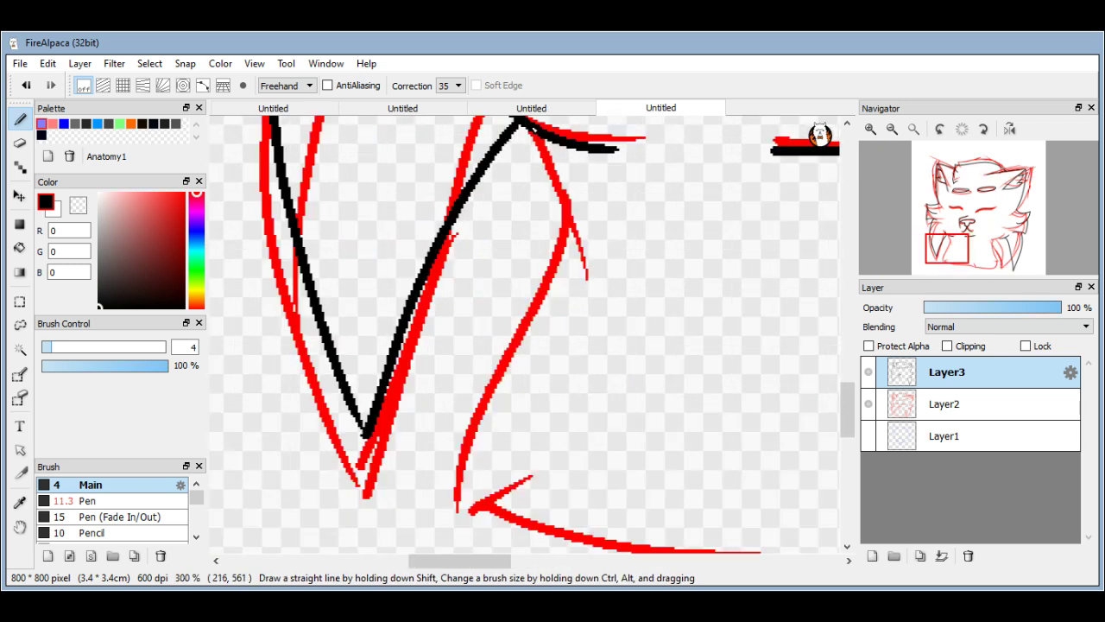
mouse_move(518, 121)
mouse_down()
mouse_move(447, 455)
mouse_move(390, 508)
mouse_move(486, 503)
mouse_up()
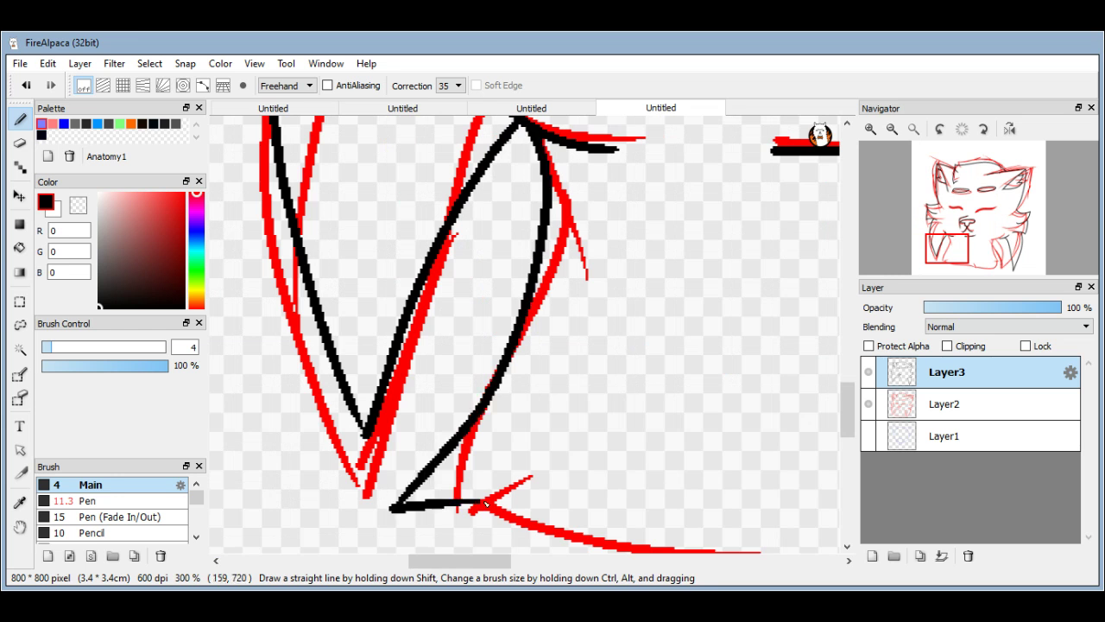
scroll(402, 421, down, 2)
scroll(402, 421, up, 8)
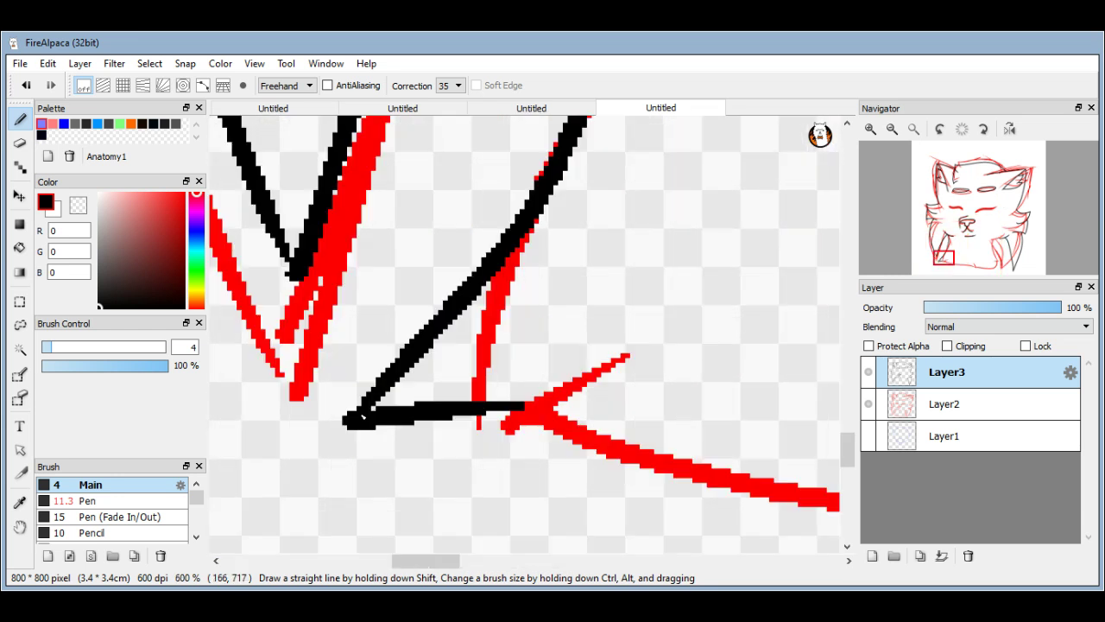
Ink the right-hand neck line and continue around the chest's lower right-hand curve to a small pointed tuft.
scroll(334, 349, down, 9)
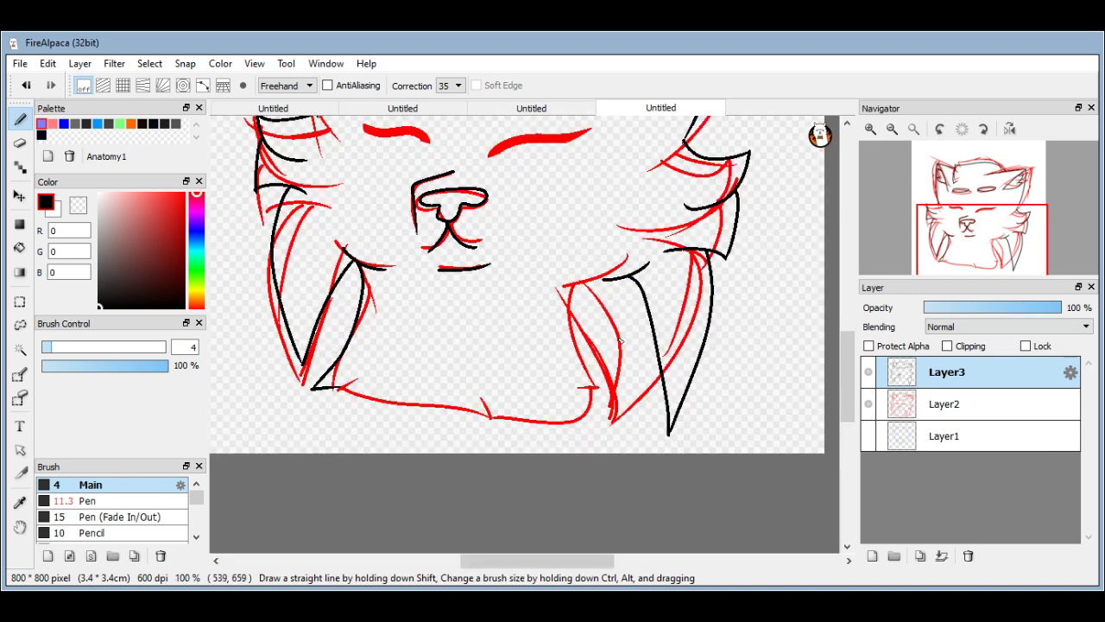
scroll(620, 342, up, 1)
mouse_move(603, 230)
mouse_down()
mouse_move(592, 427)
mouse_move(573, 456)
mouse_move(476, 520)
mouse_move(376, 510)
mouse_up()
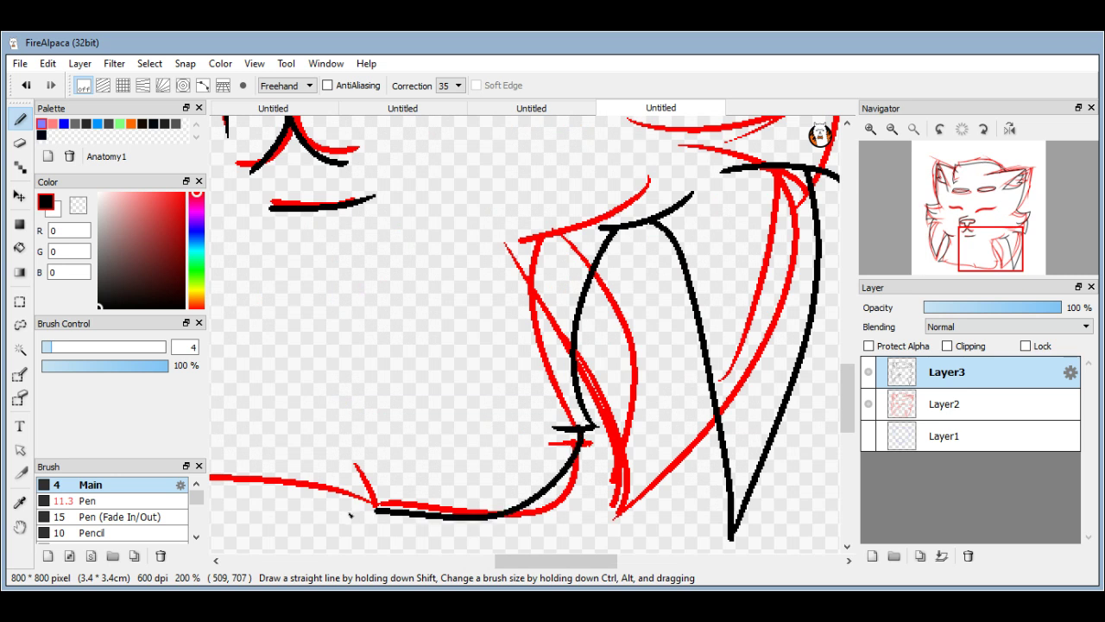
scroll(346, 516, down, 3)
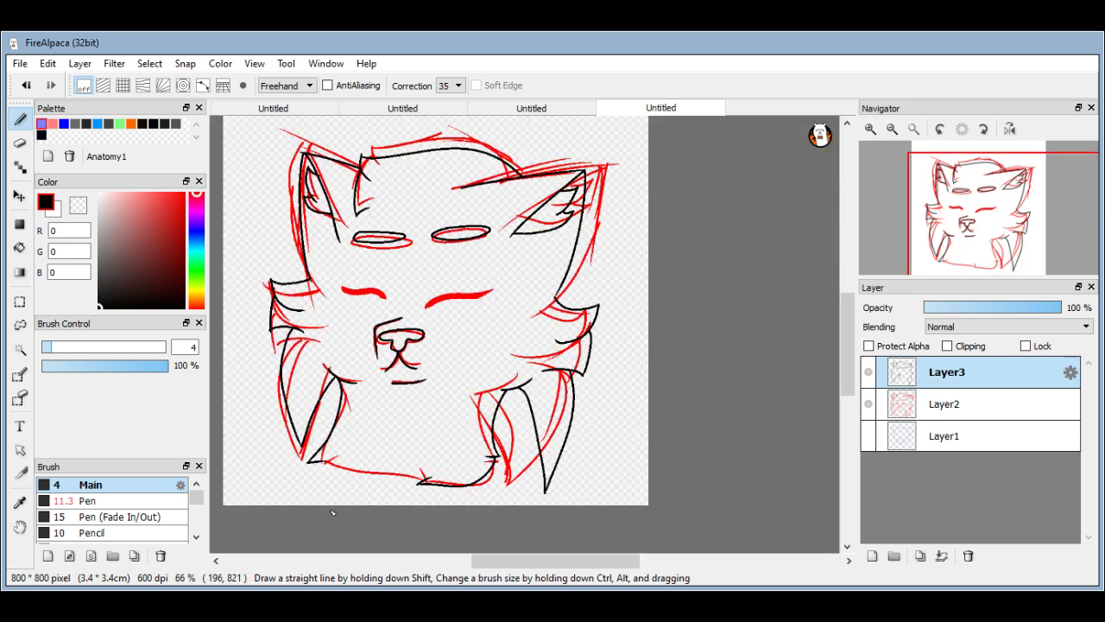
Ink the chest's lower edge from the left-hand corner to the middle tuft, adding a second small fur point.
scroll(332, 513, up, 1)
scroll(300, 402, up, 1)
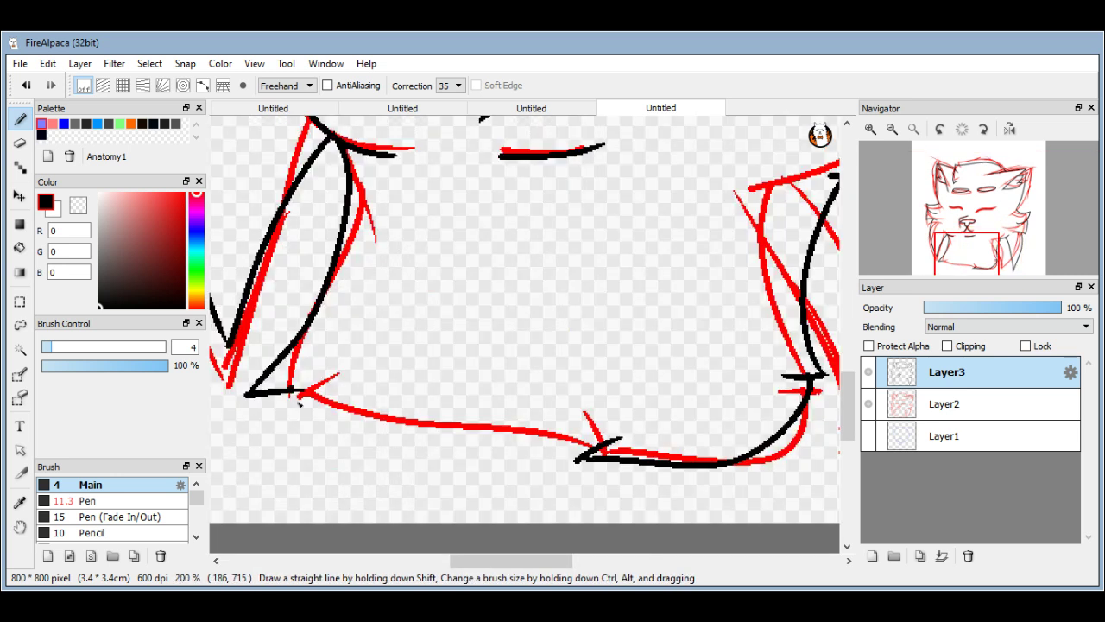
mouse_move(290, 392)
mouse_down()
mouse_move(527, 449)
mouse_move(504, 422)
mouse_move(593, 444)
mouse_move(661, 494)
mouse_up()
scroll(533, 423, up, 1)
scroll(576, 477, down, 1)
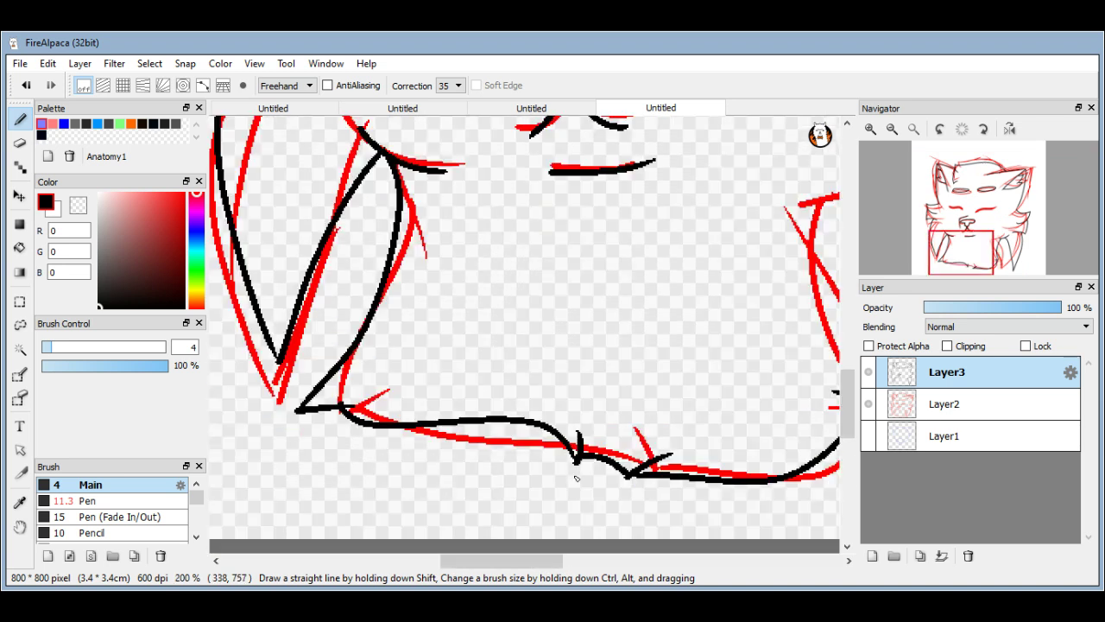
scroll(576, 477, down, 3)
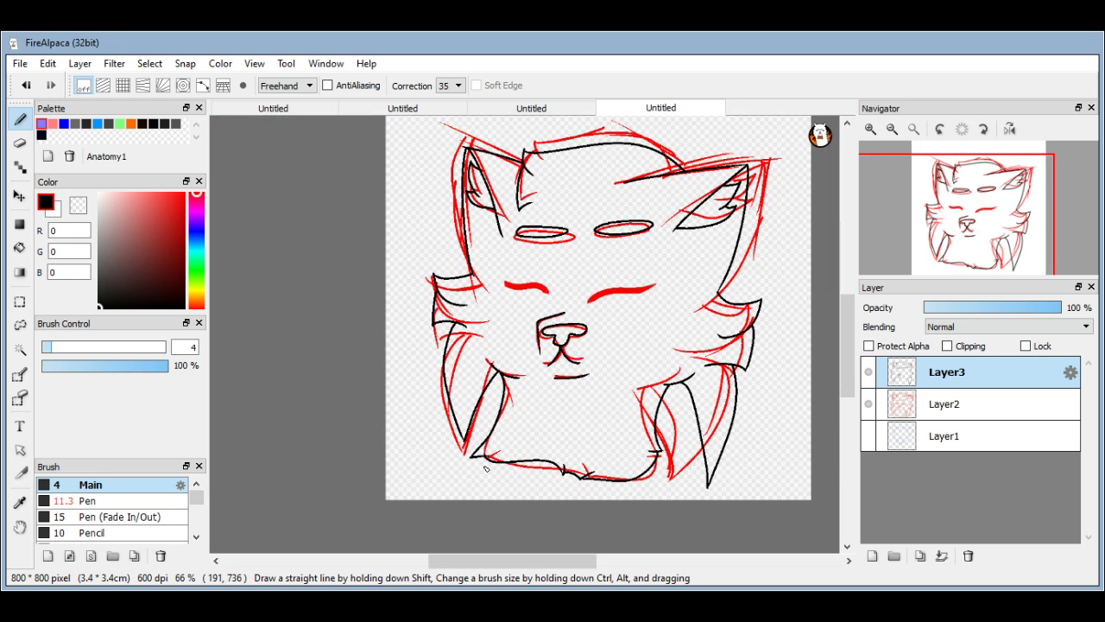
mouse_move(695, 272)
mouse_down()
mouse_move(560, 348)
mouse_move(491, 353)
mouse_move(290, 432)
mouse_up()
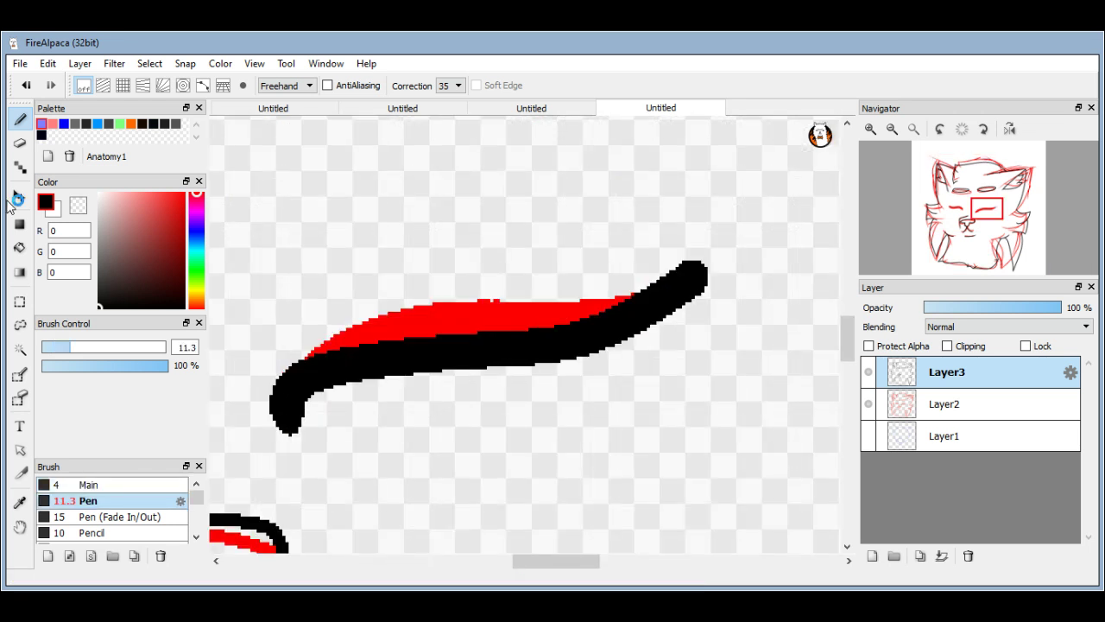
click(26, 85)
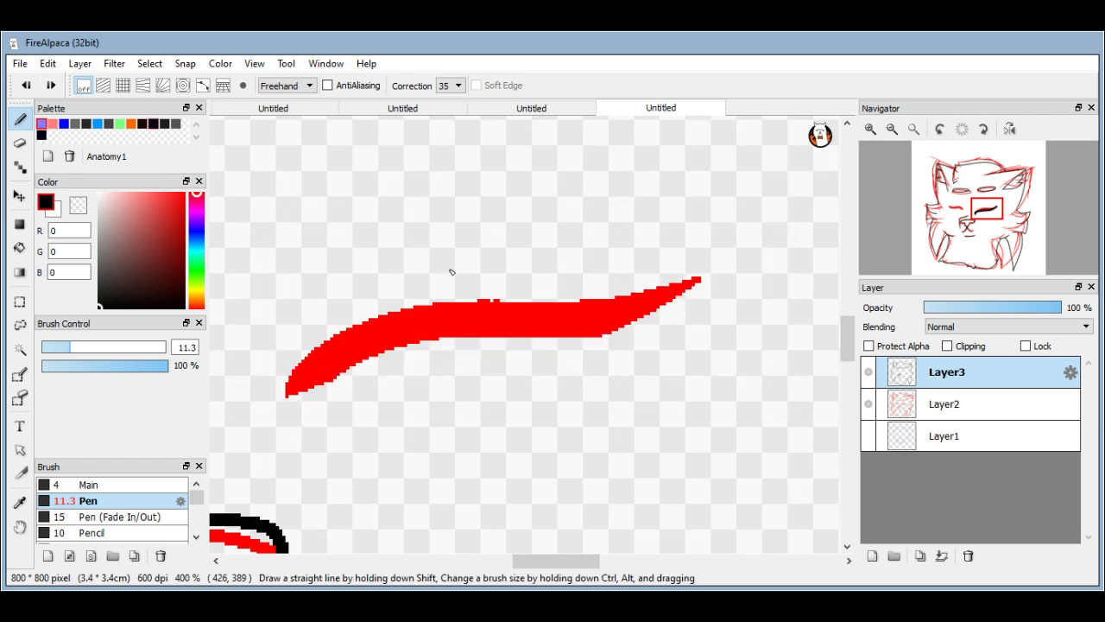
mouse_move(722, 268)
mouse_down()
mouse_move(528, 342)
mouse_move(289, 380)
mouse_up()
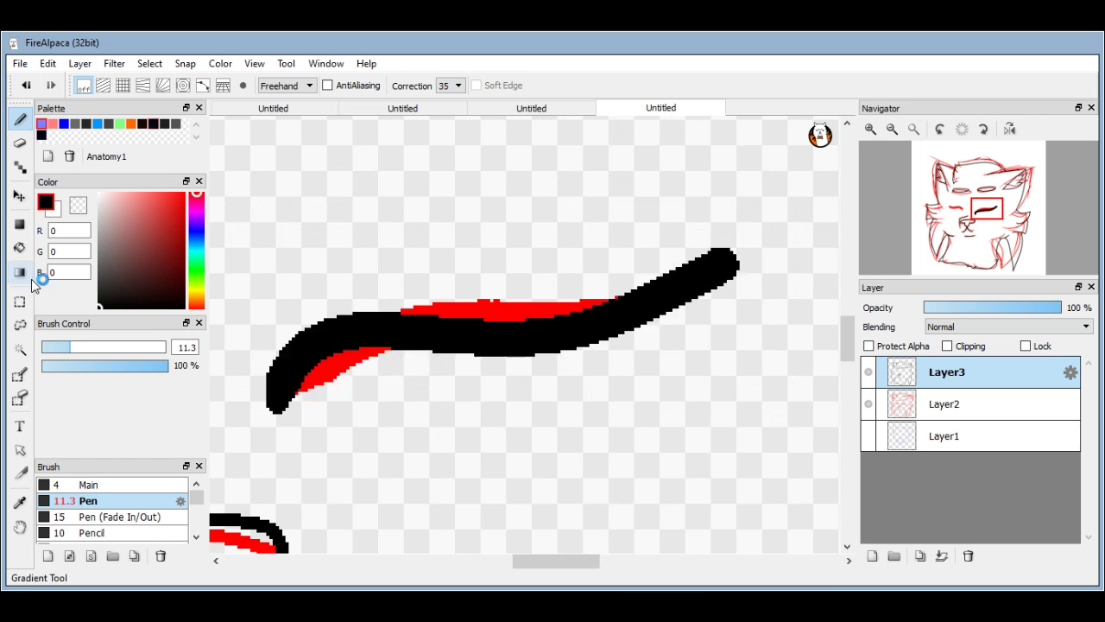
click(26, 84)
Ink the right-hand closed eye as one thick black curve with the Pen at size 11.3.
mouse_move(713, 263)
mouse_down()
mouse_move(679, 309)
mouse_move(338, 414)
mouse_move(337, 425)
mouse_move(740, 226)
mouse_move(708, 251)
mouse_move(282, 409)
mouse_up()
scroll(704, 275, up, 3)
scroll(652, 263, down, 3)
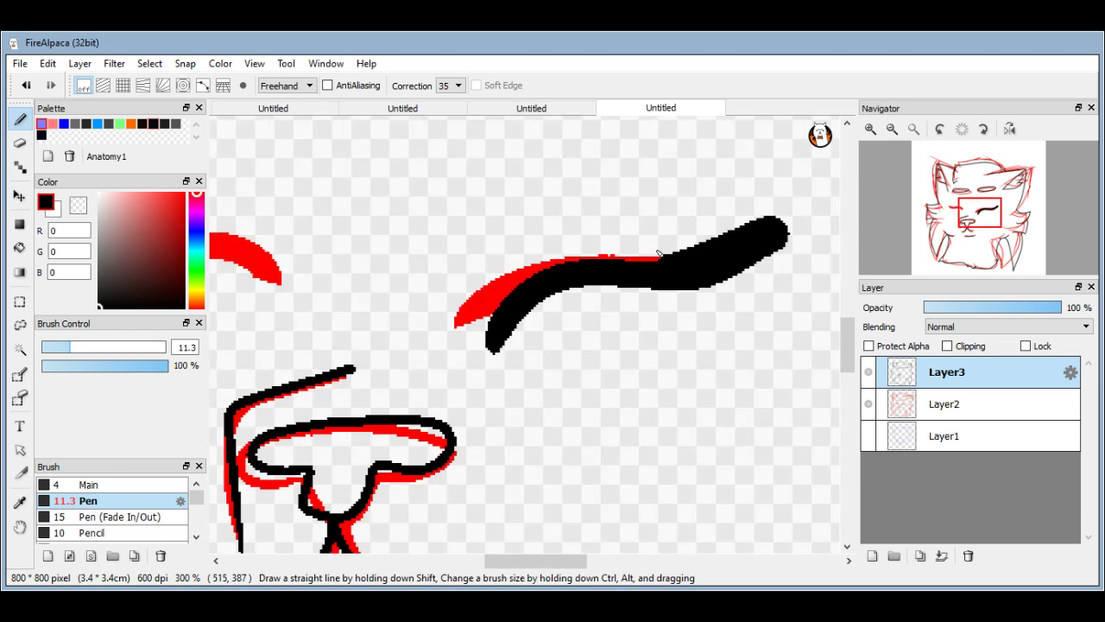
scroll(659, 253, down, 2)
scroll(366, 234, up, 3)
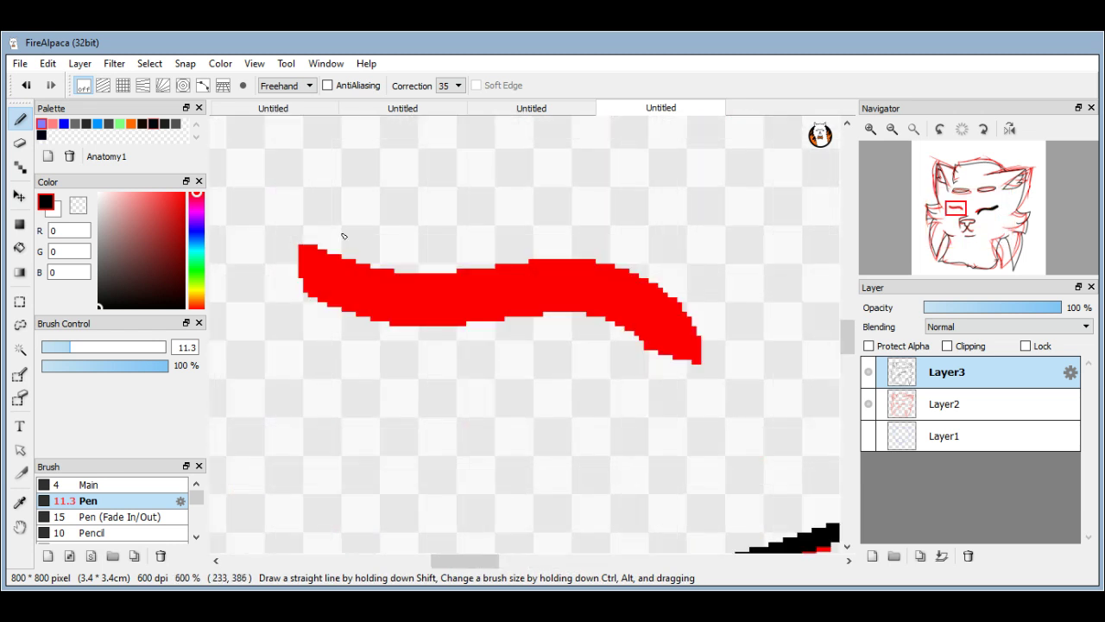
mouse_move(321, 218)
mouse_down()
mouse_move(421, 294)
mouse_move(708, 382)
mouse_up()
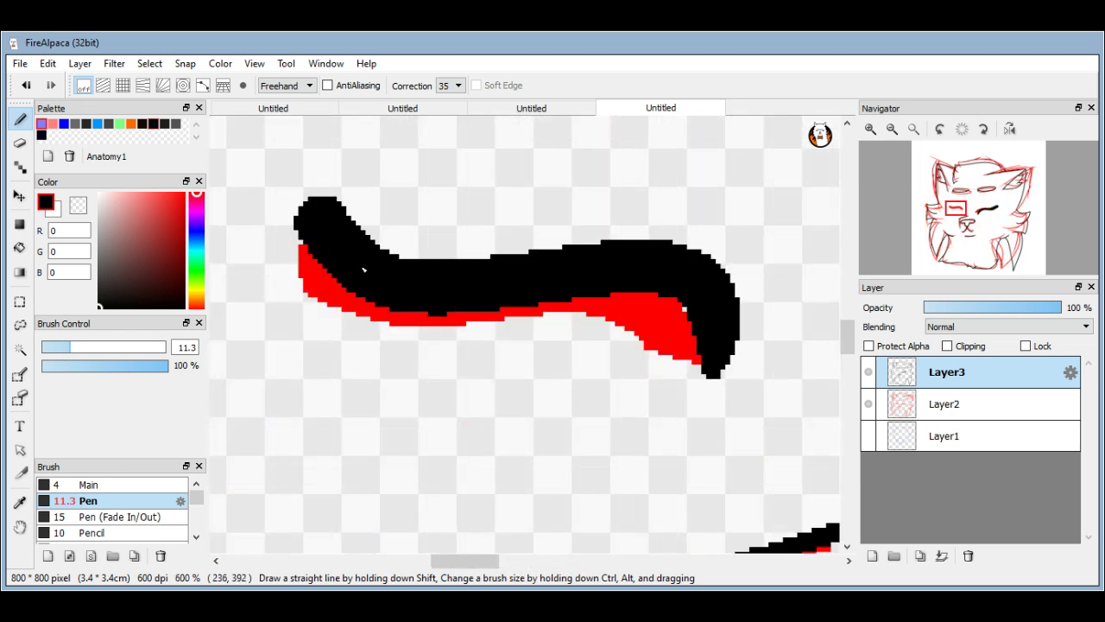
drag(436, 274, 414, 274)
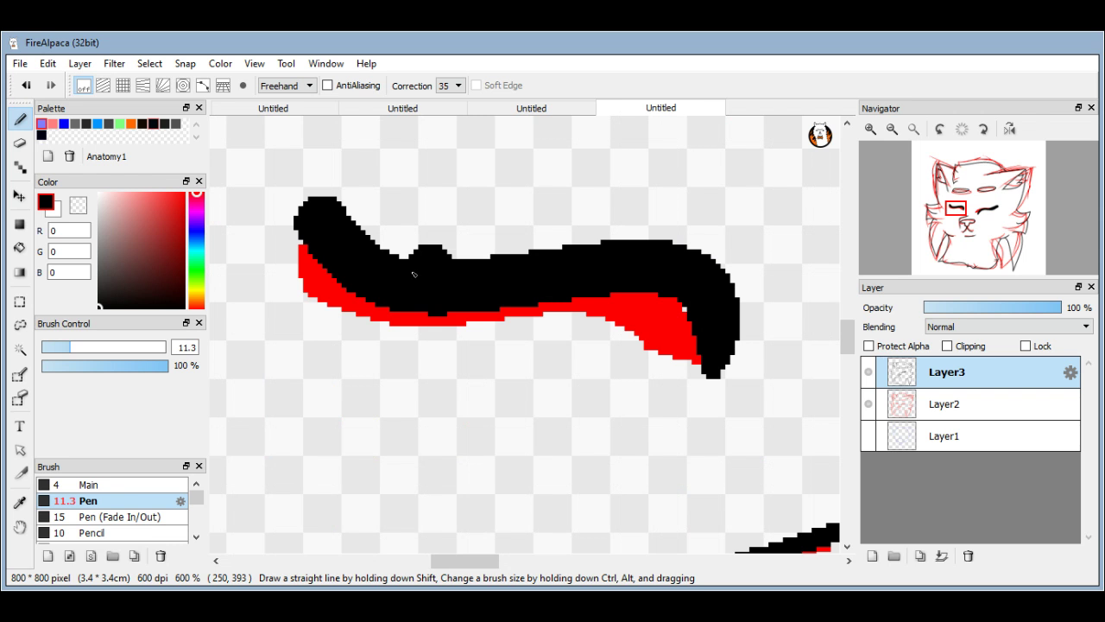
scroll(414, 274, down, 3)
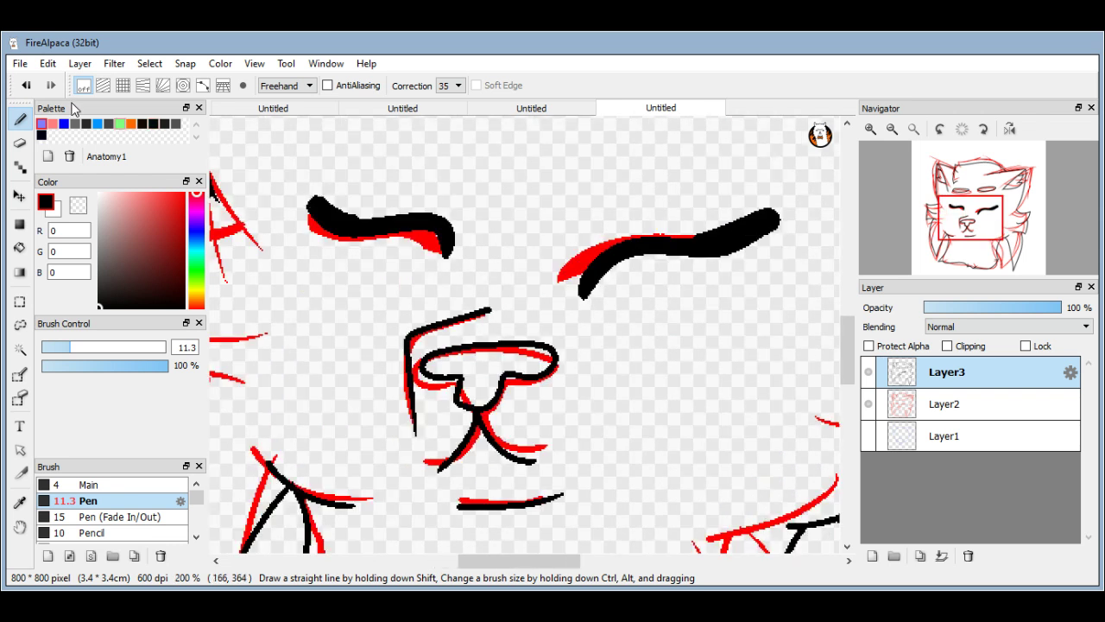
key(ctrl+z)
Ink the left-hand closed eye as a thick black curve with the 11.3 Pen, thickening it near its outer end.
scroll(336, 203, up, 3)
mouse_move(268, 191)
mouse_down()
mouse_move(637, 331)
mouse_move(673, 390)
mouse_up()
drag(405, 281, 345, 275)
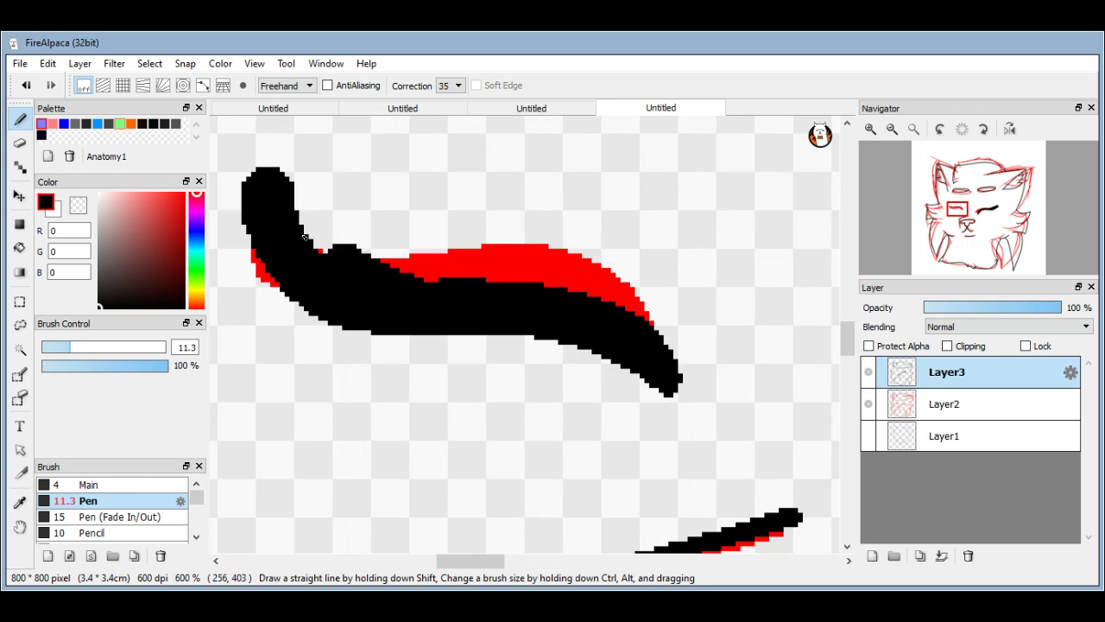
scroll(304, 238, down, 5)
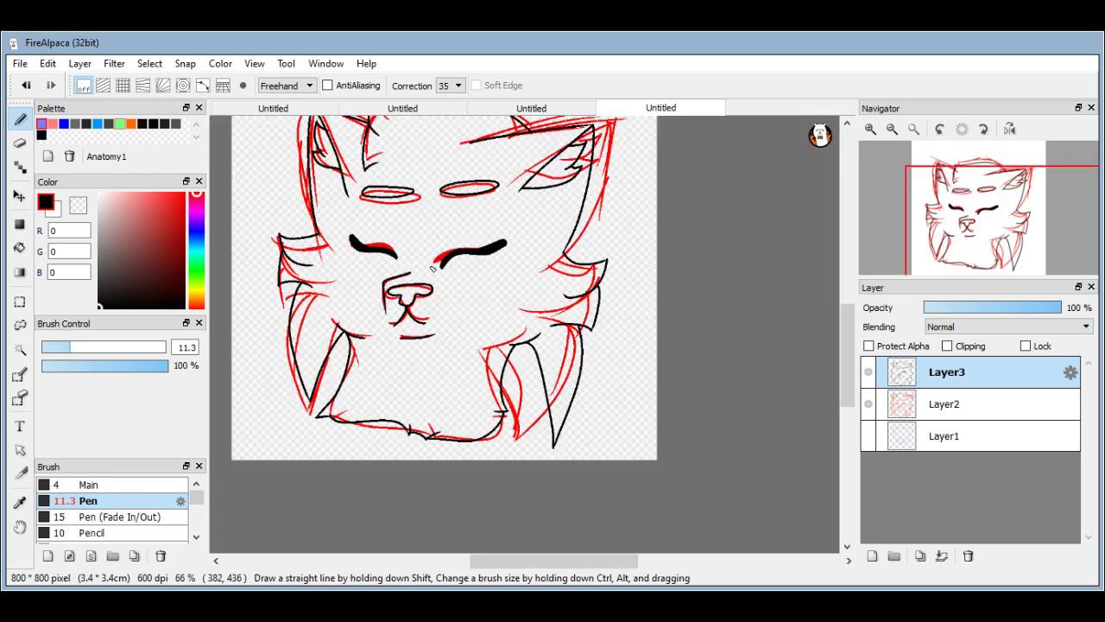
Trim the right-hand closed eye's outer end to a tapered point using the Eraser at size 3.3.
click(20, 144)
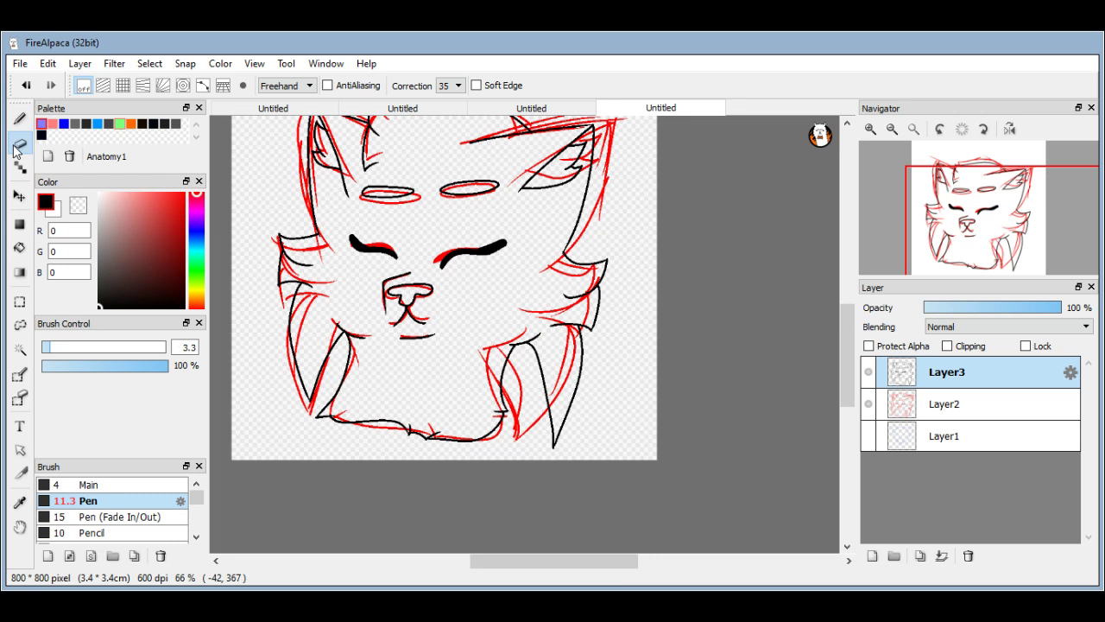
scroll(485, 256, up, 4)
scroll(485, 256, up, 3)
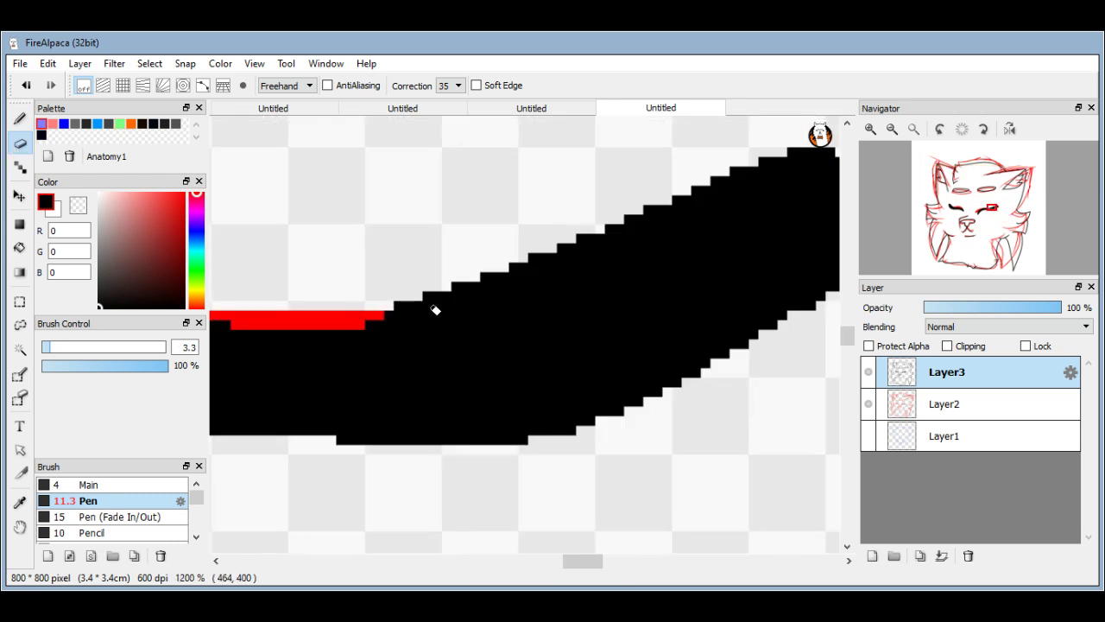
scroll(435, 310, down, 3)
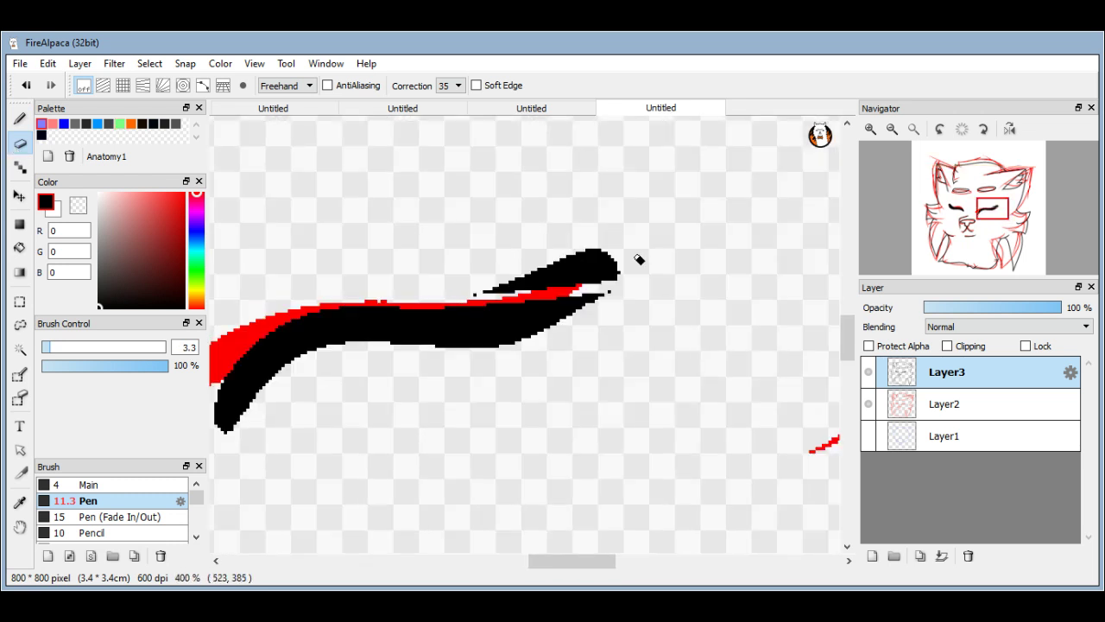
scroll(639, 259, up, 3)
mouse_move(678, 238)
mouse_down()
mouse_move(530, 142)
mouse_move(209, 275)
mouse_move(506, 223)
mouse_move(625, 239)
mouse_move(414, 260)
mouse_move(306, 287)
mouse_move(341, 248)
mouse_move(661, 156)
mouse_move(629, 183)
mouse_up()
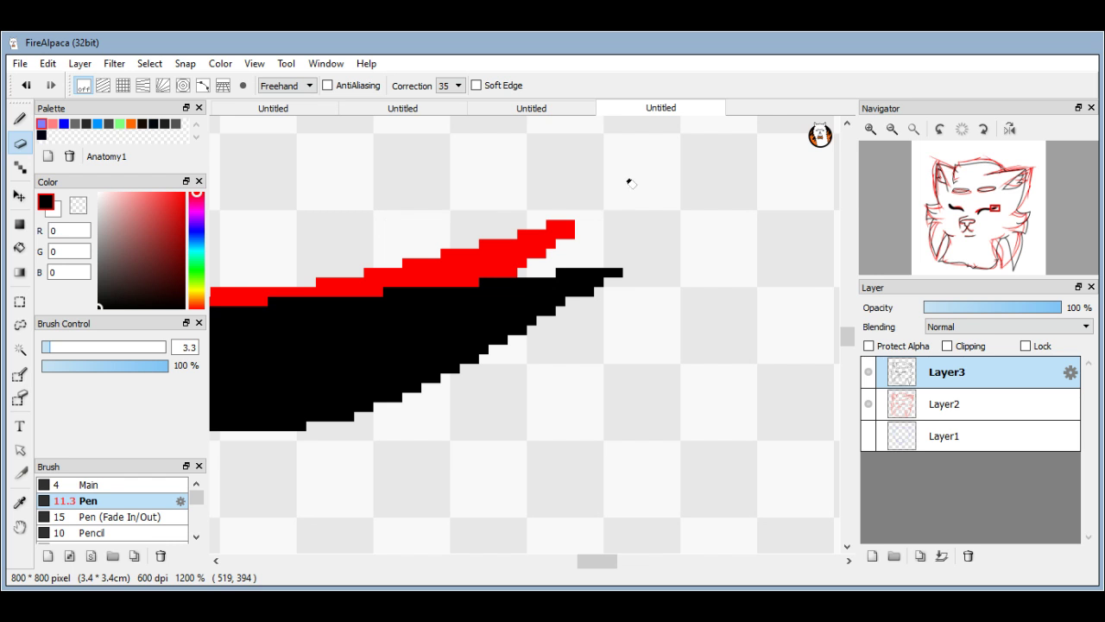
Trim the right-hand closed eye's inner end to a tapered point with the 3.3 Eraser and clear the leftover pixels.
scroll(449, 251, down, 5)
scroll(527, 260, up, 5)
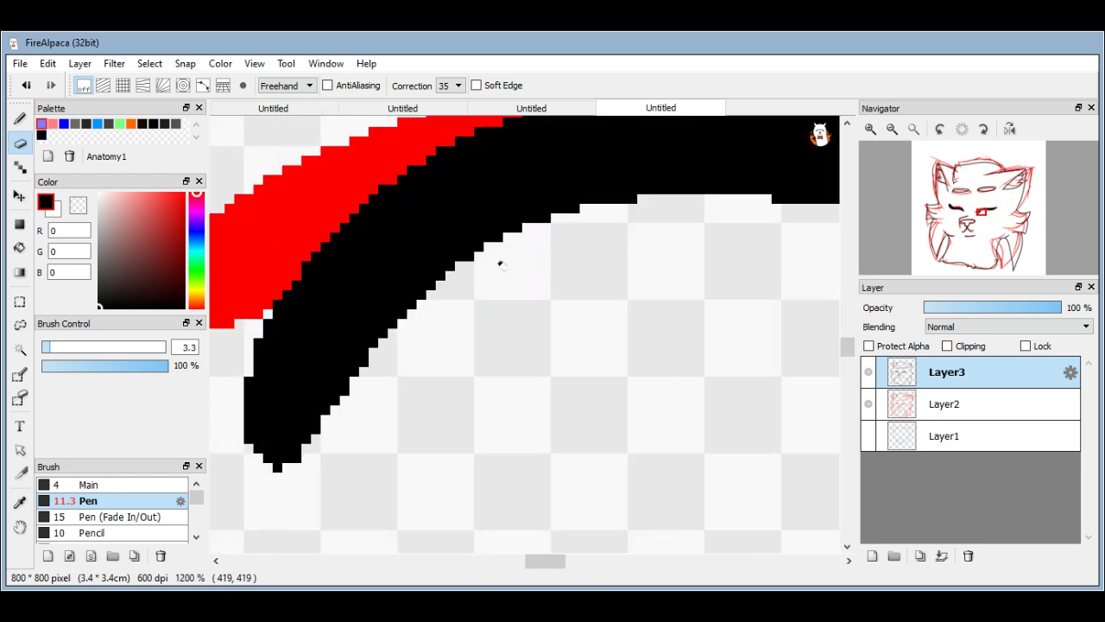
drag(499, 264, 230, 383)
mouse_move(418, 298)
mouse_down()
mouse_move(230, 407)
mouse_move(220, 429)
mouse_move(316, 437)
mouse_up()
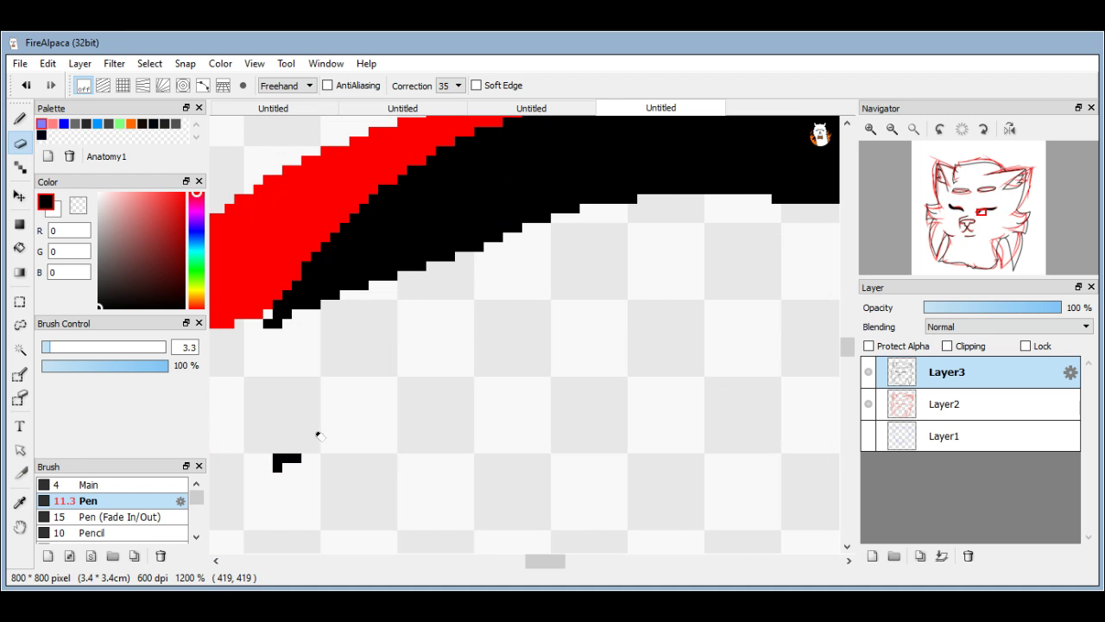
drag(243, 480, 276, 344)
scroll(276, 344, down, 7)
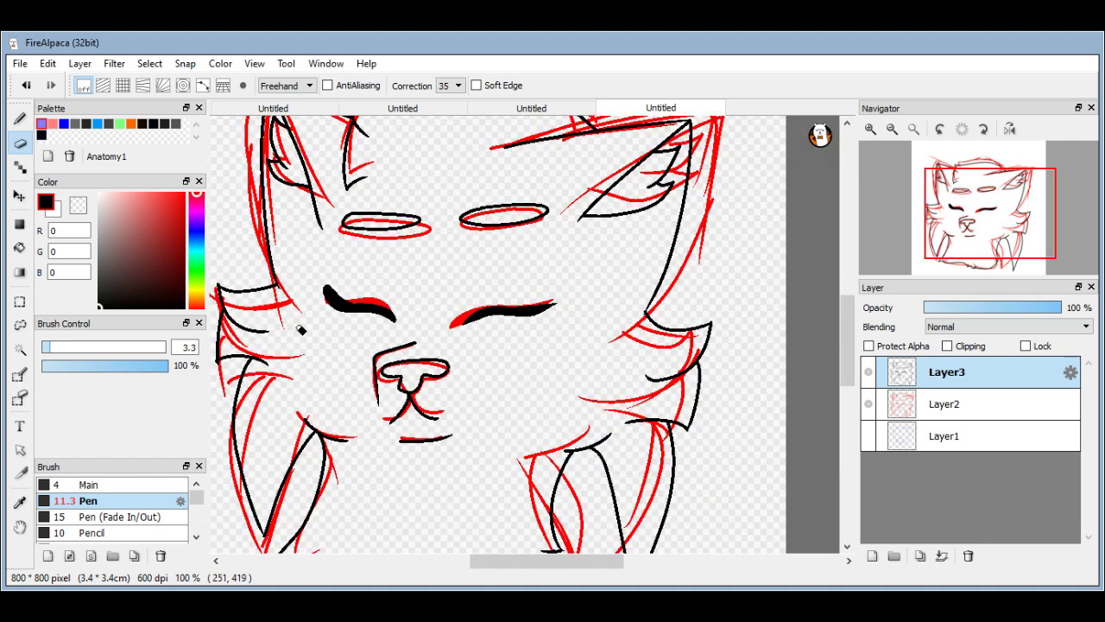
Erase the rounded stub above the left-hand closed eye's outer end, leaving a tapered point.
scroll(324, 321, up, 3)
scroll(460, 287, up, 3)
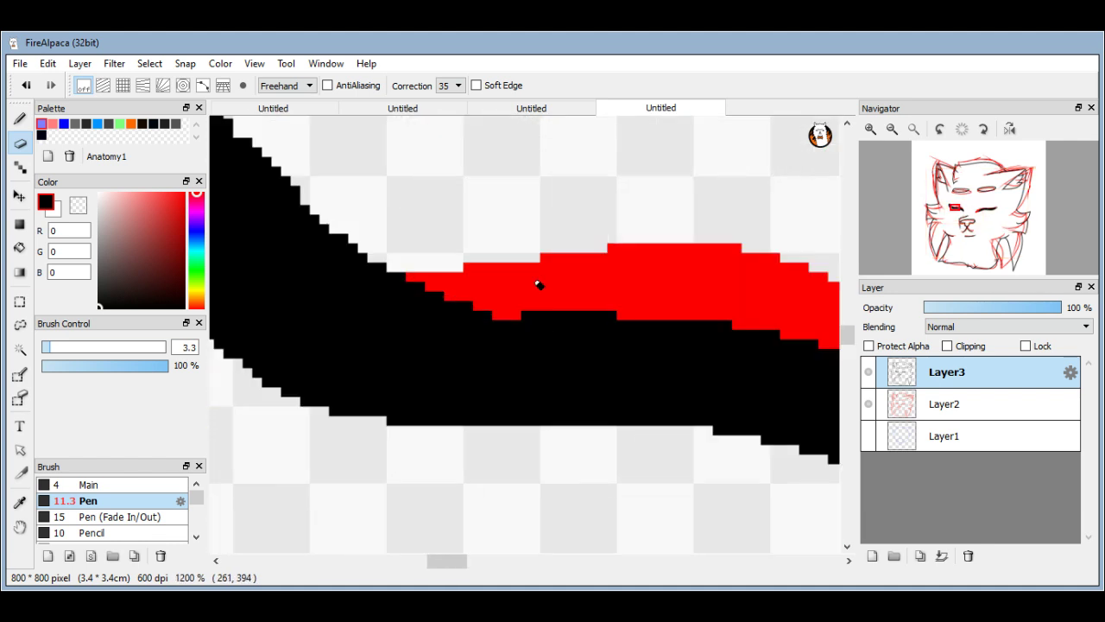
scroll(486, 299, down, 2)
drag(486, 299, 356, 266)
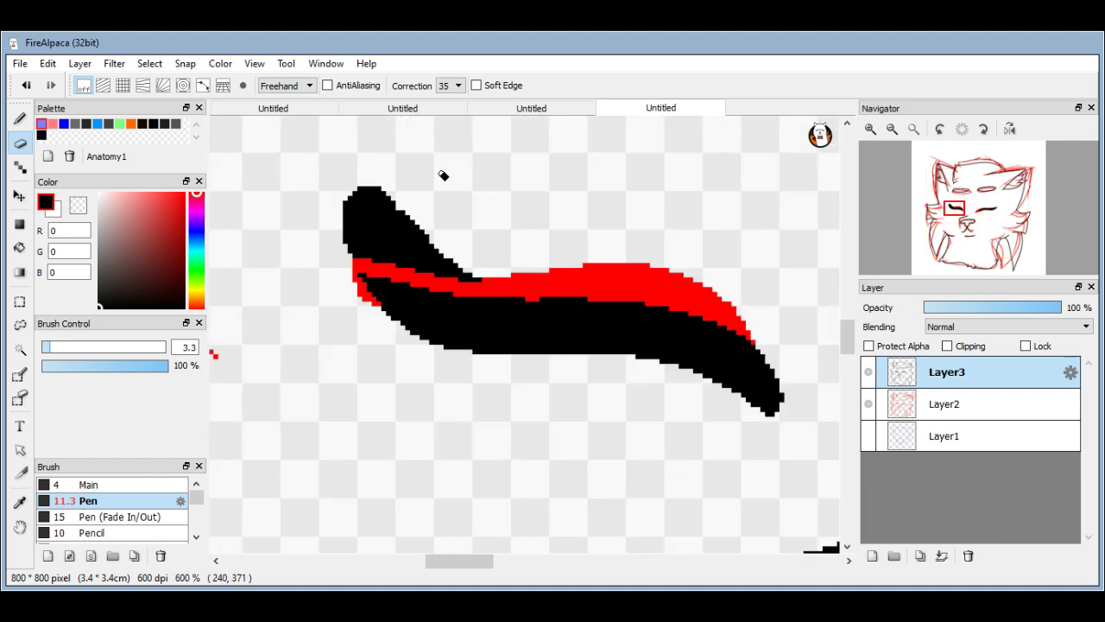
scroll(385, 283, up, 1)
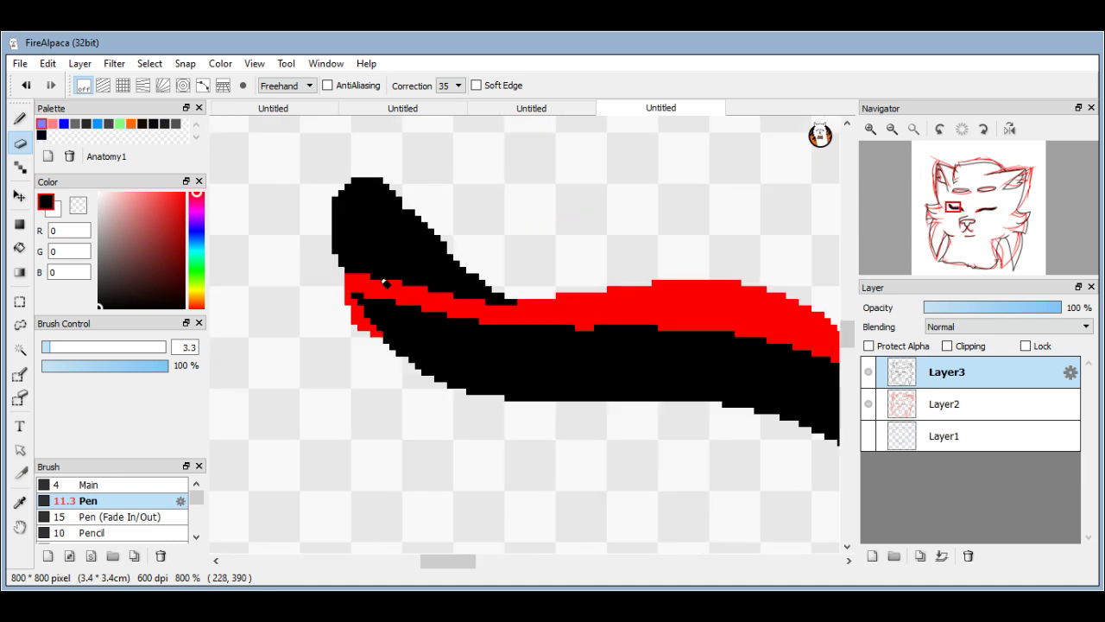
scroll(385, 283, up, 4)
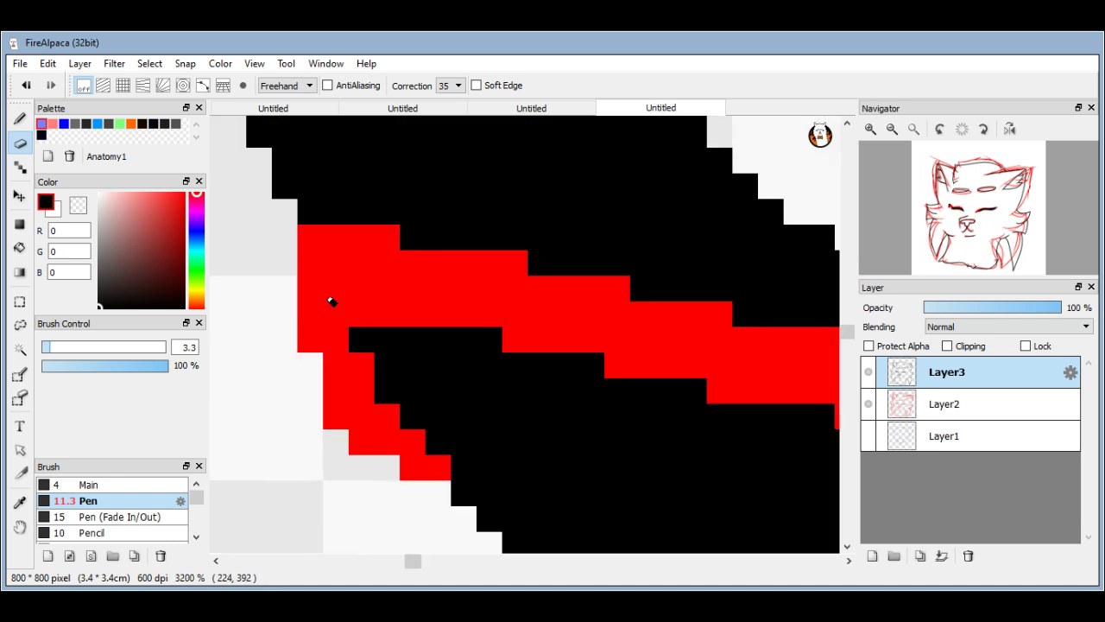
scroll(332, 301, down, 3)
mouse_move(302, 190)
mouse_down()
mouse_move(402, 137)
mouse_move(338, 152)
mouse_move(342, 138)
mouse_move(311, 278)
mouse_move(356, 261)
mouse_move(599, 323)
mouse_move(485, 273)
mouse_move(407, 203)
mouse_move(463, 266)
mouse_move(489, 265)
mouse_move(386, 215)
mouse_up()
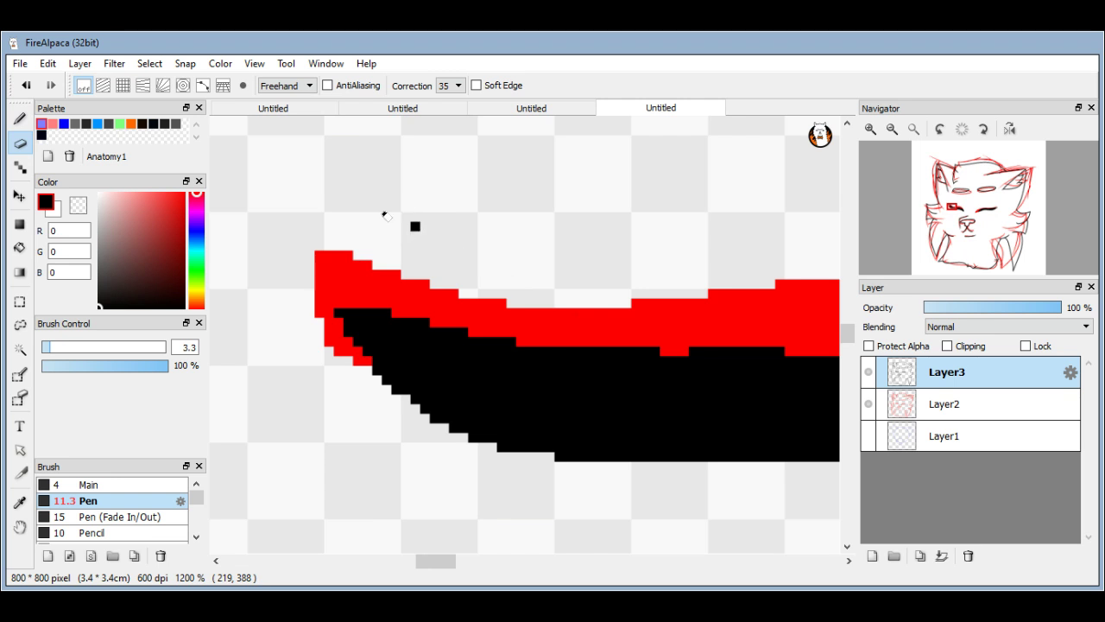
Taper the left-hand closed eye's inner end to a point and erase the leftover fragments beneath it.
scroll(385, 215, right, 5)
drag(338, 308, 626, 407)
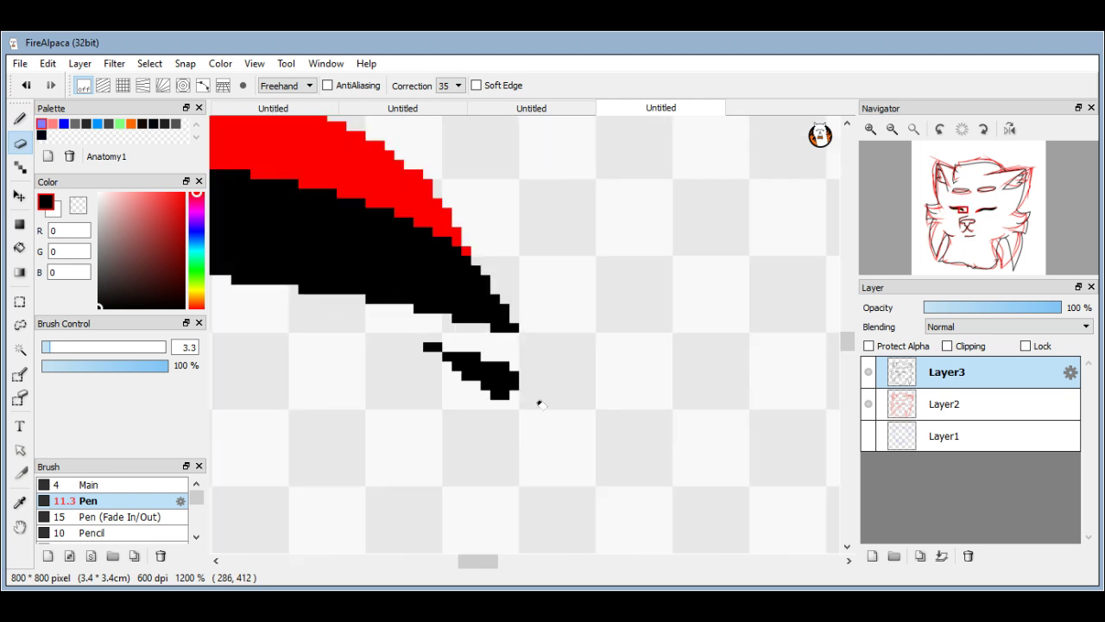
drag(540, 404, 424, 347)
scroll(518, 337, up, 3)
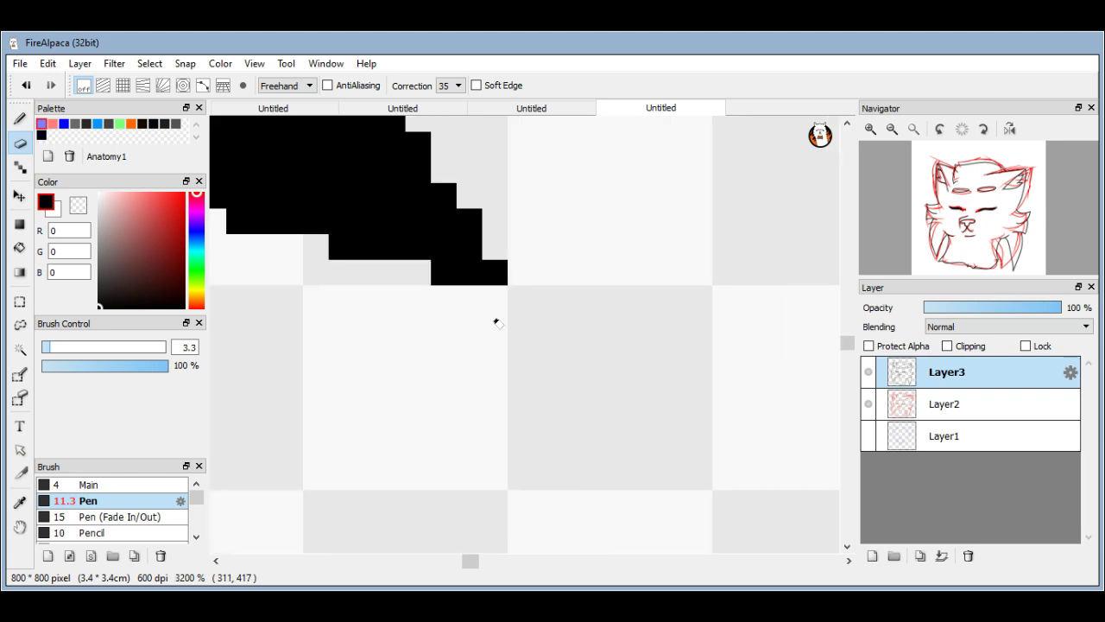
scroll(497, 323, down, 8)
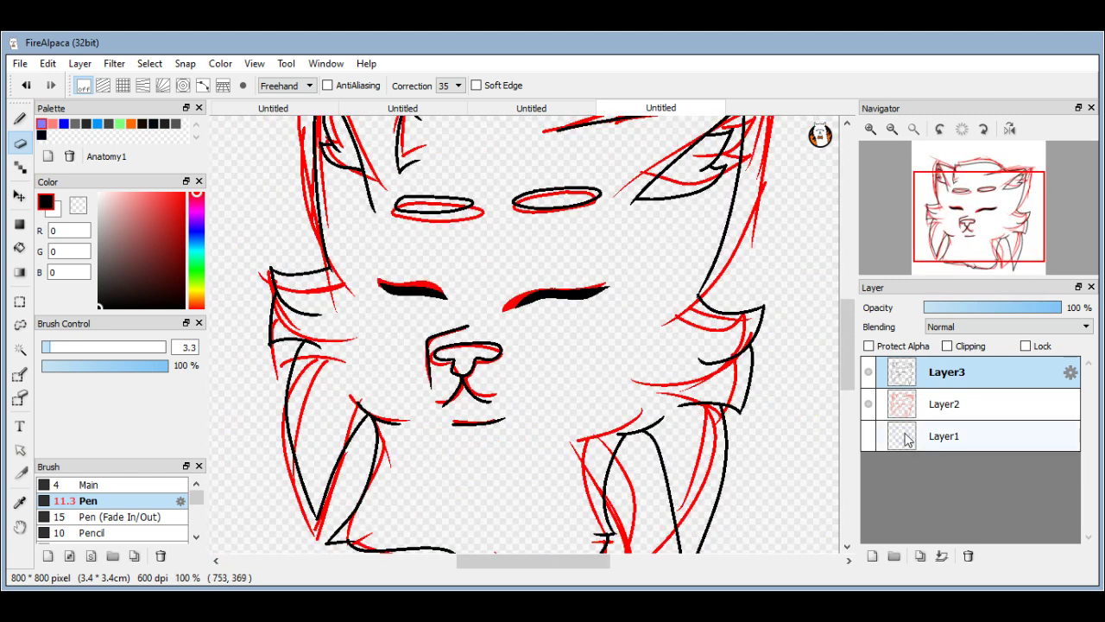
Hide the red sketch on Layer2 to check the black line art on its own.
click(868, 403)
scroll(521, 262, down, 1)
scroll(521, 261, down, 1)
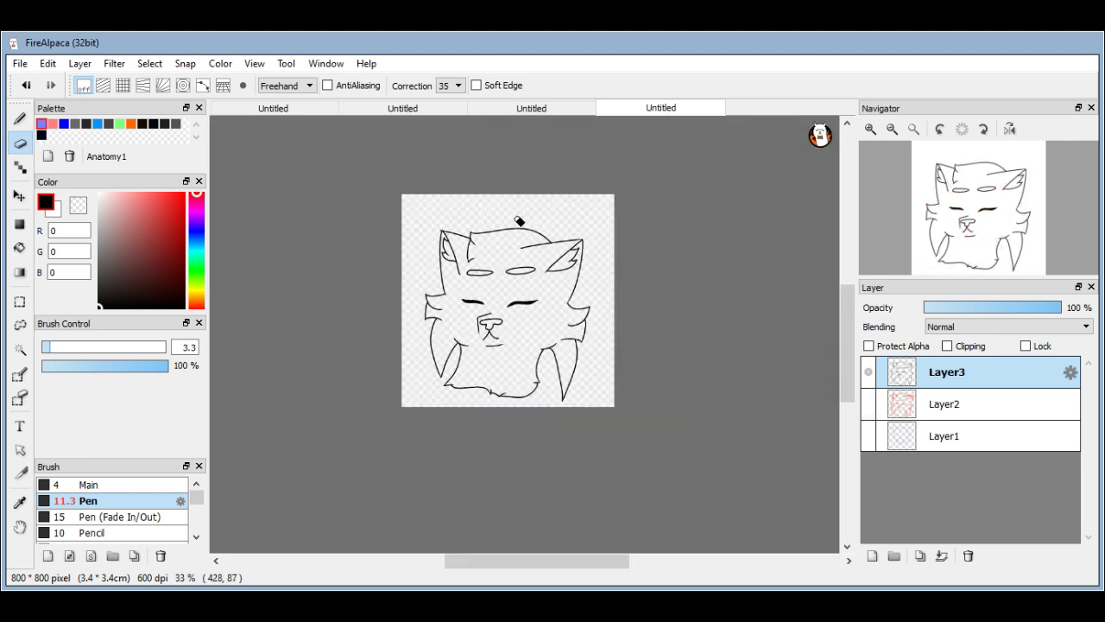
Trim stray pixels from the right-hand ear's tip with the 3.3 Eraser.
scroll(519, 222, up, 3)
scroll(587, 278, up, 2)
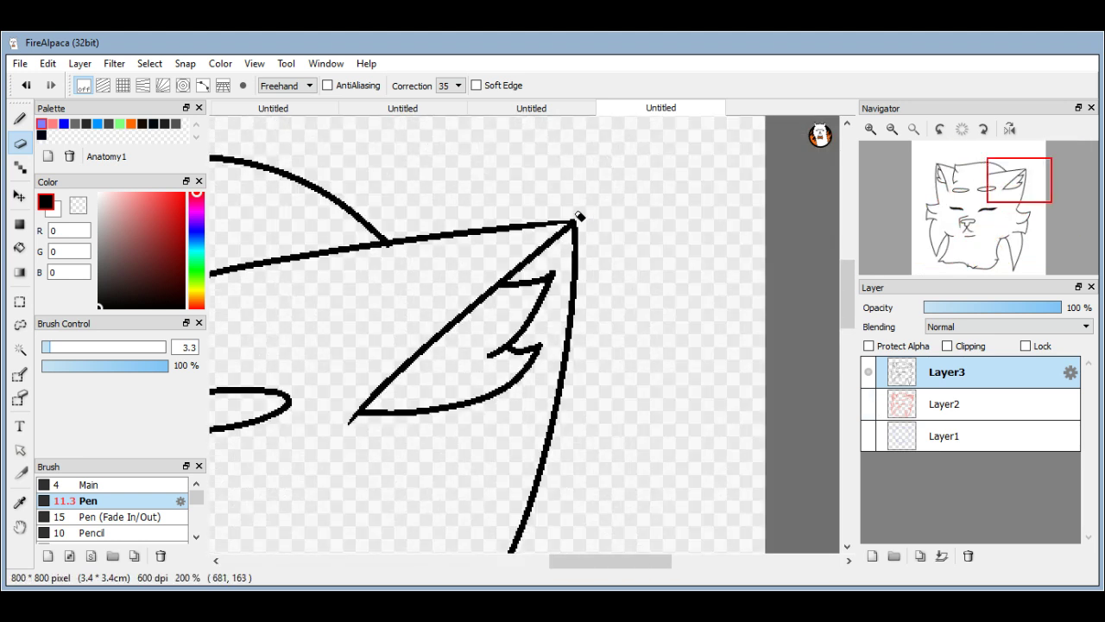
scroll(579, 216, up, 1)
scroll(573, 213, up, 5)
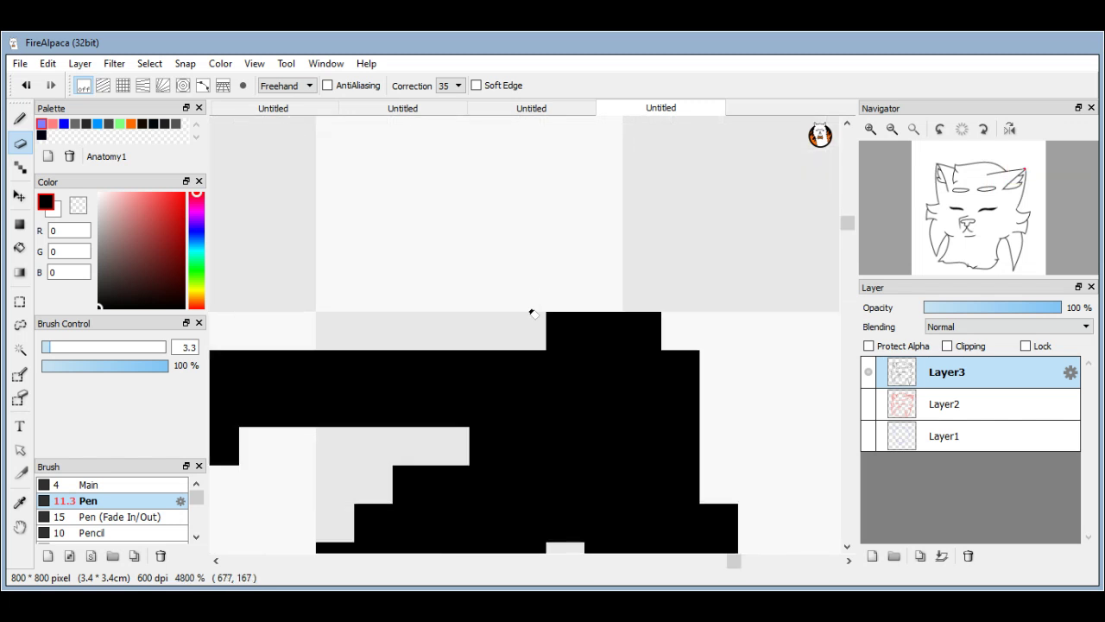
click(533, 315)
key(ctrl+z)
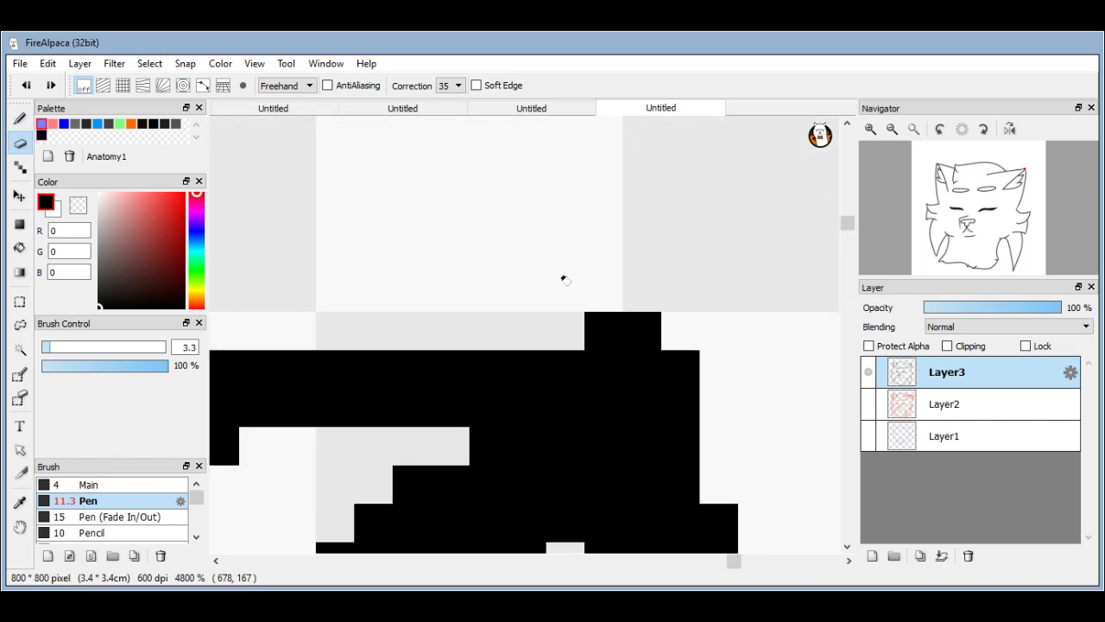
scroll(563, 279, down, 8)
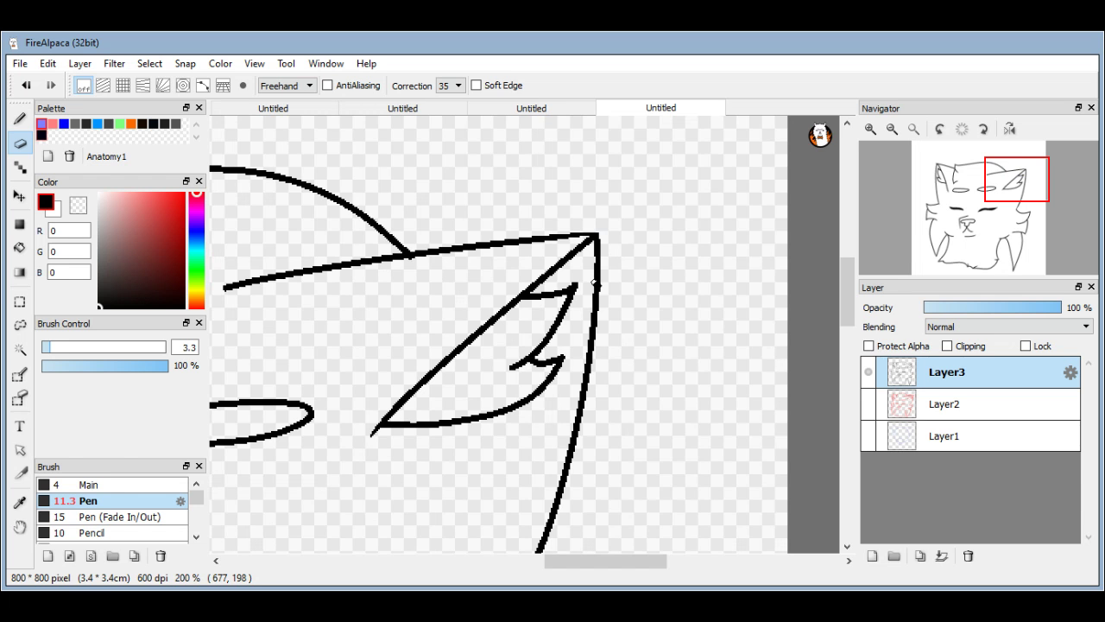
Taper the loose inner end of the middle fur line inside the right-hand ear with the Eraser.
scroll(594, 283, up, 8)
scroll(686, 287, down, 1)
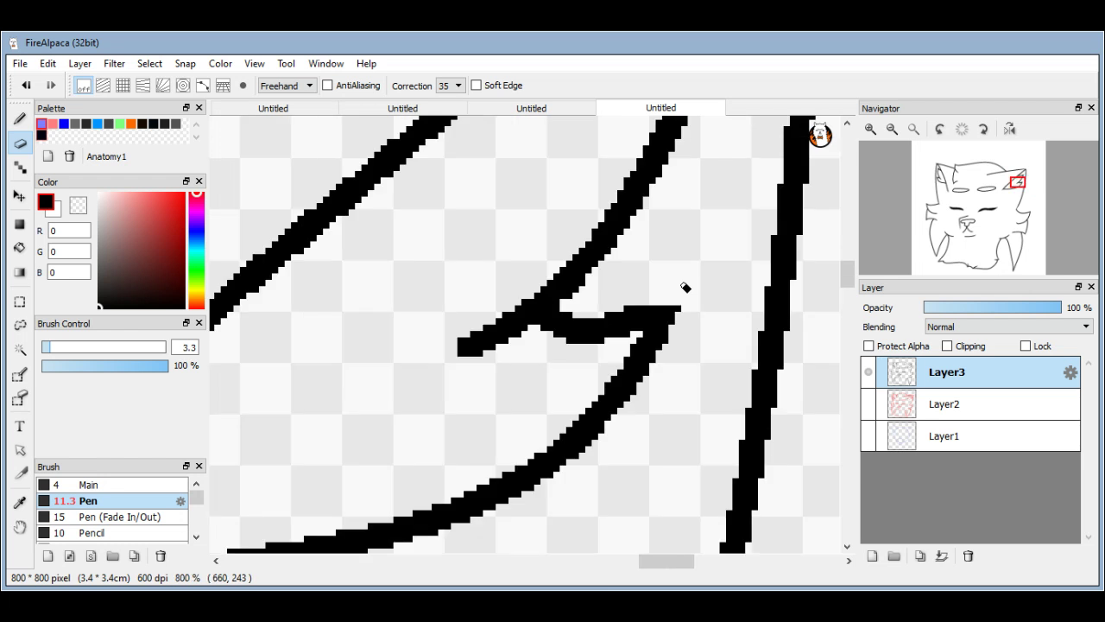
scroll(527, 258, up, 1)
drag(450, 372, 500, 319)
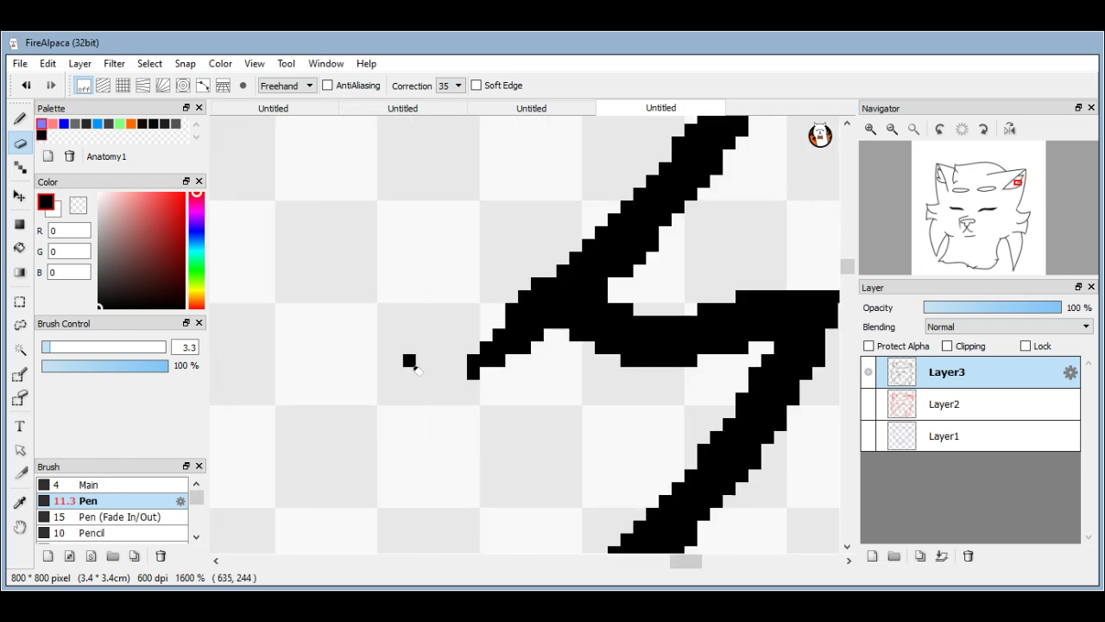
scroll(456, 261, down, 4)
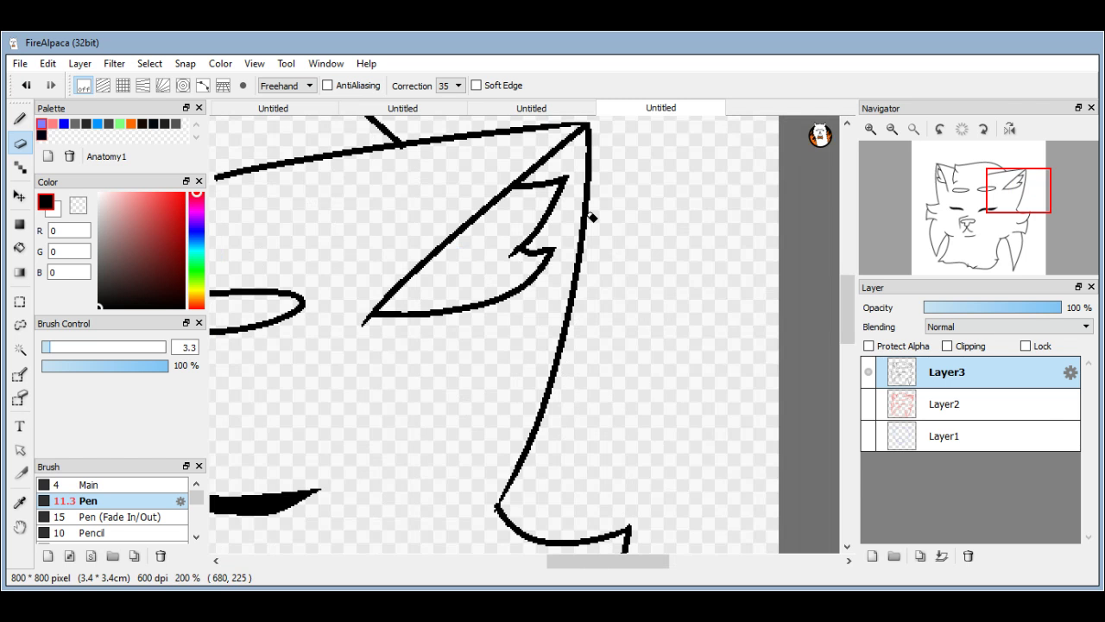
Clean up the right-hand cheek fur's upper corner and tuft tips with the 3.3 Eraser.
scroll(532, 308, up, 5)
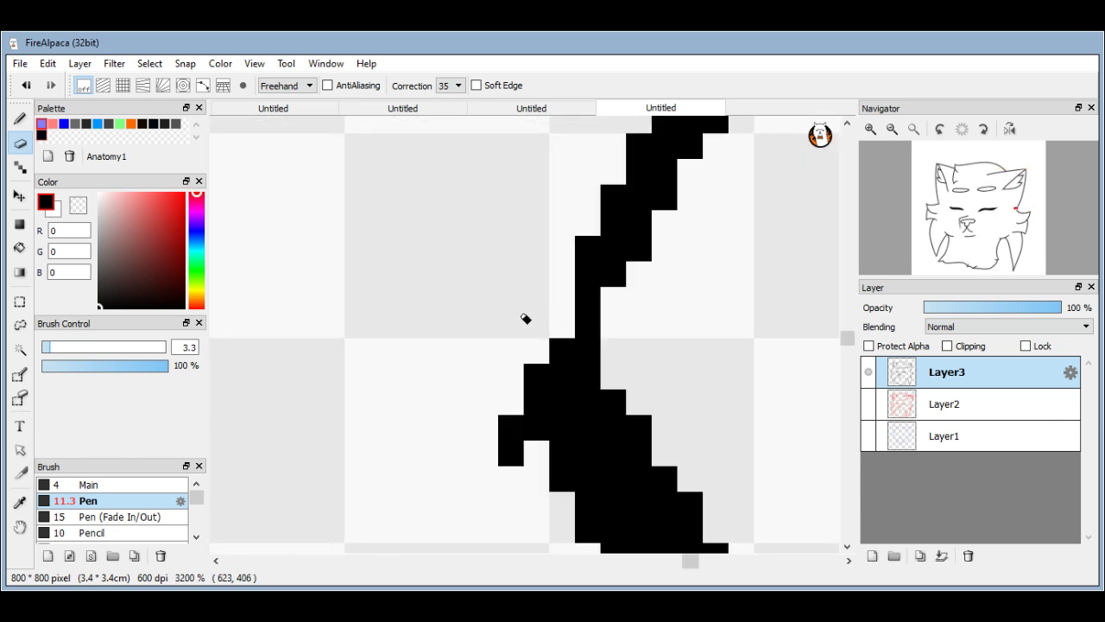
scroll(525, 319, down, 5)
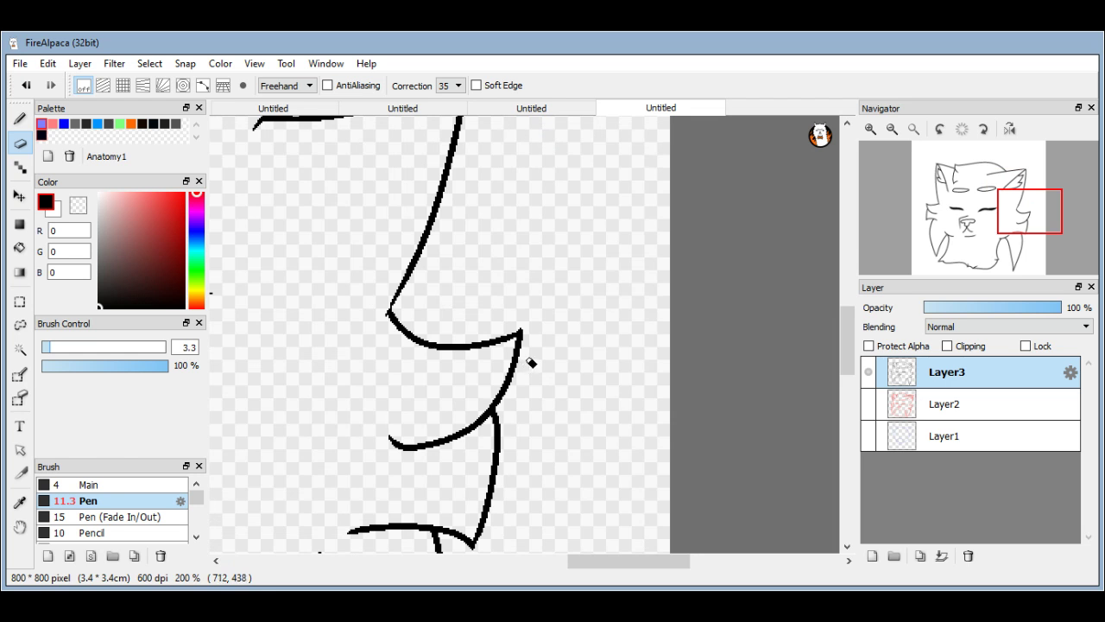
scroll(530, 363, up, 3)
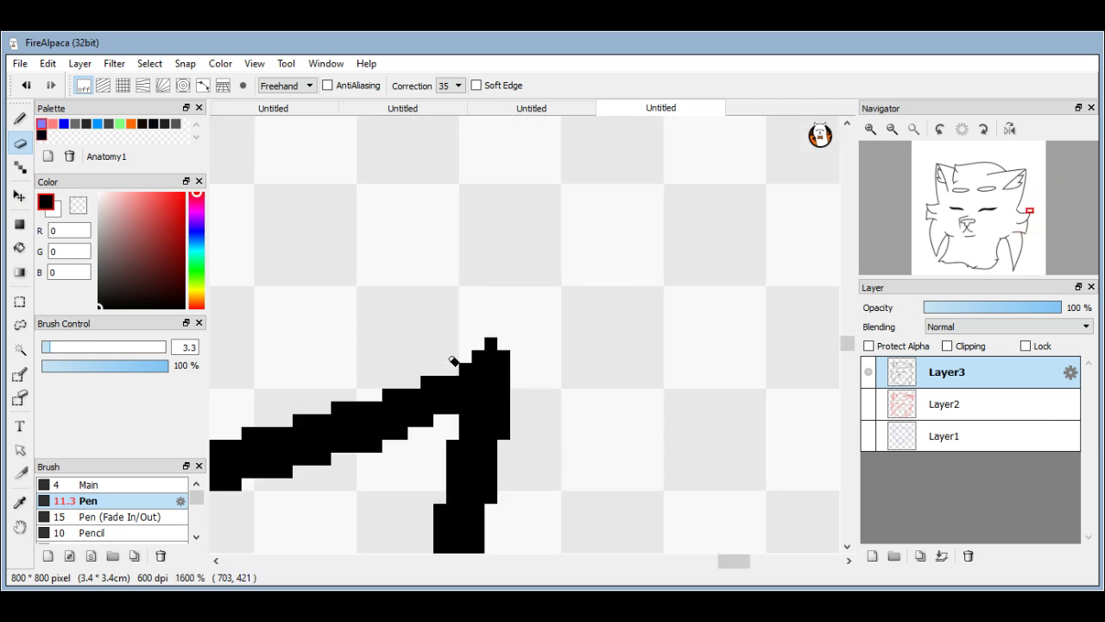
scroll(545, 355, down, 5)
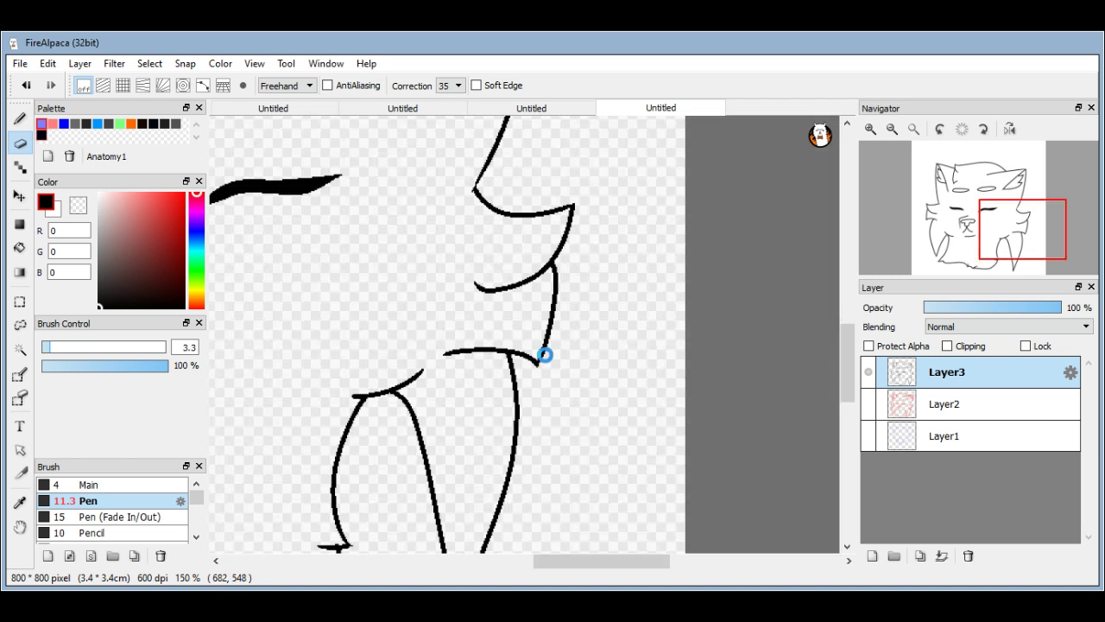
scroll(541, 359, up, 4)
click(472, 373)
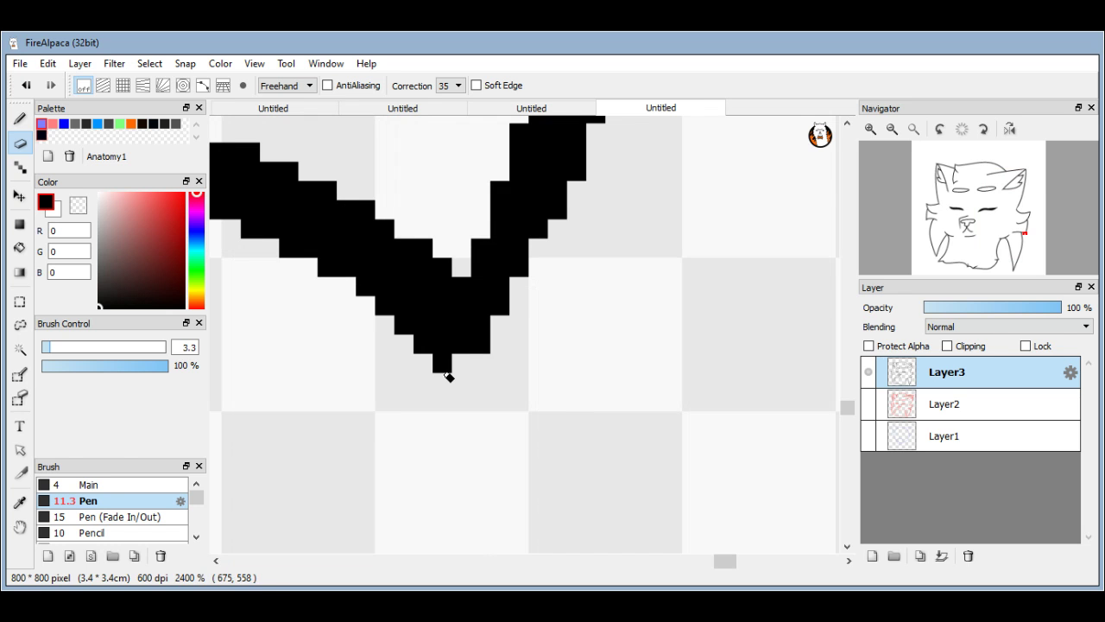
Trim stray pixels from the right-hand fur lock's lower tip and the chest's right-hand corner.
scroll(515, 335, down, 10)
scroll(515, 334, left, 3)
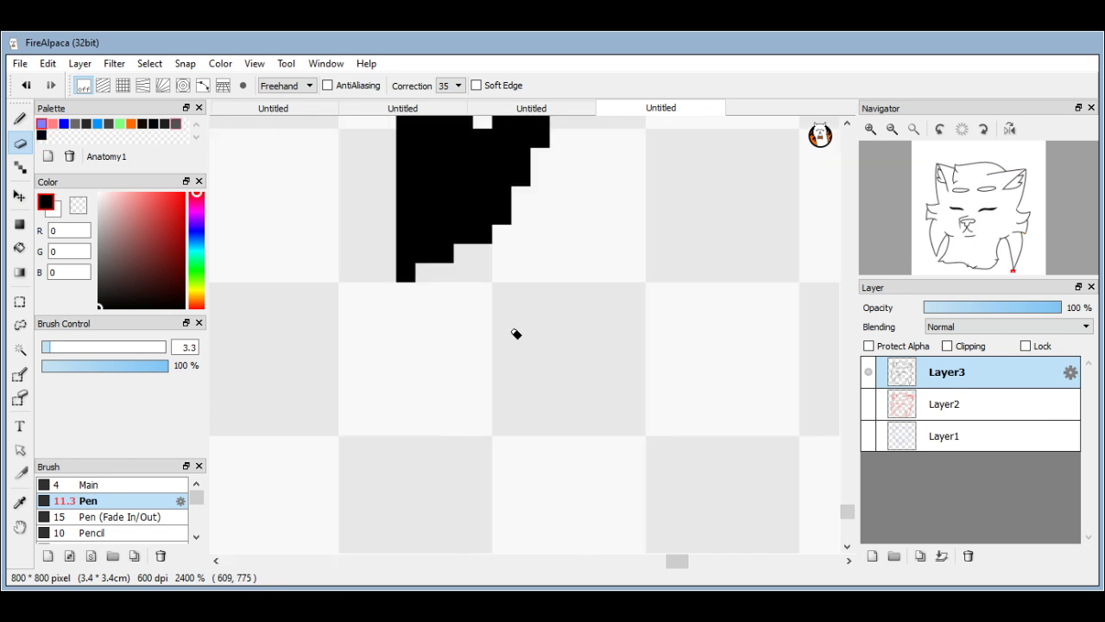
key(ctrl+plus)
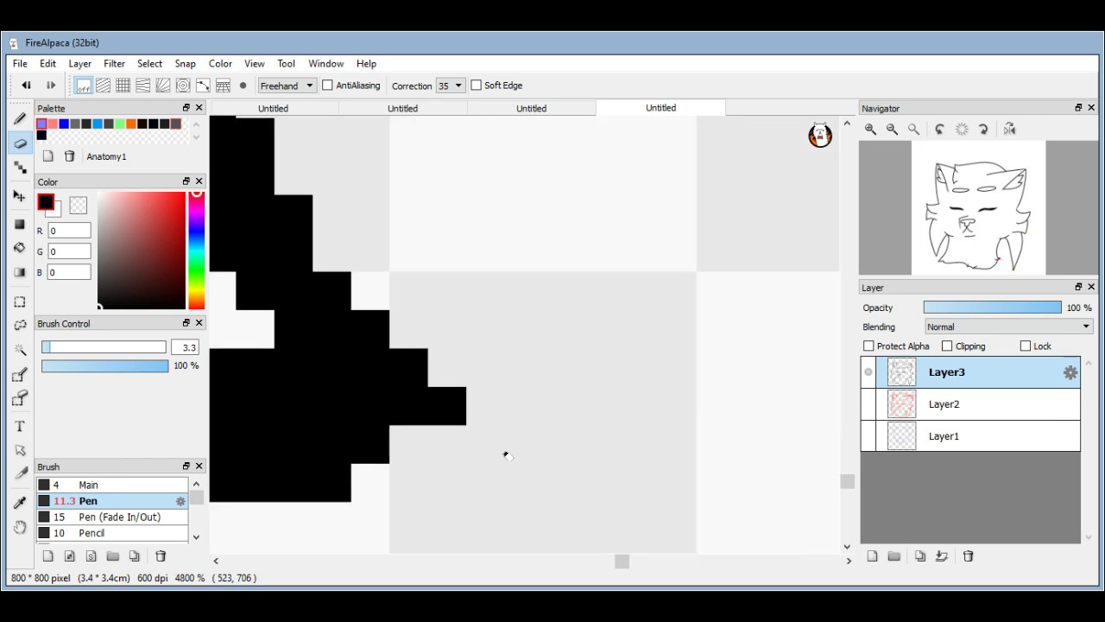
key(ctrl+minus)
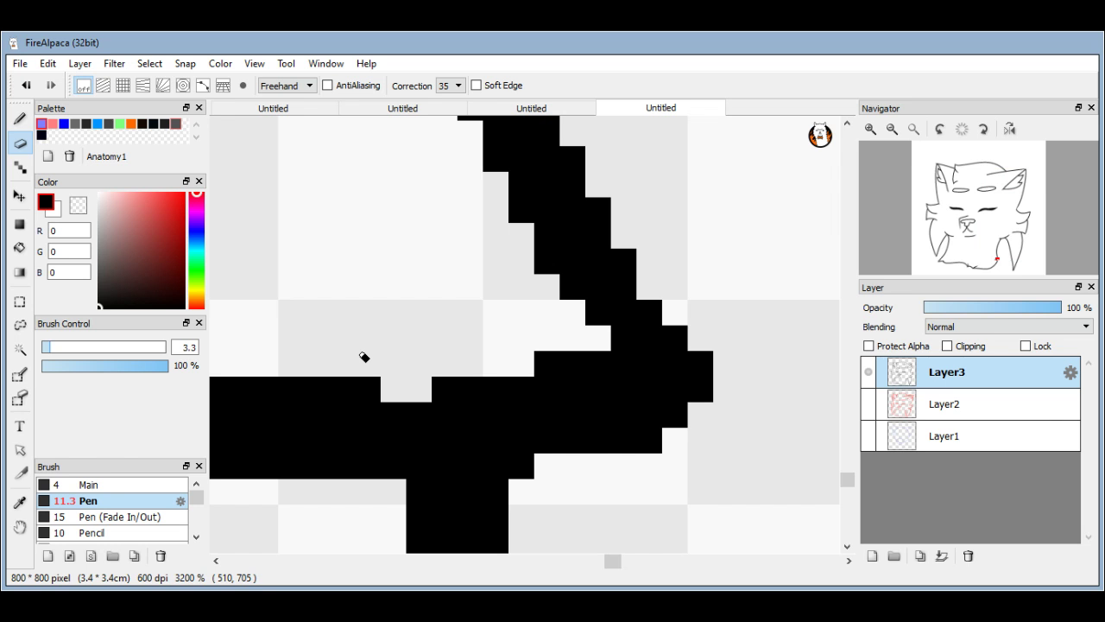
Clean up the chest's lower edge with the Eraser, removing the nub above the line near its left-hand corner.
key(ctrl+minus)
key(ctrl+minus)
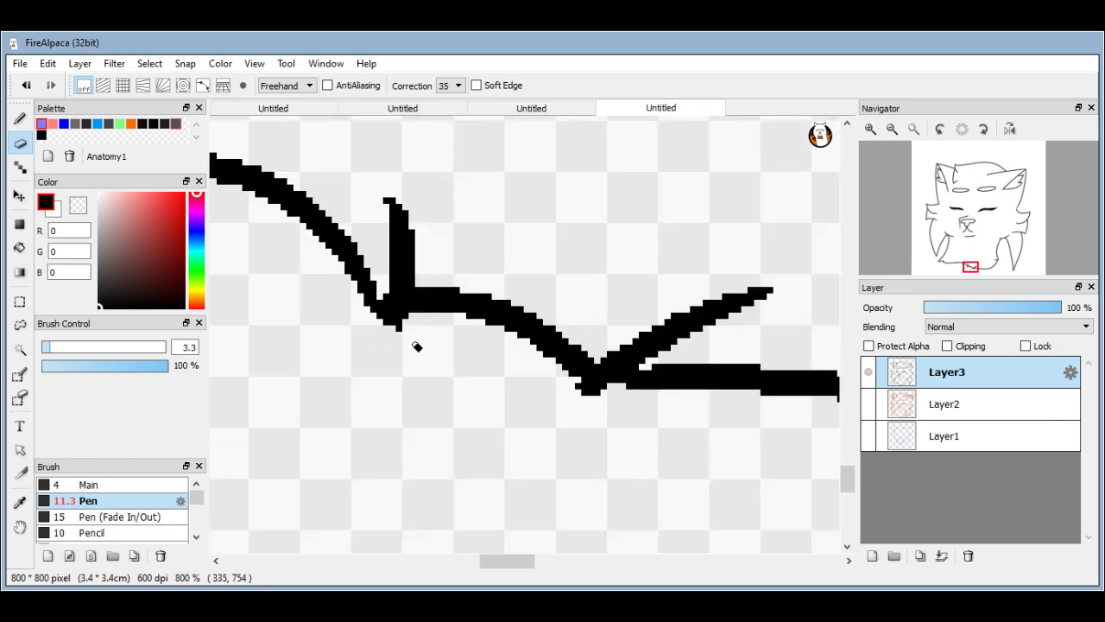
scroll(417, 346, down, 3)
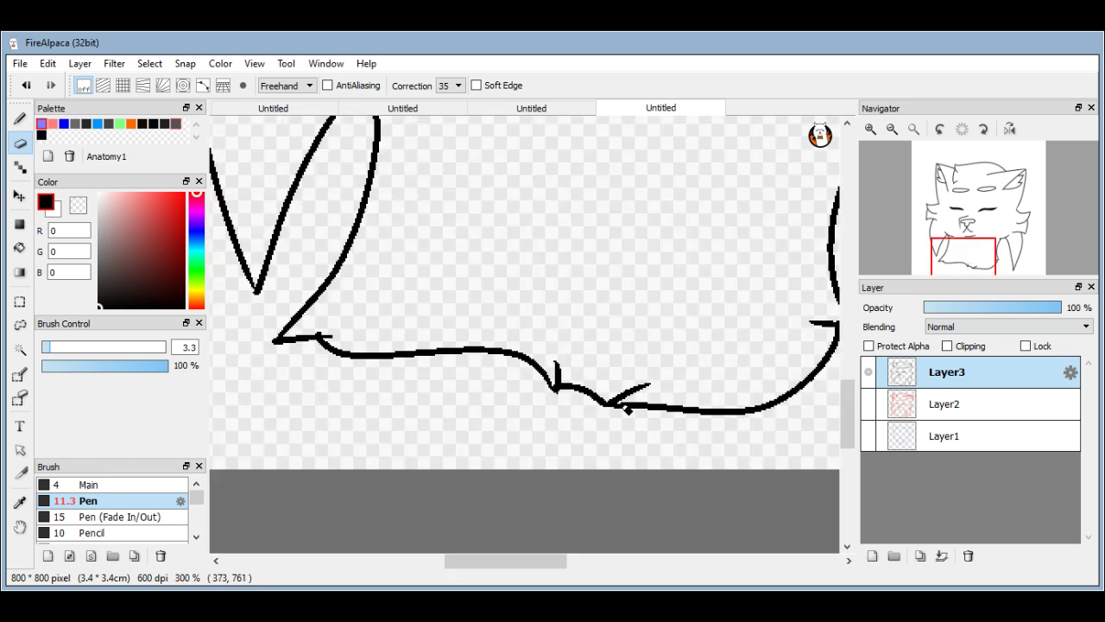
scroll(561, 387, up, 1)
scroll(561, 387, up, 5)
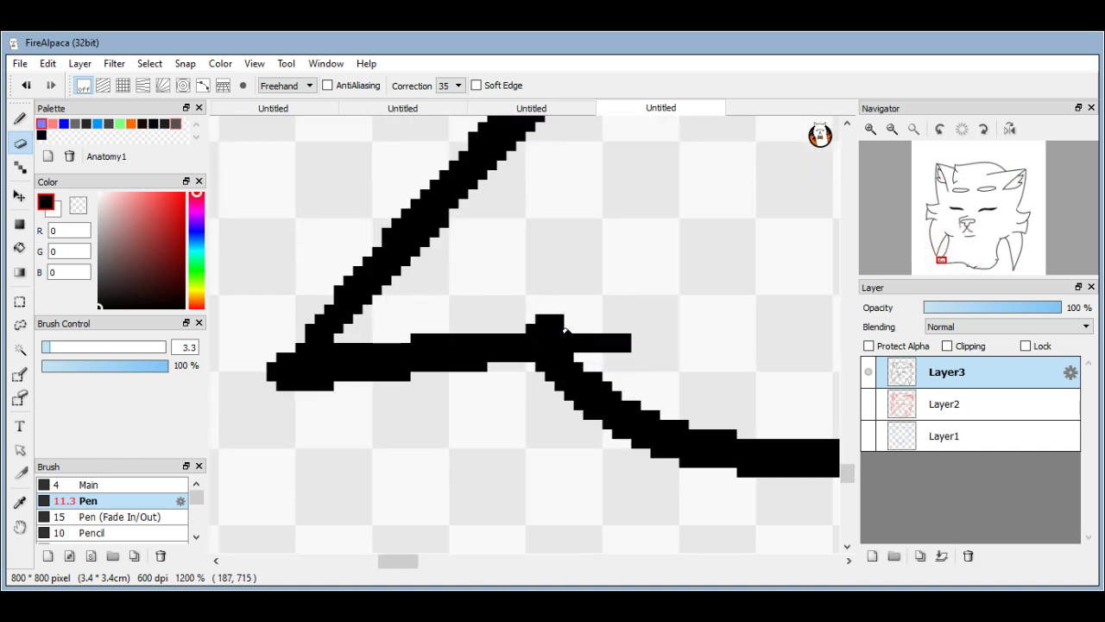
scroll(409, 291, down, 3)
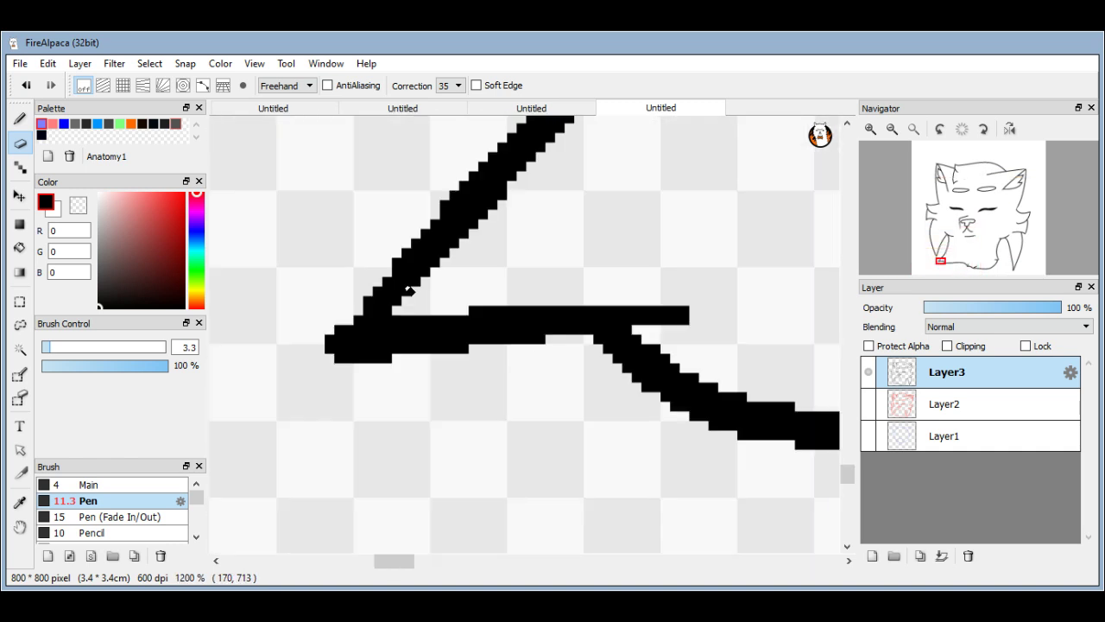
scroll(410, 291, up, 4)
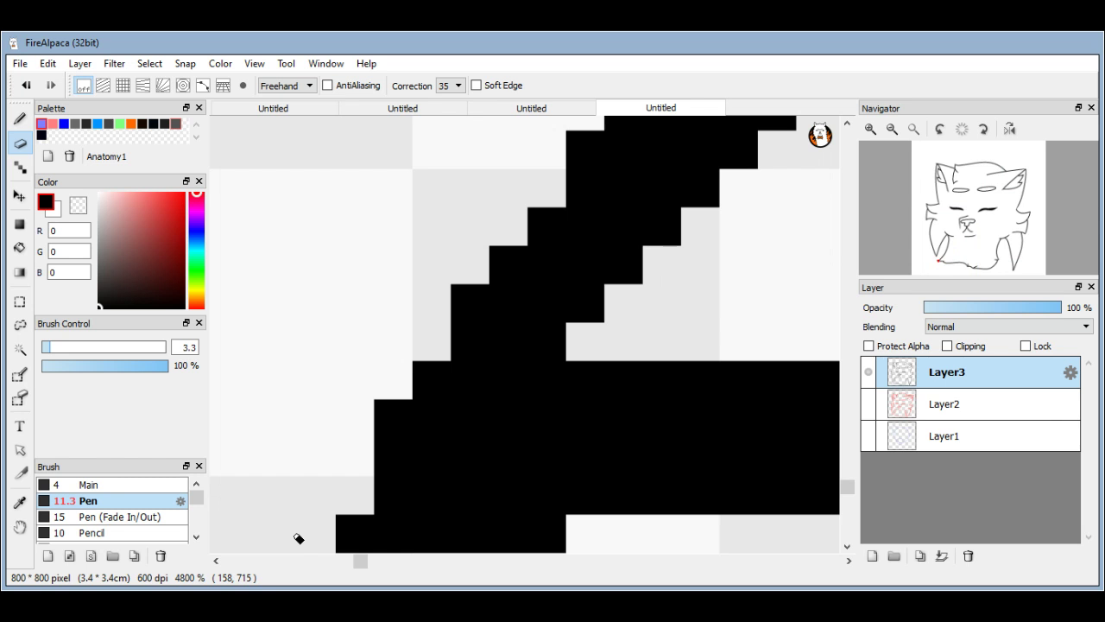
Trim the small spike above the upper junction of the left-hand fur lock with the 3.3 Eraser.
scroll(298, 539, down, 8)
scroll(357, 370, up, 3)
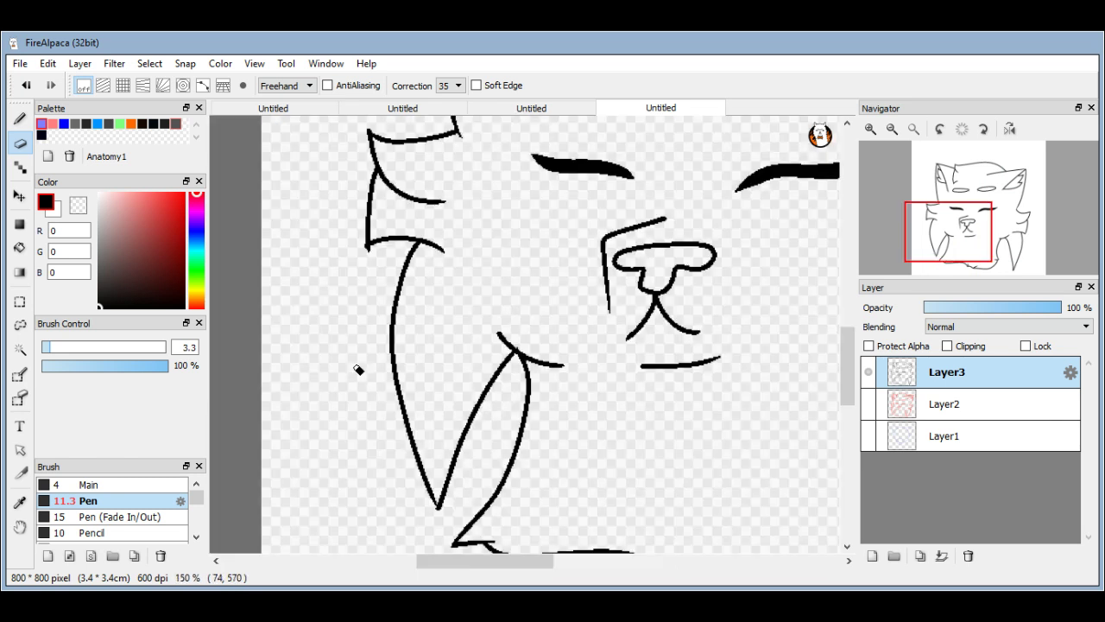
scroll(513, 329, up, 3)
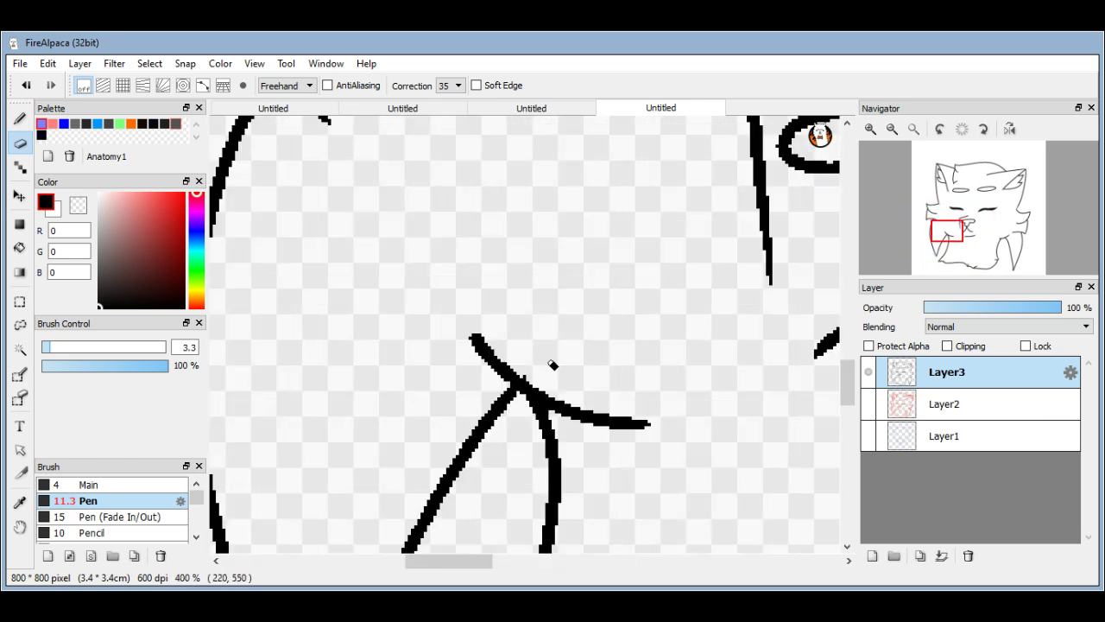
scroll(552, 366, up, 6)
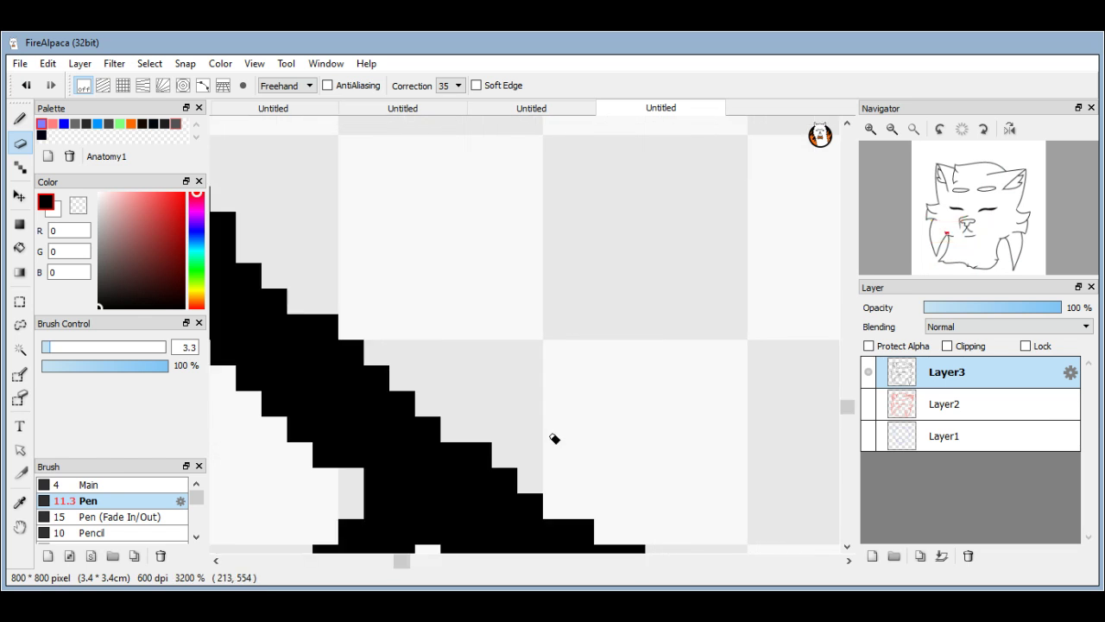
scroll(555, 438, down, 10)
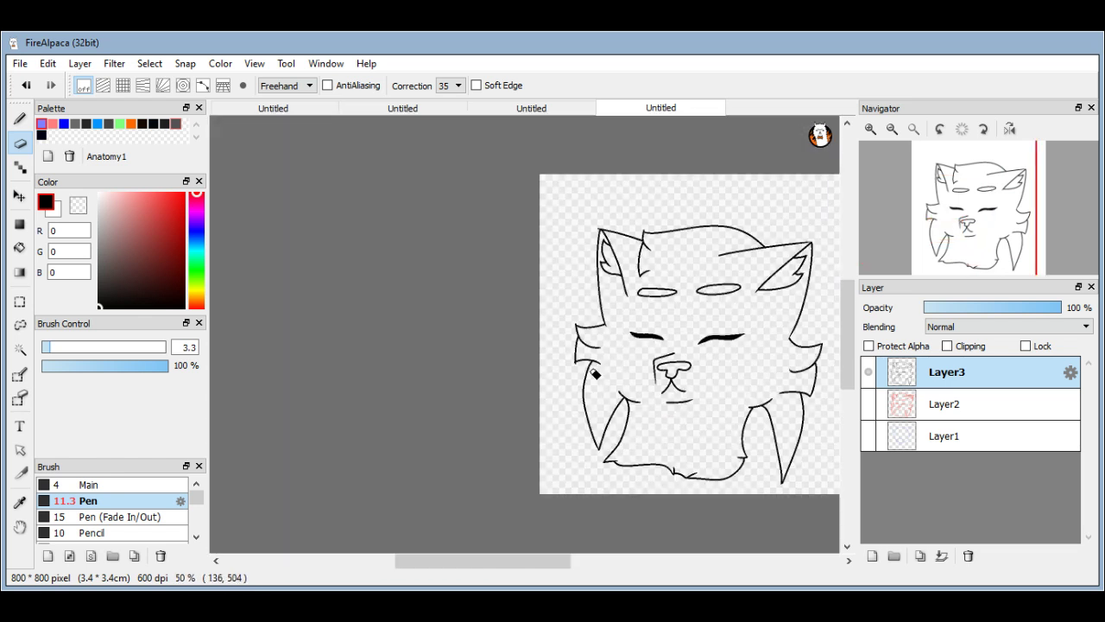
Erase the stray pixels at the left-hand cheek fur's lower corner and tidy its upper corner.
scroll(595, 373, up, 11)
drag(380, 289, 217, 254)
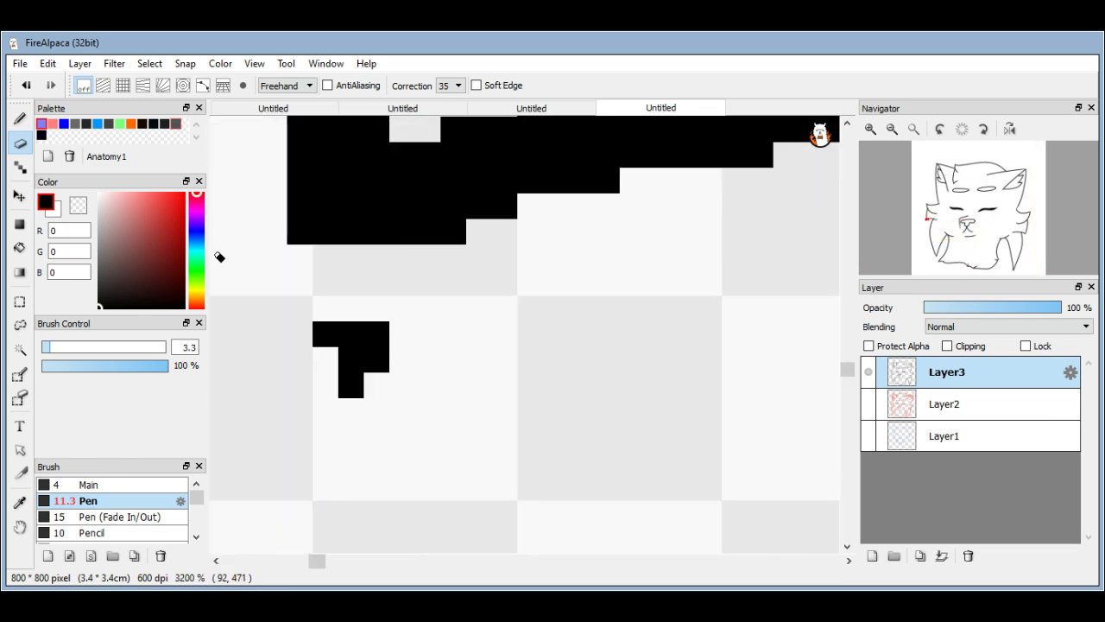
scroll(366, 478, down, 6)
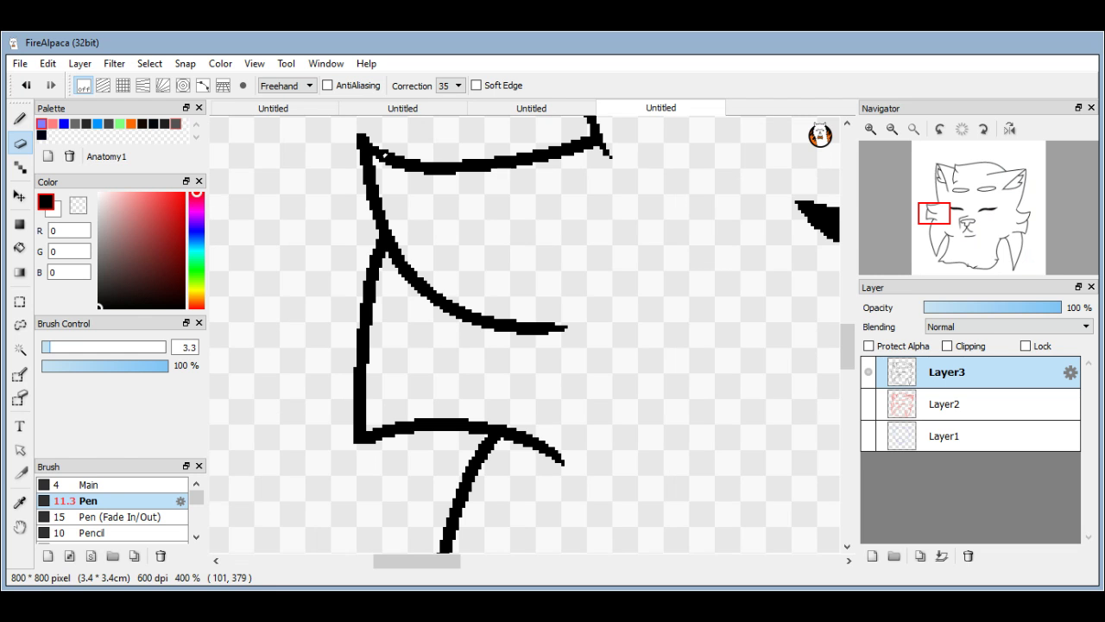
scroll(333, 321, up, 2)
scroll(415, 350, down, 4)
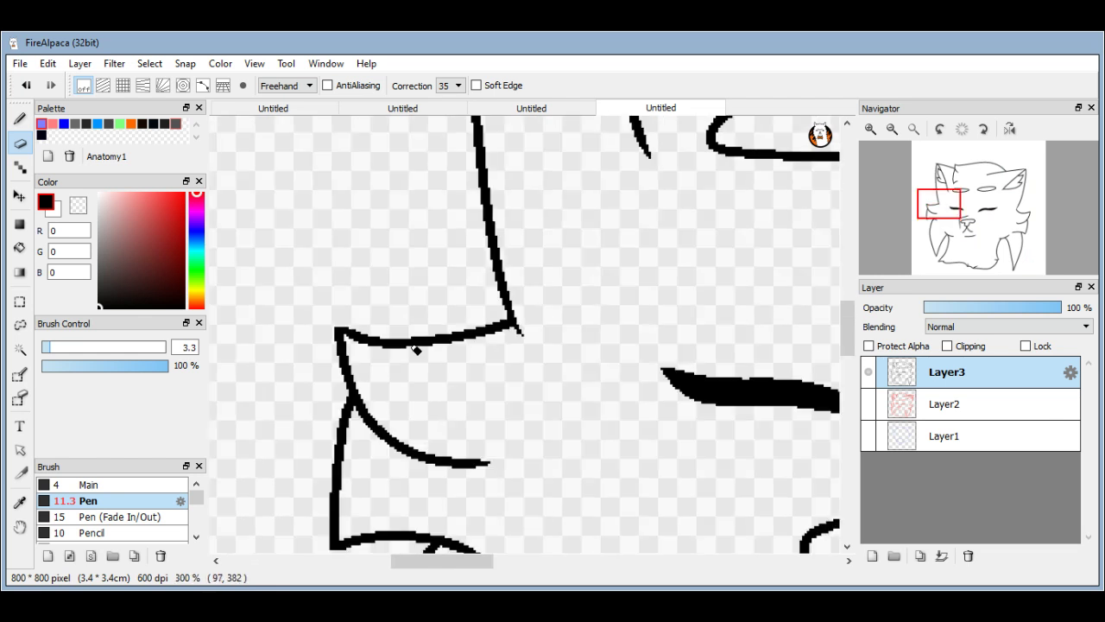
scroll(513, 353, down, 3)
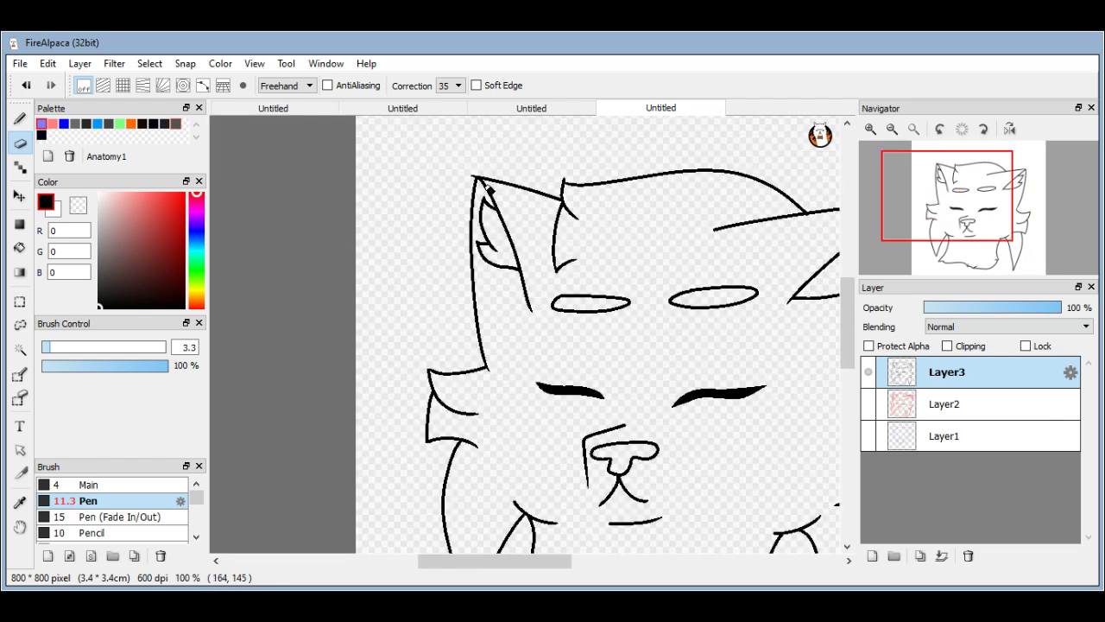
Clean up the two pointed tips of the fur inside the left-hand ear, removing the stray pixels above the upper tip.
scroll(497, 204, up, 4)
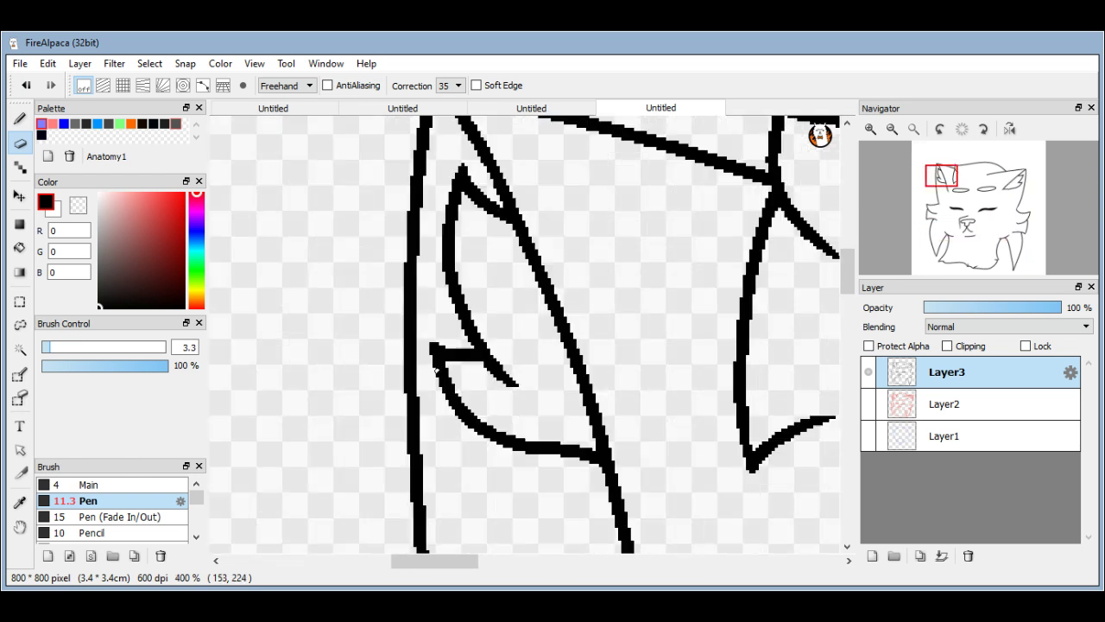
scroll(435, 370, up, 4)
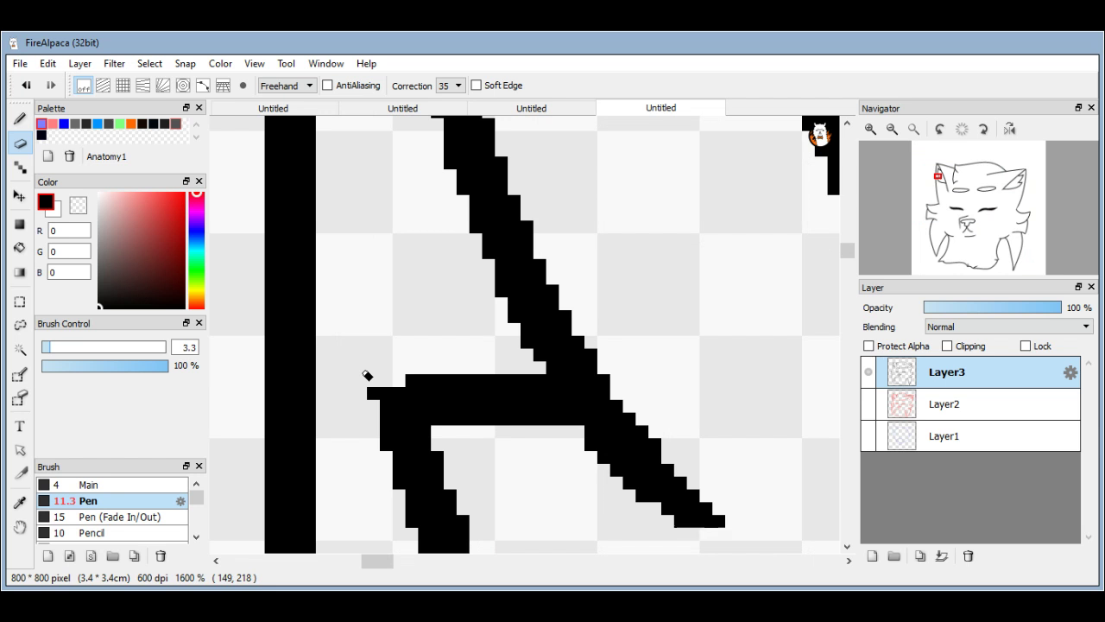
scroll(471, 296, down, 2)
scroll(470, 296, up, 2)
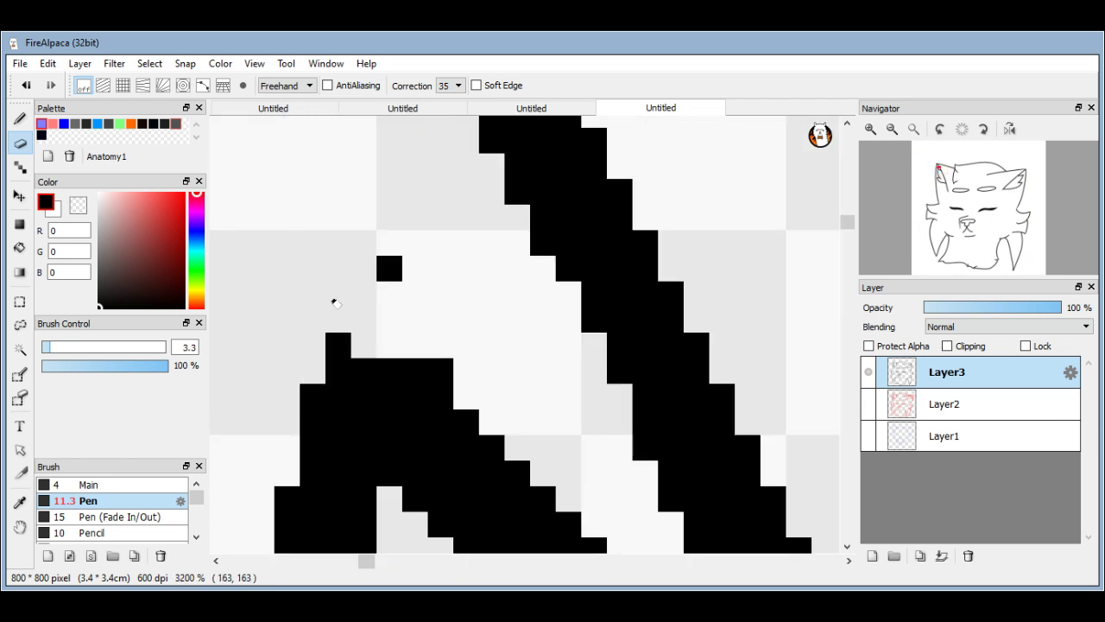
mouse_move(335, 303)
mouse_down()
mouse_move(464, 351)
mouse_move(441, 365)
mouse_up()
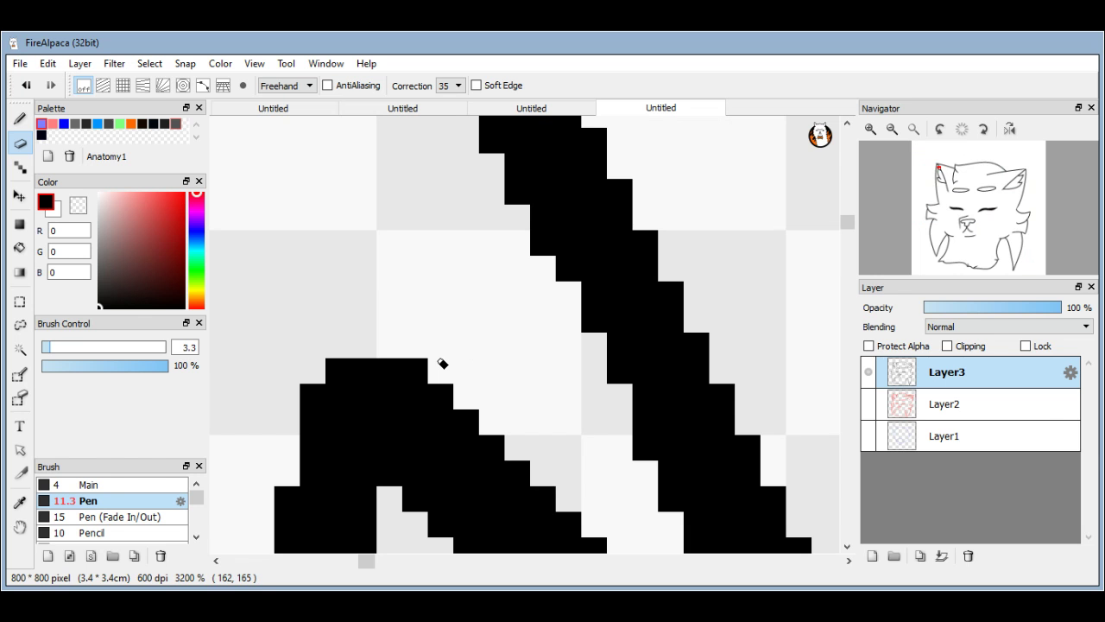
Trim the overlapping line ends at the tip of the left-hand ear with the Eraser.
scroll(449, 345, down, 3)
scroll(449, 344, up, 3)
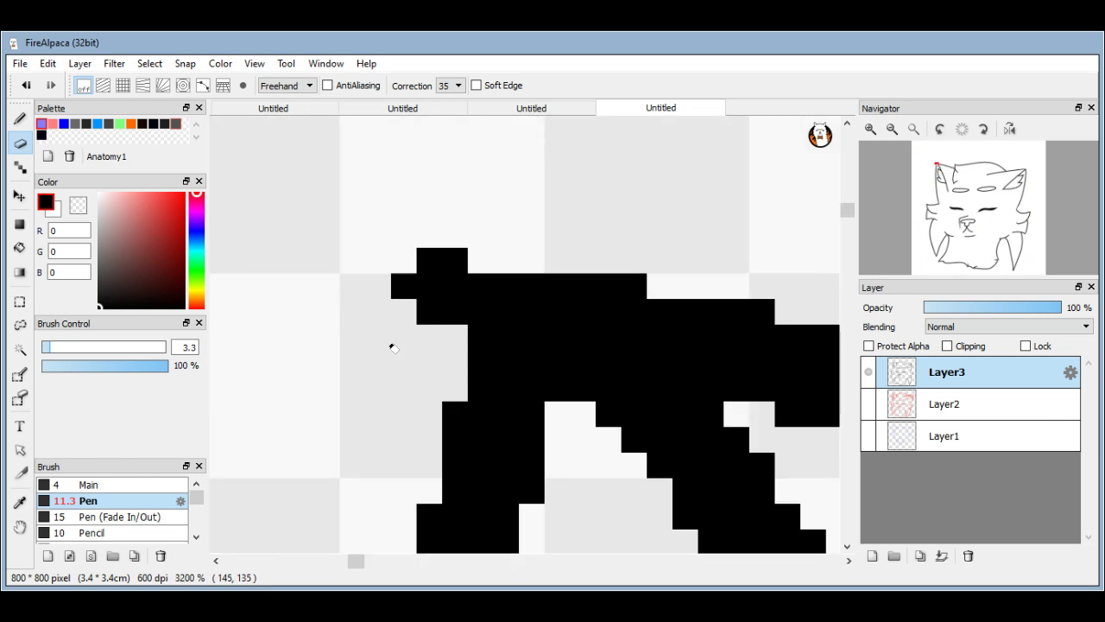
scroll(393, 347, down, 4)
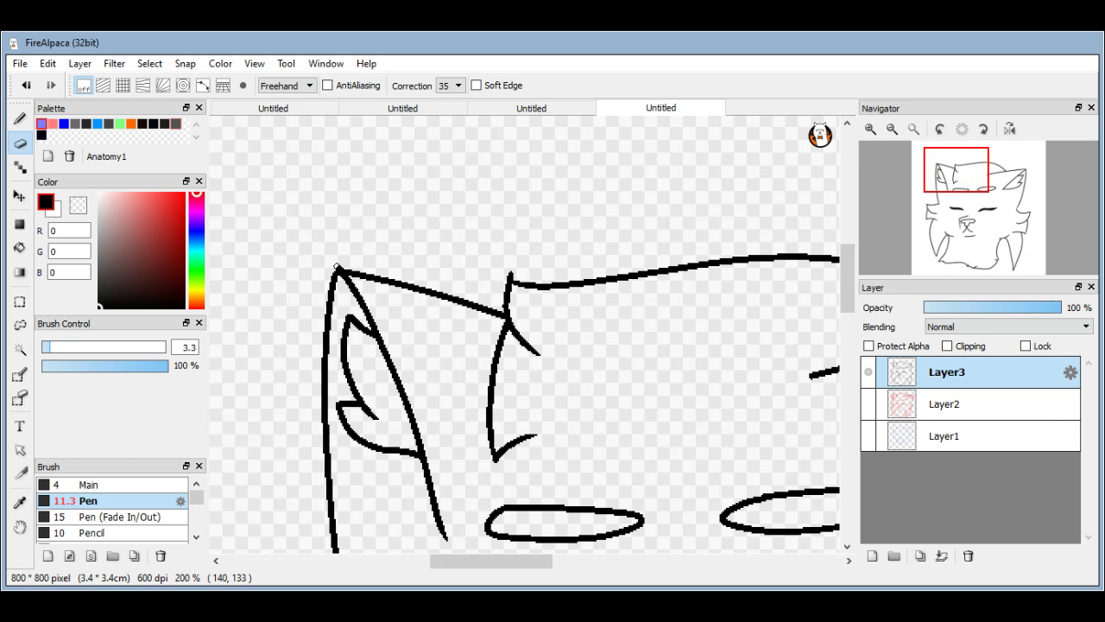
Clean up the forehead hair tuft beside the left-hand ear, trimming its lower point, protruding upper corner and side nub.
scroll(363, 403, up, 4)
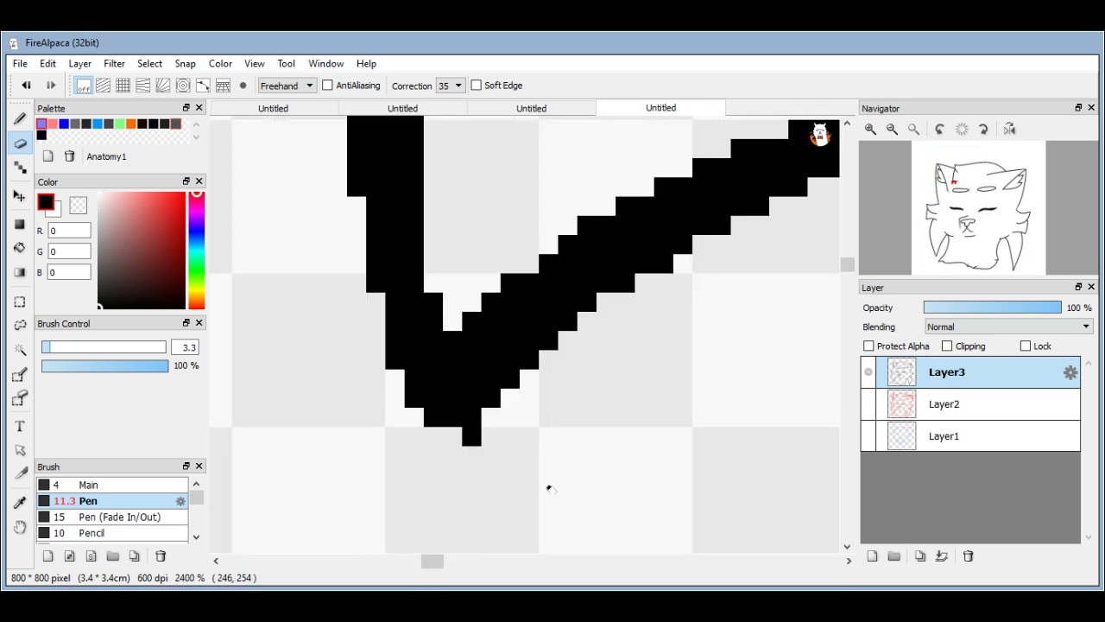
scroll(449, 484, down, 4)
scroll(470, 310, up, 2)
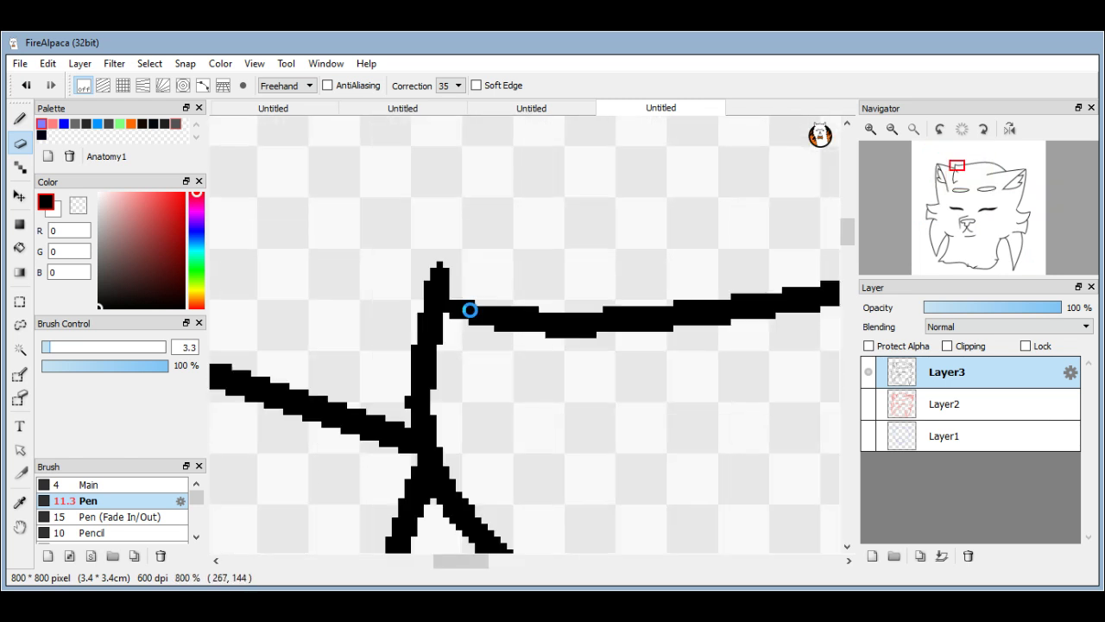
scroll(470, 310, up, 2)
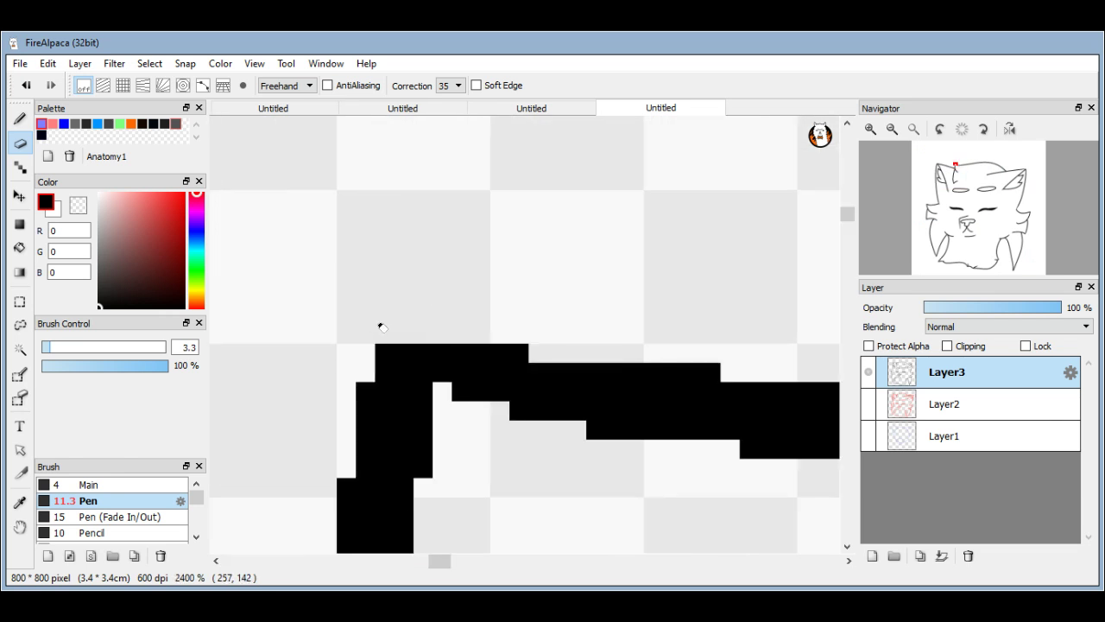
scroll(377, 323, down, 1)
scroll(423, 447, up, 1)
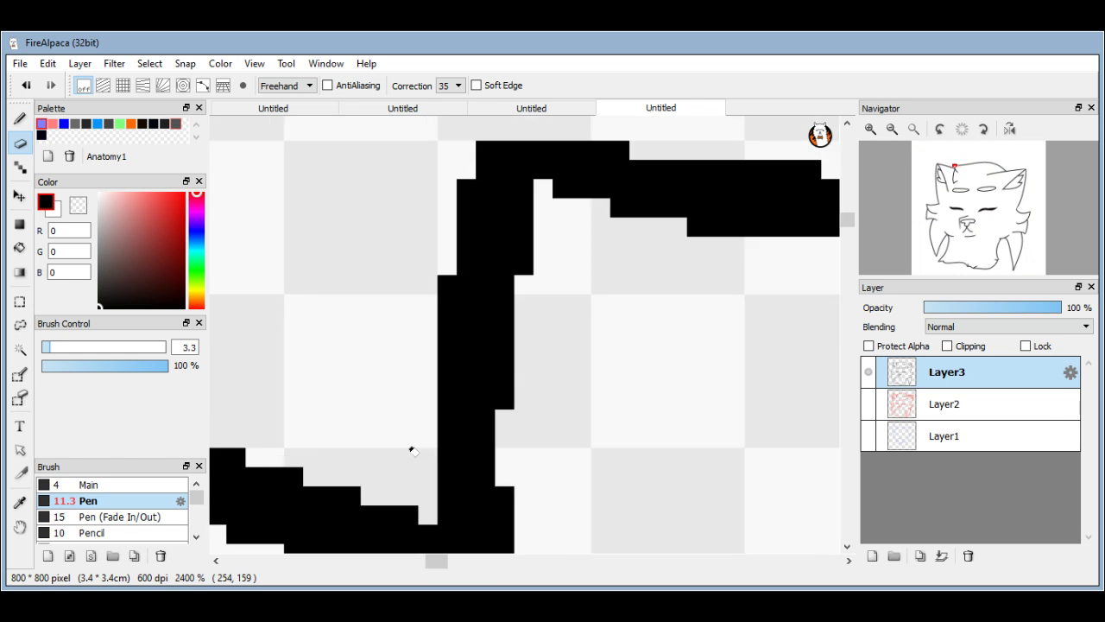
scroll(413, 450, down, 8)
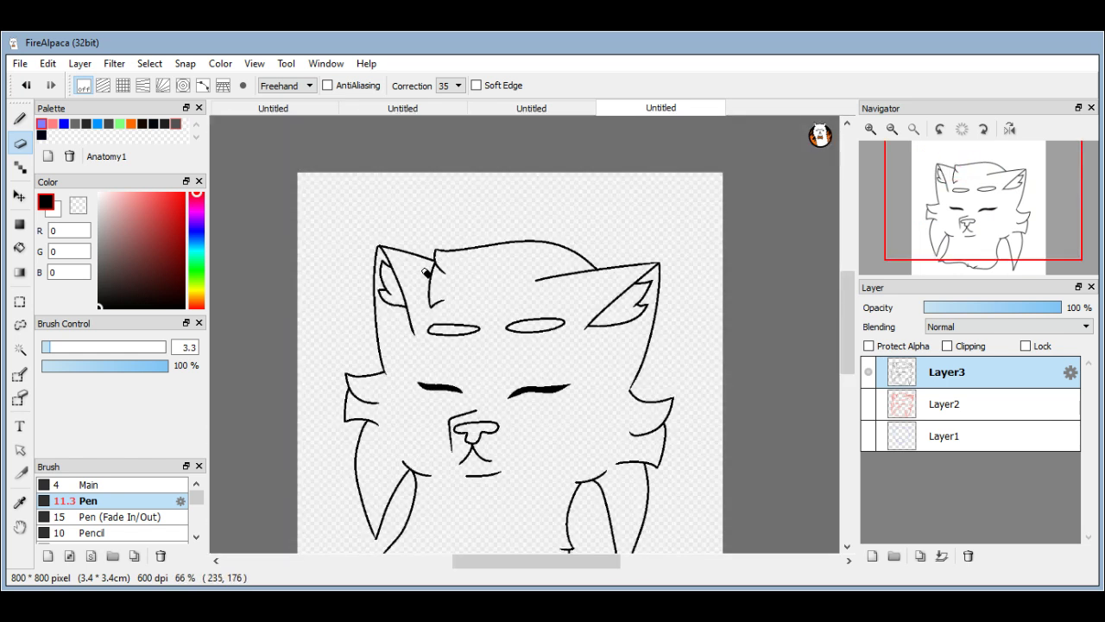
Smooth the outer edge of the fur notch inside the right-hand ear with the Eraser.
scroll(614, 352, up, 4)
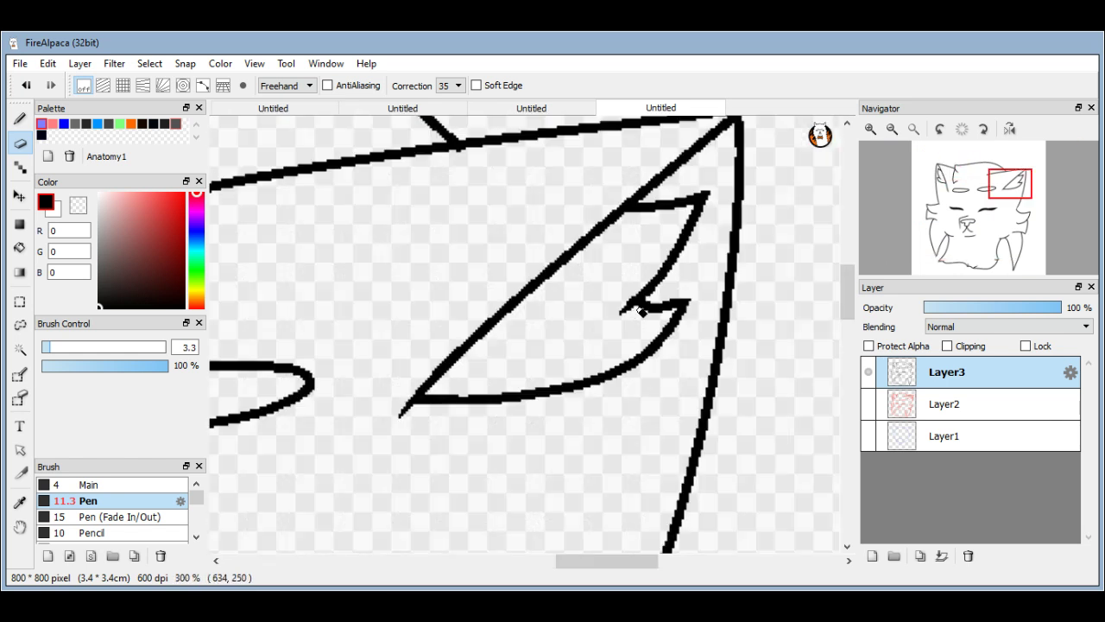
scroll(641, 312, up, 5)
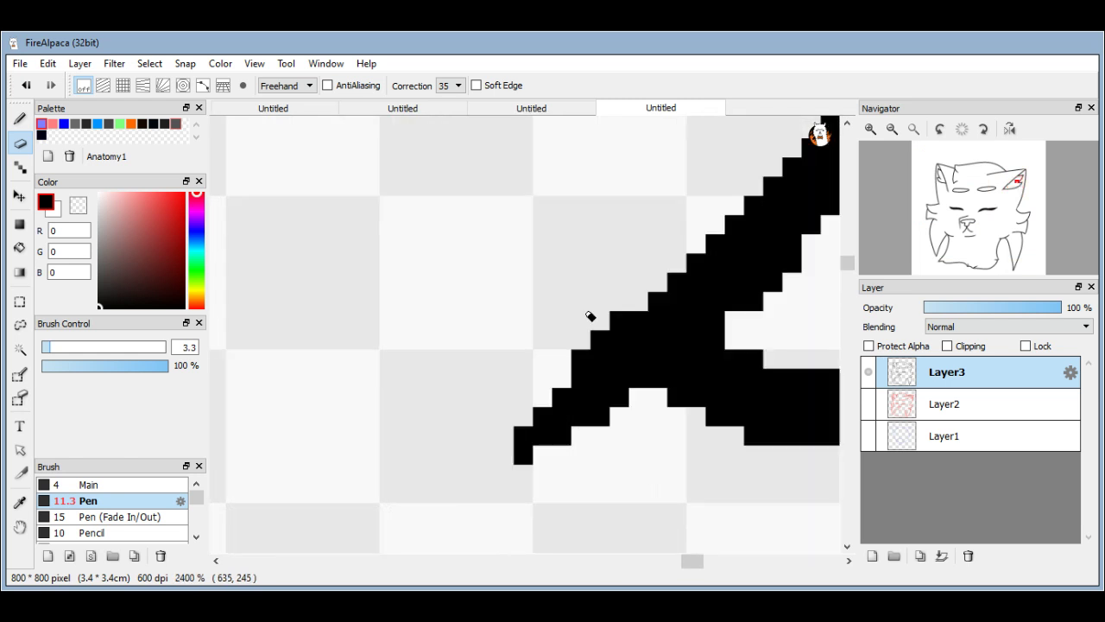
mouse_move(590, 316)
mouse_down()
mouse_move(553, 346)
mouse_move(565, 354)
mouse_up()
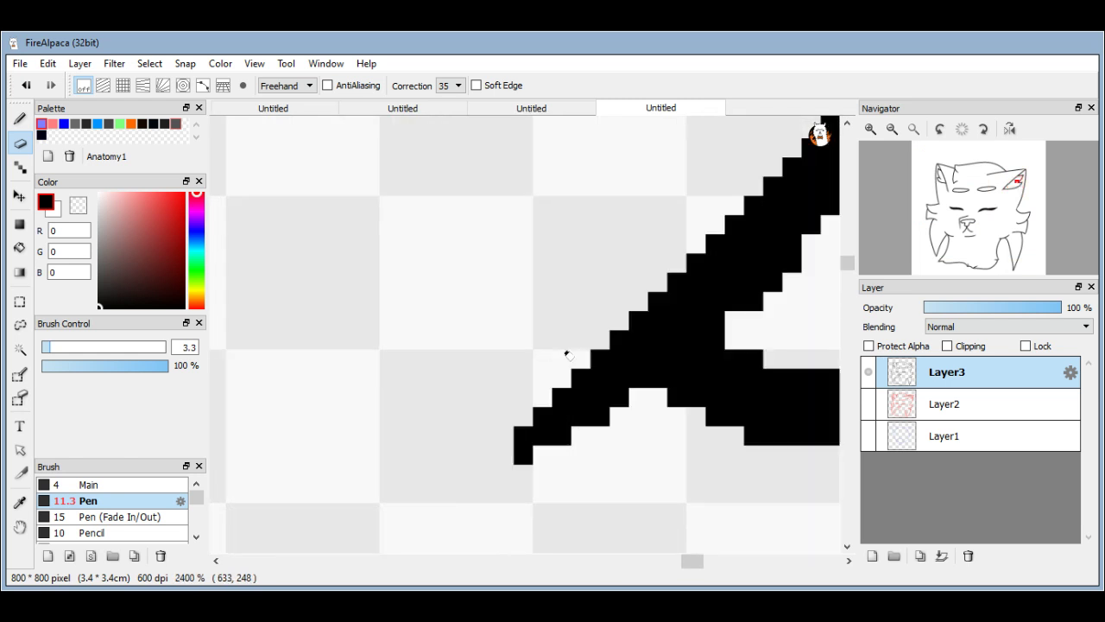
scroll(807, 480, down, 10)
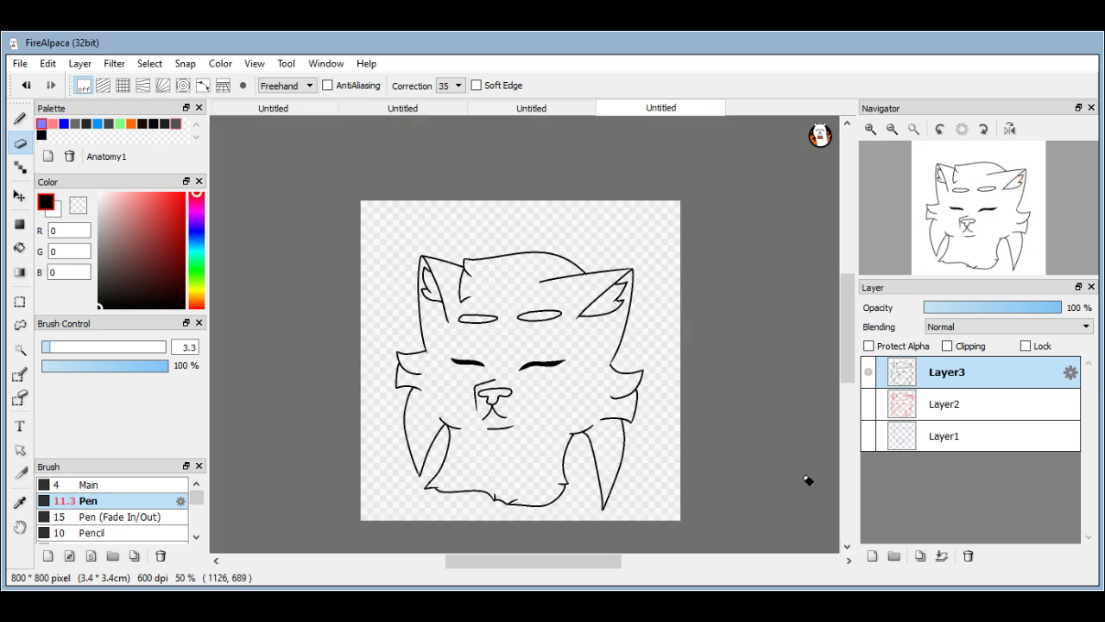
Enlarge the Eraser to size 25 and erase the angular muzzle line beside the nose, including its leftover pixels.
scroll(494, 396, up, 3)
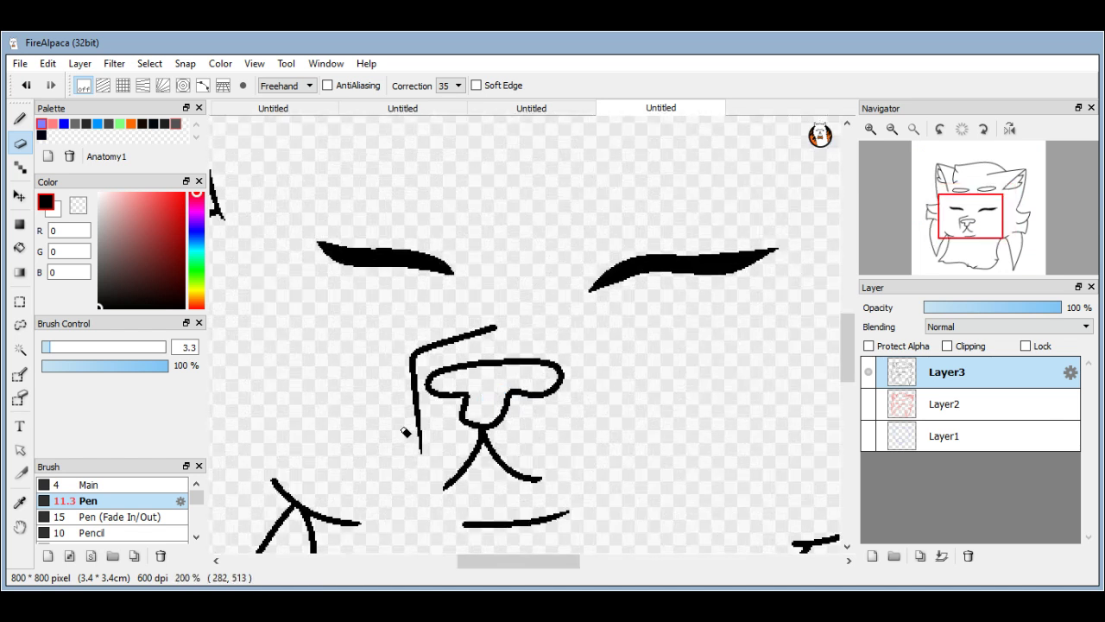
click(106, 346)
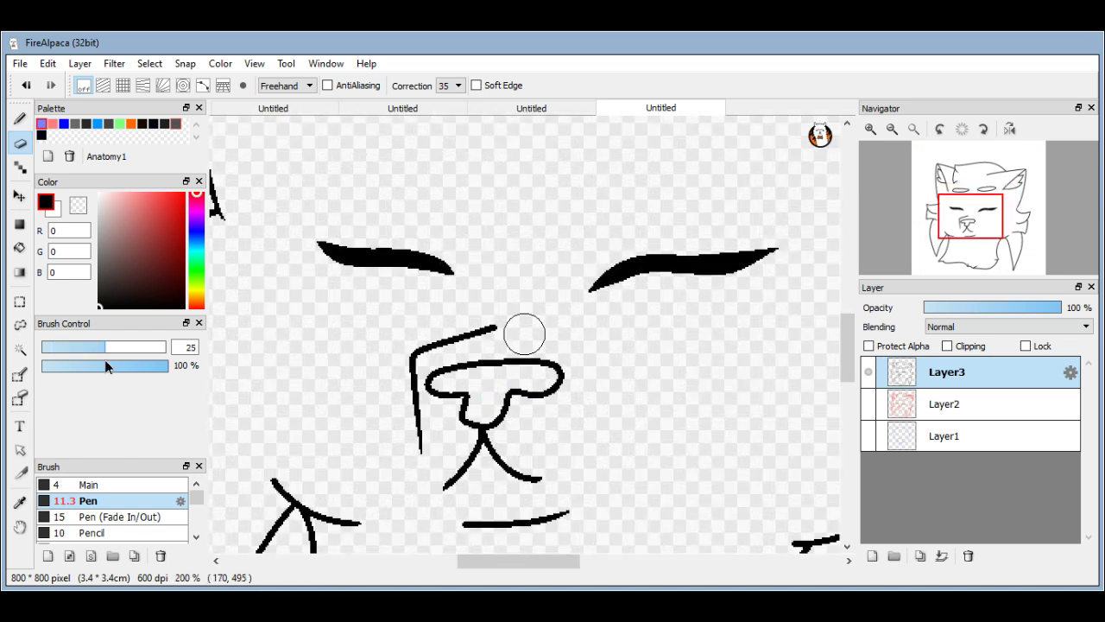
scroll(402, 404, up, 2)
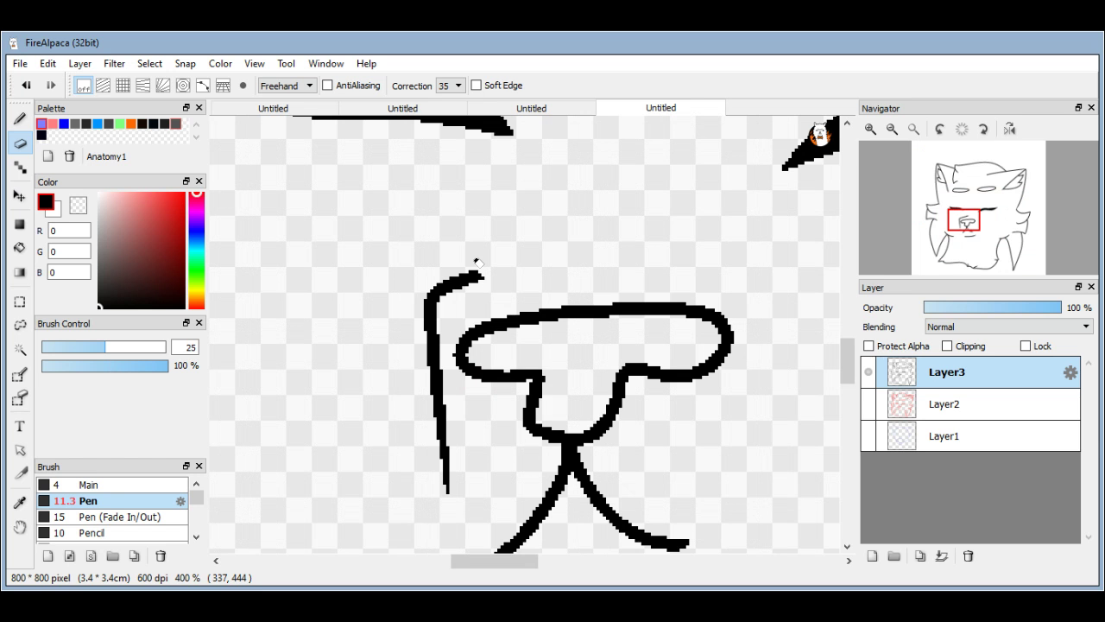
mouse_move(478, 262)
mouse_down()
mouse_move(398, 334)
mouse_move(419, 460)
mouse_move(402, 489)
mouse_up()
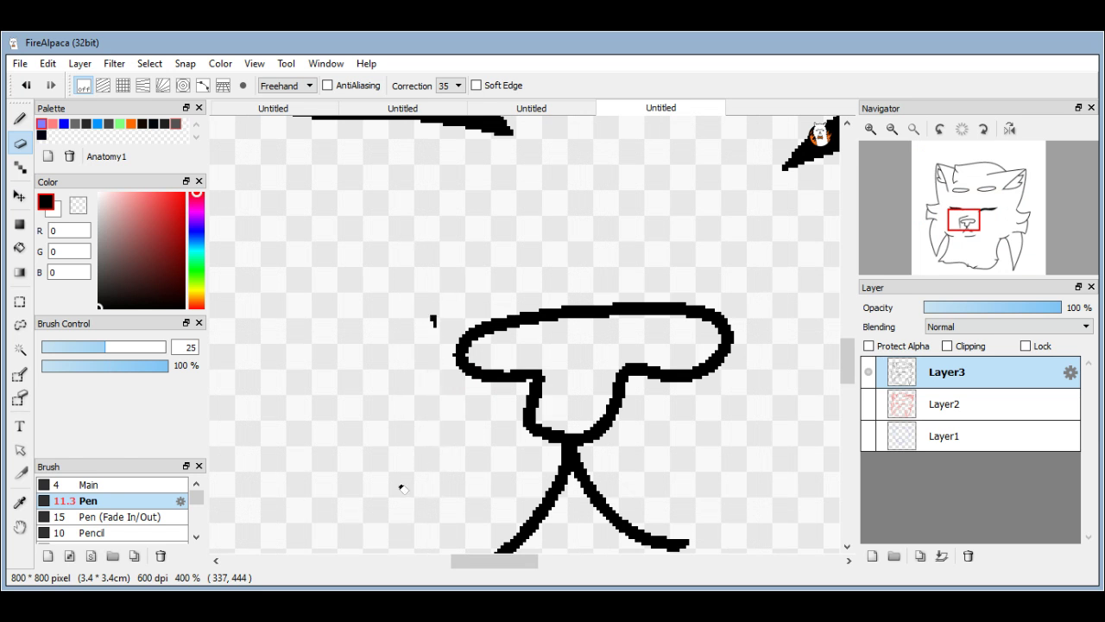
click(433, 320)
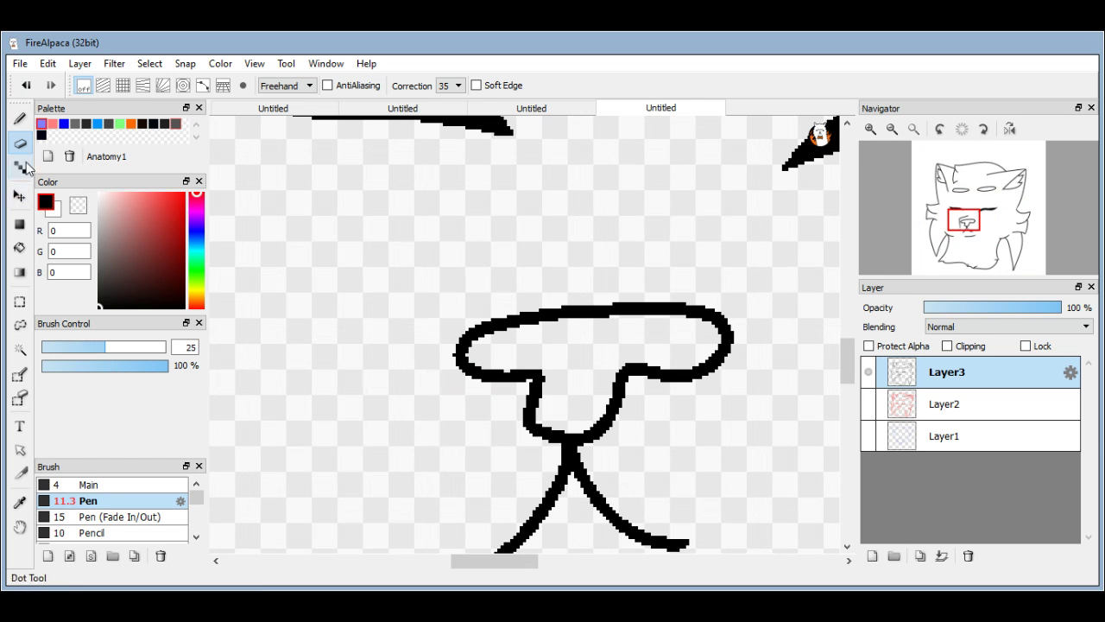
Try a replacement muzzle line with the 11.3 Pen, undo it, and switch to the Main brush at size 4.
mouse_move(483, 246)
mouse_down()
mouse_move(394, 407)
mouse_move(406, 493)
mouse_up()
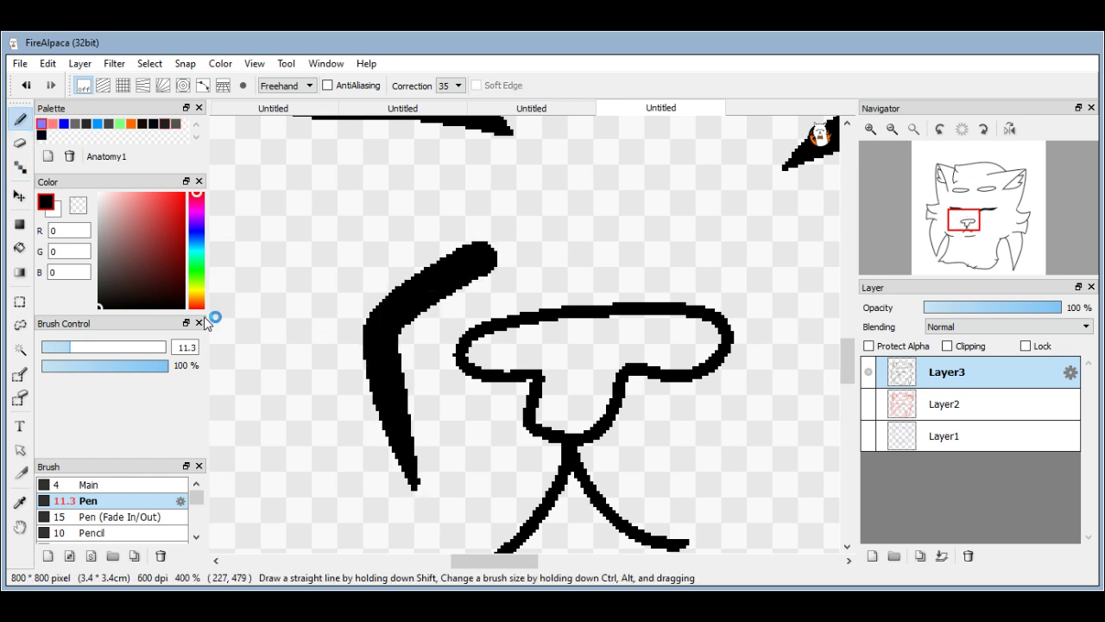
key(ctrl+z)
click(133, 485)
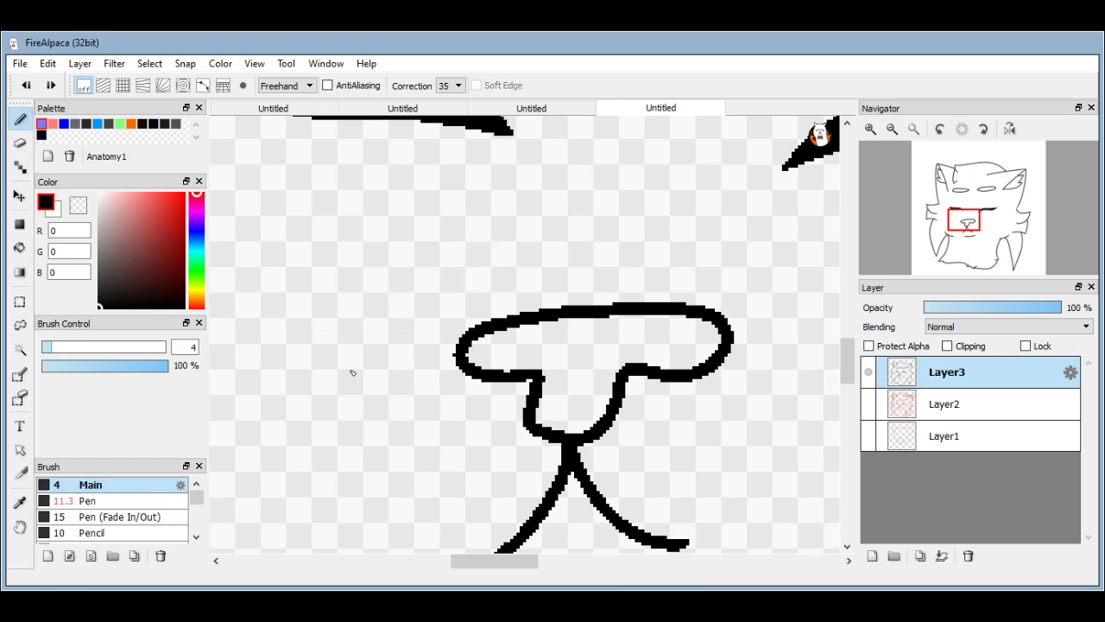
Try a curved muzzle line beside the nose with the Main brush and compare it with the Layer2 sketch.
mouse_move(515, 231)
mouse_down()
mouse_move(423, 294)
mouse_move(380, 365)
mouse_up()
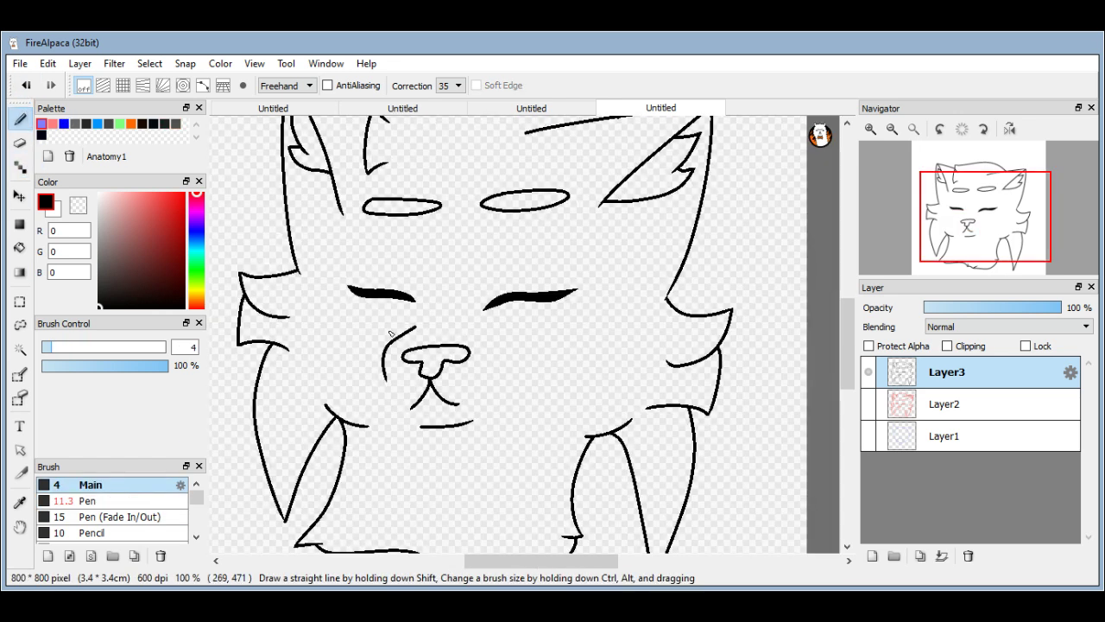
scroll(406, 406, down, 4)
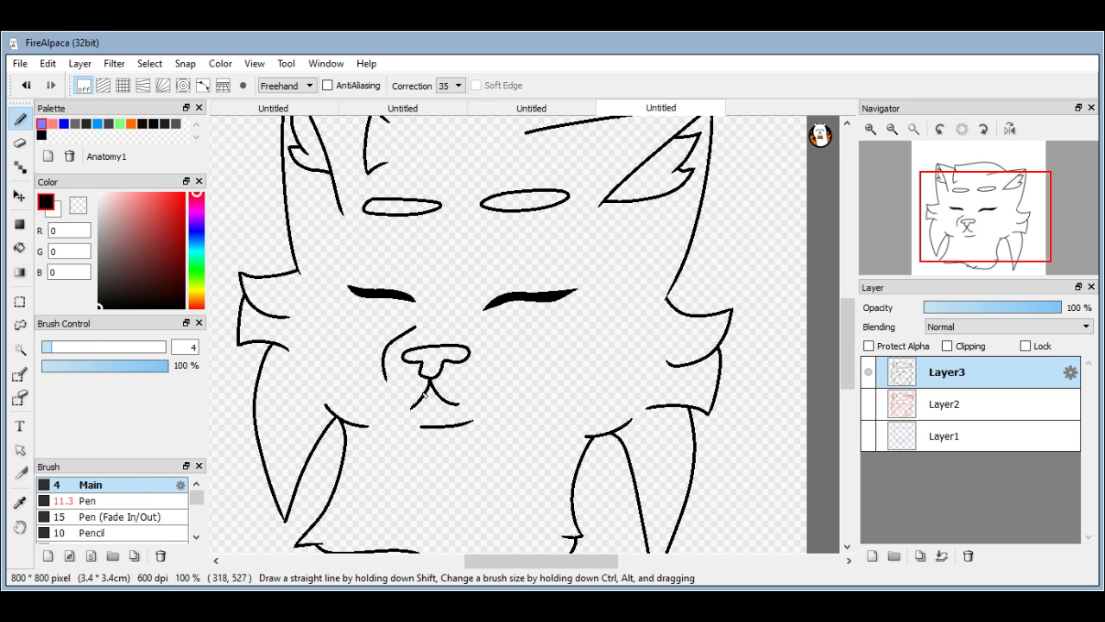
click(868, 403)
click(871, 403)
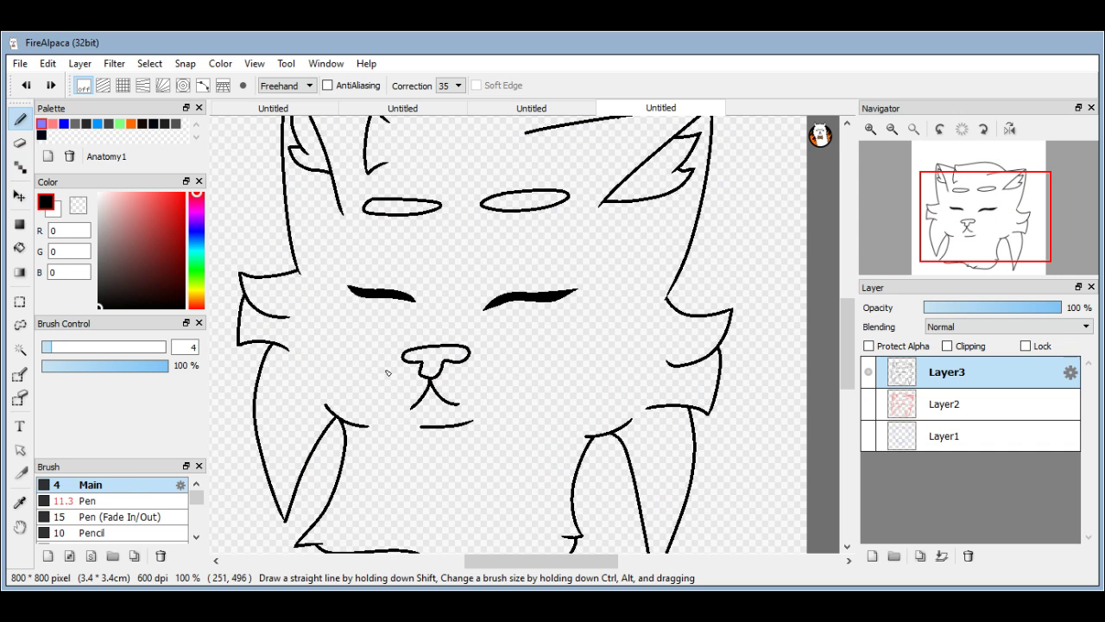
Draw a curved muzzle line around the left-hand side of the nose with the size 4 Main brush on Layer3.
scroll(382, 370, up, 3)
scroll(493, 165, down, 2)
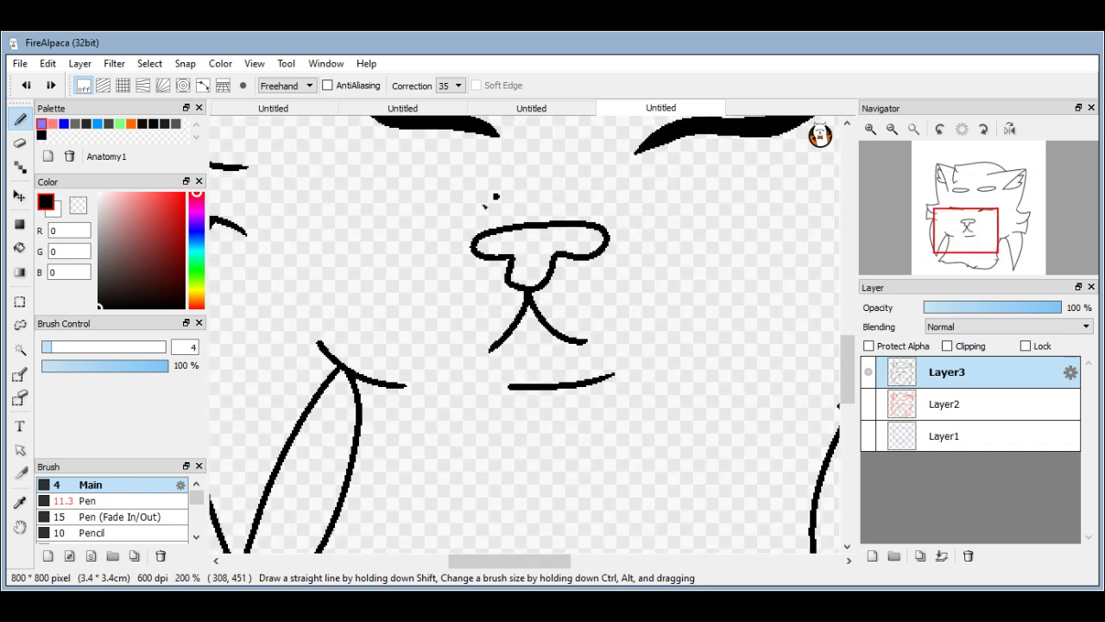
mouse_move(499, 196)
mouse_down()
mouse_move(456, 221)
mouse_move(458, 300)
mouse_up()
scroll(459, 300, down, 3)
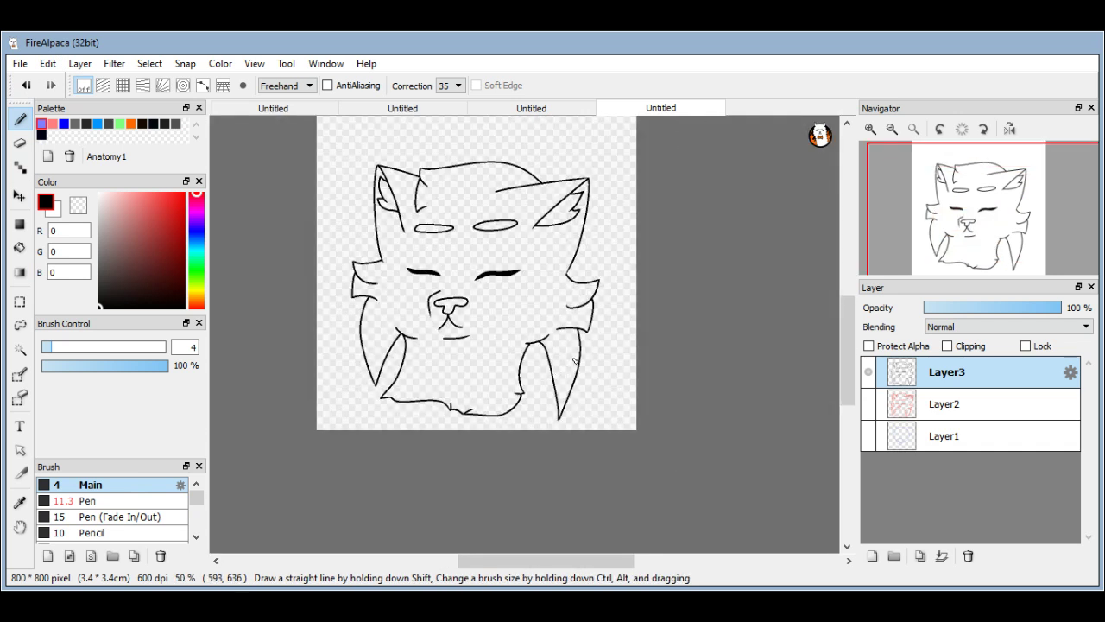
Display the Reference window and load the picture of the grey striped cat into it.
mouse_move(955, 176)
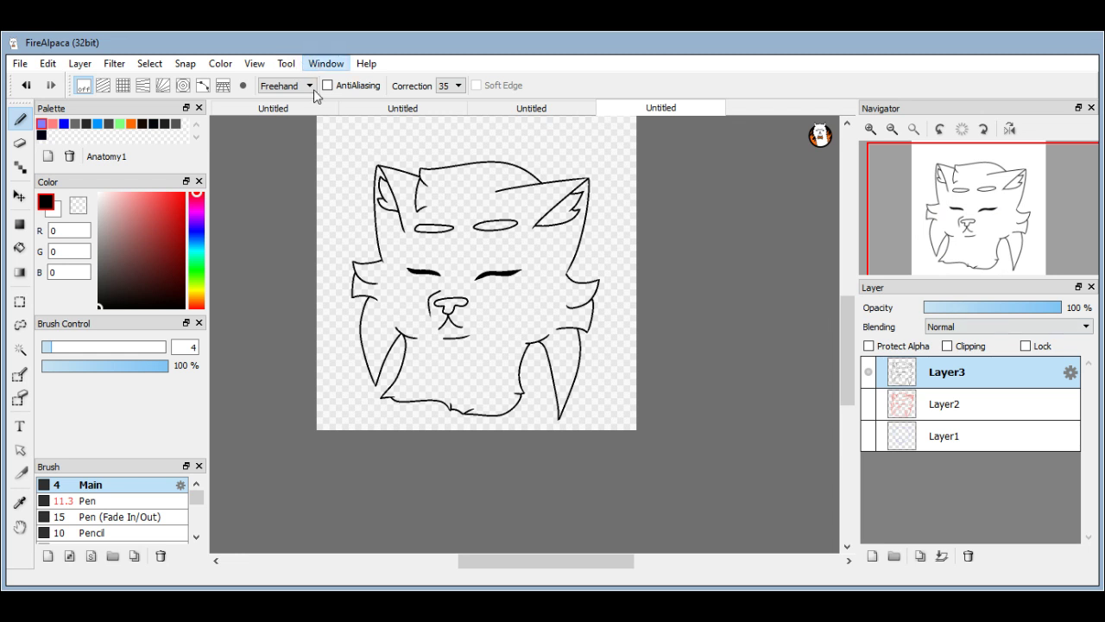
click(352, 250)
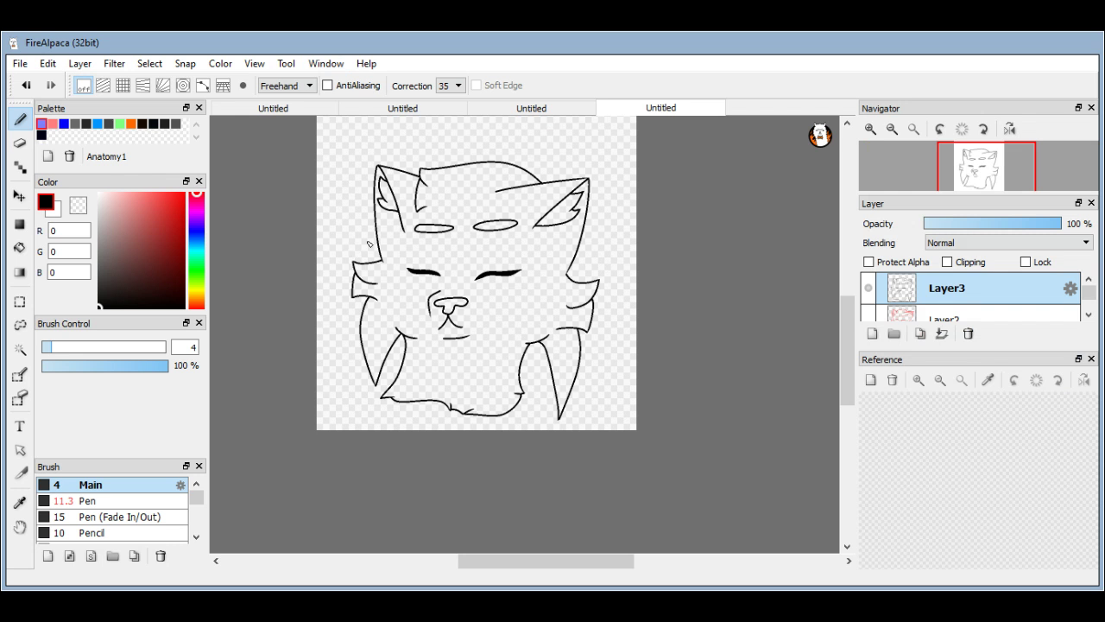
click(872, 382)
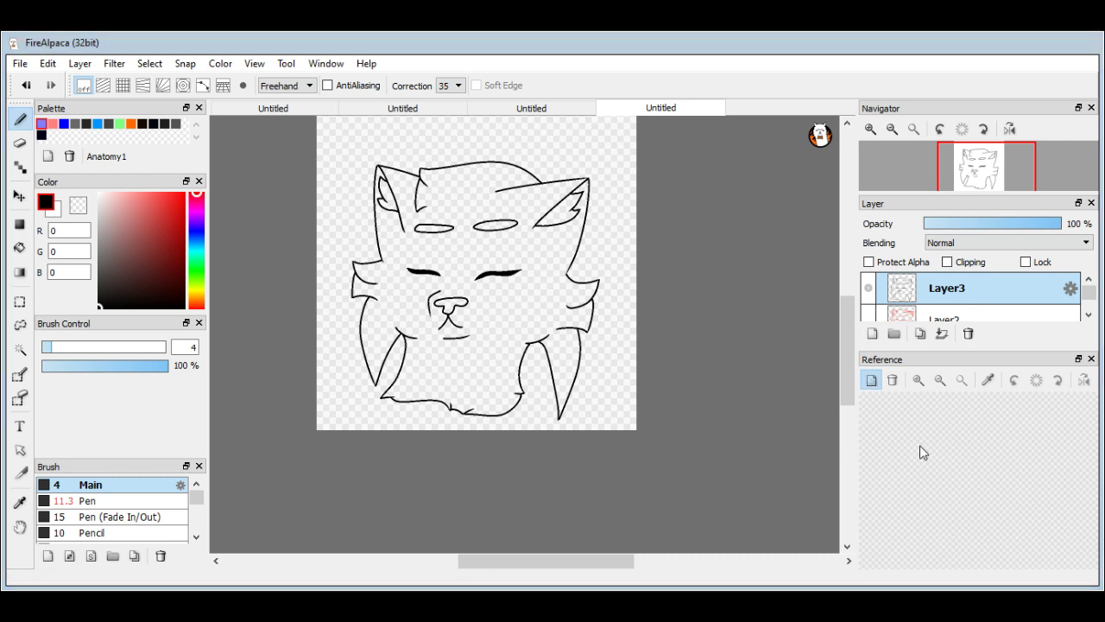
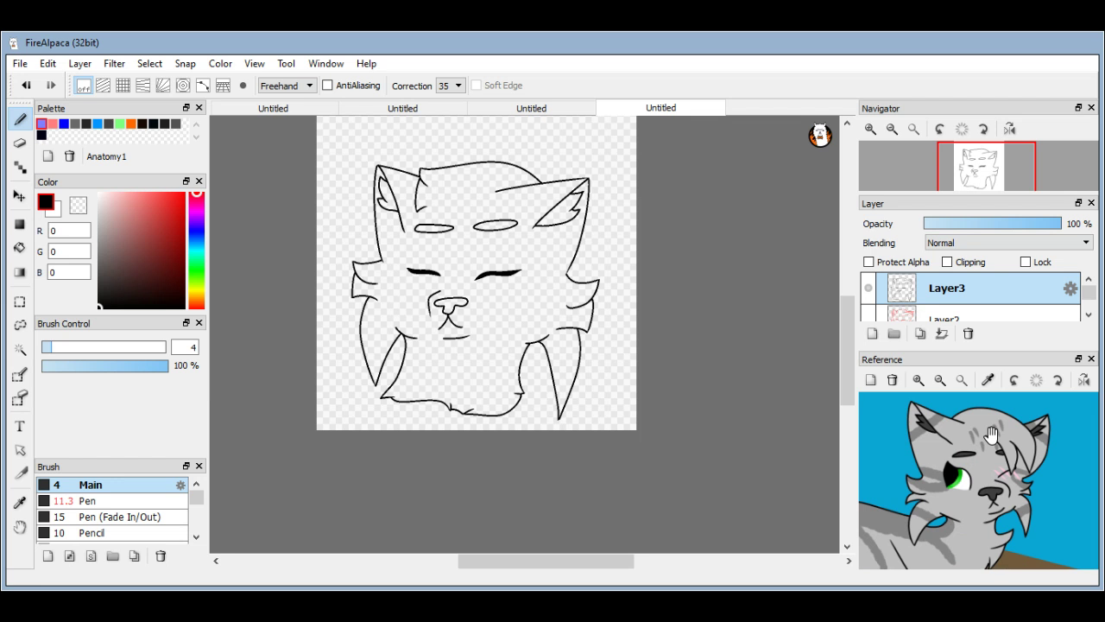
Add a layer beneath the Layer3 line art, sample light grey (191, 191, 191) from the reference, and bucket-fill the head.
scroll(991, 434, up, 2)
click(945, 316)
click(871, 338)
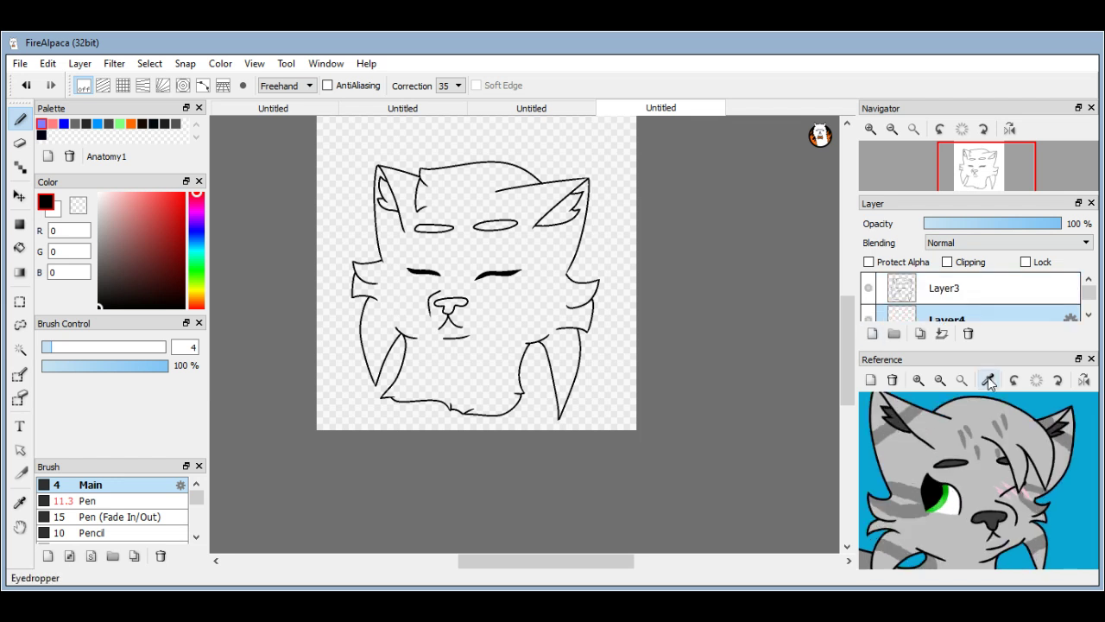
click(989, 380)
click(958, 432)
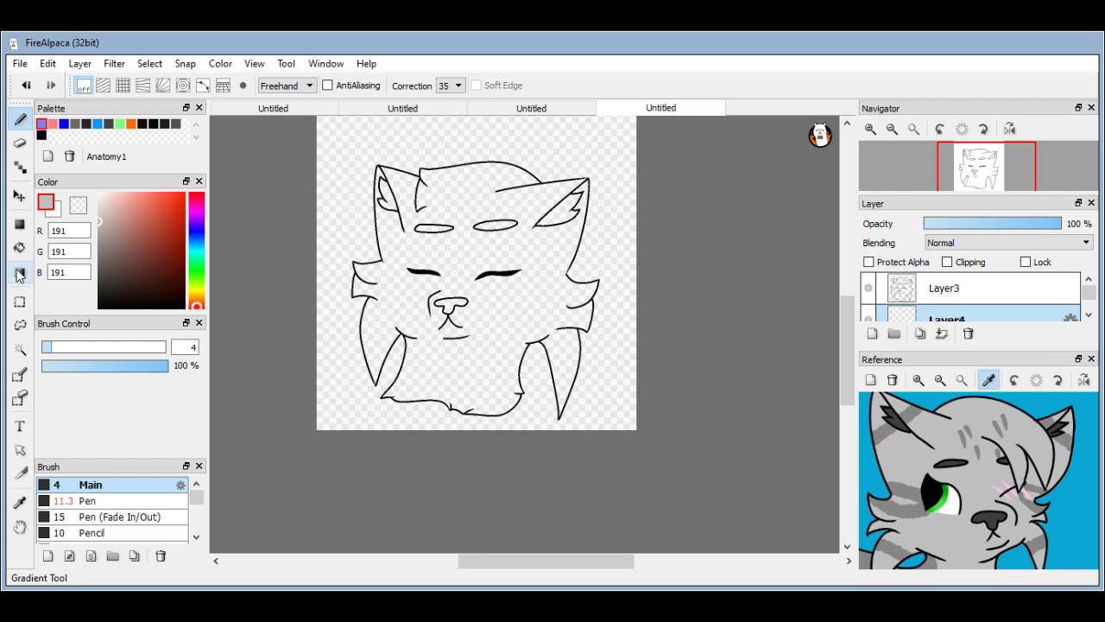
click(20, 248)
click(530, 195)
Sample the stripe grey (134, 134, 134) from the reference and paint short forehead stripes with the 8.7 Pen on Layer5.
scroll(530, 195, up, 4)
scroll(679, 293, down, 1)
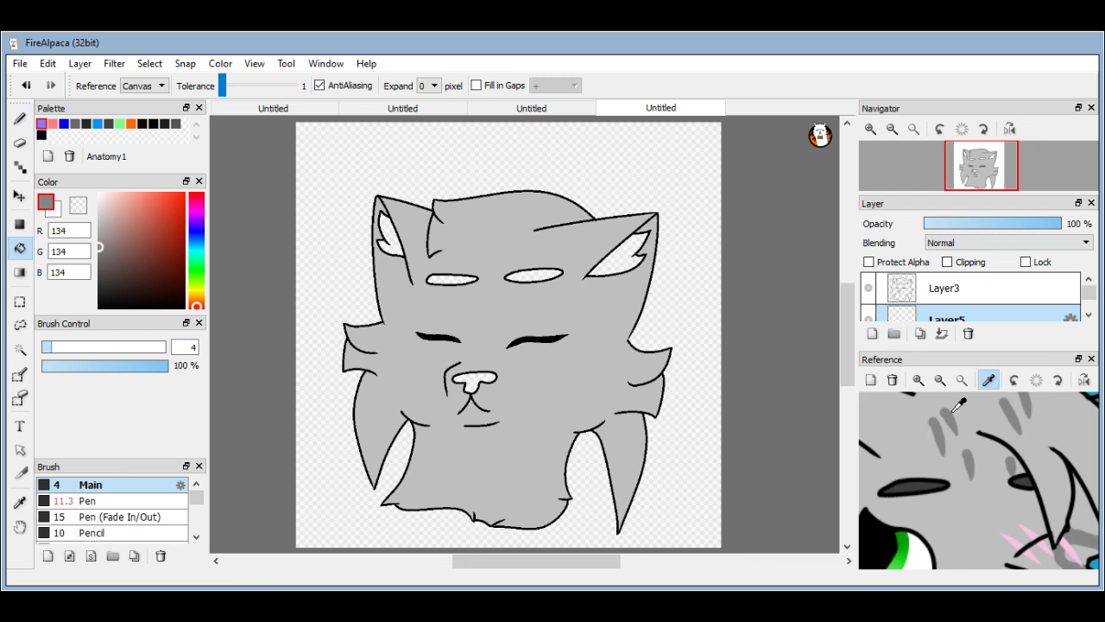
scroll(967, 423, down, 3)
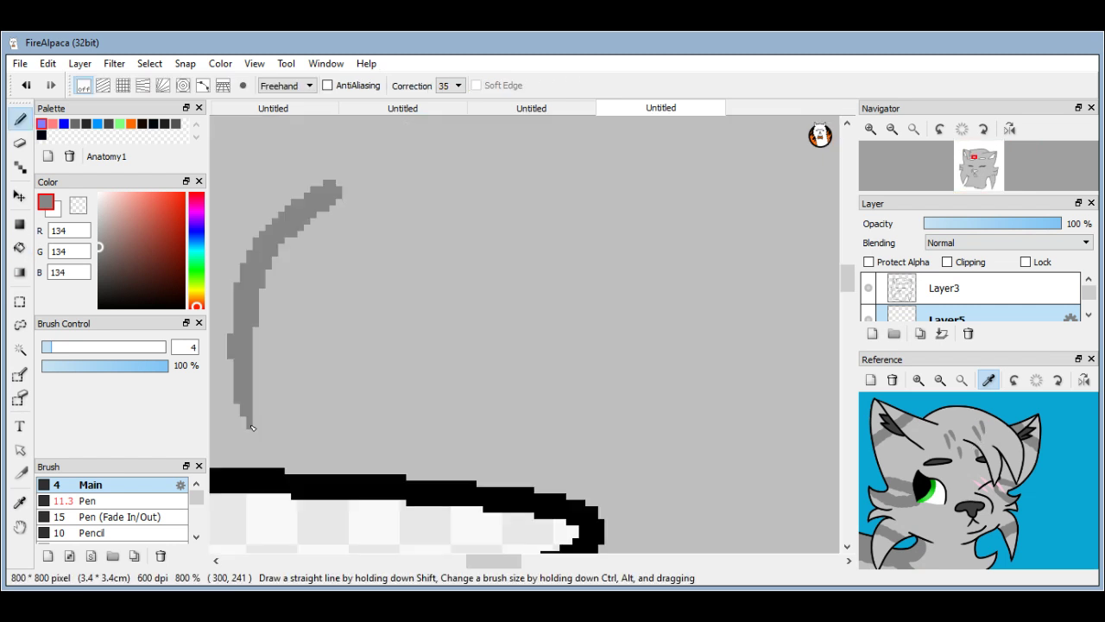
click(31, 85)
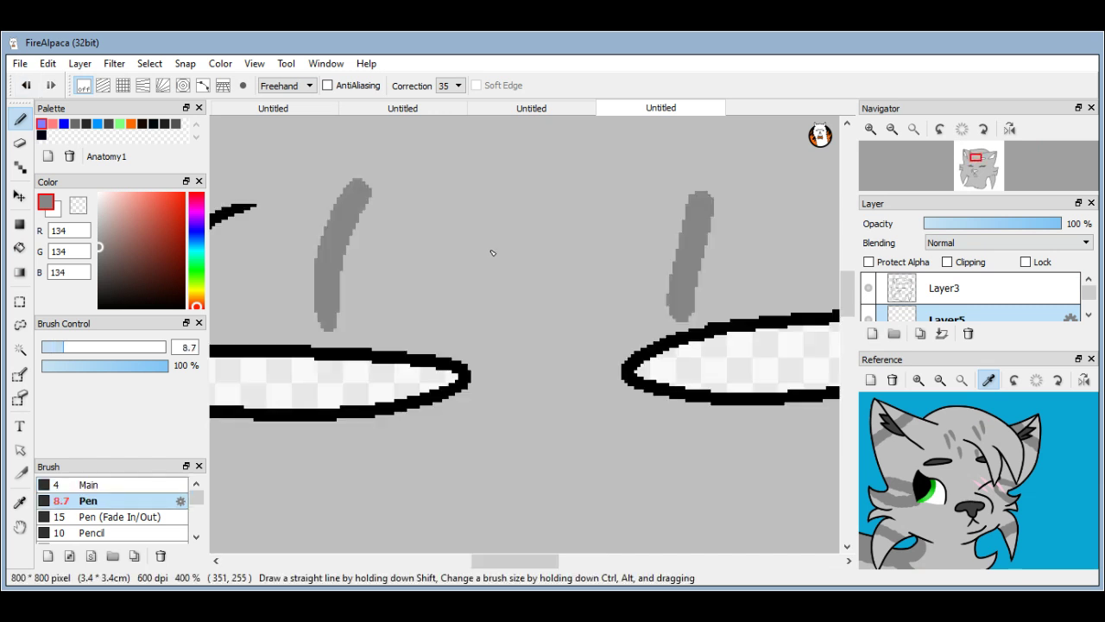
drag(462, 235, 449, 338)
drag(612, 261, 587, 368)
drag(517, 380, 508, 459)
click(559, 402)
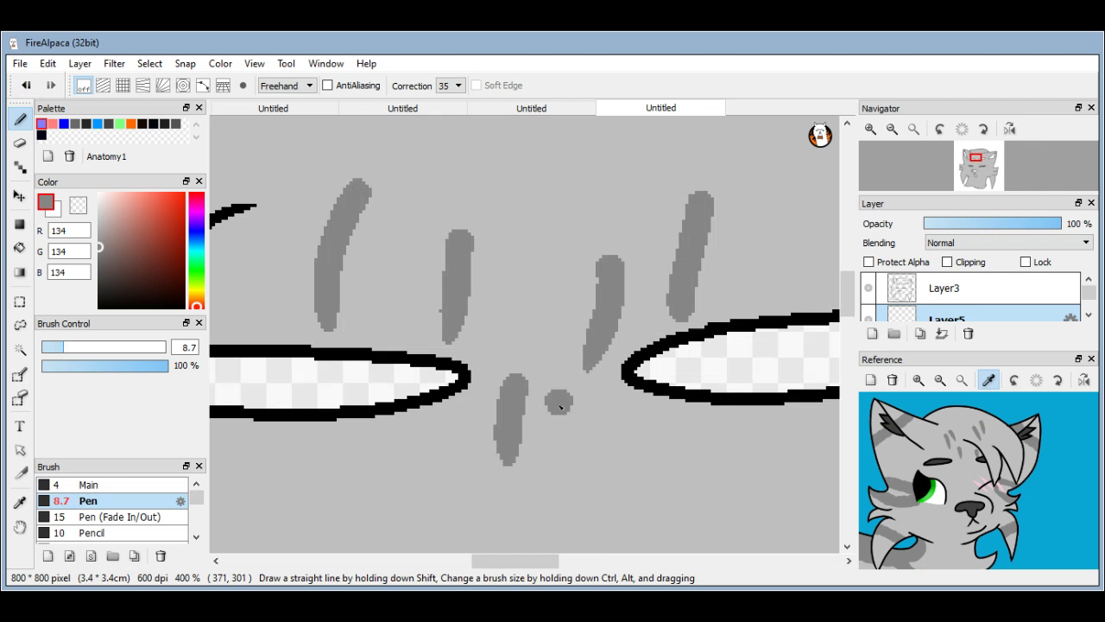
Paint thick grey stripes across both ears, beside both closed eyes and across the two lower fur tufts with the 23.4 Pen.
scroll(559, 406, down, 3)
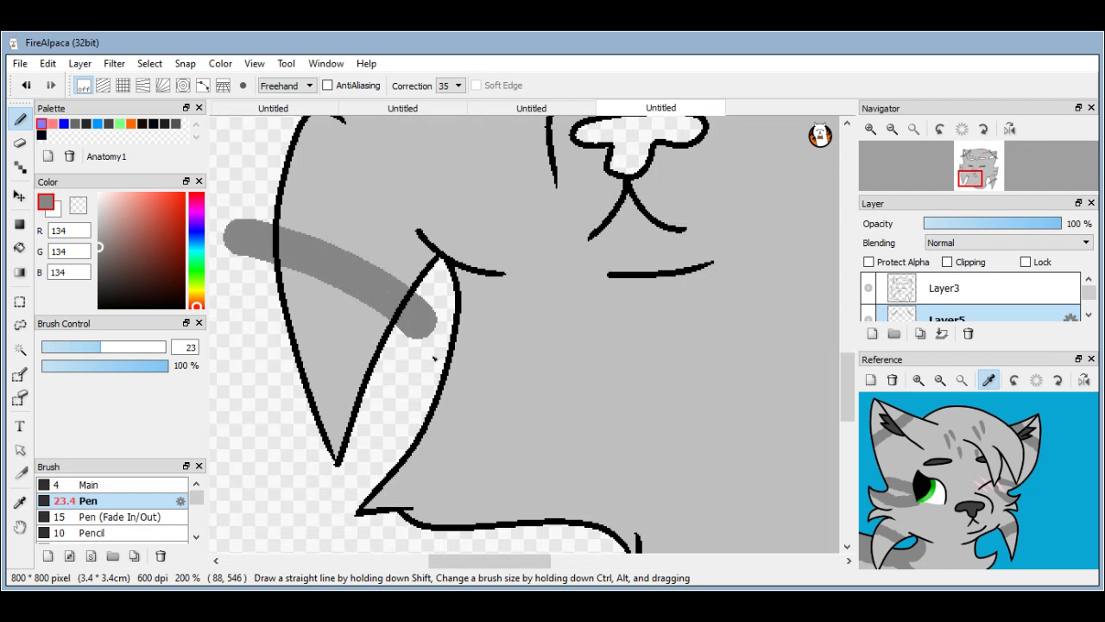
scroll(434, 357, down, 2)
scroll(395, 273, up, 2)
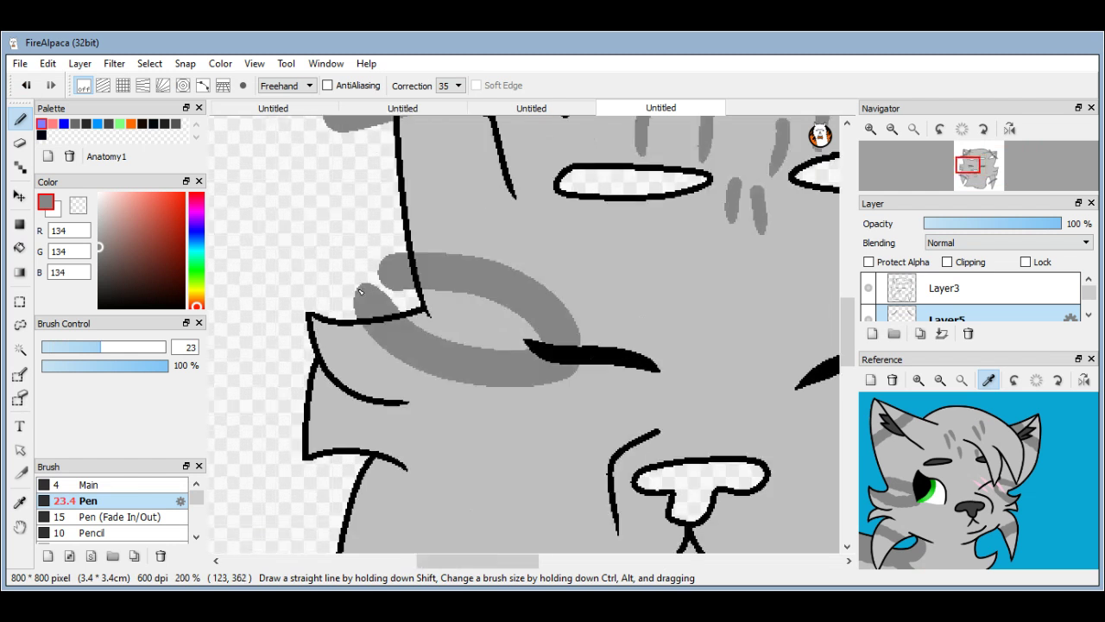
scroll(353, 290, down, 1)
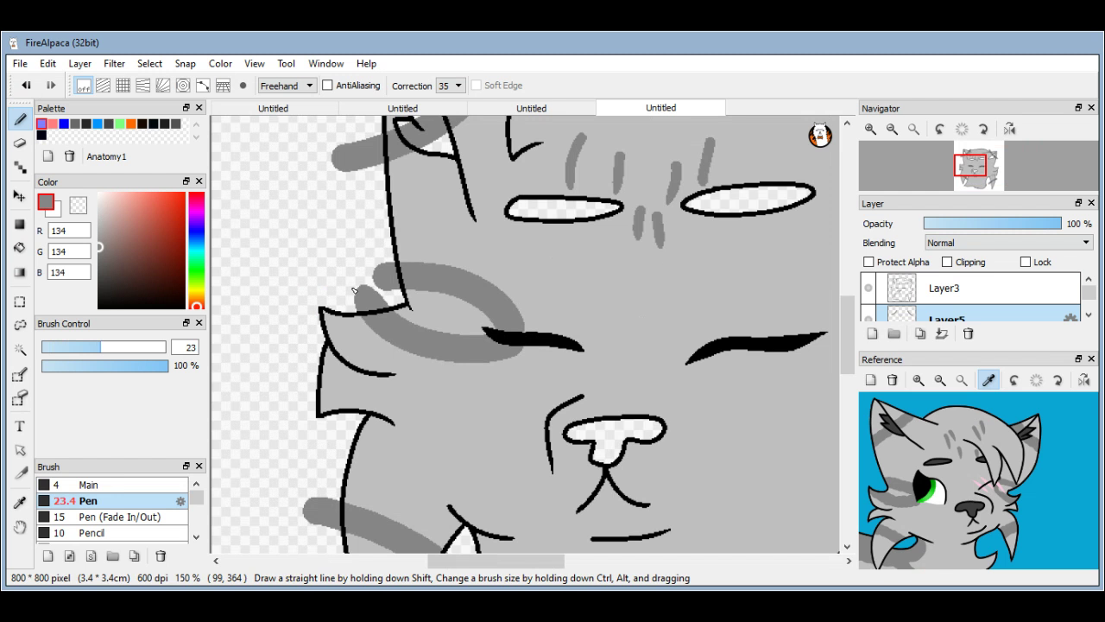
scroll(625, 295, down, 5)
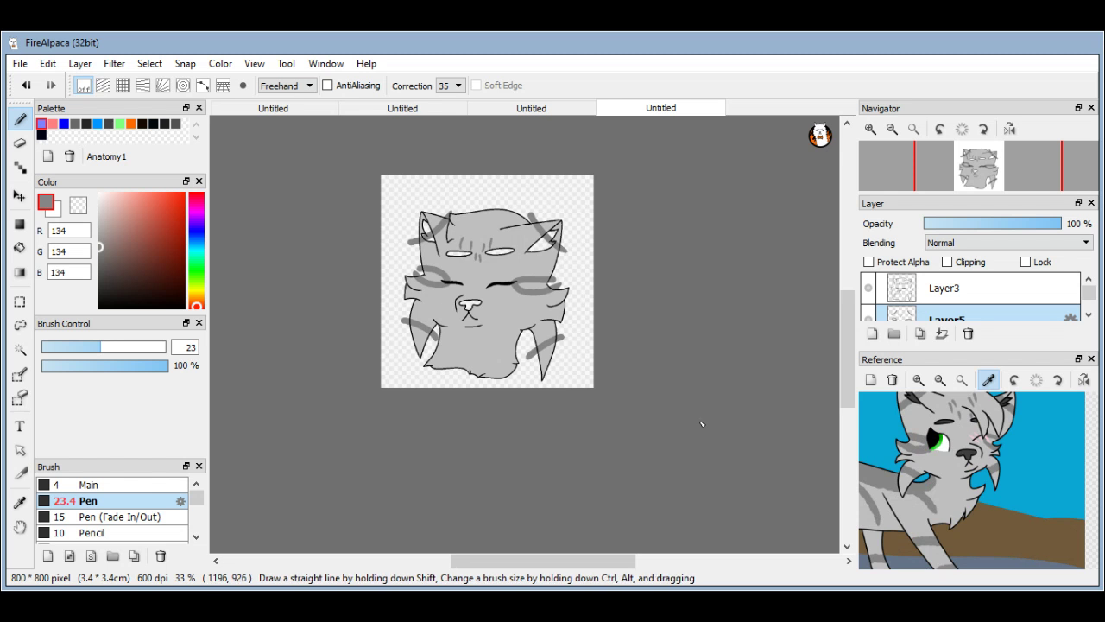
Trim the stripe ends overhanging the head outline using a Magic Wand selection, and add a new layer above the stripes.
key(w)
click(414, 220)
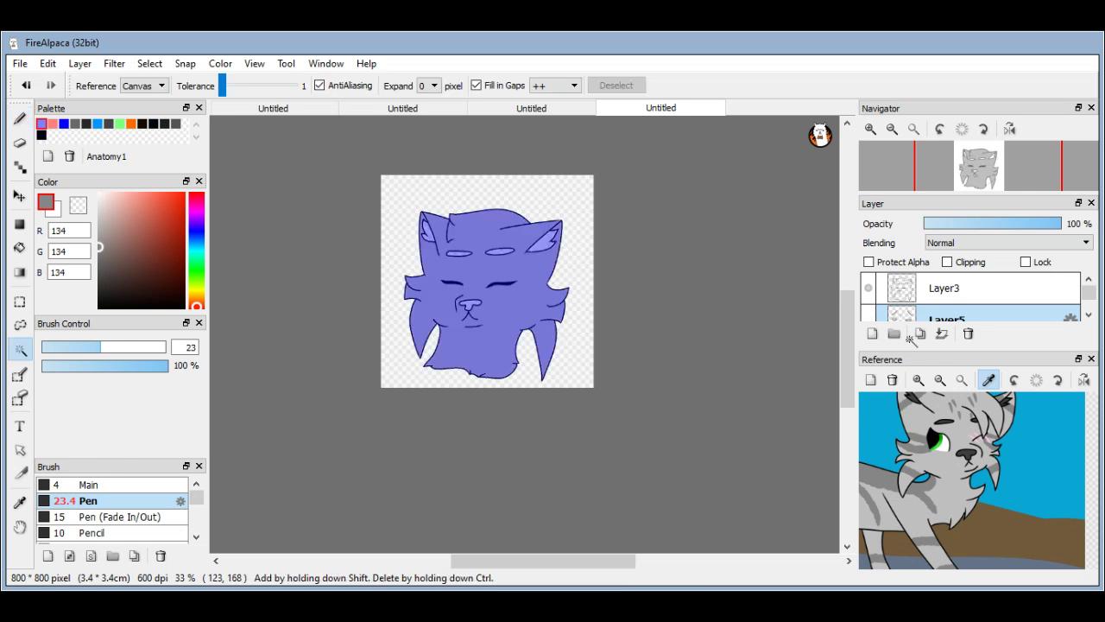
click(908, 337)
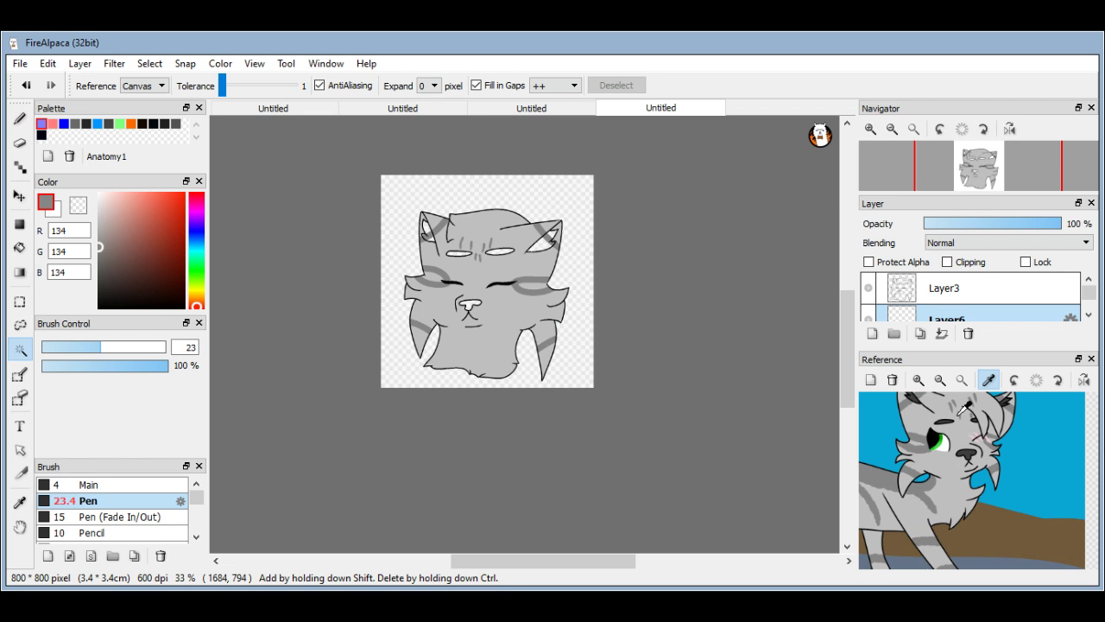
Sample dark grey (62, 62, 62) from the reference and bucket-fill both eyebrow shapes on Layer6.
click(961, 411)
scroll(961, 411, up, 3)
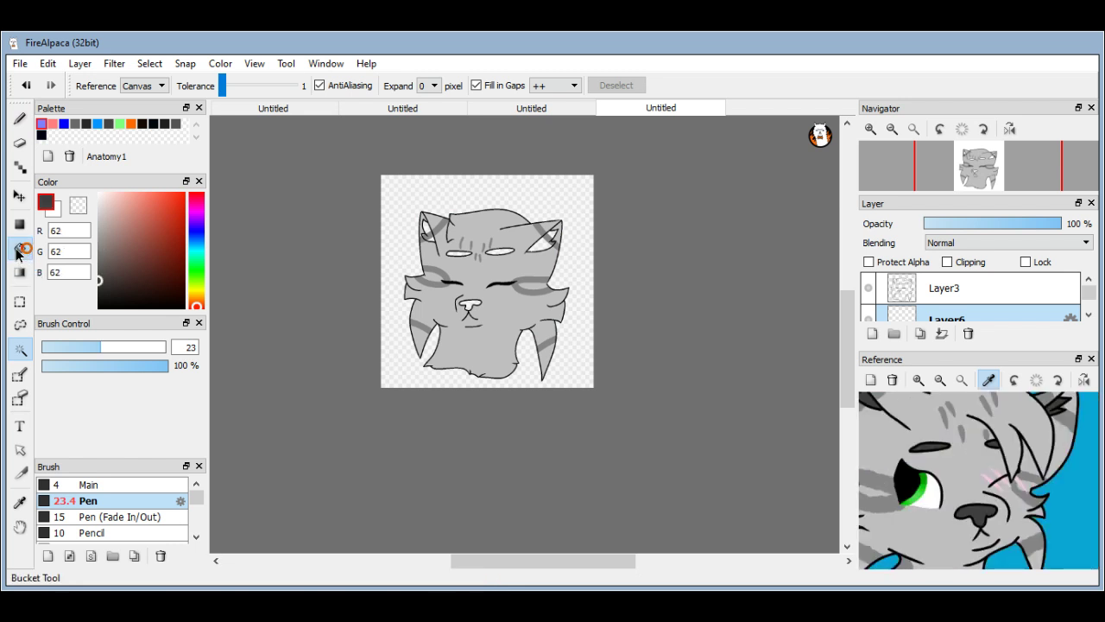
click(19, 248)
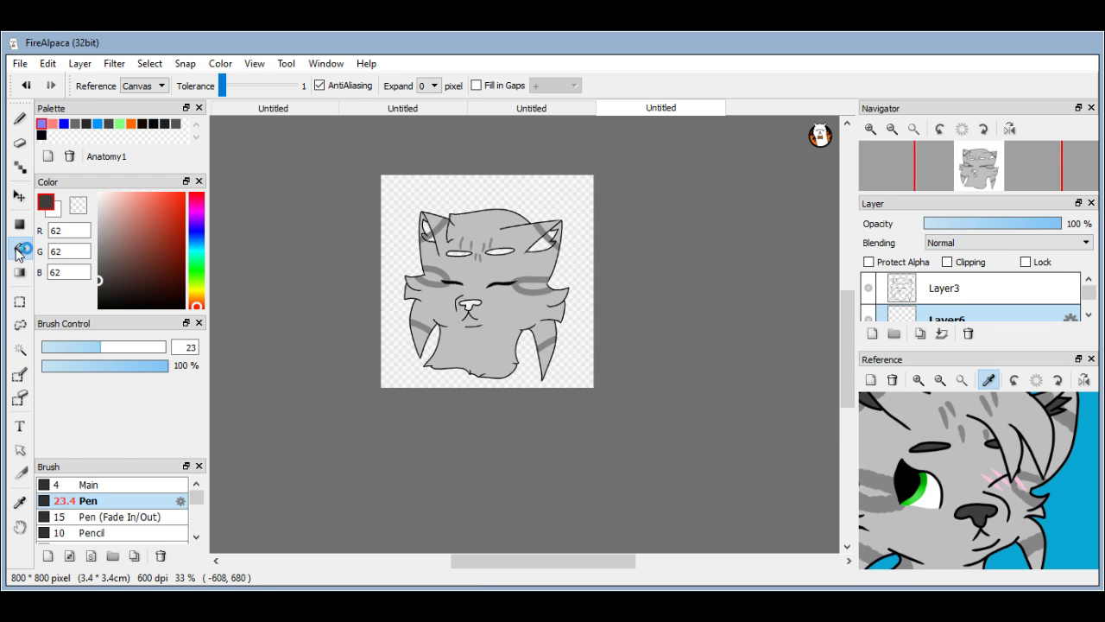
scroll(468, 325, up, 3)
scroll(471, 250, down, 2)
scroll(472, 259, up, 3)
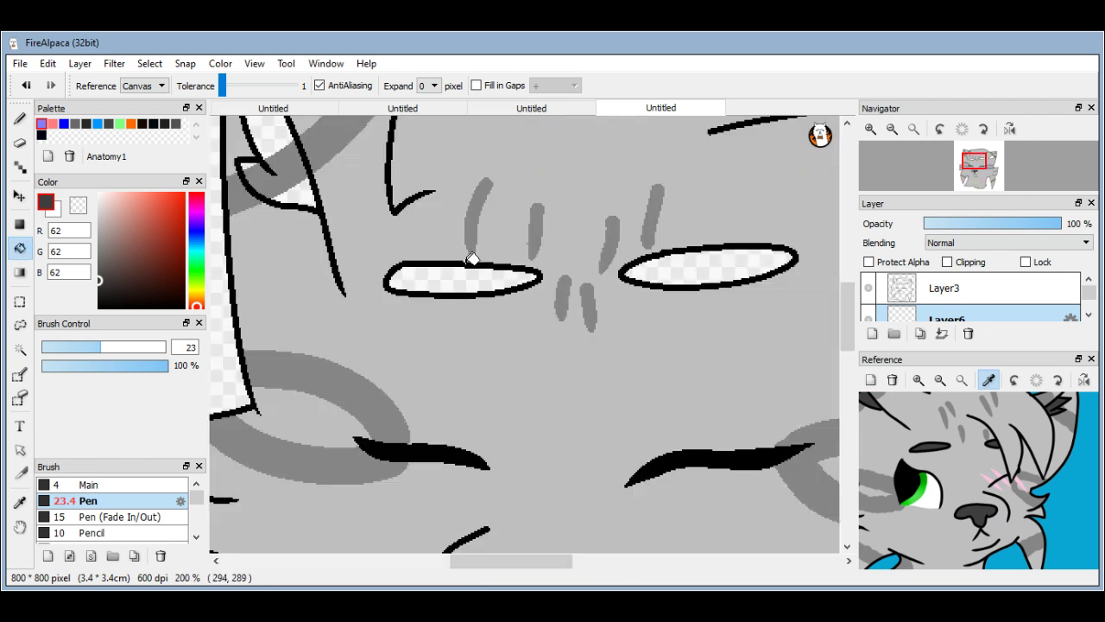
click(455, 285)
click(693, 266)
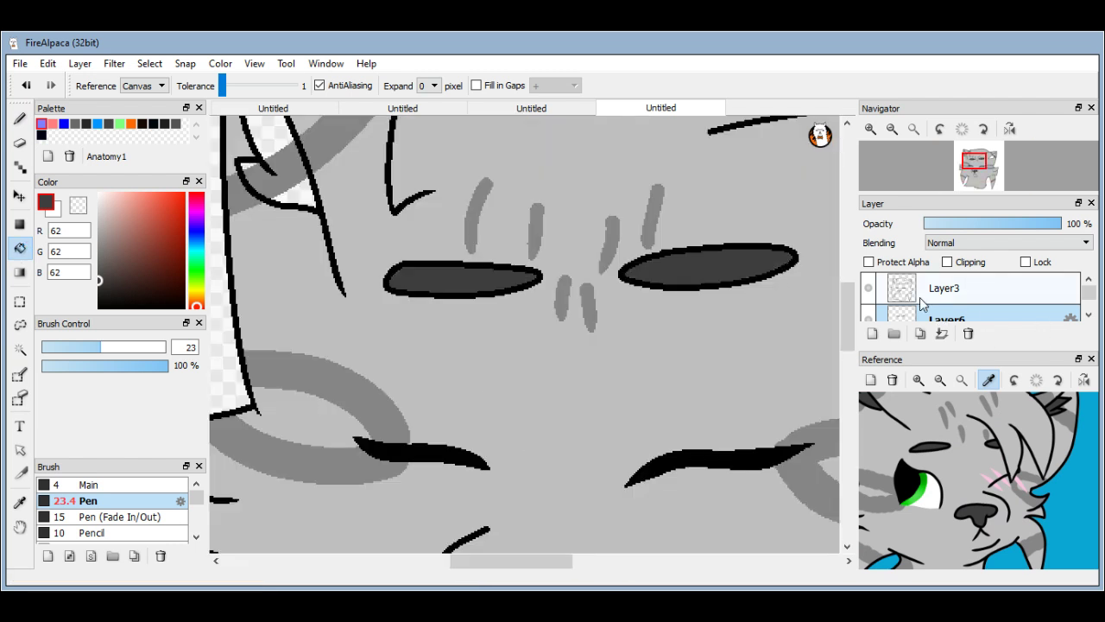
Fill the nose and both inner ears with the dark grey on Layer6, hiding the Layer5 stripes while filling.
scroll(921, 307, down, 1)
scroll(907, 310, down, 1)
click(871, 312)
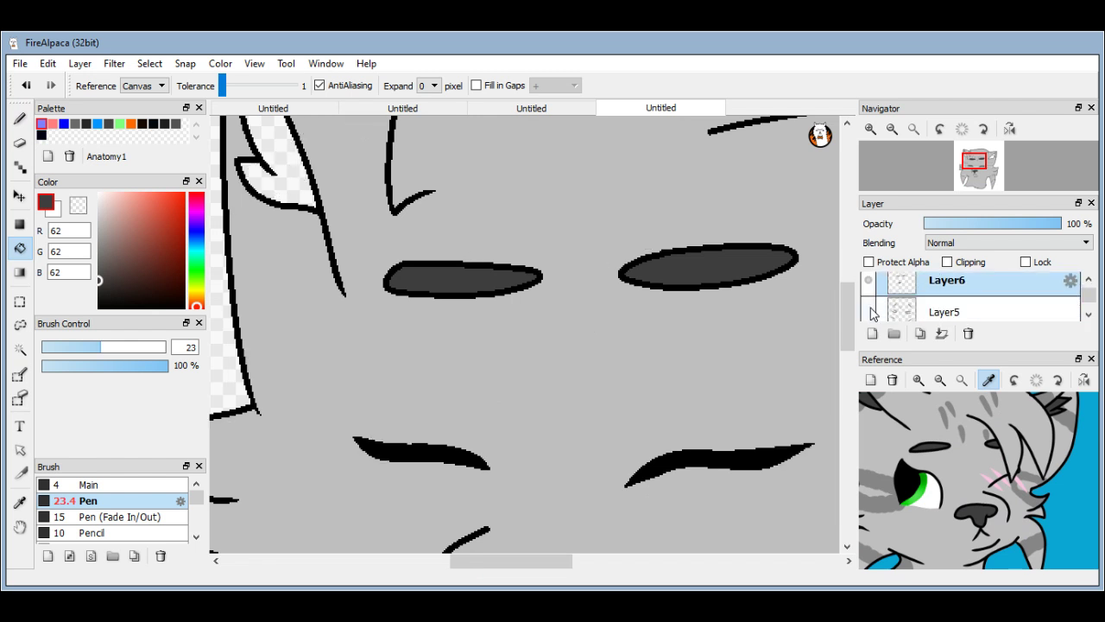
scroll(602, 392, down, 1)
scroll(429, 207, down, 2)
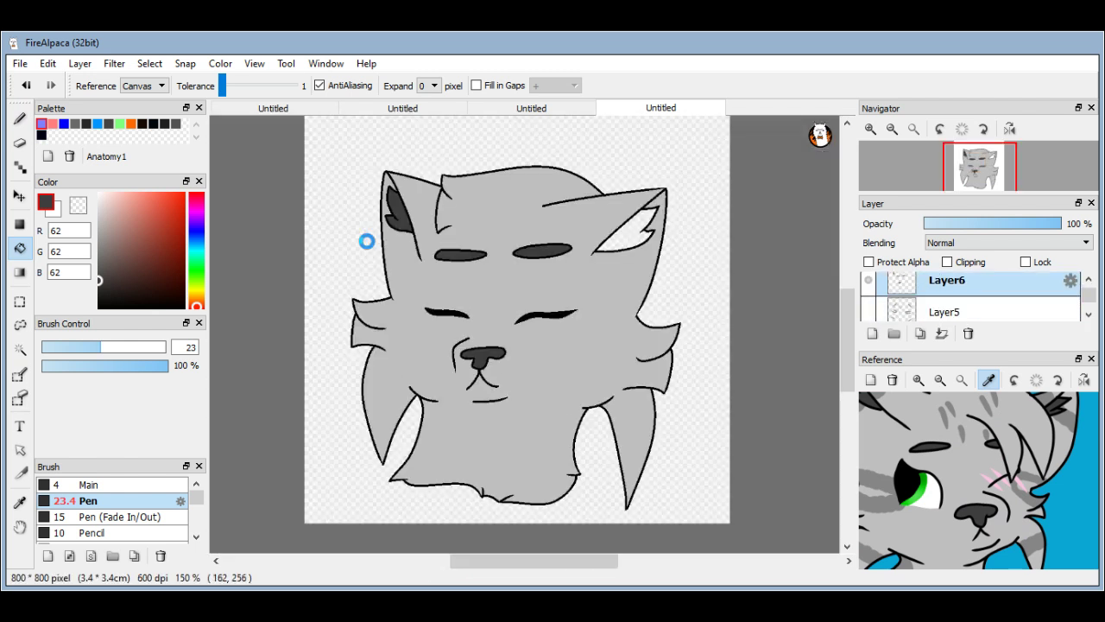
scroll(625, 229, up, 2)
click(630, 238)
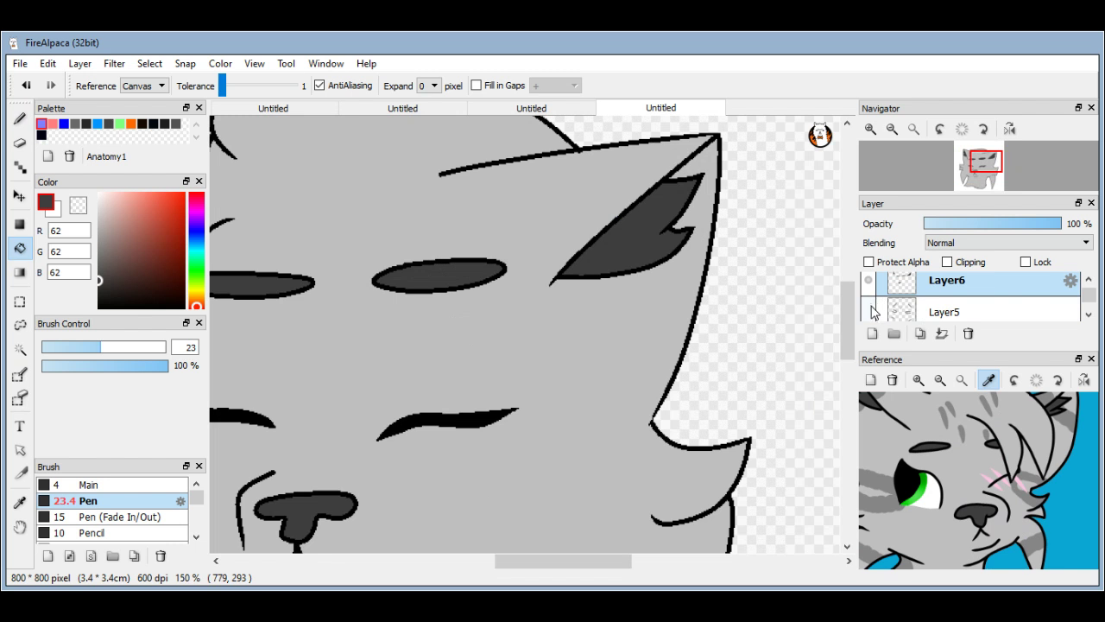
click(870, 312)
scroll(618, 237, down, 2)
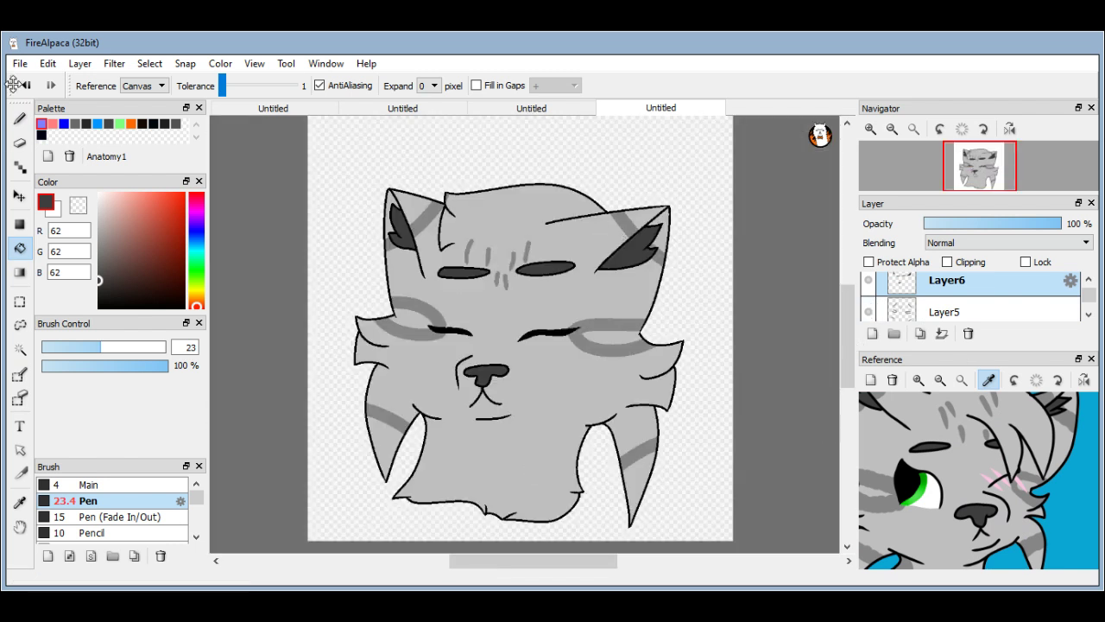
Sample the pink (247, 196, 223) from the marks beside the reference cat's eye.
scroll(984, 473, up, 5)
click(984, 472)
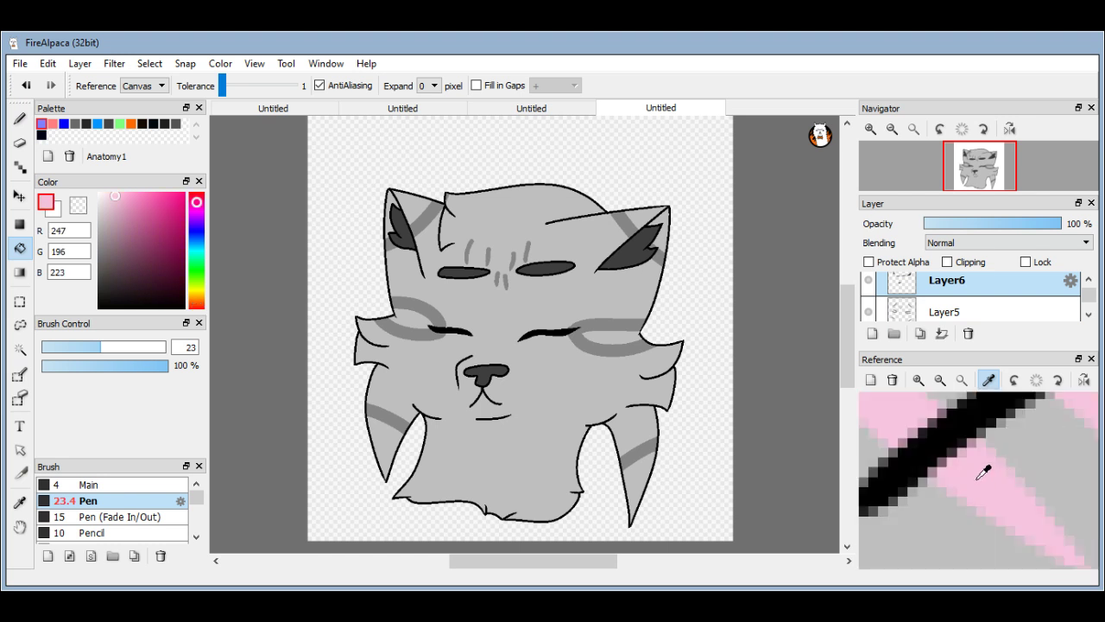
scroll(983, 472, down, 5)
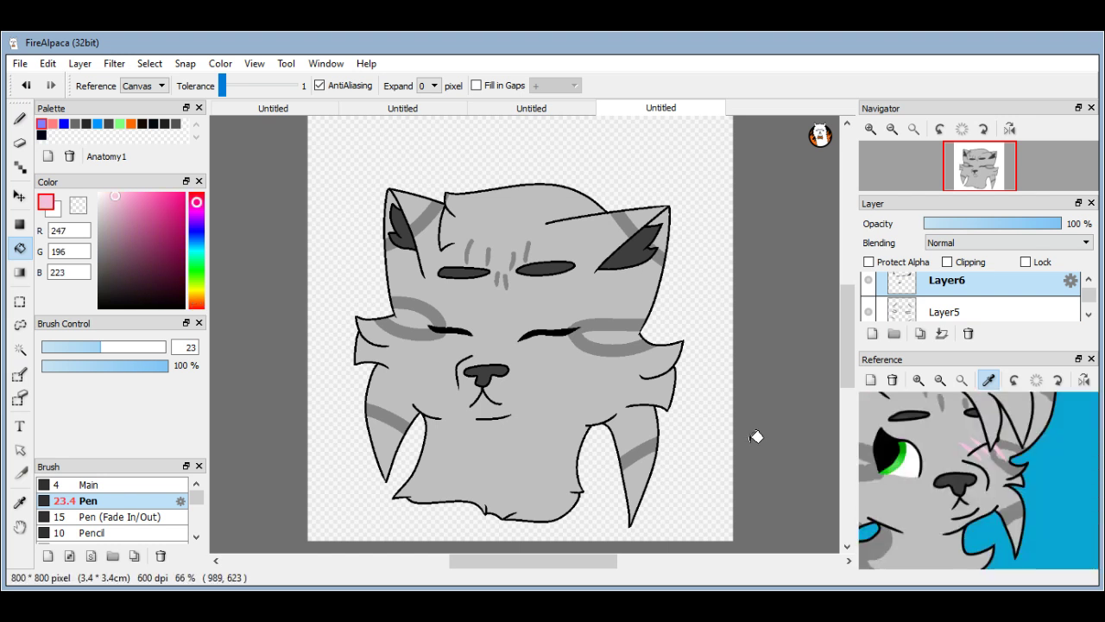
Try pink marks across the right-hand closed eye with the Pen at size 16.4, and undo them.
click(83, 349)
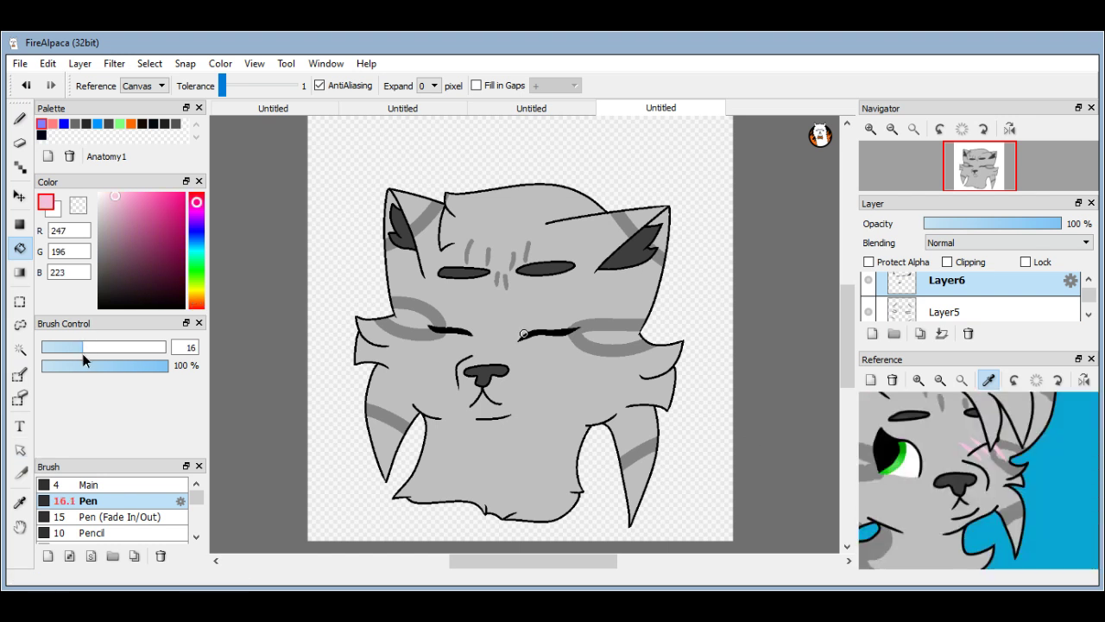
drag(83, 354, 84, 354)
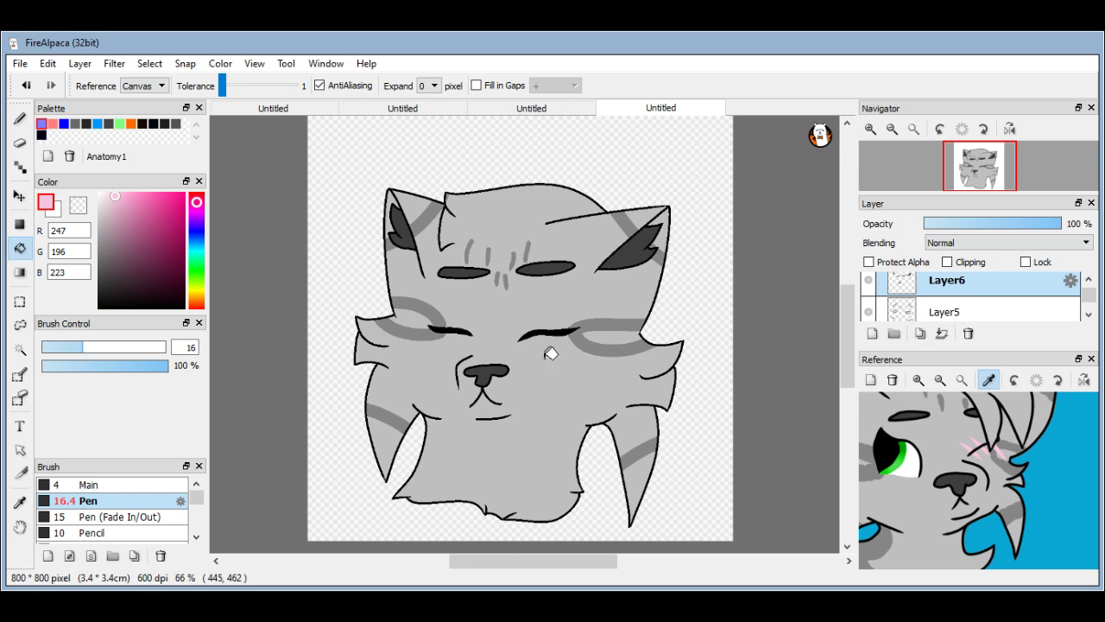
key(b)
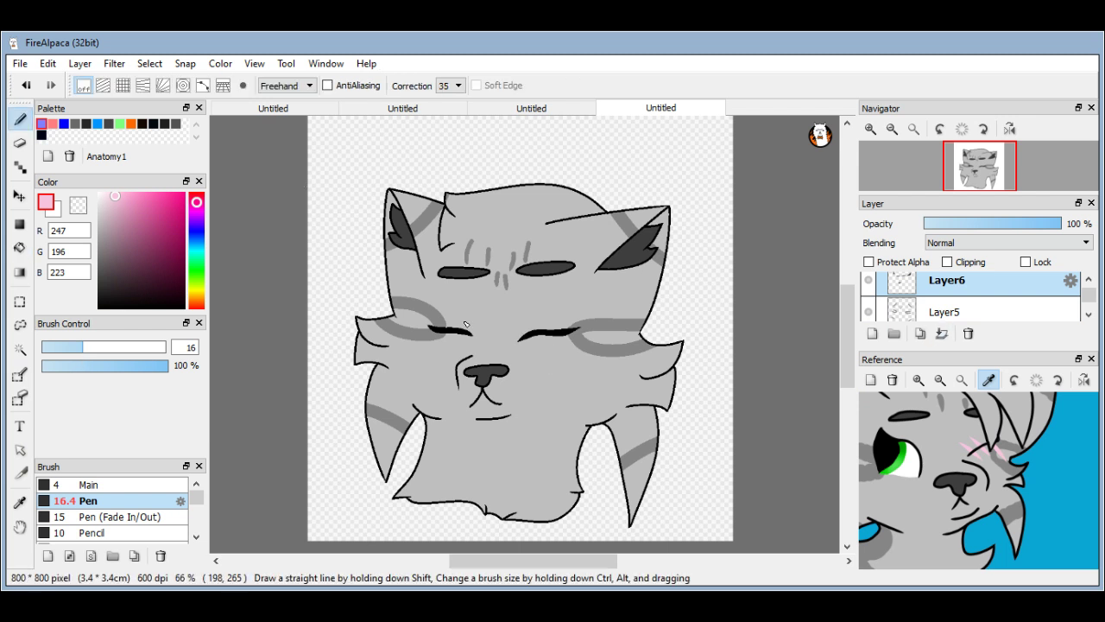
scroll(550, 336, up, 5)
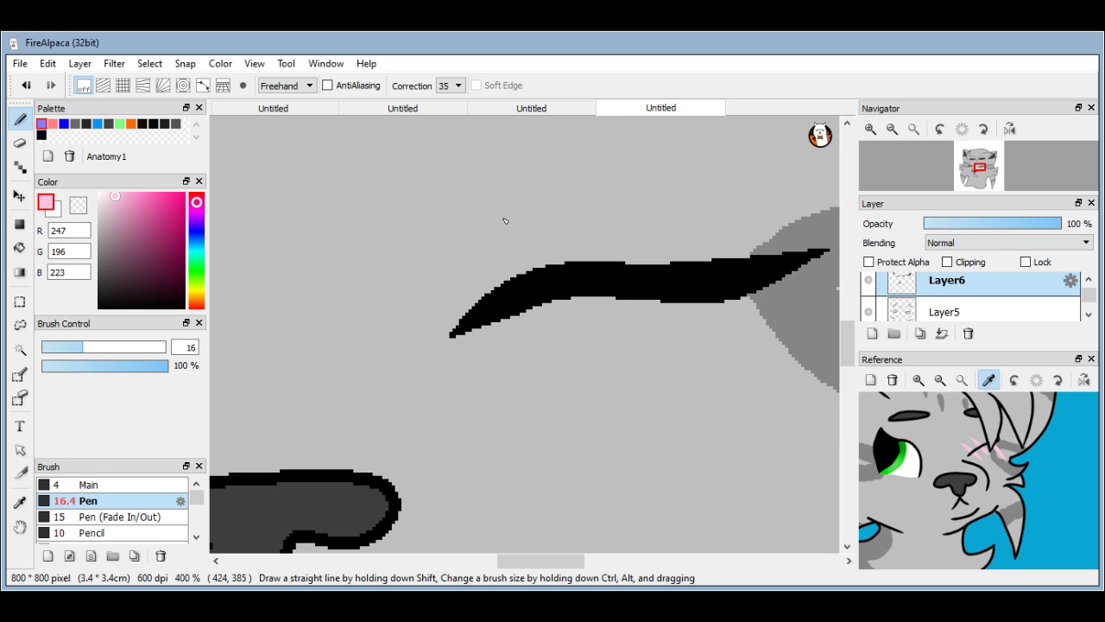
key(ctrl+z)
click(27, 85)
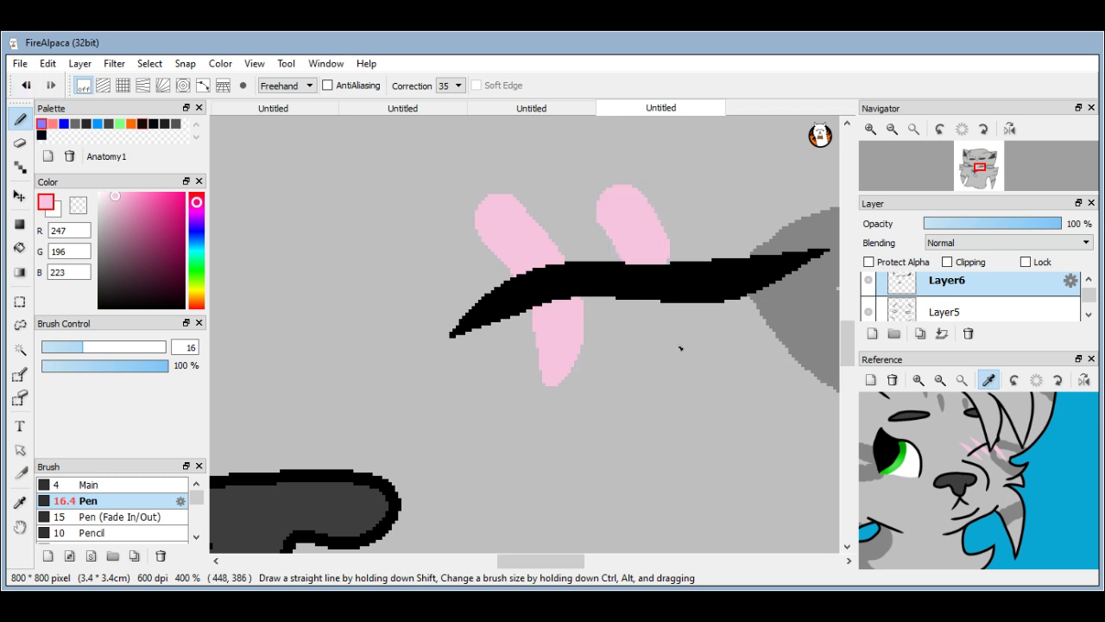
key(ctrl+y)
key(ctrl+y)
key(ctrl+z)
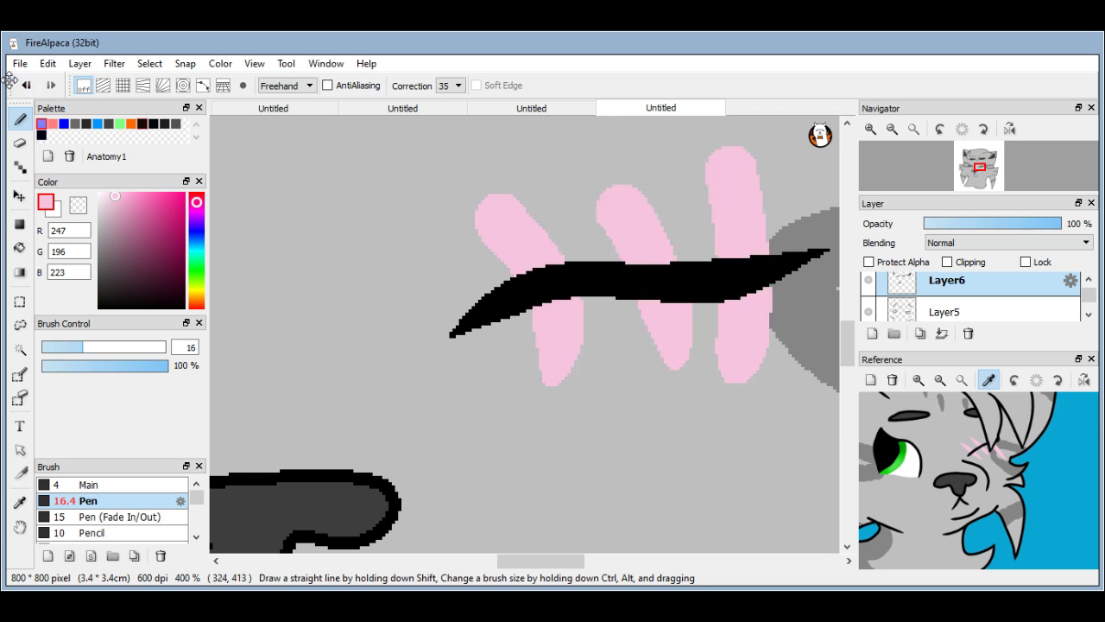
click(26, 84)
click(27, 84)
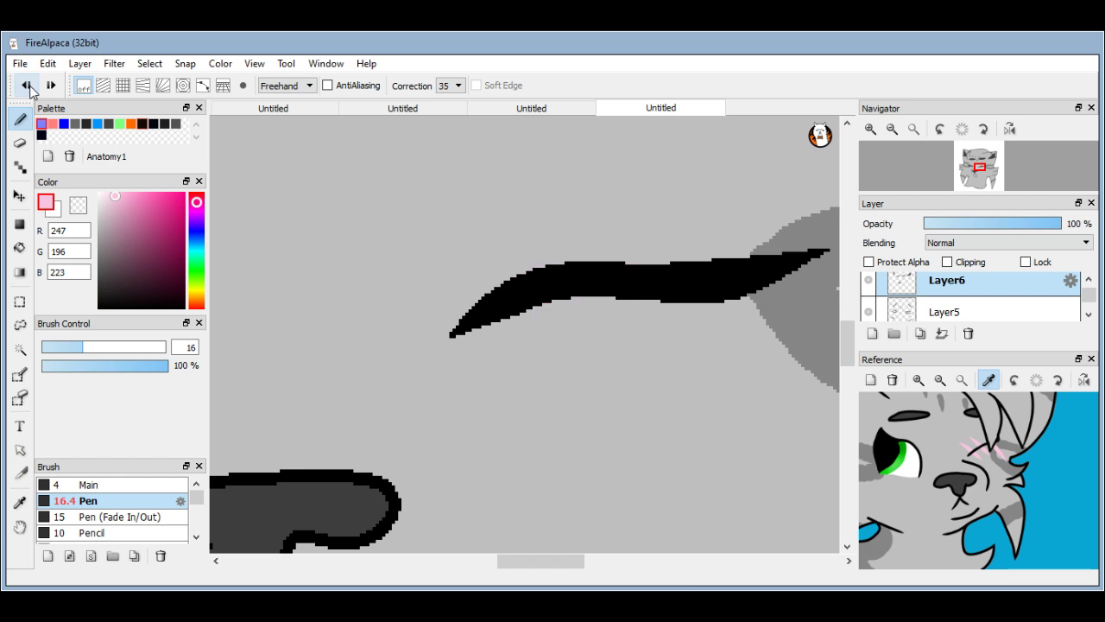
Draw three tapered pink marks across the right-hand closed eye with the size 15 Pen (Fade In/Out).
click(91, 518)
mouse_move(463, 216)
mouse_down()
mouse_move(494, 251)
mouse_move(532, 417)
mouse_up()
drag(581, 215, 635, 410)
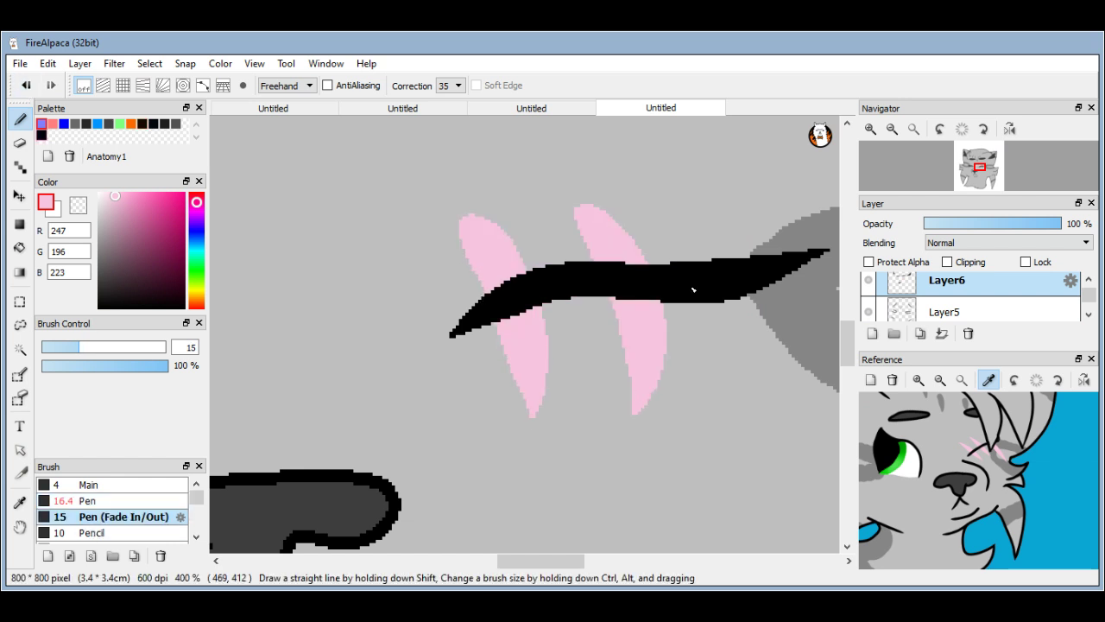
drag(695, 198, 721, 380)
scroll(585, 364, down, 2)
scroll(585, 364, down, 3)
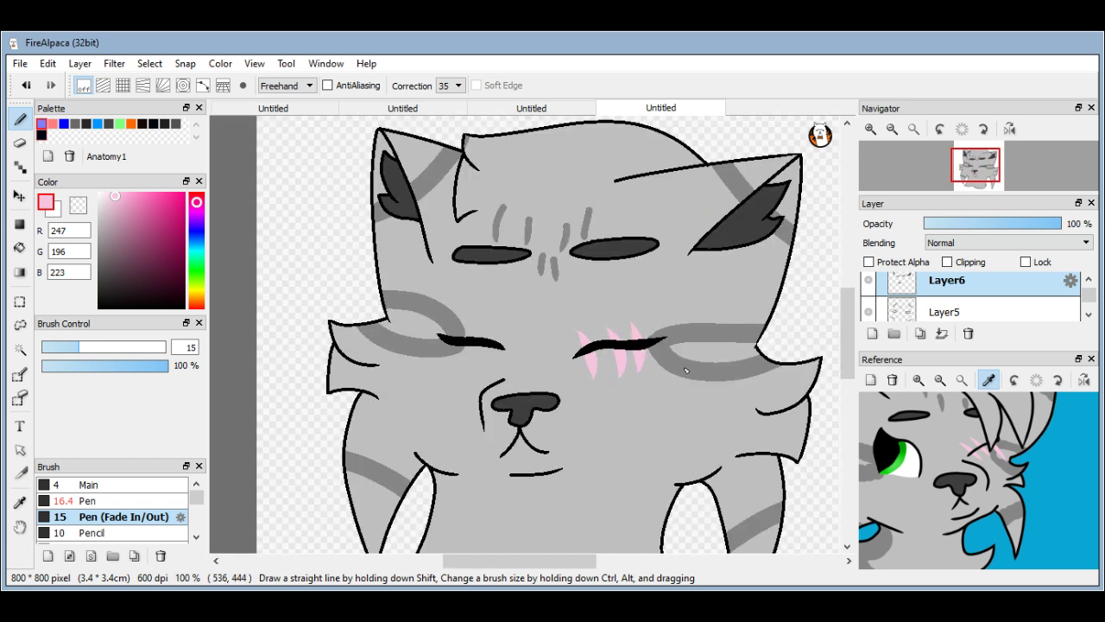
Redraw the three pink marks across the right-hand closed eye as thin tapered strokes, using the Pen (Fade In/Out) at size 4.6.
scroll(685, 370, up, 3)
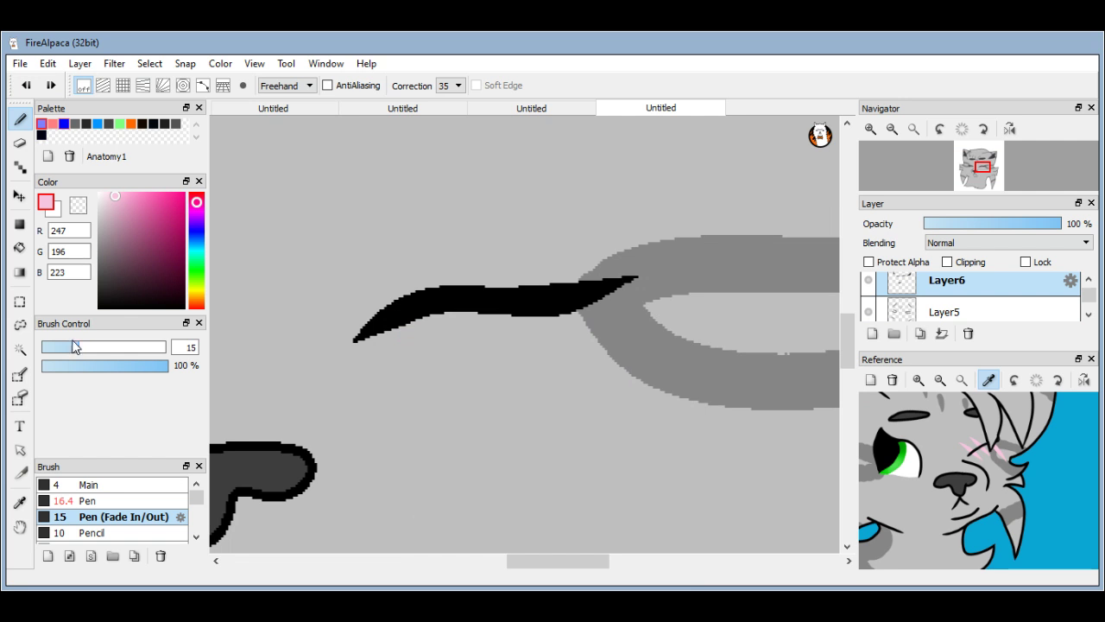
drag(73, 344, 58, 351)
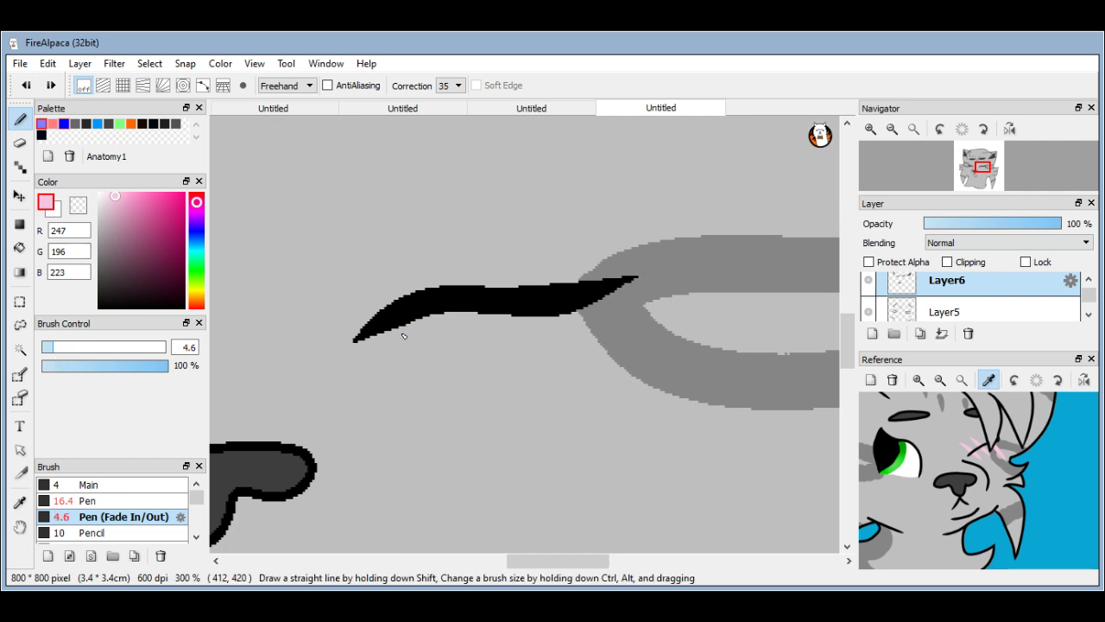
scroll(357, 221, up, 1)
mouse_move(362, 233)
mouse_down()
mouse_move(403, 257)
mouse_move(425, 380)
mouse_up()
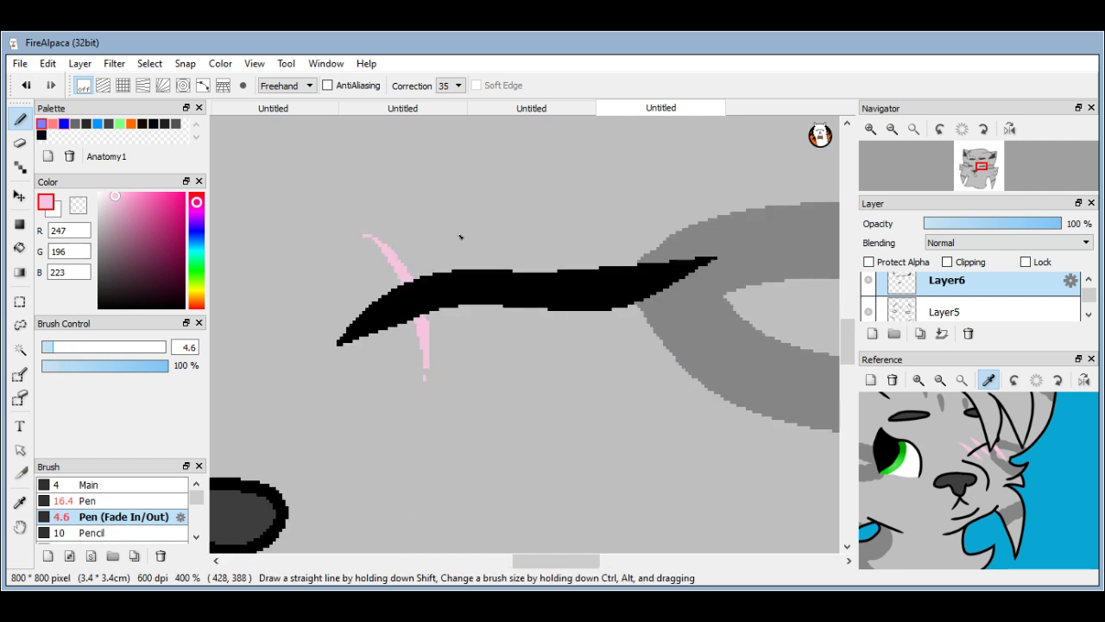
drag(461, 237, 518, 395)
mouse_move(540, 232)
mouse_down()
mouse_move(587, 316)
mouse_move(584, 384)
mouse_up()
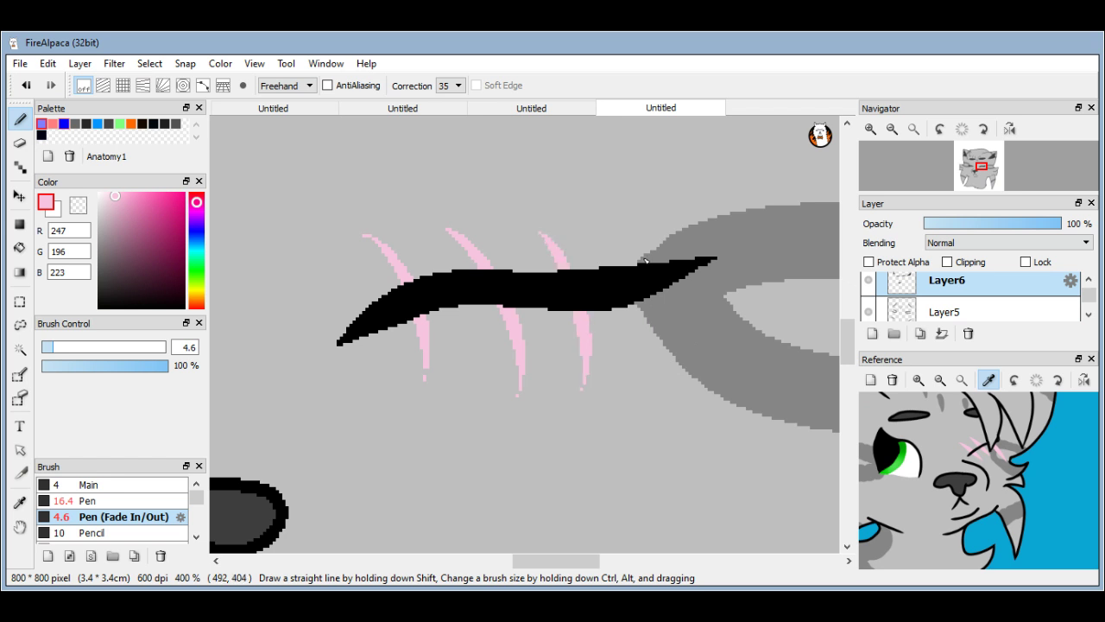
drag(614, 245, 634, 258)
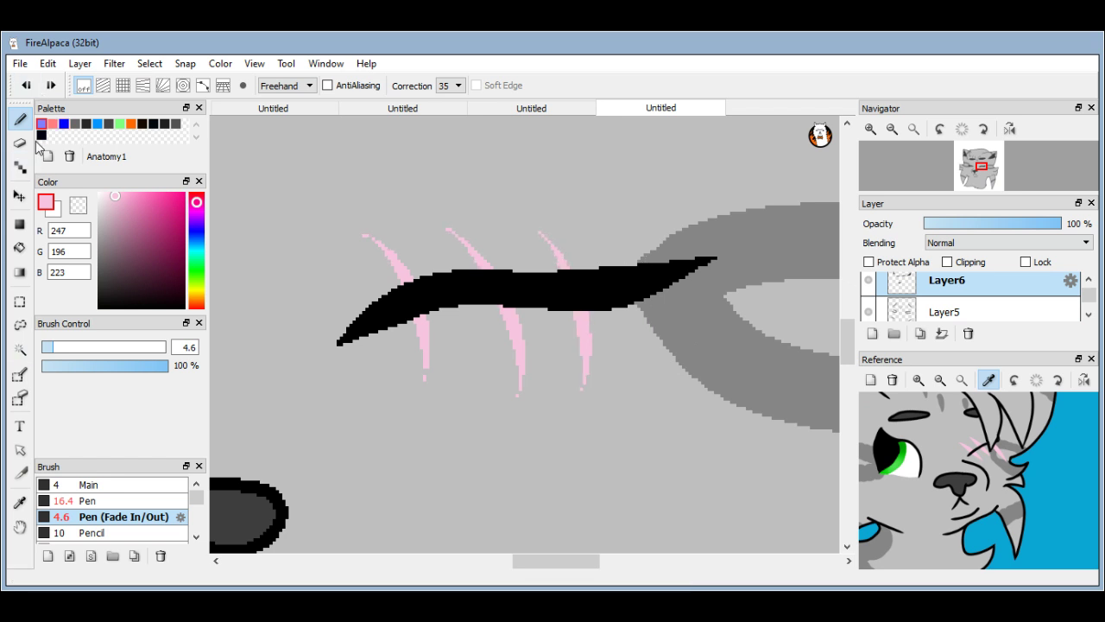
Erase the stray pixels at the lower ends of the pink marks with the Main brush eraser at size 3.3.
click(20, 143)
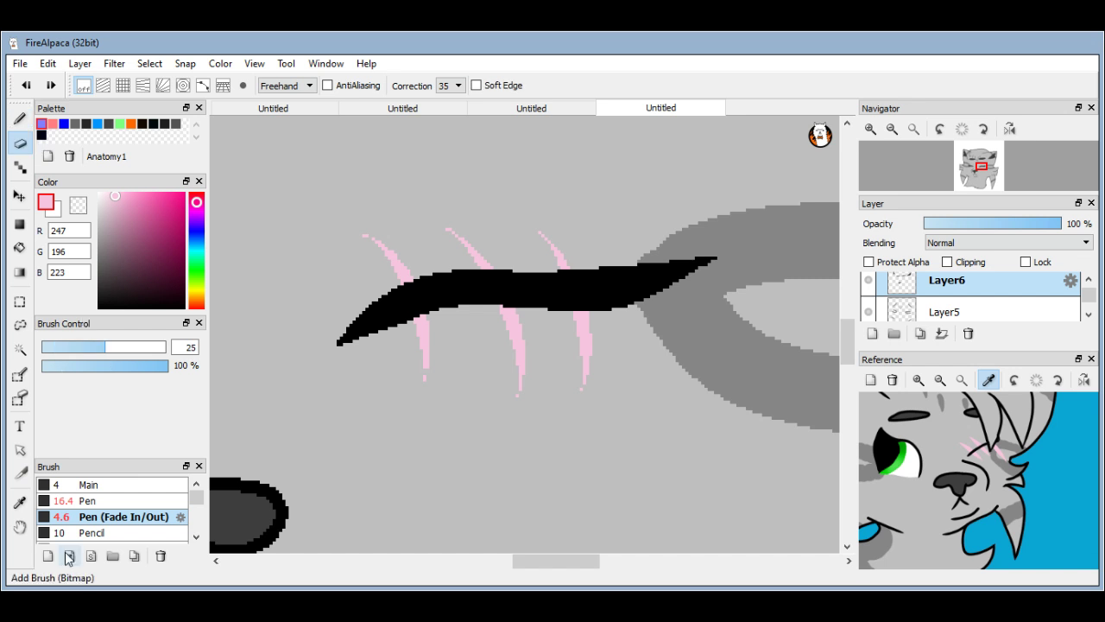
click(87, 484)
drag(96, 346, 49, 378)
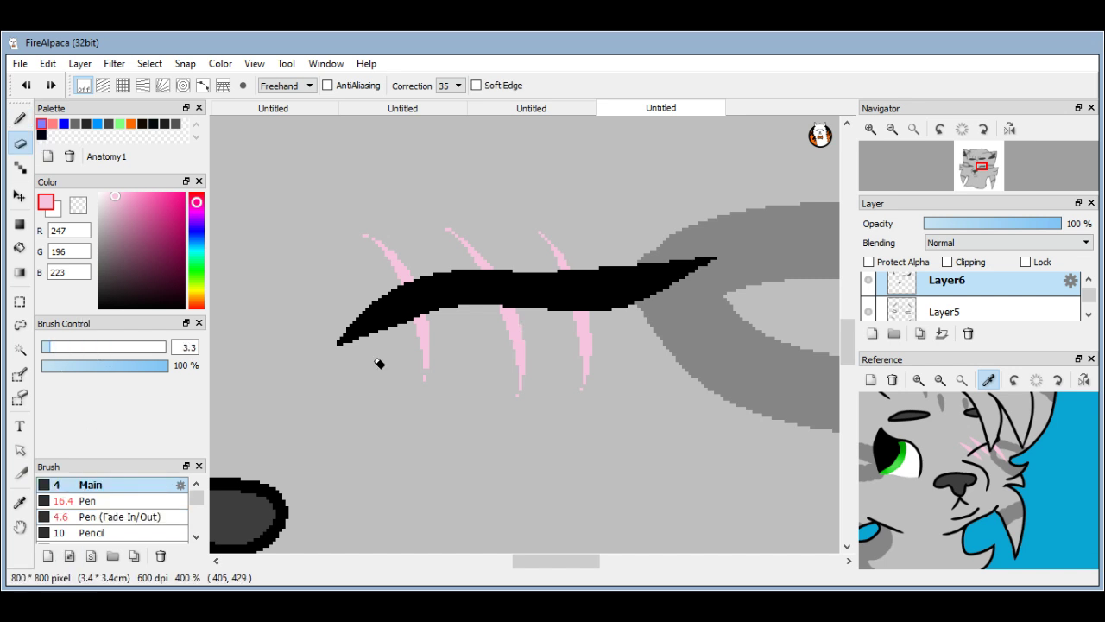
scroll(379, 364, up, 3)
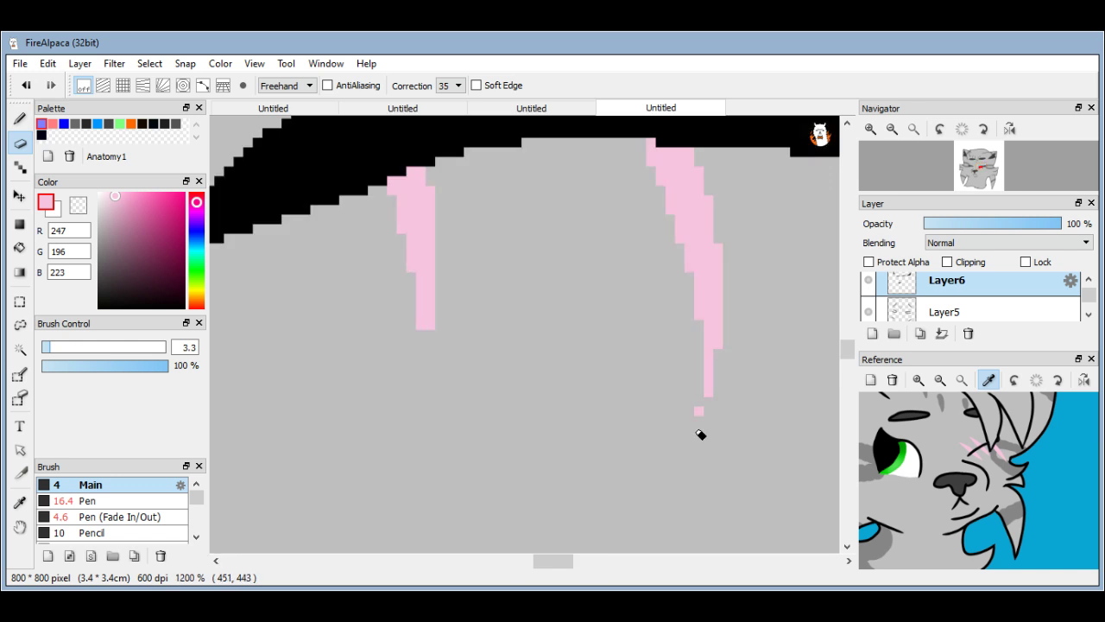
scroll(652, 386, down, 2)
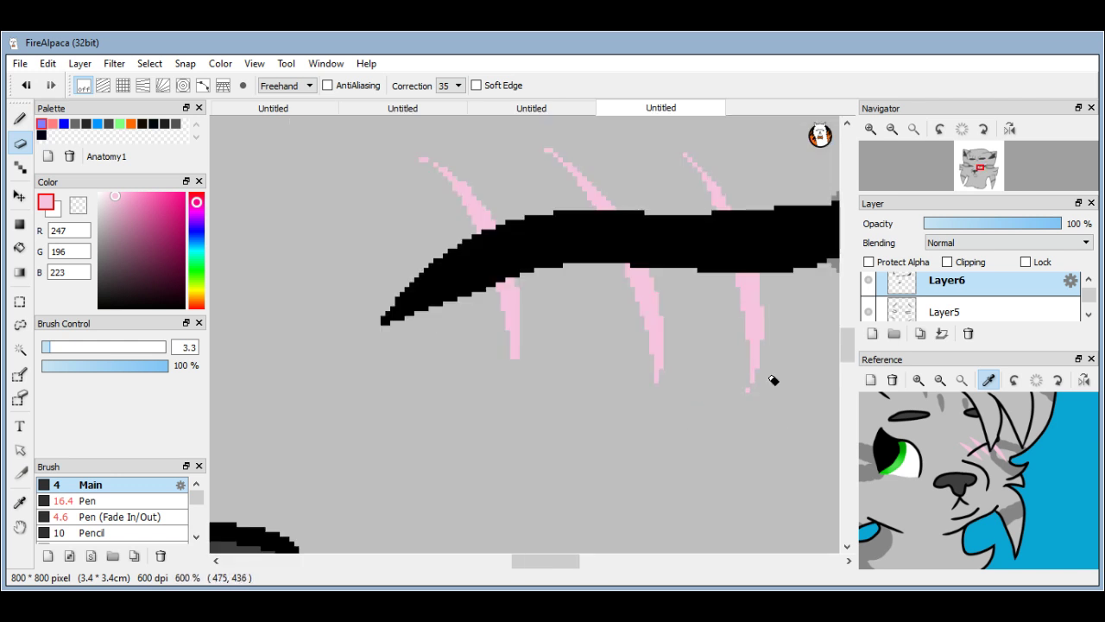
scroll(772, 380, down, 3)
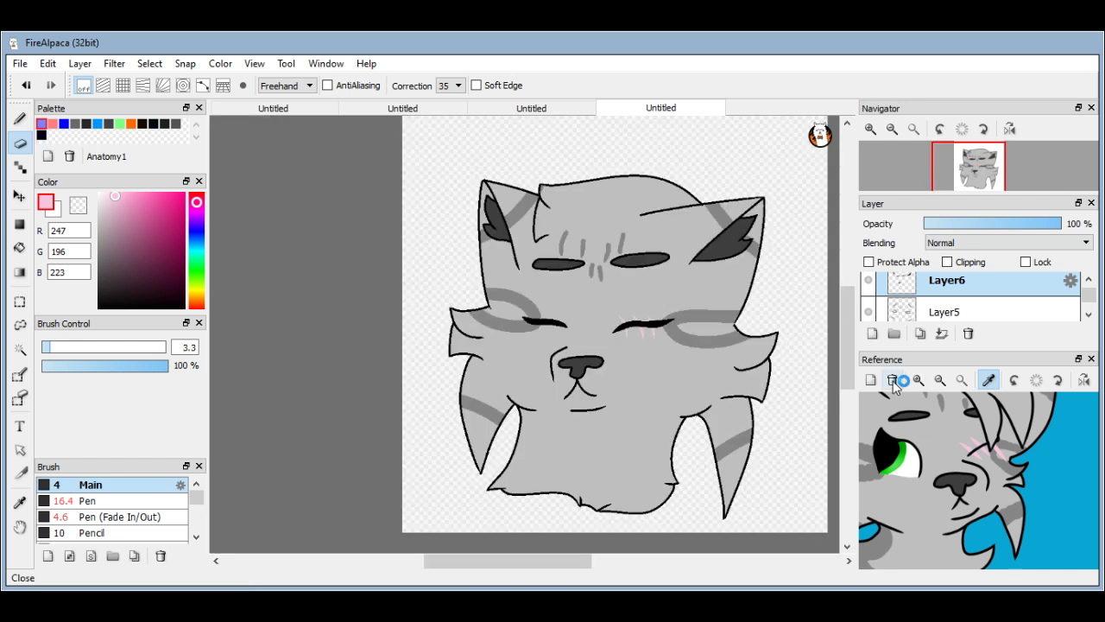
Replace the reference picture with the written shading-colour guide and read its rule for shading grey.
click(895, 381)
click(867, 383)
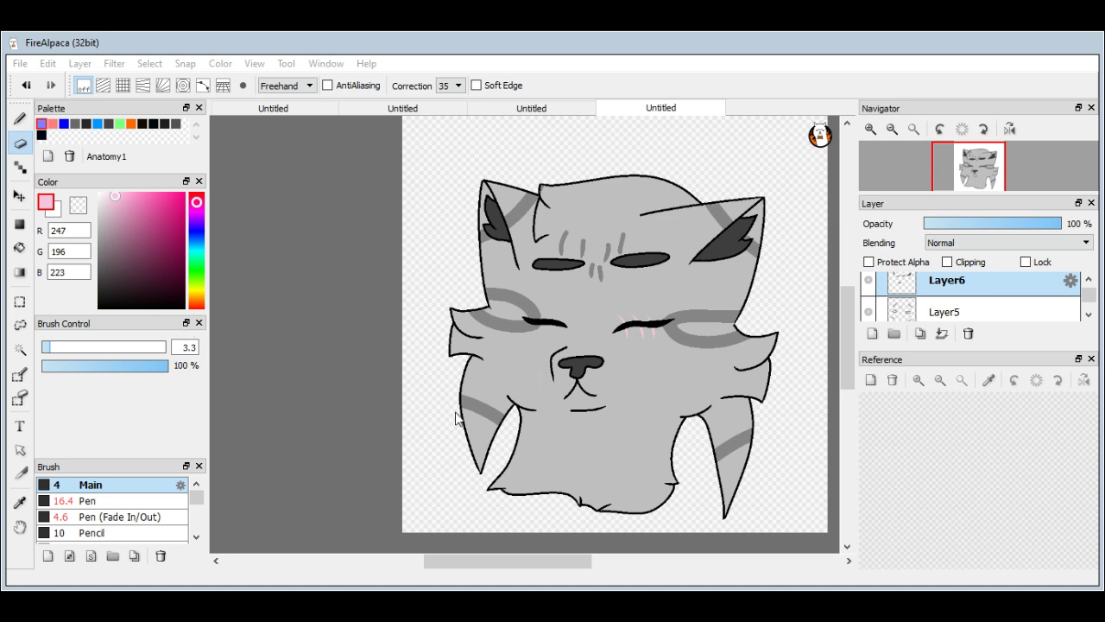
scroll(999, 452, up, 2)
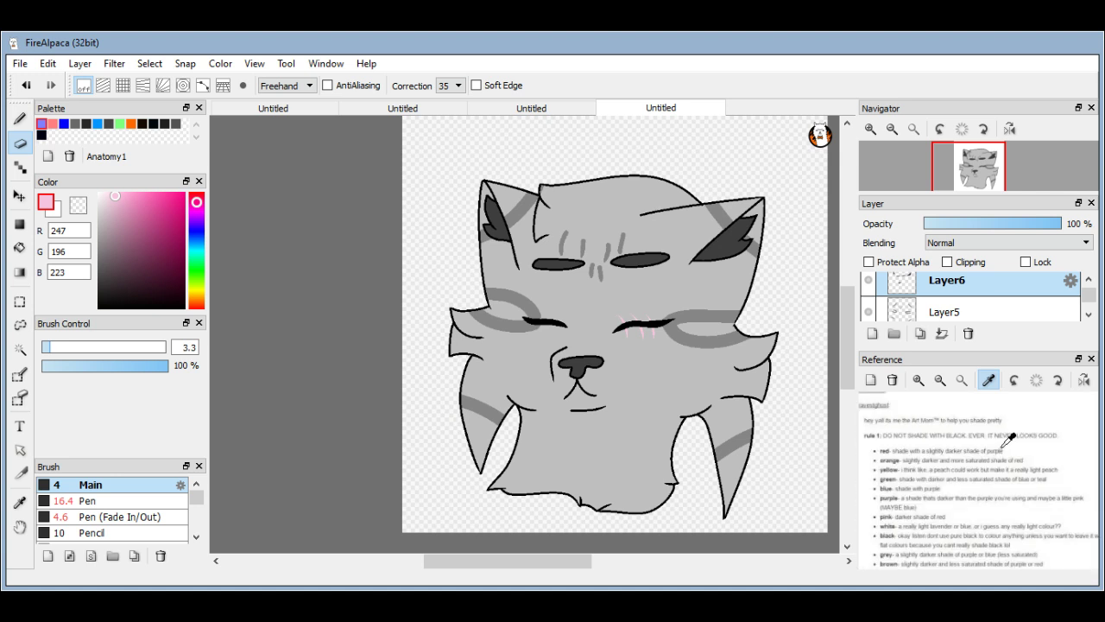
scroll(905, 510, up, 1)
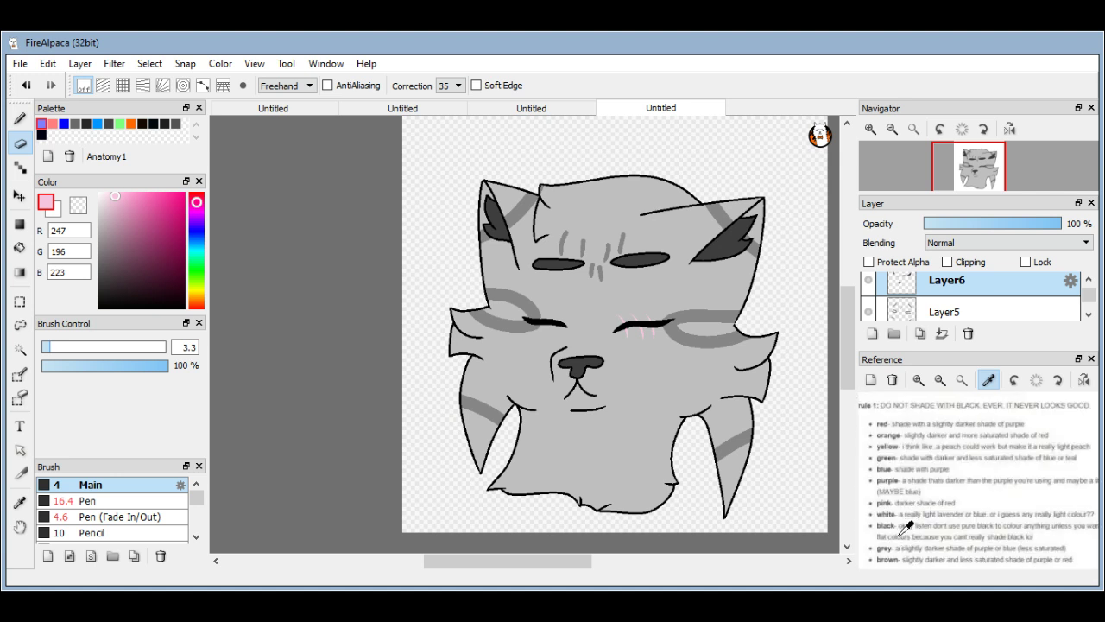
scroll(993, 544, up, 3)
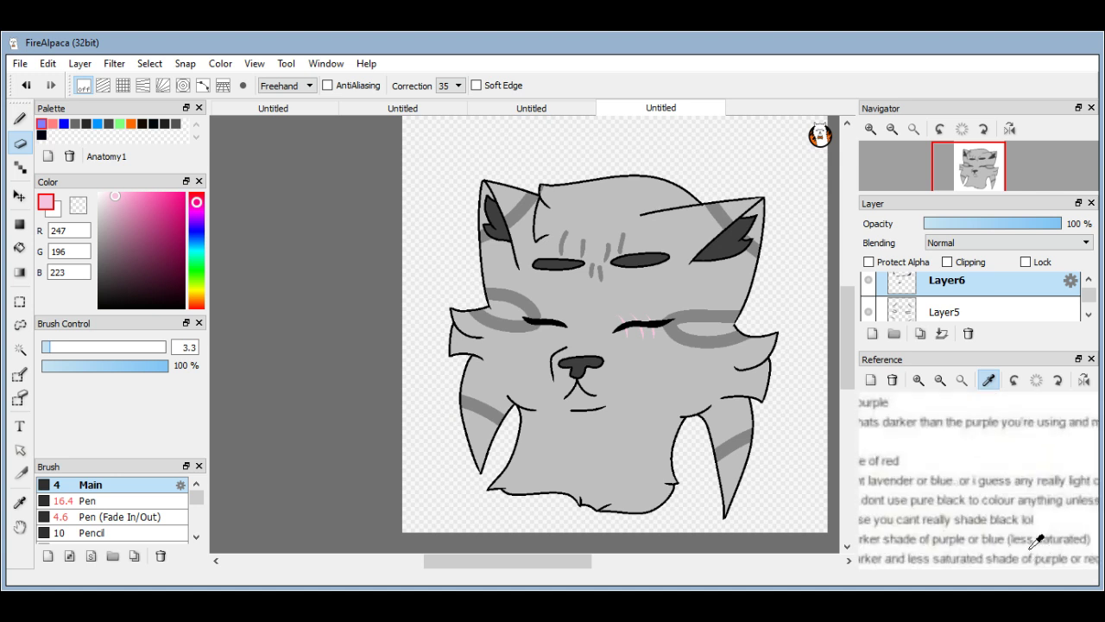
scroll(1032, 497, up, 3)
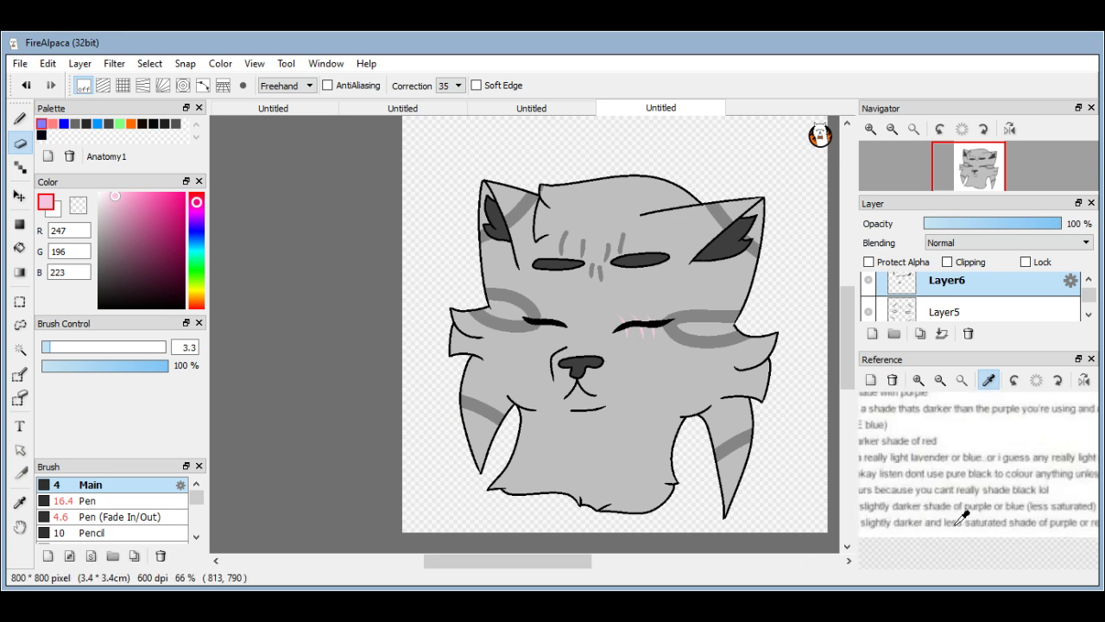
Add a new layer above Layer6 and set a muted purple (114, 104, 133) as the brush colour for shading.
alt+click(685, 382)
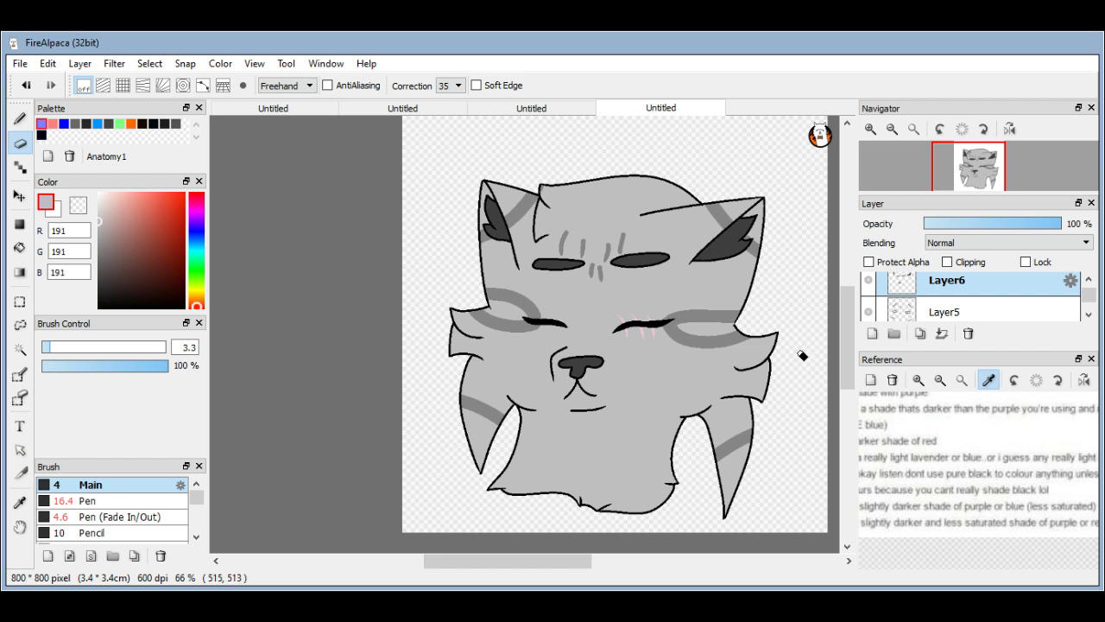
click(871, 335)
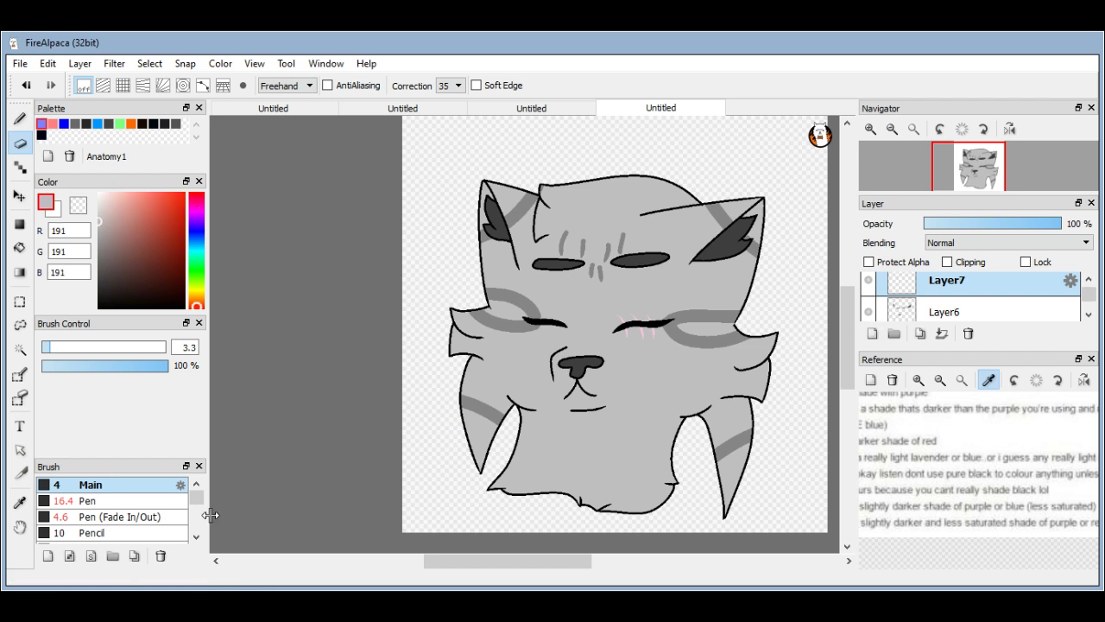
click(200, 235)
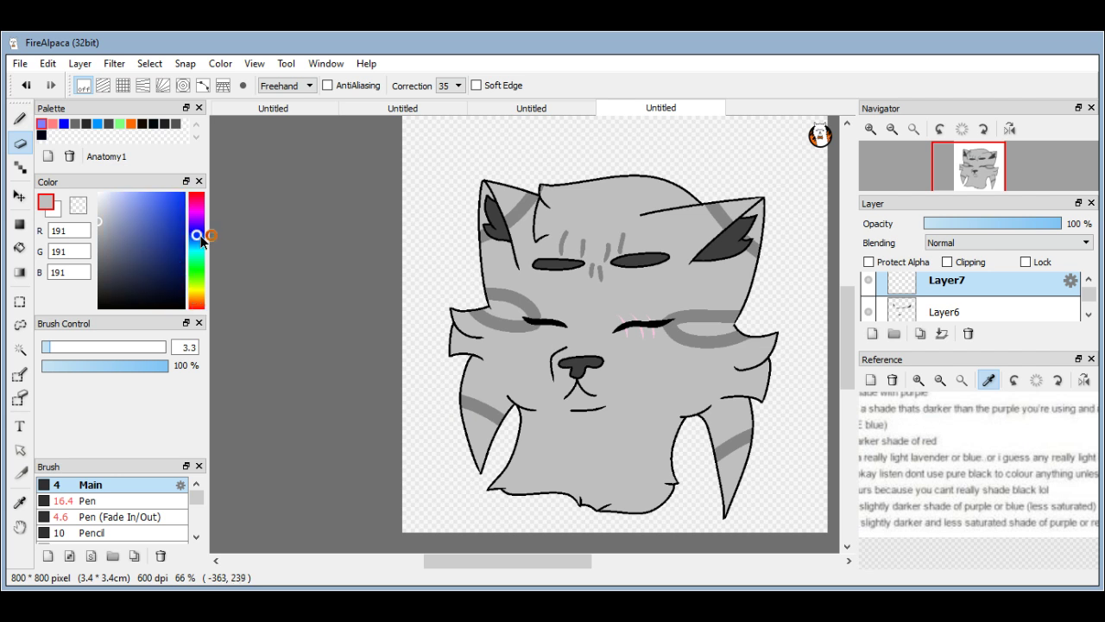
drag(198, 224, 196, 221)
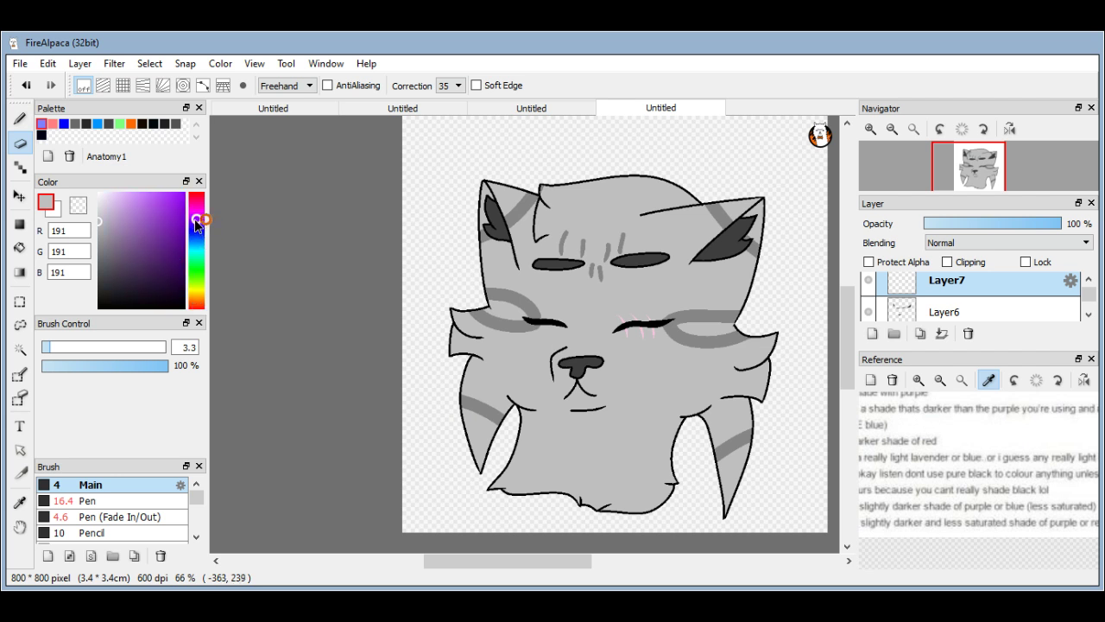
click(117, 248)
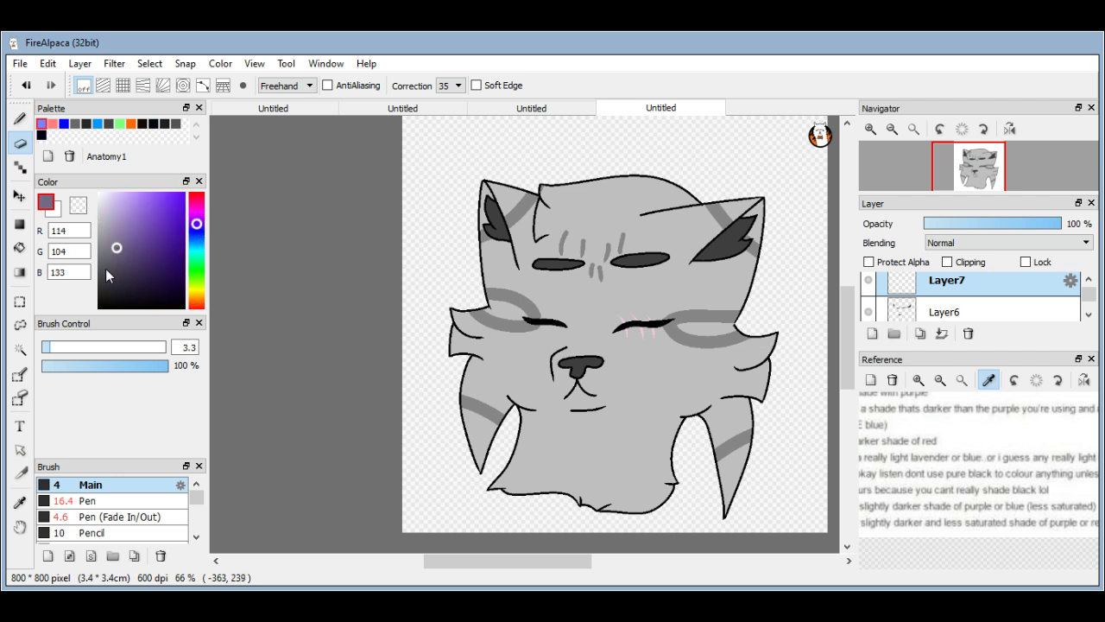
click(20, 118)
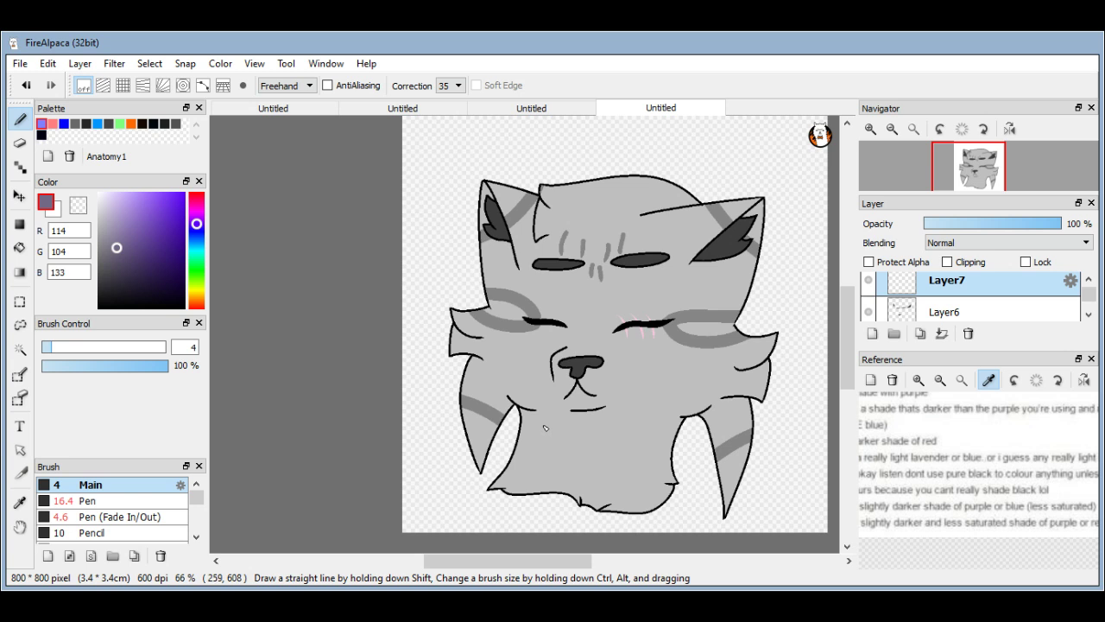
Try shading strokes along the curved line beside the nose with the size 4 Main brush, including at 50% opacity, and undo them.
scroll(545, 427, up, 4)
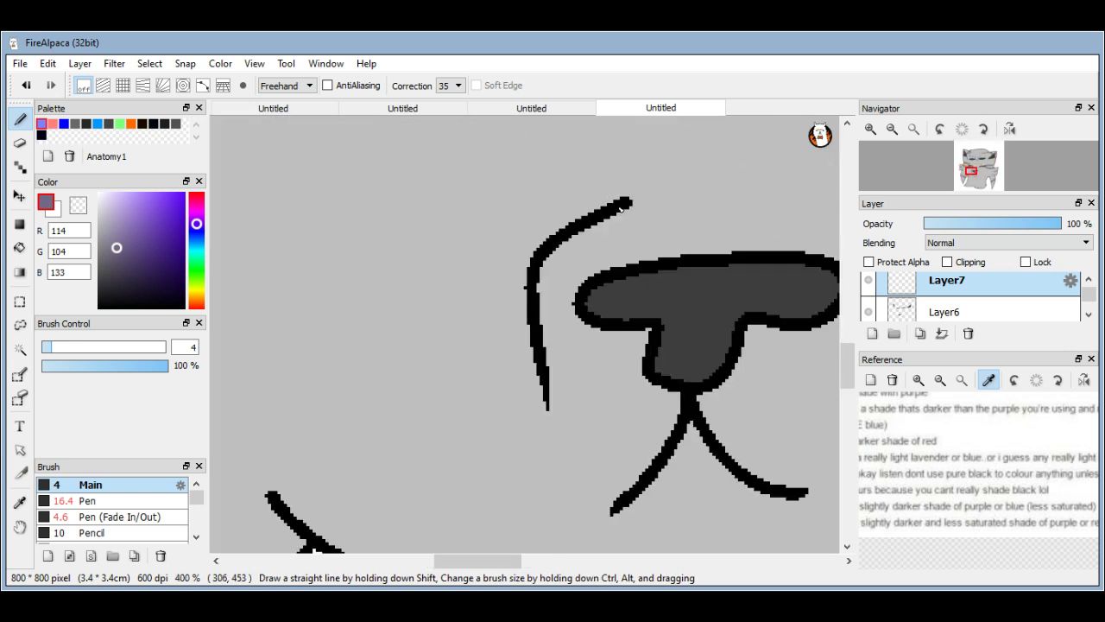
mouse_move(622, 207)
mouse_down()
mouse_move(595, 211)
mouse_move(536, 255)
mouse_move(525, 371)
mouse_up()
click(26, 84)
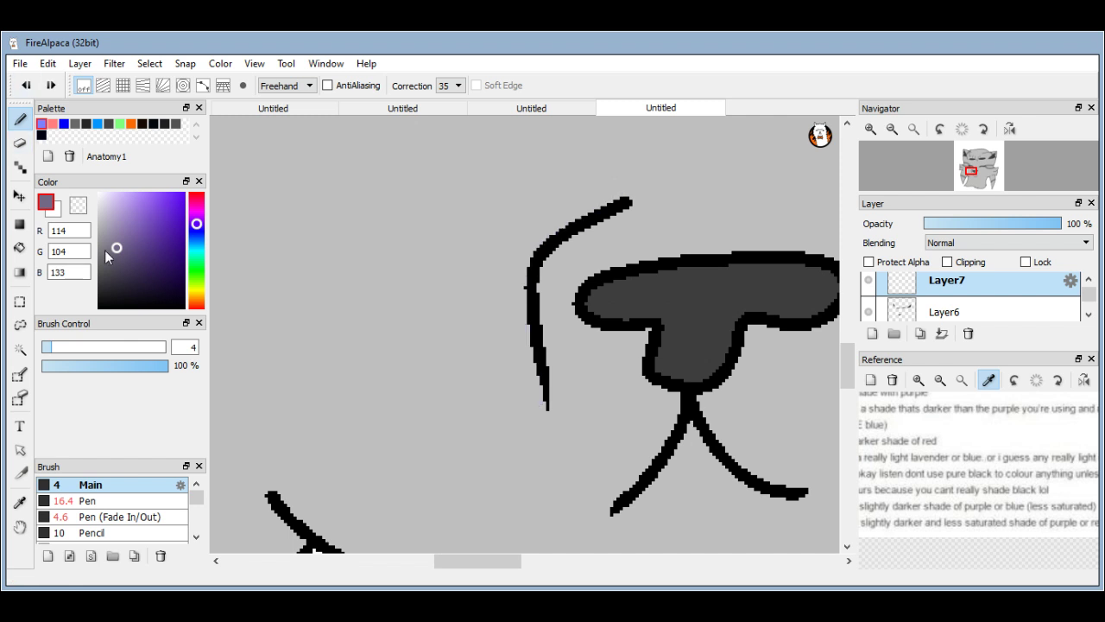
drag(112, 366, 107, 372)
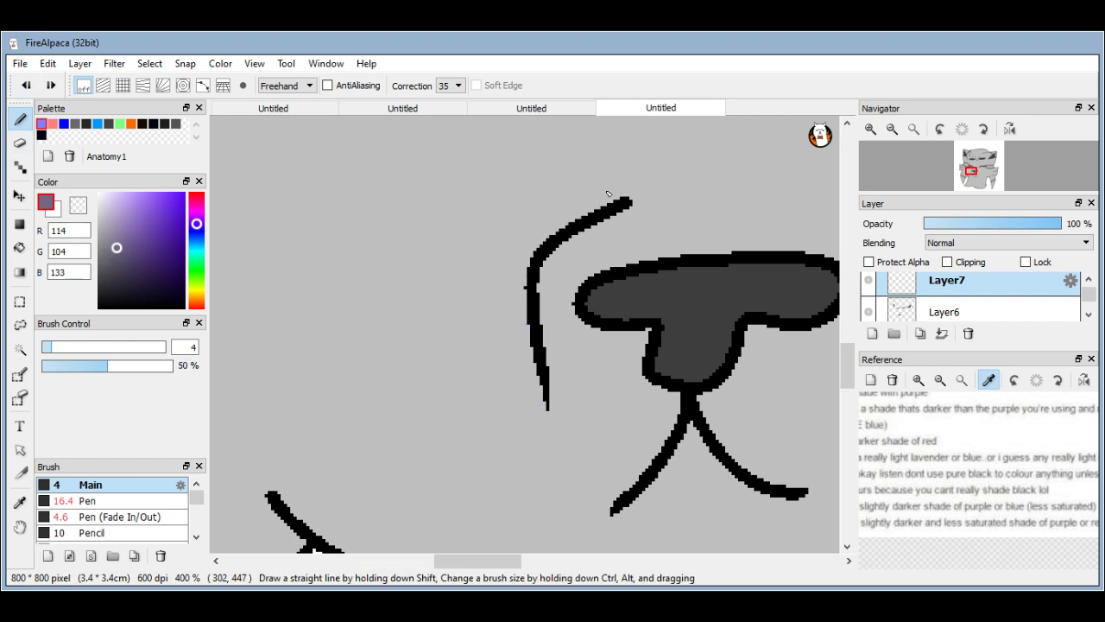
mouse_move(616, 197)
mouse_down()
mouse_move(530, 245)
mouse_move(531, 320)
mouse_move(550, 378)
mouse_up()
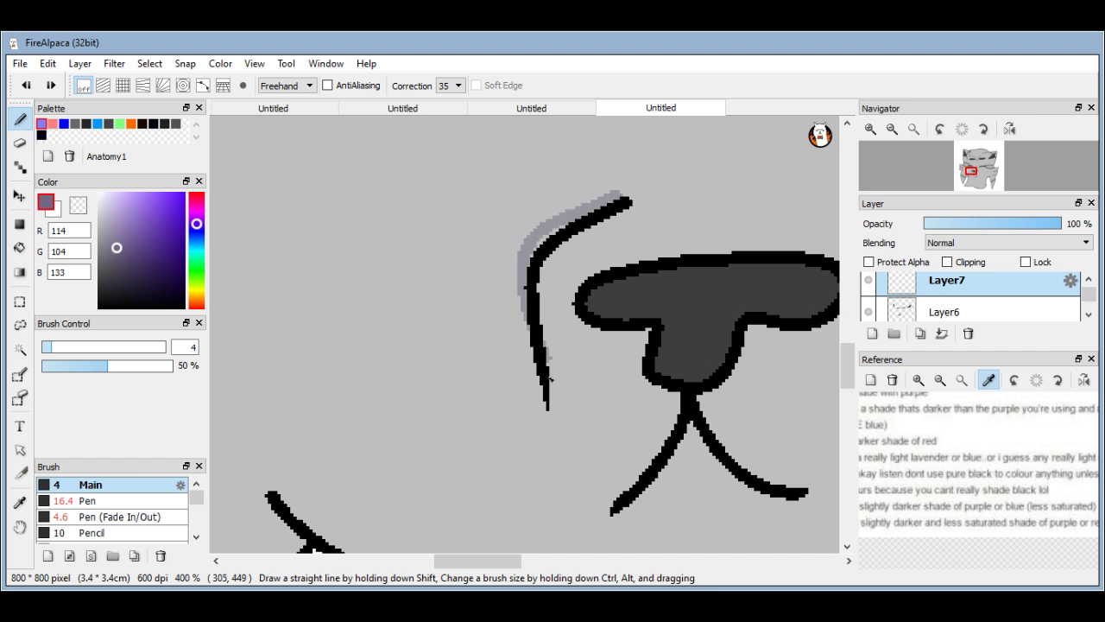
key(ctrl+z)
Shade the outer side of the curved line beside the nose in purple with the Pen at size 4.9 and full opacity.
click(104, 502)
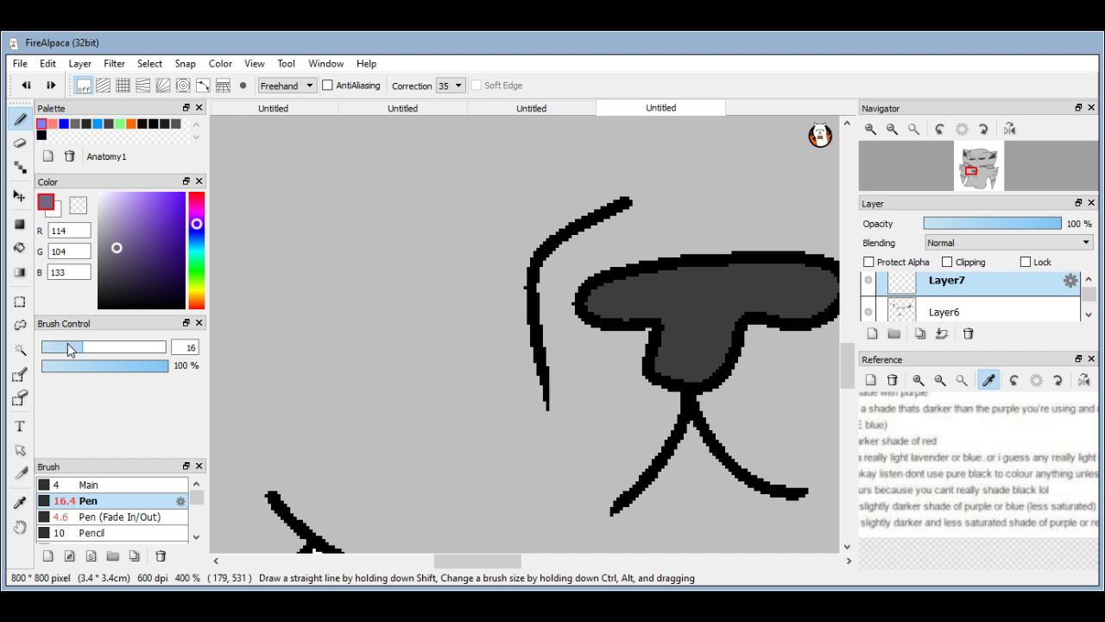
drag(71, 349, 54, 366)
scroll(524, 335, up, 1)
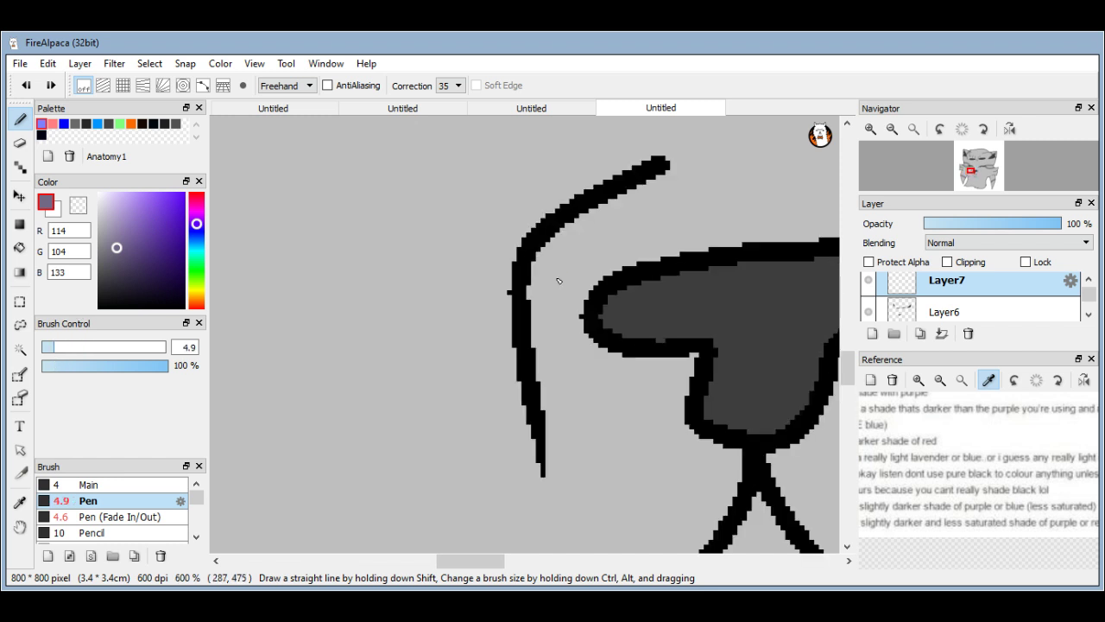
click(643, 157)
mouse_move(643, 163)
mouse_down()
mouse_move(518, 216)
mouse_move(479, 428)
mouse_move(502, 454)
mouse_up()
click(25, 85)
click(651, 158)
mouse_move(651, 160)
mouse_down()
mouse_move(556, 204)
mouse_move(511, 260)
mouse_move(519, 380)
mouse_move(549, 457)
mouse_up()
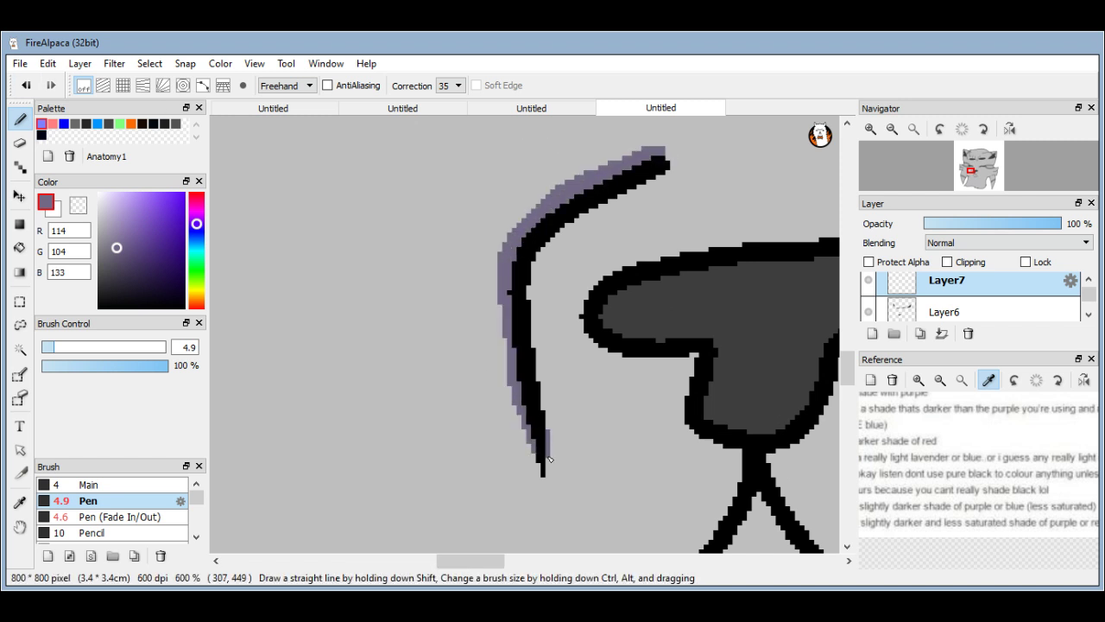
scroll(547, 393, down, 3)
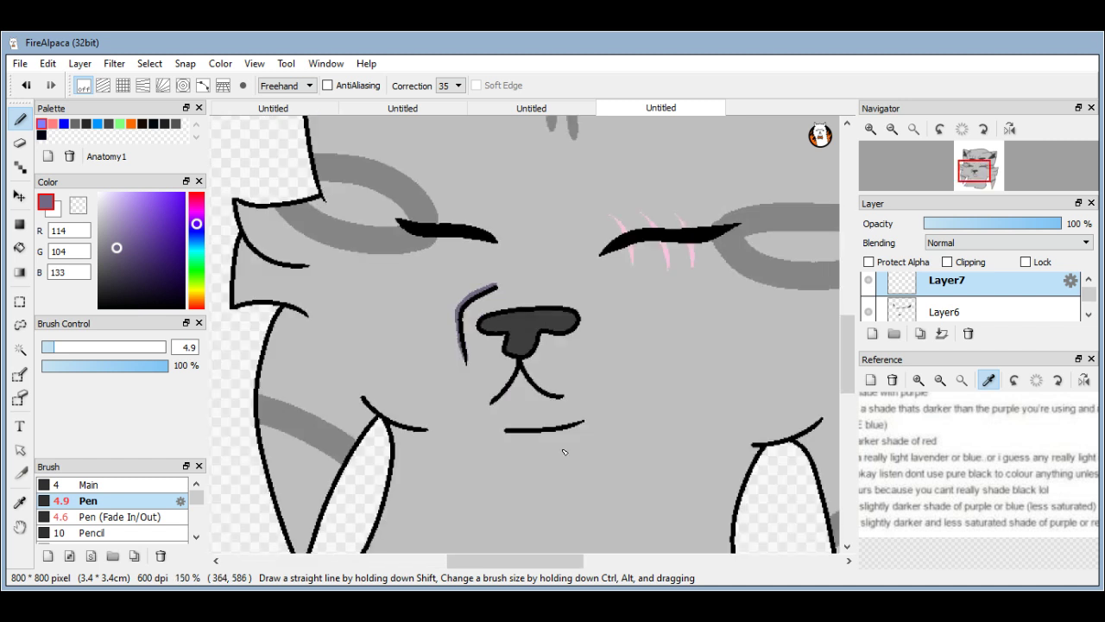
Draw a purple shadow stroke along the underside of the short line below the mouth.
scroll(563, 452, up, 4)
mouse_move(654, 365)
mouse_down()
mouse_move(560, 395)
mouse_move(426, 411)
mouse_move(340, 395)
mouse_up()
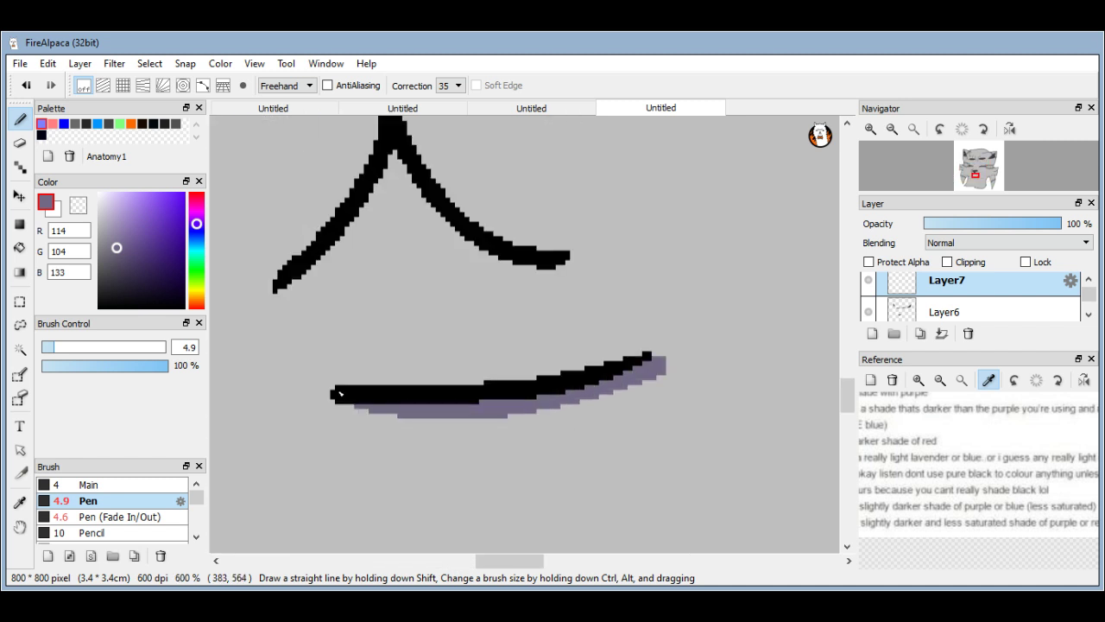
scroll(444, 350, down, 5)
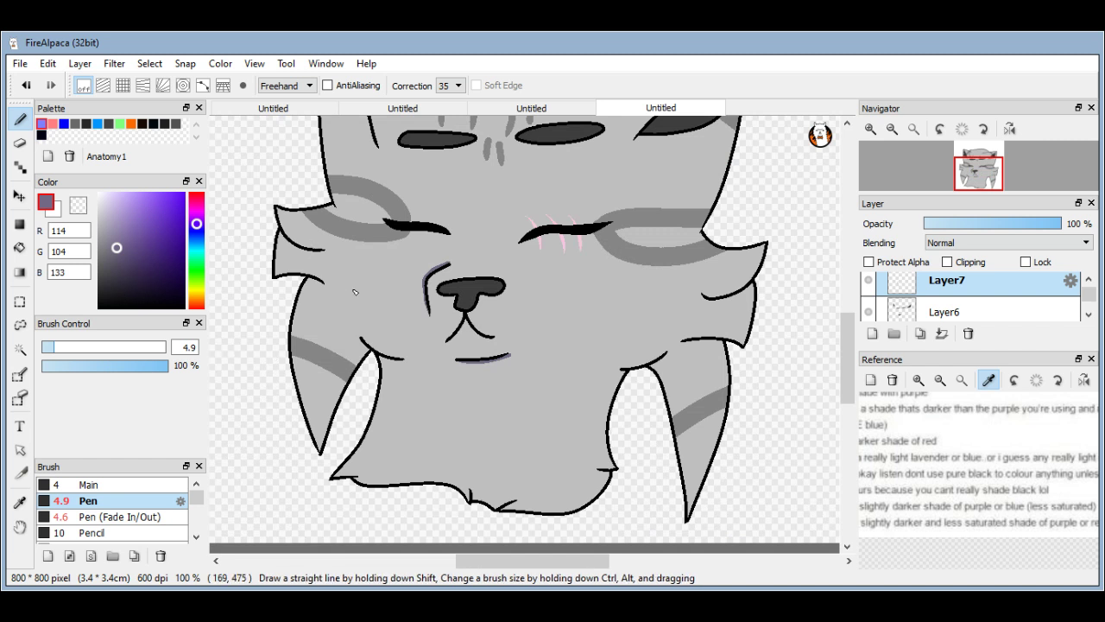
scroll(436, 331, down, 1)
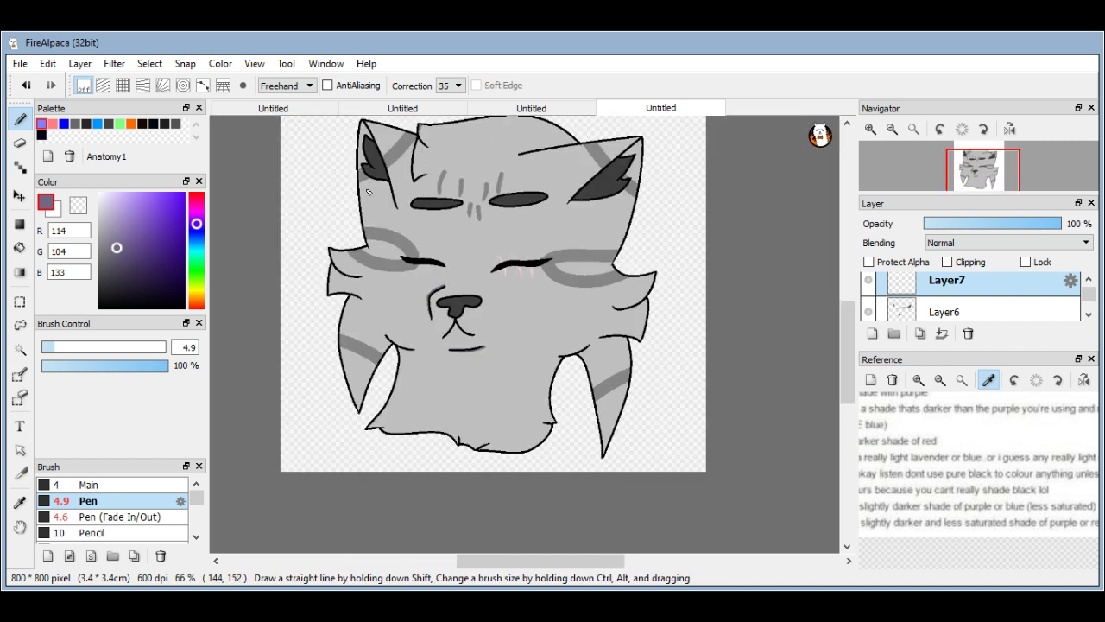
Erase the stray purple pixels on the inner side of the nose line's lower end, and return to the size 4.9 Pen.
scroll(449, 311, up, 3)
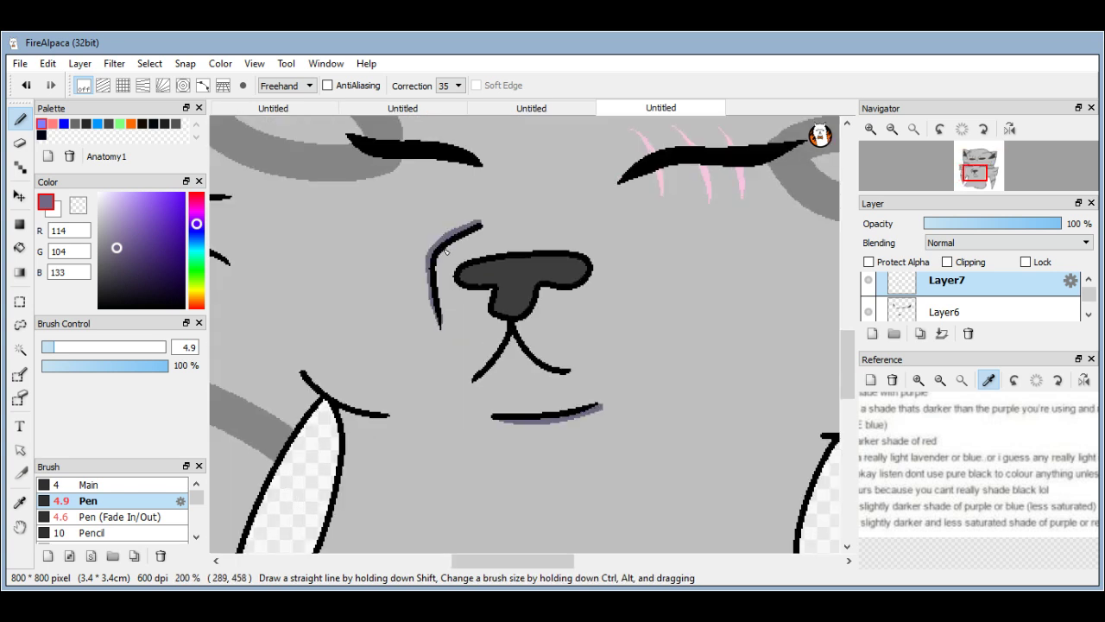
scroll(452, 294, up, 3)
click(19, 147)
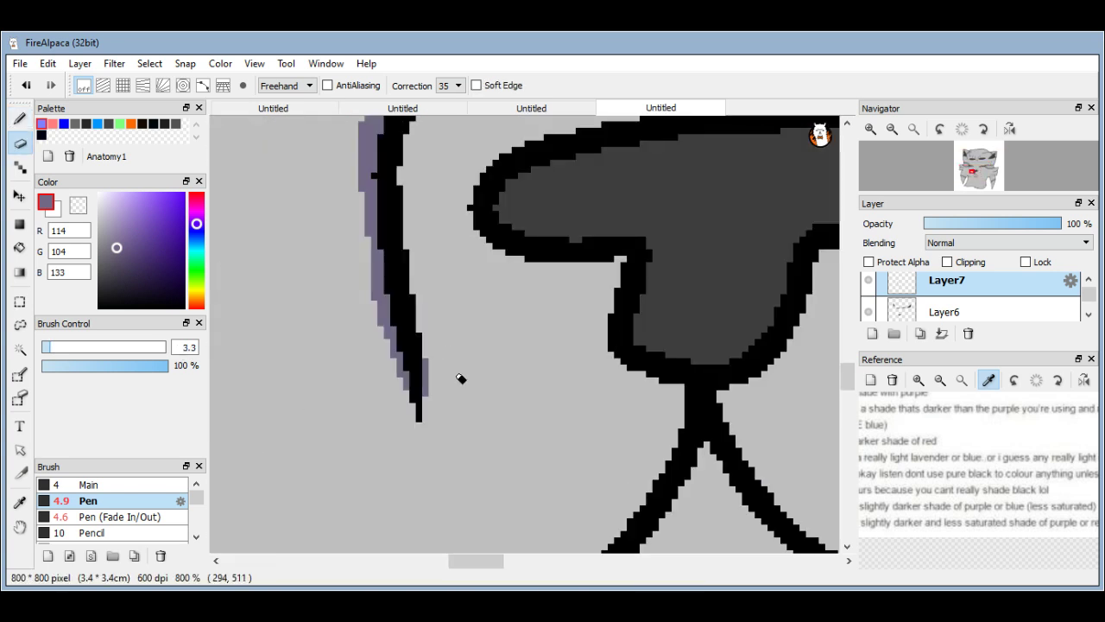
click(19, 118)
scroll(350, 294, down, 2)
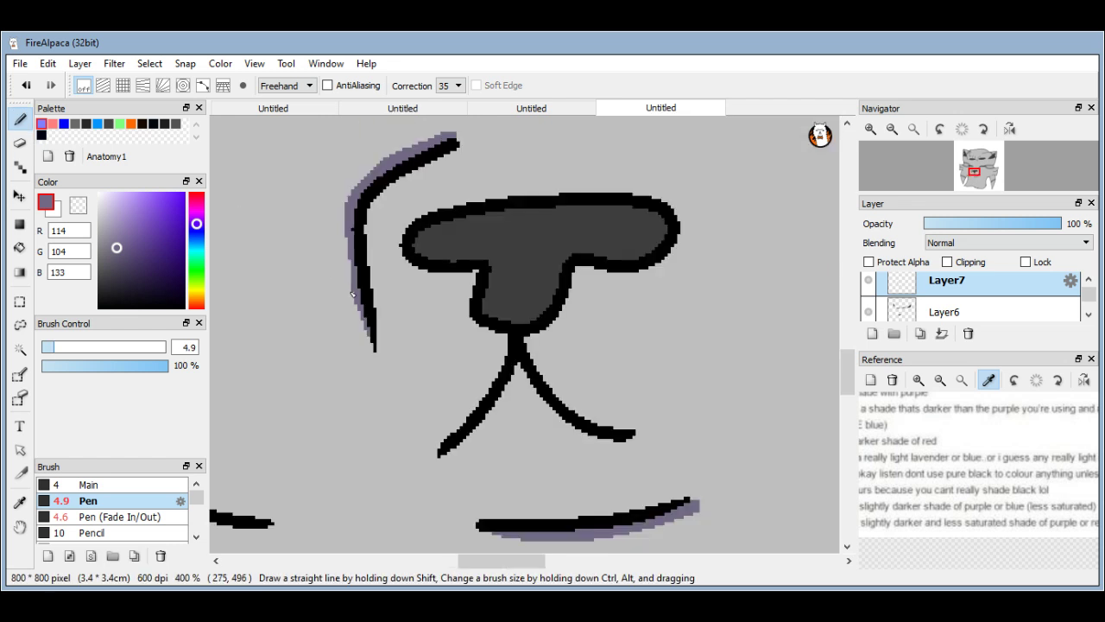
Shade the tip of the left ear, above the dark inner-ear fur, in purple with the full-opacity Pen.
scroll(352, 295, down, 6)
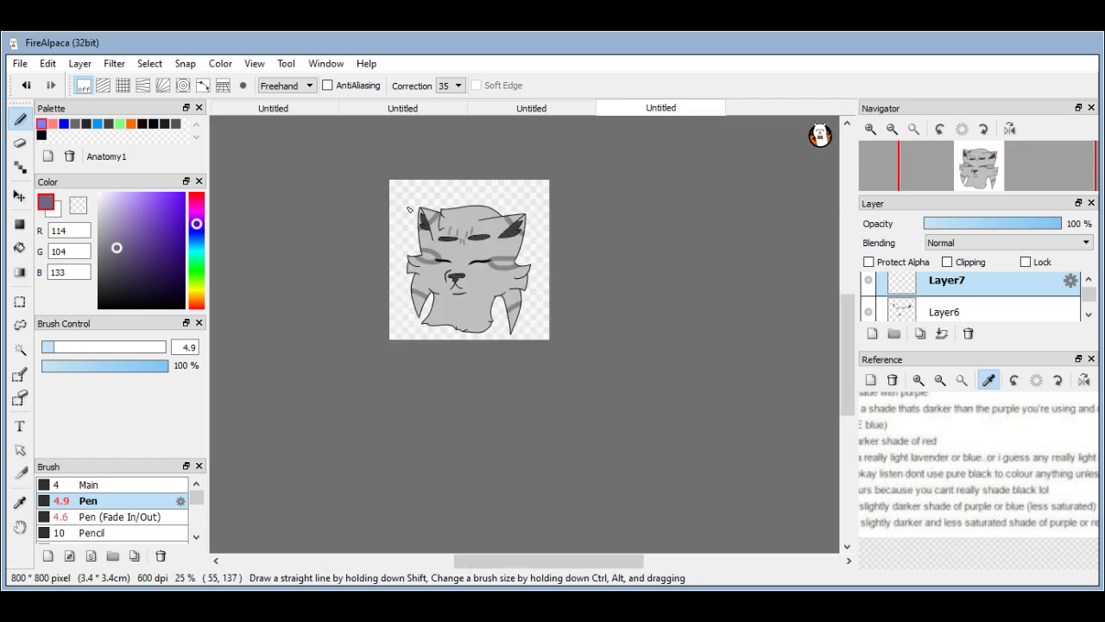
scroll(415, 220, up, 3)
scroll(414, 220, up, 6)
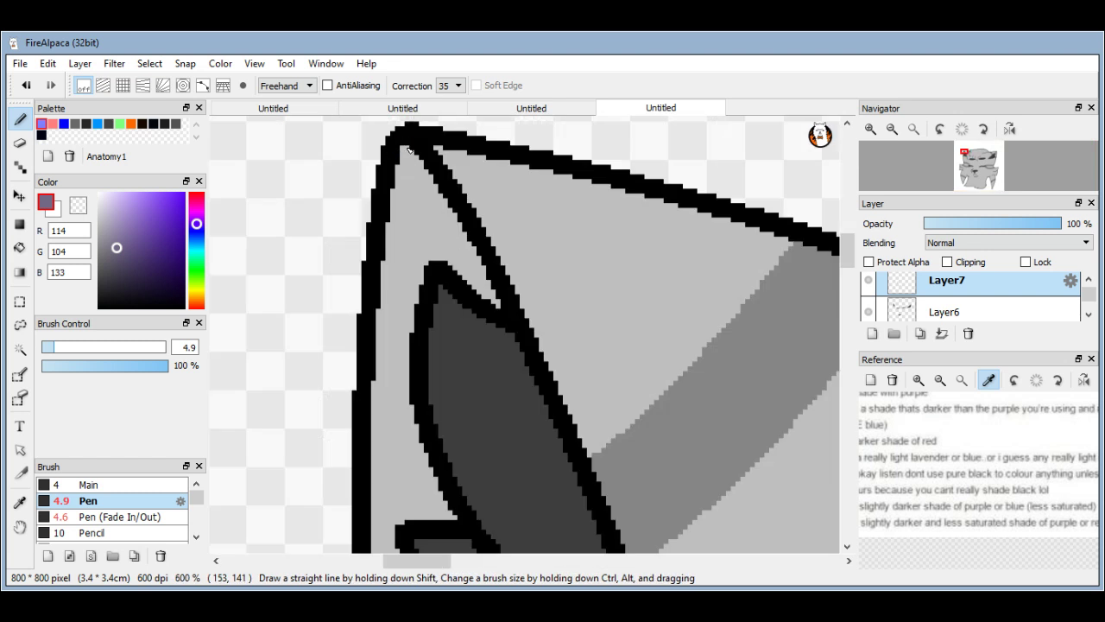
mouse_move(402, 147)
mouse_down()
mouse_move(496, 307)
mouse_move(423, 169)
mouse_move(430, 215)
mouse_move(399, 173)
mouse_move(403, 207)
mouse_move(435, 269)
mouse_move(420, 235)
mouse_move(408, 259)
mouse_move(417, 390)
mouse_move(389, 225)
mouse_move(399, 259)
mouse_up()
scroll(395, 197, down, 3)
scroll(395, 197, down, 1)
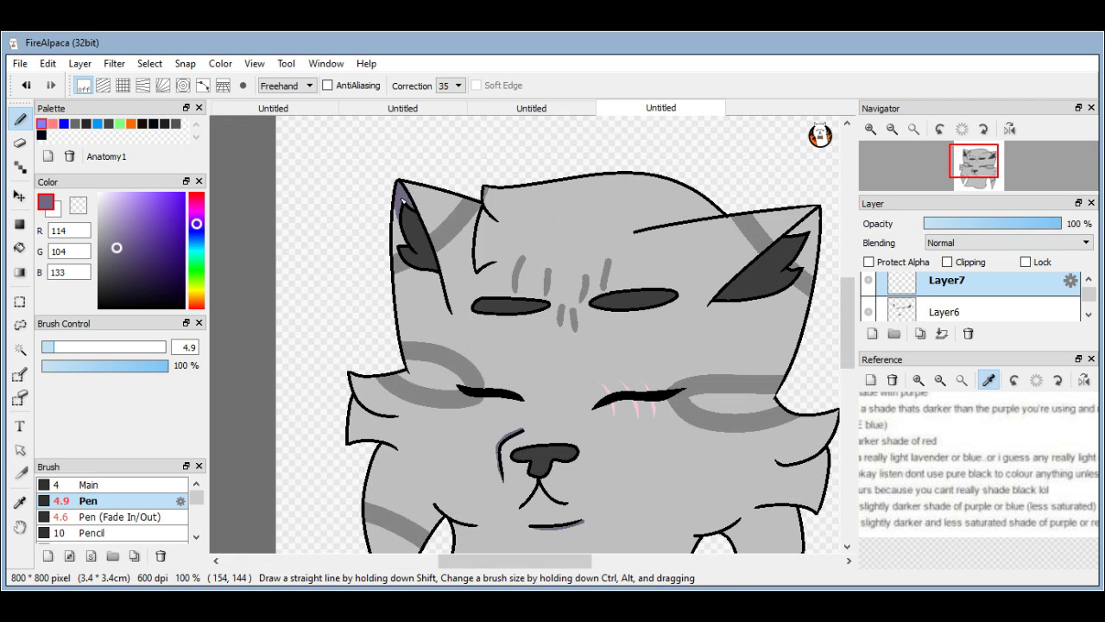
Try a purple shading stroke along the inner edge of the left hanging fur tuft, and undo it.
scroll(402, 200, down, 3)
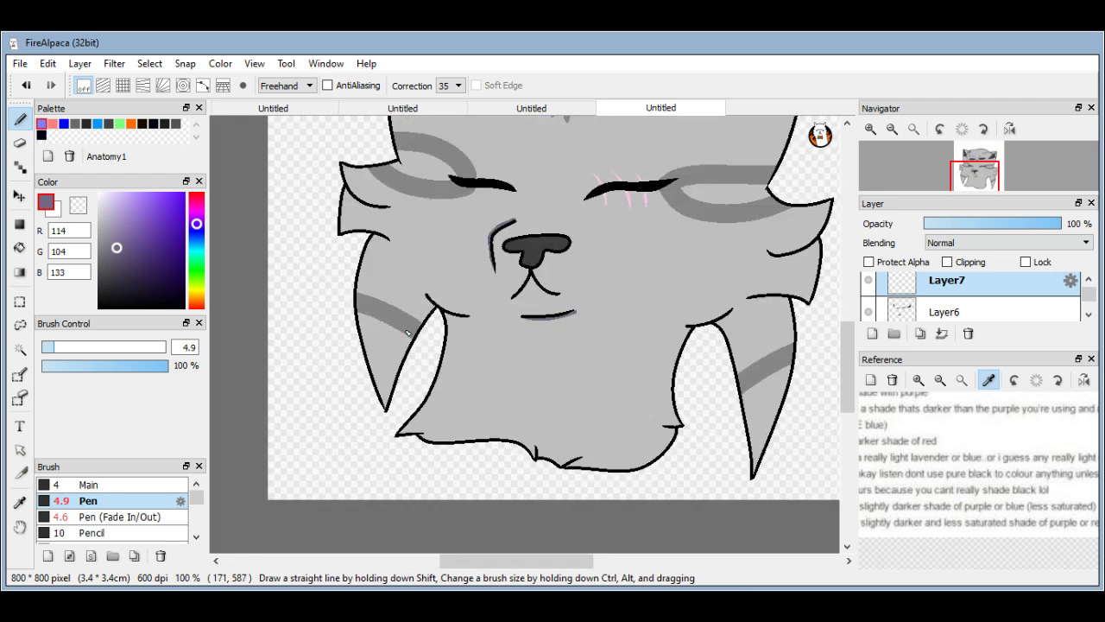
scroll(407, 333, up, 1)
mouse_move(502, 237)
mouse_down()
mouse_move(454, 299)
mouse_move(402, 434)
mouse_move(432, 346)
mouse_up()
scroll(455, 297, up, 5)
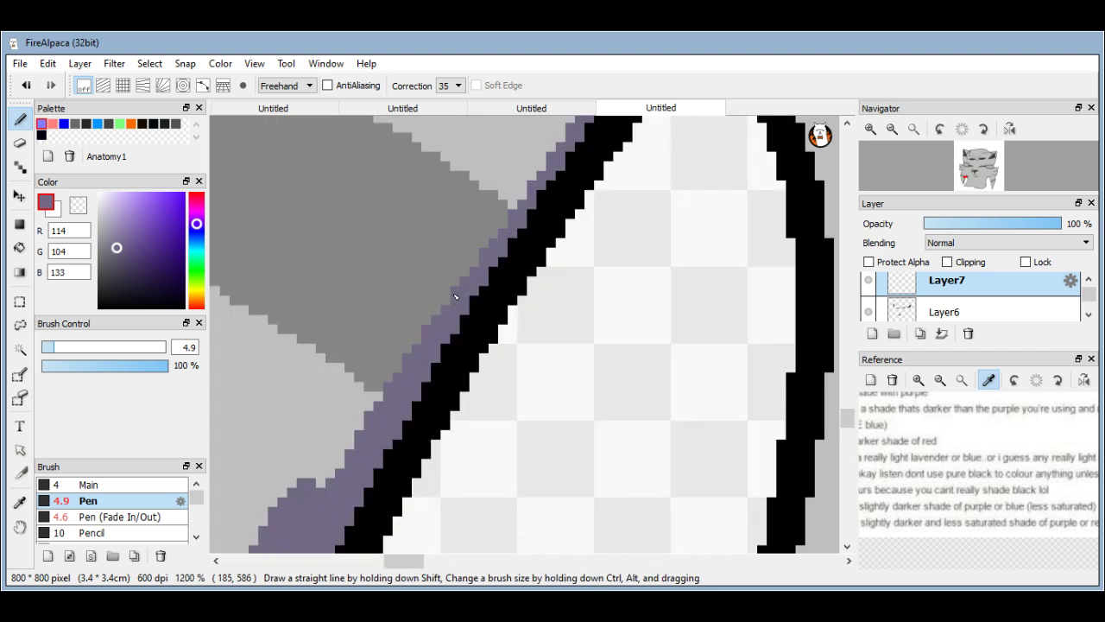
key(ctrl+z)
key(ctrl+z)
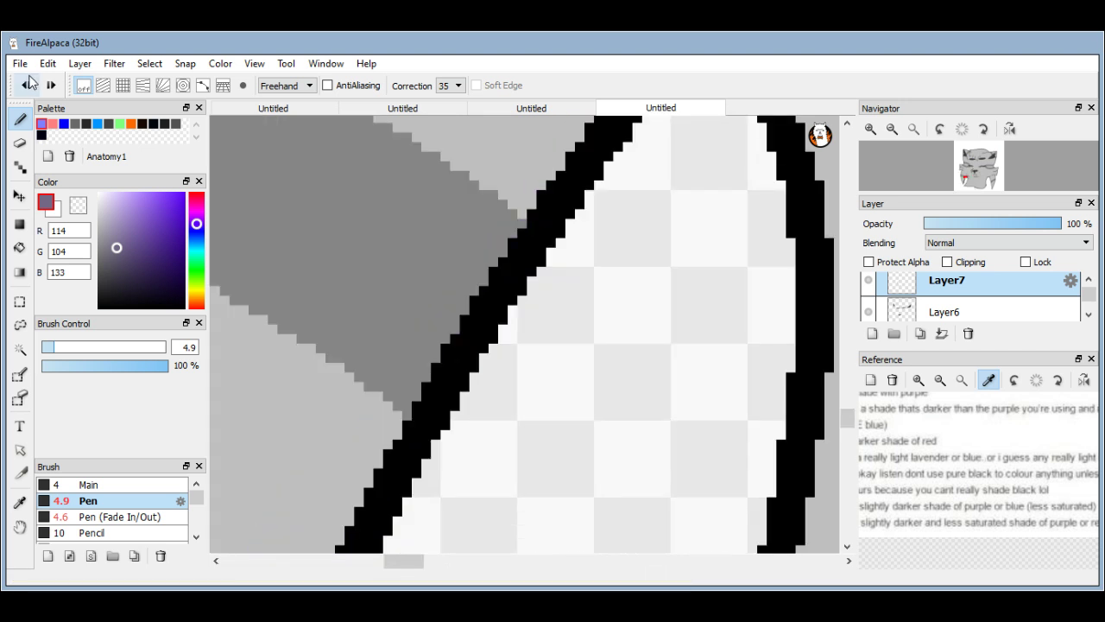
Erase all the purple shading on Layer7 with the eraser enlarged to size 414.
scroll(445, 247, down, 3)
click(89, 484)
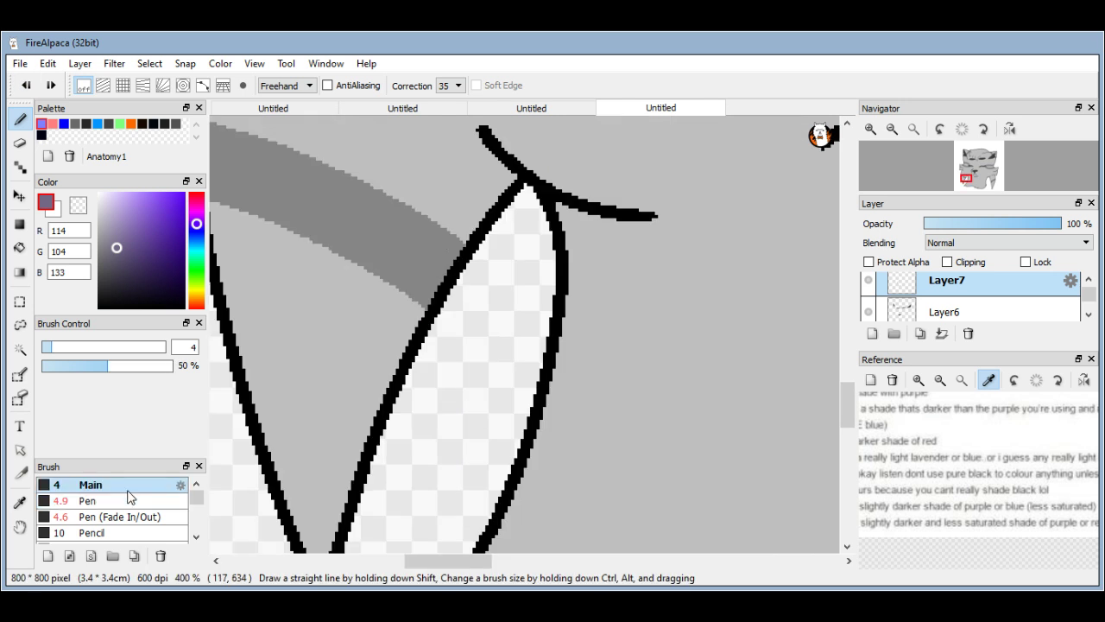
scroll(253, 442, down, 3)
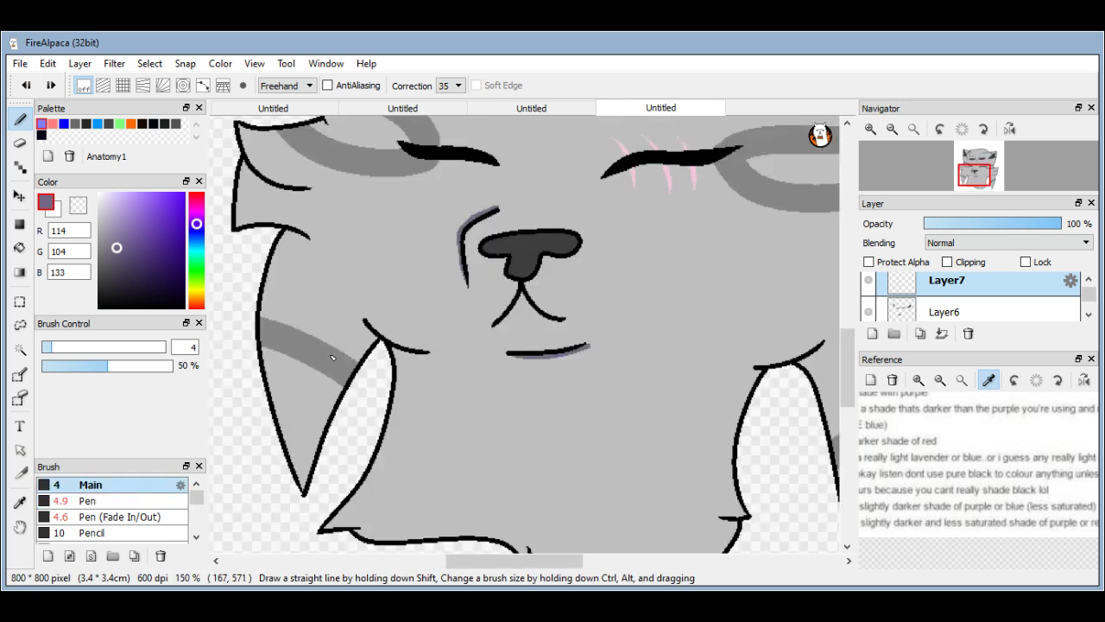
scroll(333, 357, down, 2)
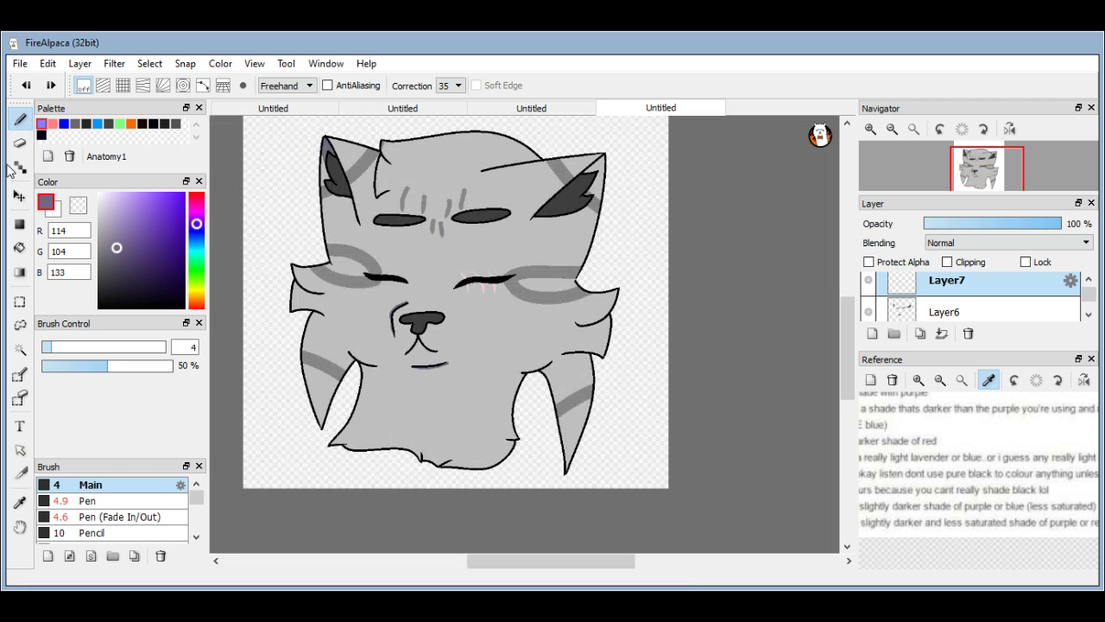
click(20, 142)
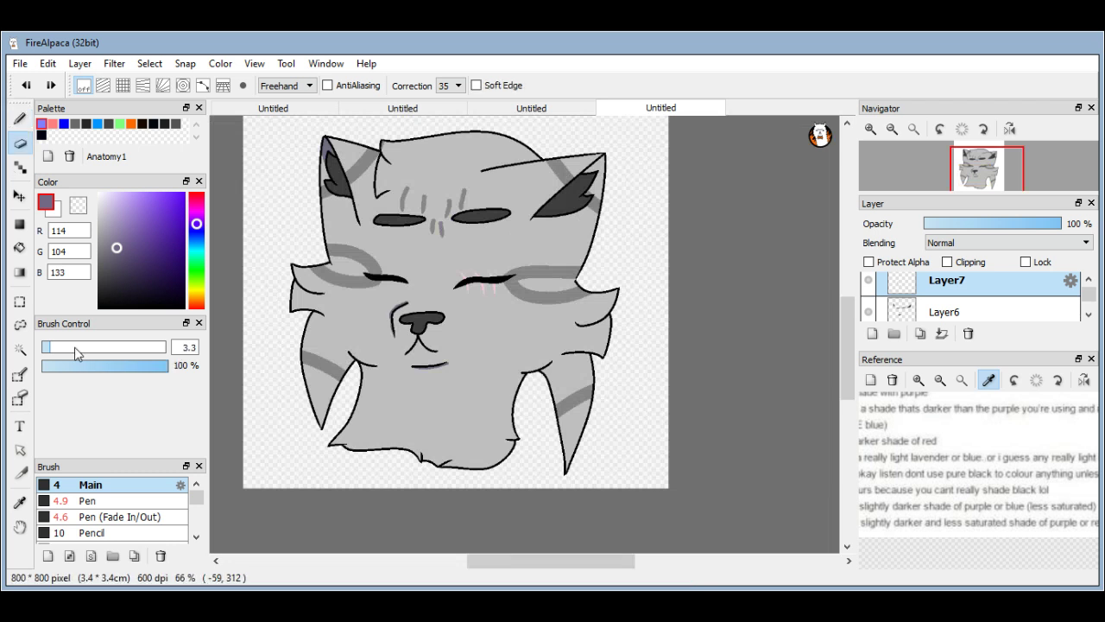
drag(76, 353, 397, 320)
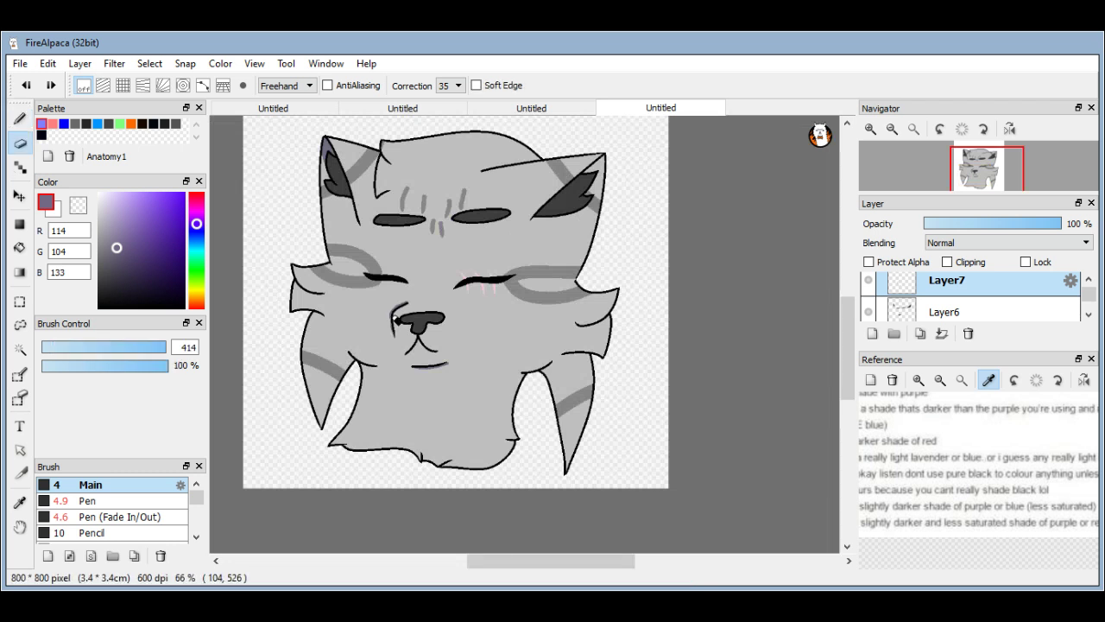
Set the Main brush to 100% opacity and the size 4.9 Pen to 50% opacity.
key(b)
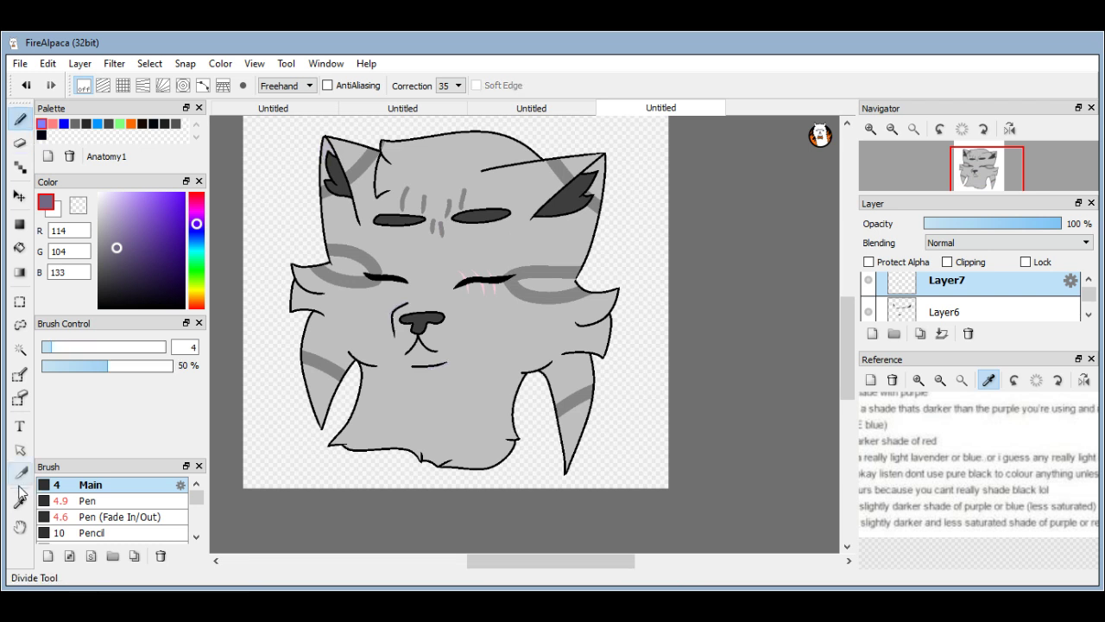
drag(154, 366, 179, 366)
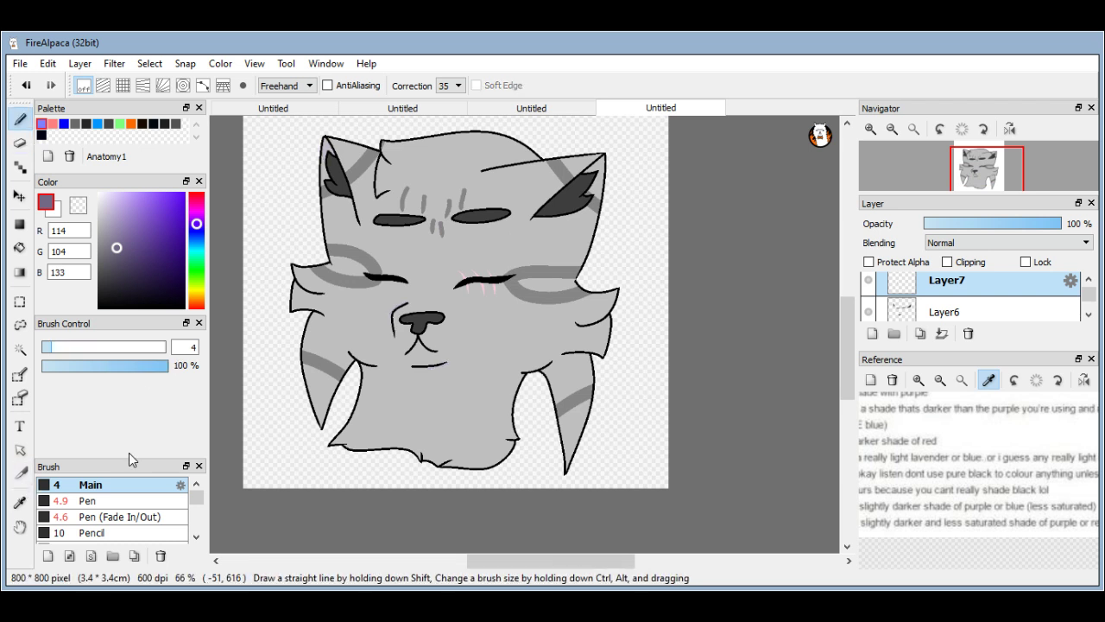
click(87, 500)
click(148, 365)
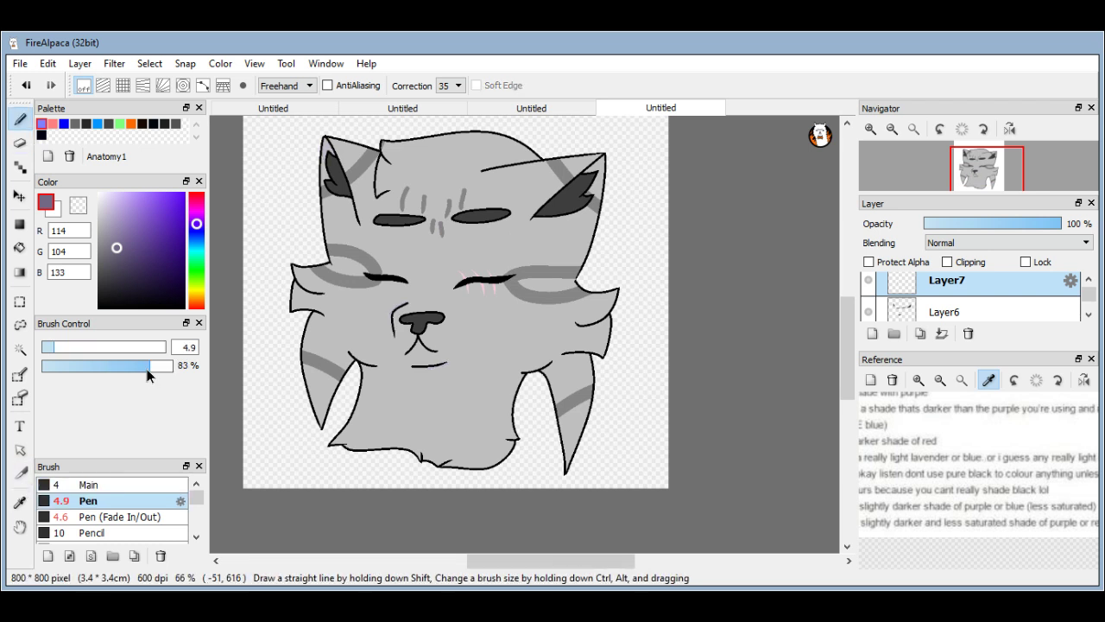
click(107, 365)
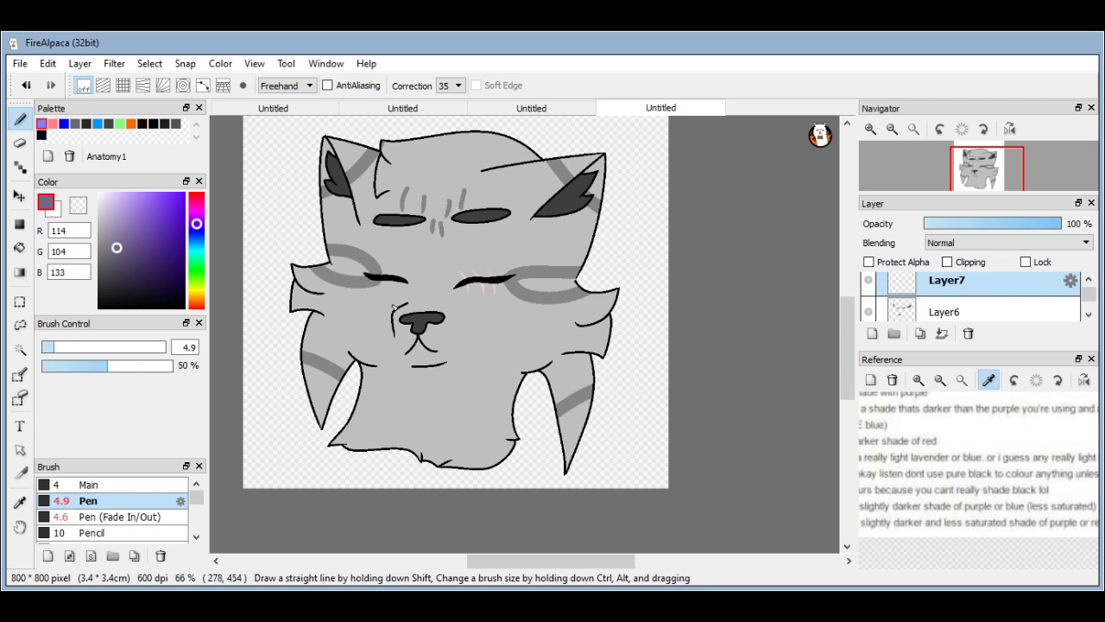
Try wide half-opacity purple shading along the outer side of the curved line beside the nose, and undo the strokes.
scroll(393, 305, up, 5)
scroll(401, 330, down, 1)
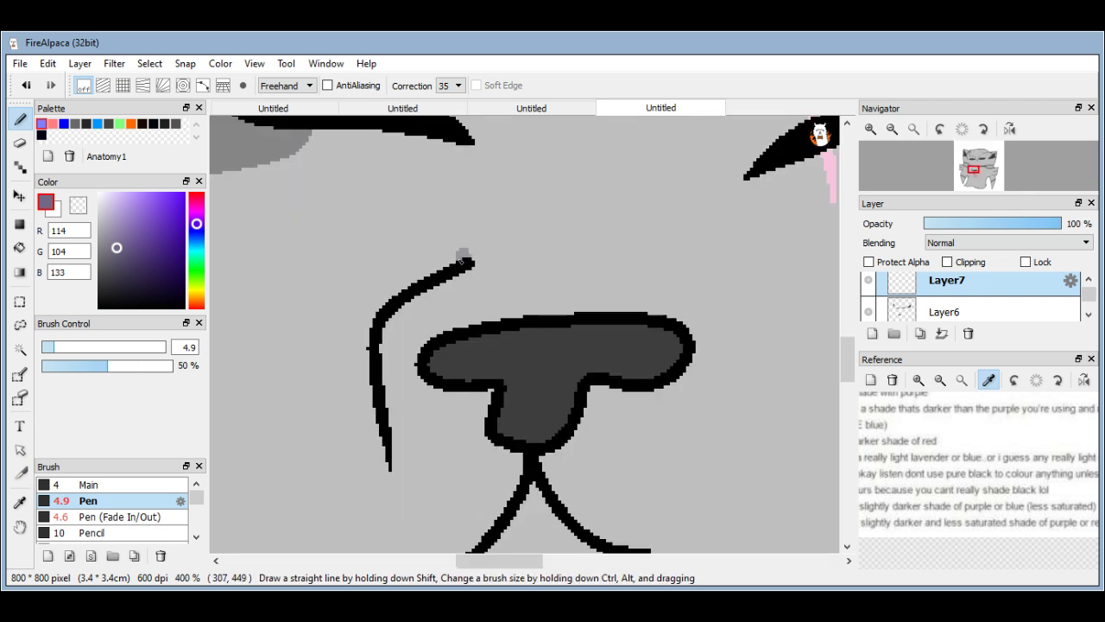
scroll(463, 256, up, 1)
mouse_move(480, 246)
mouse_down()
mouse_move(320, 337)
mouse_move(298, 445)
mouse_move(337, 540)
mouse_move(339, 351)
mouse_move(317, 496)
mouse_move(326, 530)
mouse_up()
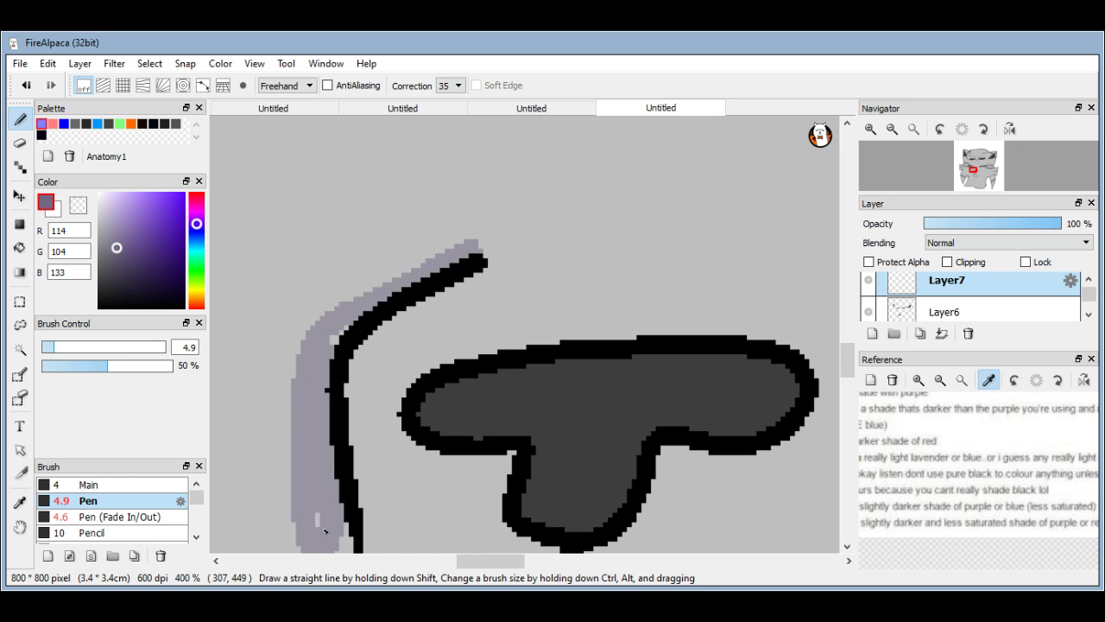
click(26, 85)
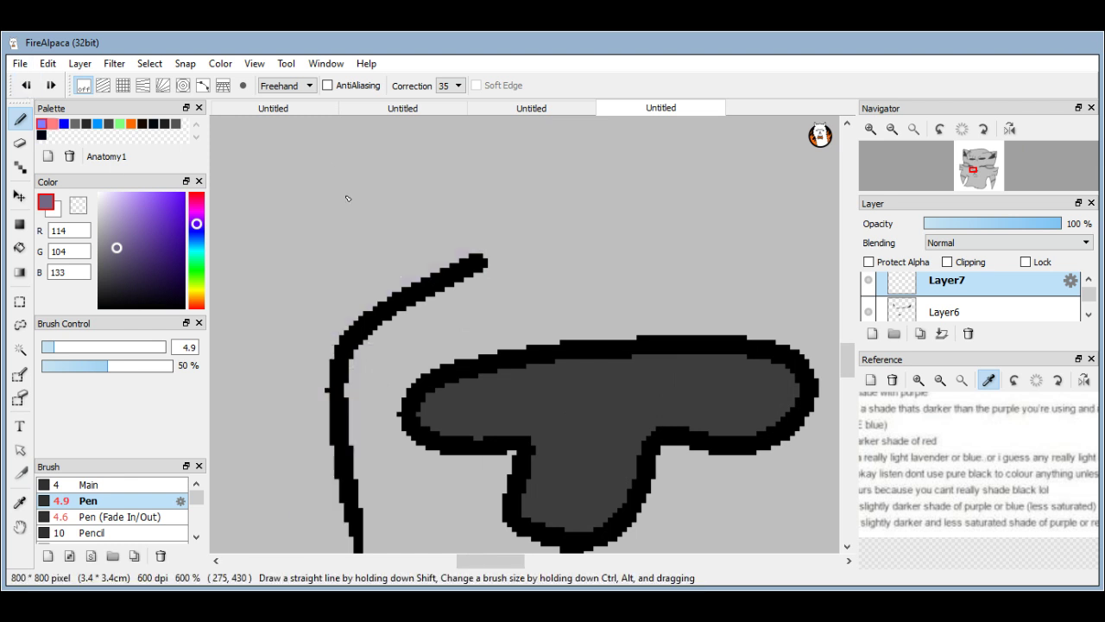
drag(347, 198, 321, 143)
mouse_move(445, 195)
mouse_down()
mouse_move(379, 215)
mouse_move(263, 390)
mouse_move(317, 513)
mouse_move(300, 291)
mouse_move(410, 214)
mouse_up()
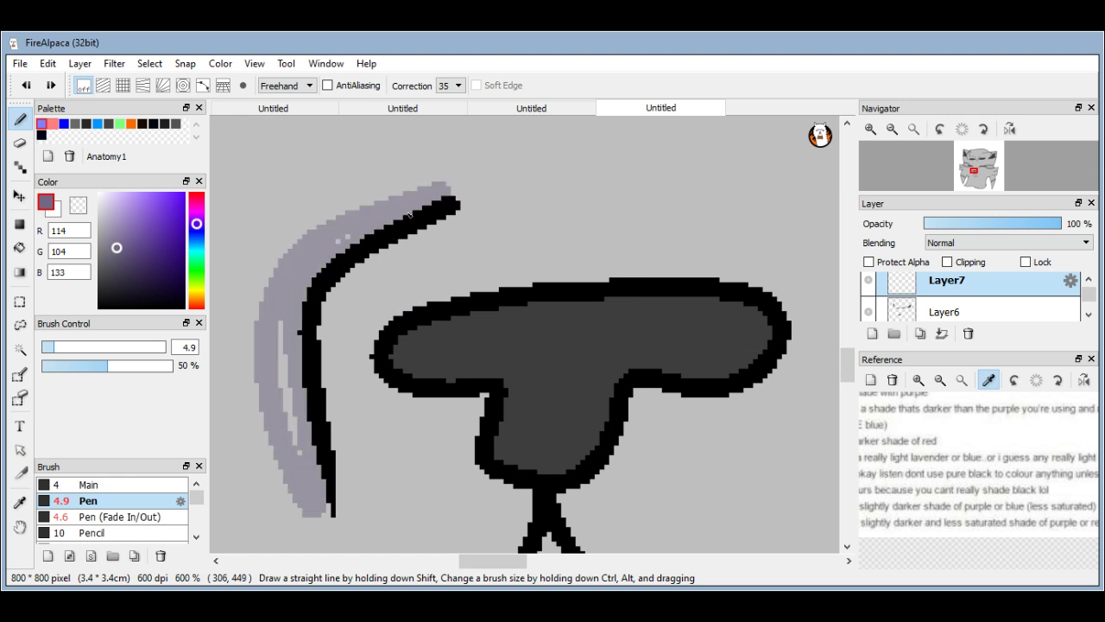
drag(294, 373, 303, 471)
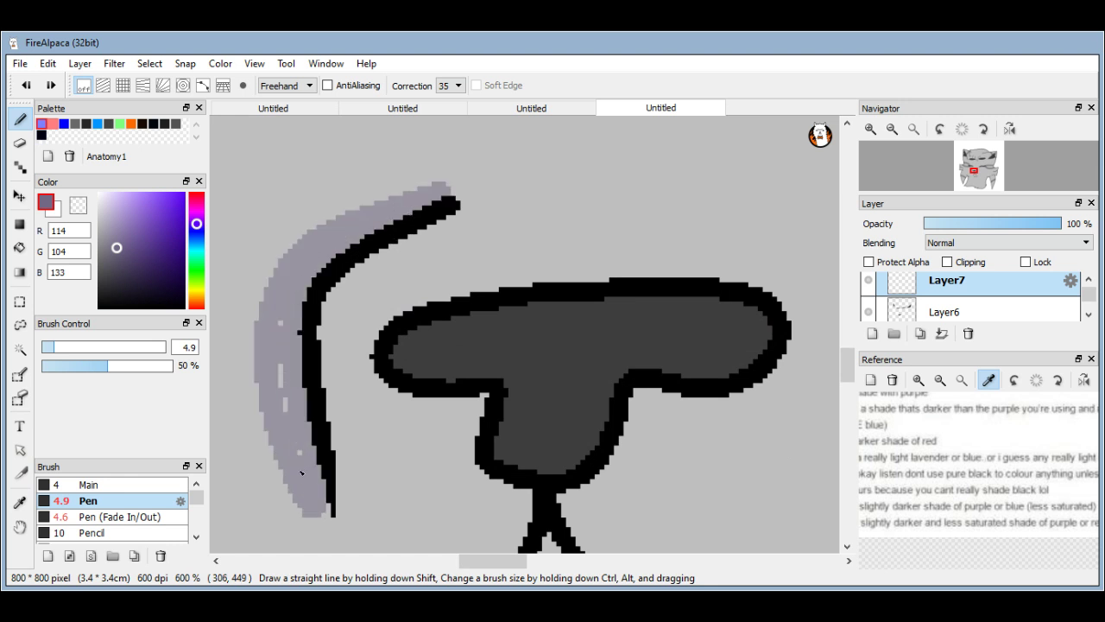
drag(285, 411, 280, 363)
click(24, 86)
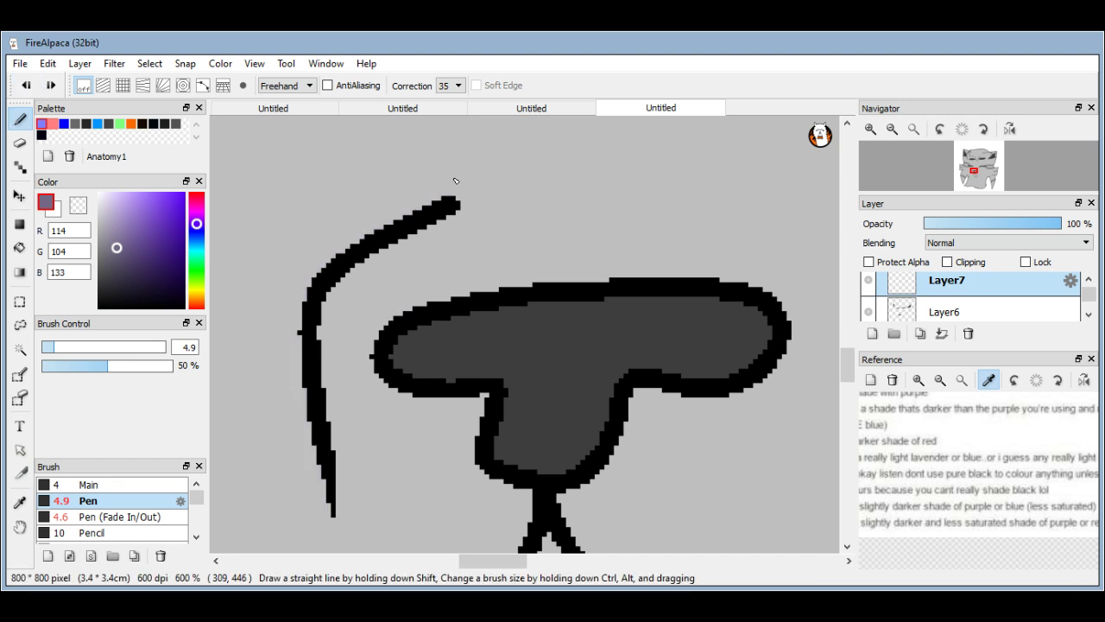
Shade the outer side of the curved line beside the nose in half-opacity purple, and set the eraser to size 5.2.
drag(445, 188, 406, 208)
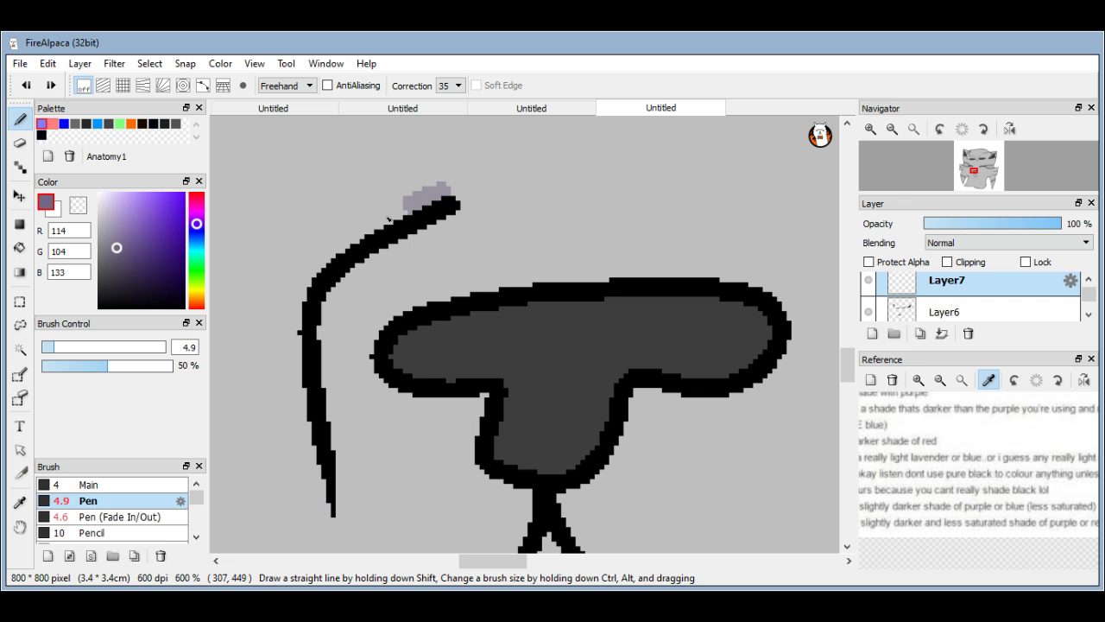
drag(389, 220, 321, 473)
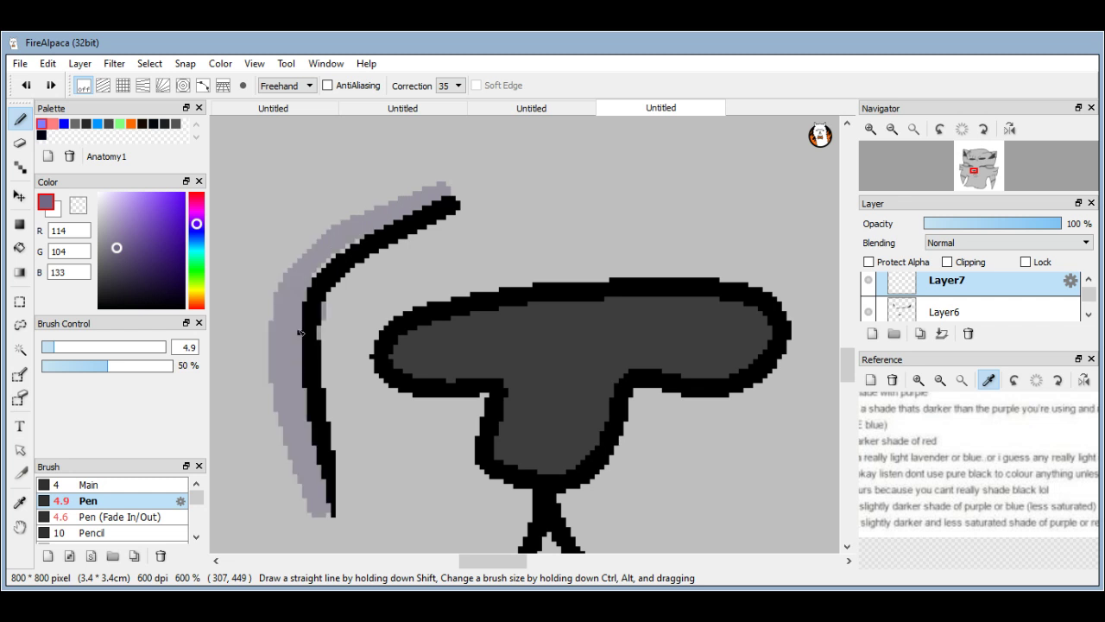
click(19, 142)
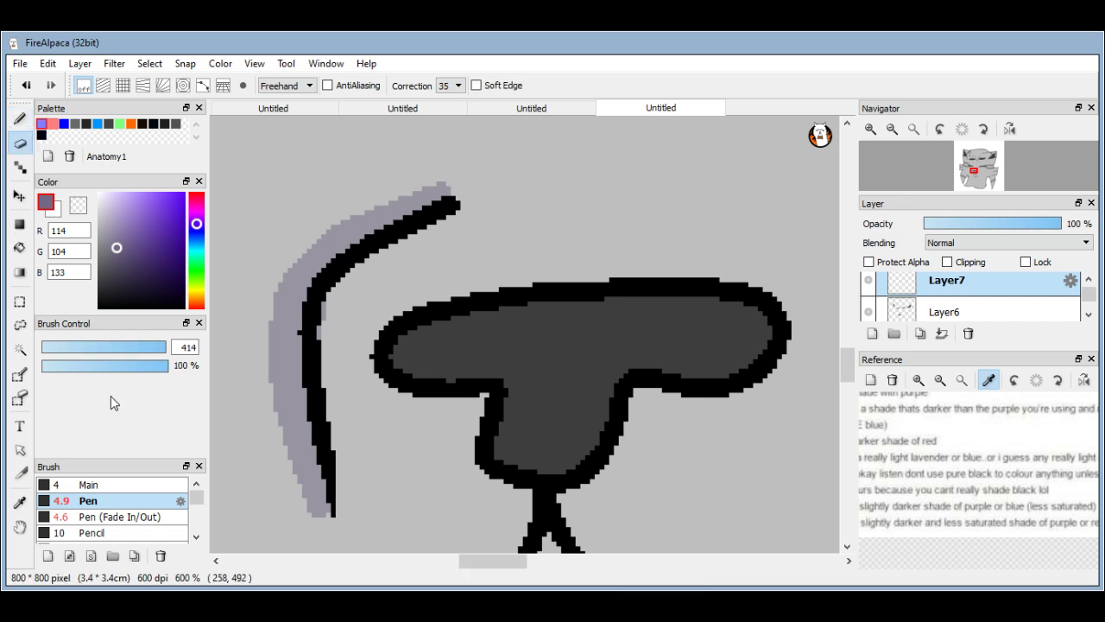
scroll(298, 349, down, 4)
key(b)
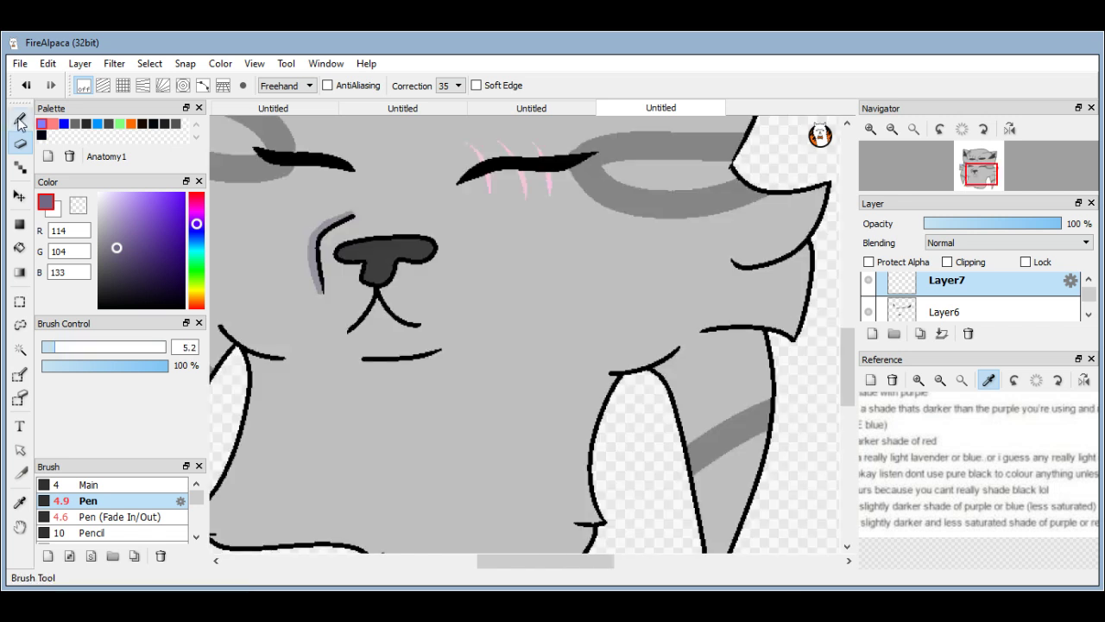
Fill the upper part of the left ear, including the top of its dark inner fur, with half-opacity purple shading.
scroll(297, 349, down, 2)
scroll(380, 173, down, 2)
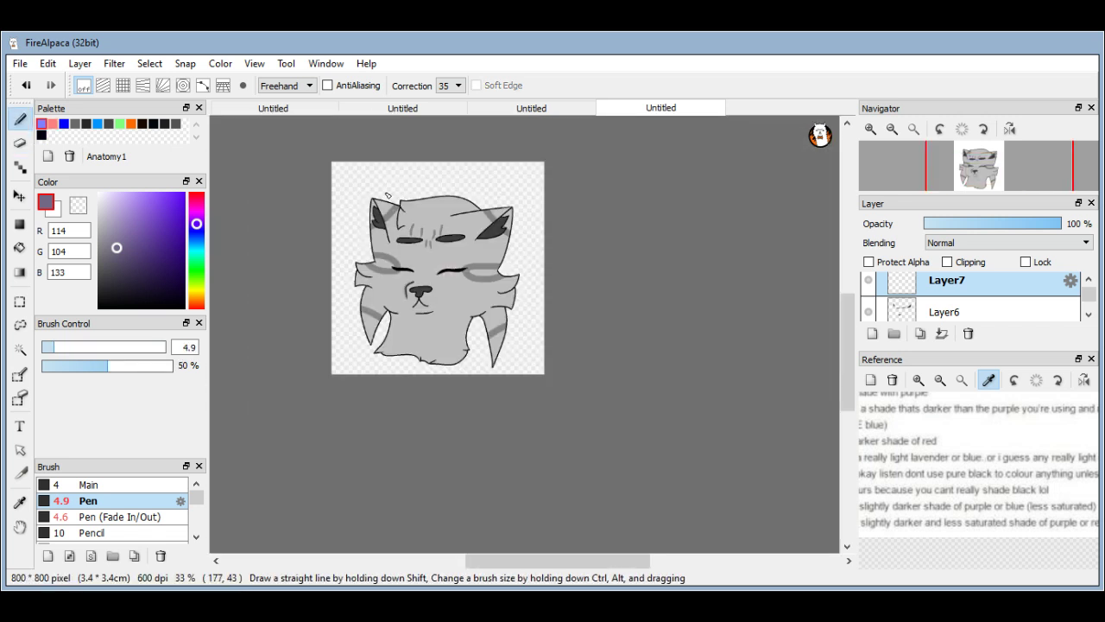
scroll(369, 218, up, 4)
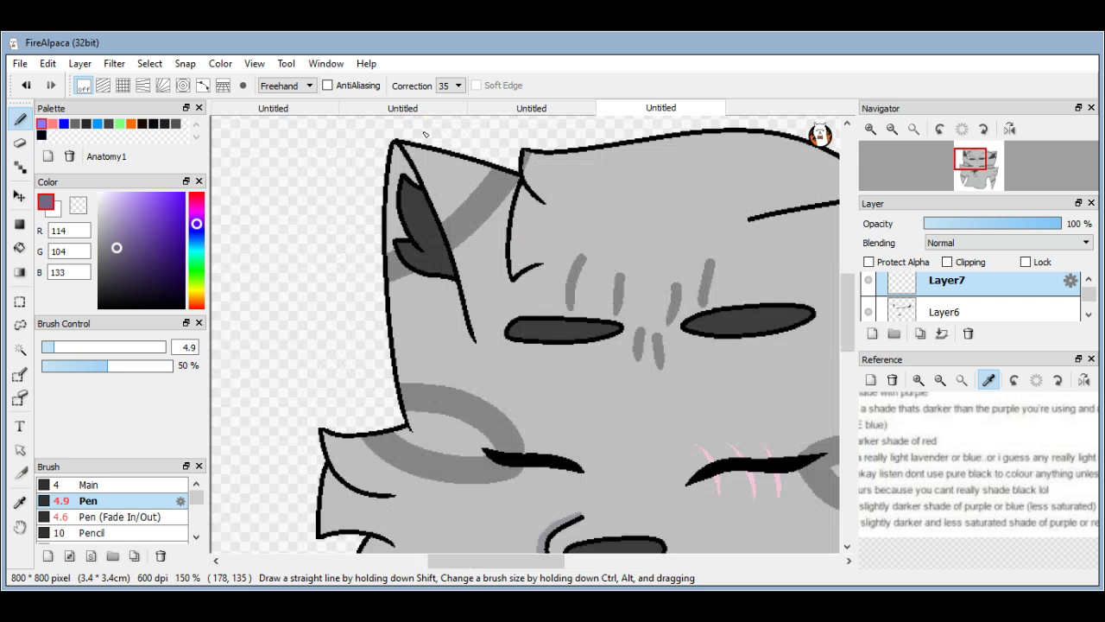
scroll(423, 134, up, 3)
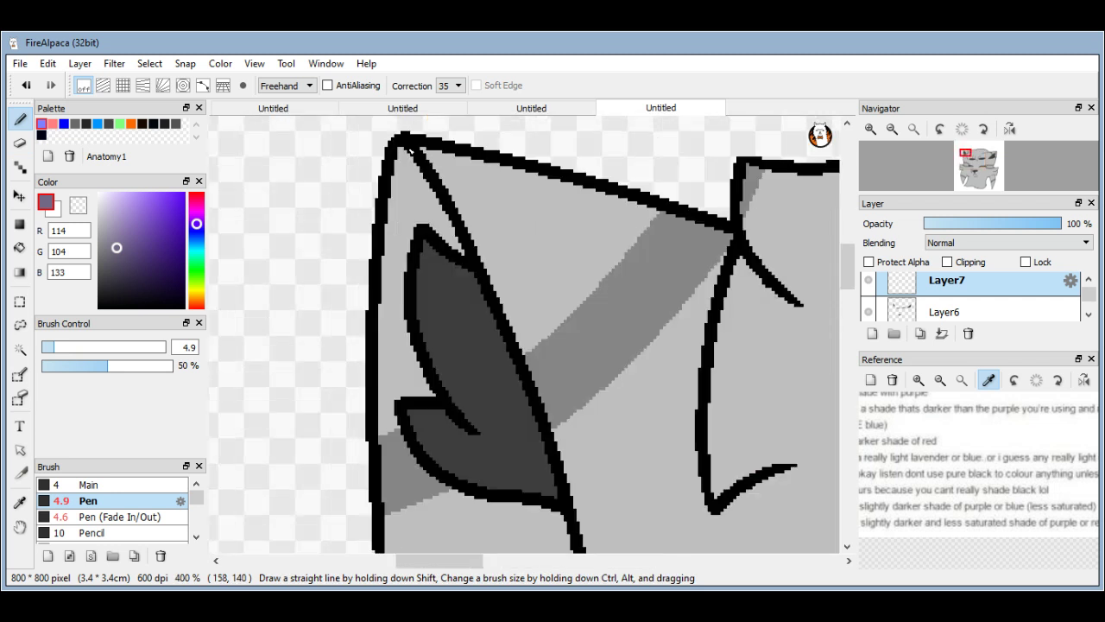
mouse_move(408, 149)
mouse_down()
mouse_move(461, 256)
mouse_move(428, 185)
mouse_move(442, 231)
mouse_move(466, 257)
mouse_move(436, 199)
mouse_up()
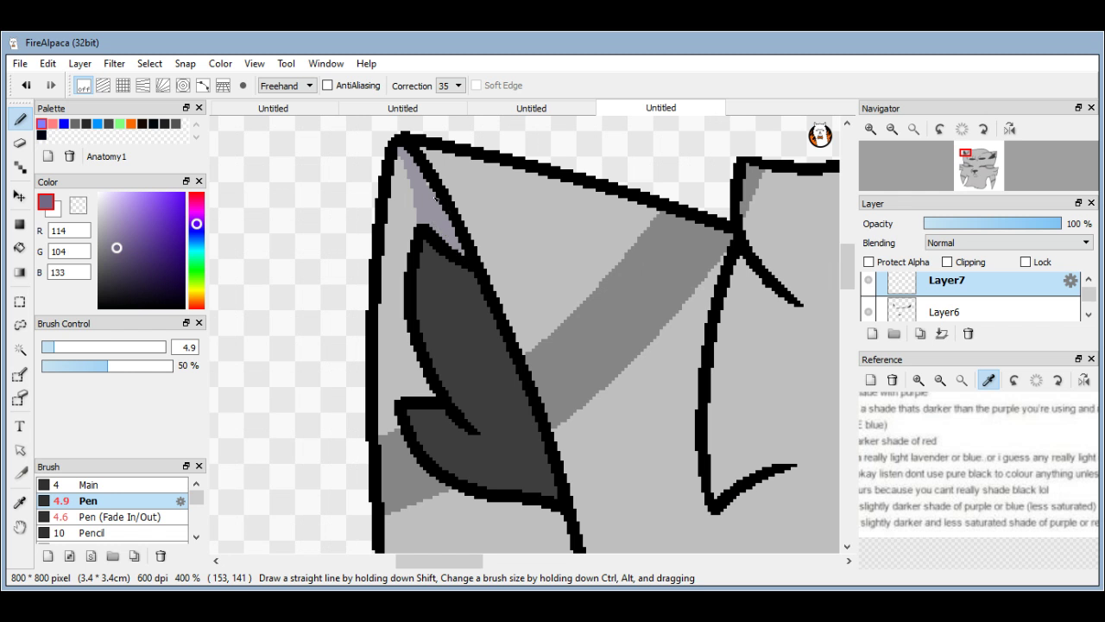
mouse_move(399, 161)
mouse_down()
mouse_move(361, 330)
mouse_move(420, 343)
mouse_up()
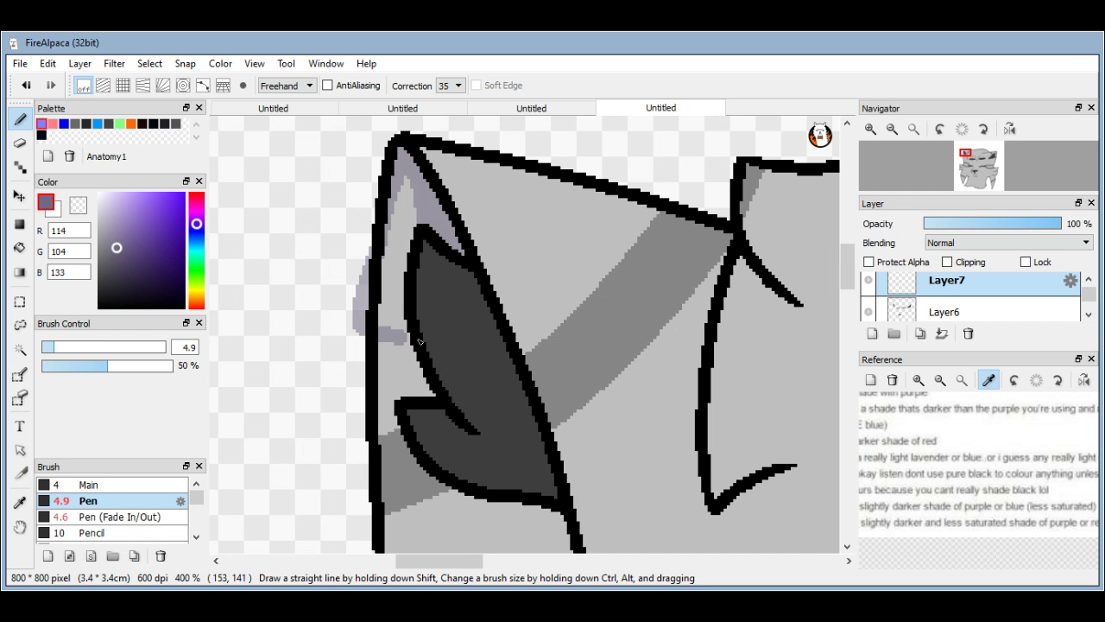
drag(404, 178, 423, 285)
mouse_move(382, 322)
mouse_down()
mouse_move(487, 320)
mouse_move(485, 278)
mouse_move(450, 244)
mouse_move(411, 280)
mouse_move(441, 314)
mouse_move(488, 290)
mouse_move(418, 265)
mouse_move(463, 298)
mouse_move(411, 291)
mouse_move(406, 305)
mouse_move(475, 300)
mouse_move(409, 265)
mouse_move(467, 289)
mouse_move(410, 249)
mouse_move(423, 240)
mouse_move(467, 306)
mouse_up()
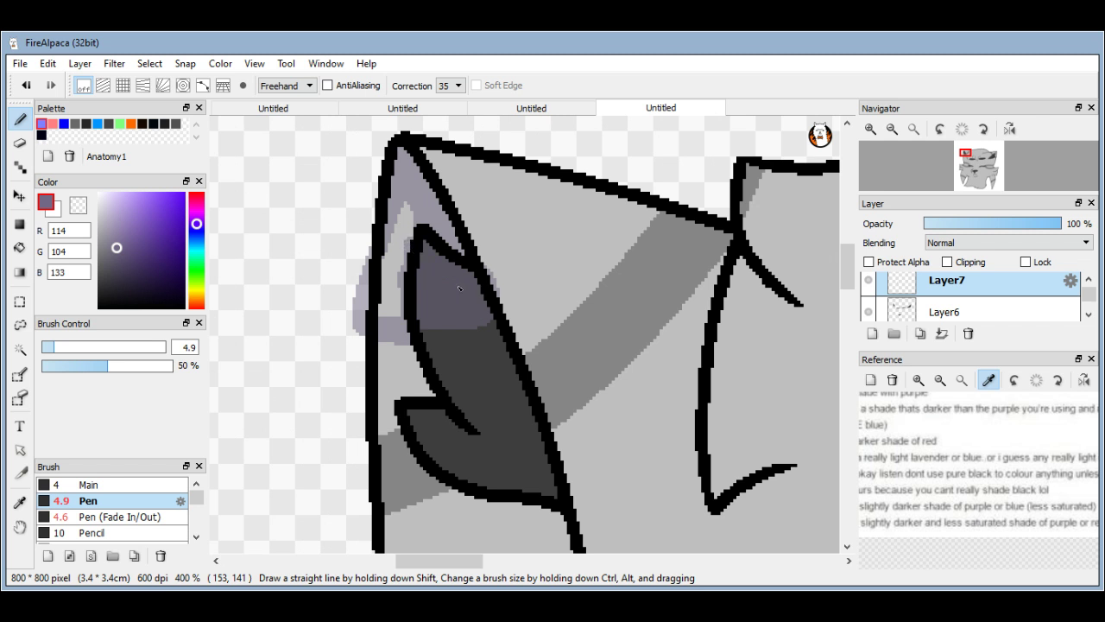
mouse_move(435, 244)
mouse_down()
mouse_move(403, 204)
mouse_move(385, 296)
mouse_move(395, 329)
mouse_move(408, 222)
mouse_up()
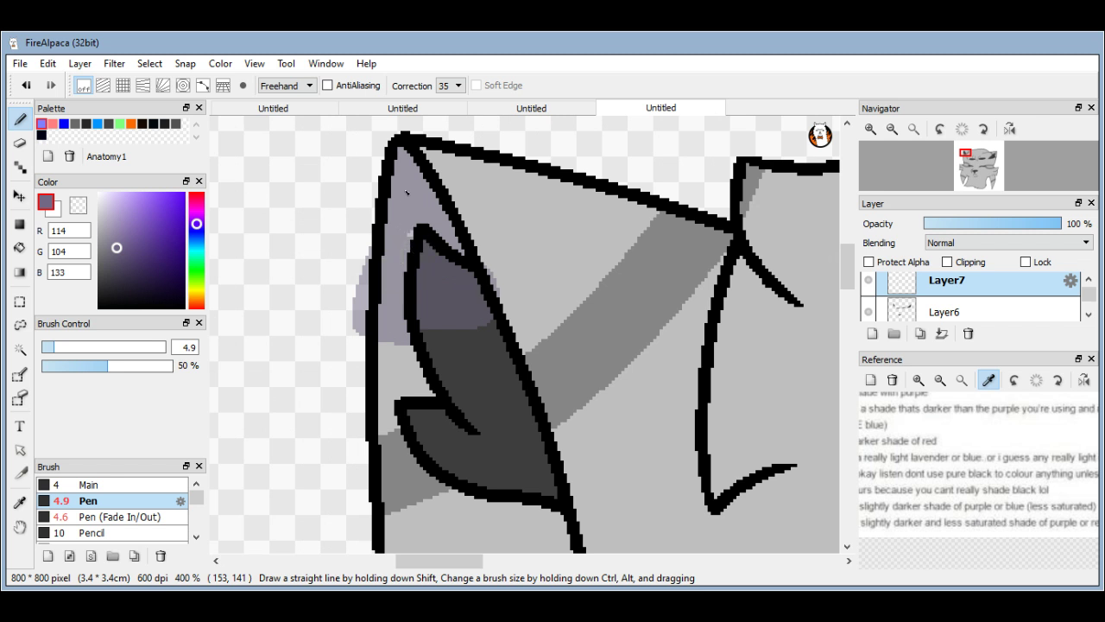
Erase the purple that spills past the left ear's outer outline and inner line with the size 5.2 eraser.
click(19, 147)
scroll(314, 294, up, 2)
mouse_move(387, 198)
mouse_down()
mouse_move(376, 380)
mouse_move(399, 266)
mouse_move(391, 298)
mouse_up()
scroll(398, 267, down, 2)
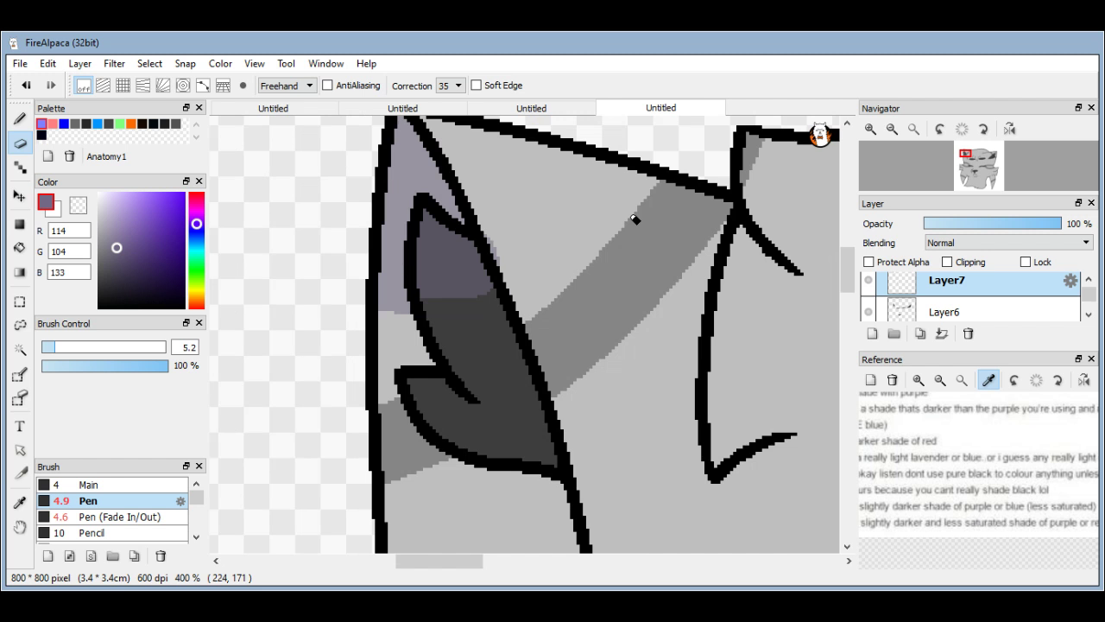
scroll(634, 220, up, 2)
scroll(480, 200, down, 1)
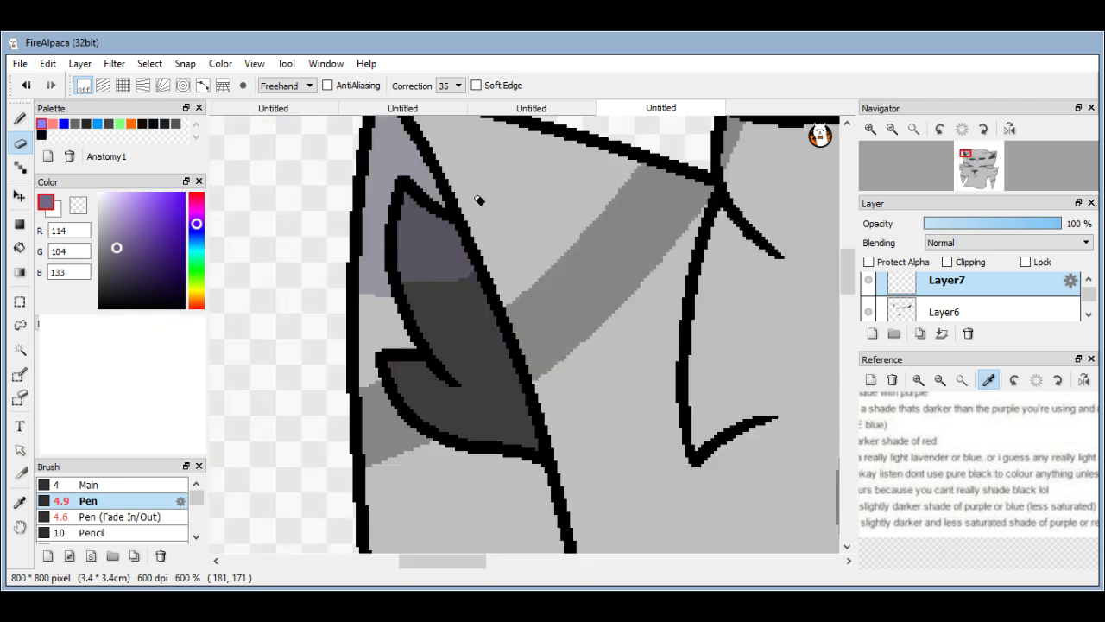
scroll(479, 201, down, 3)
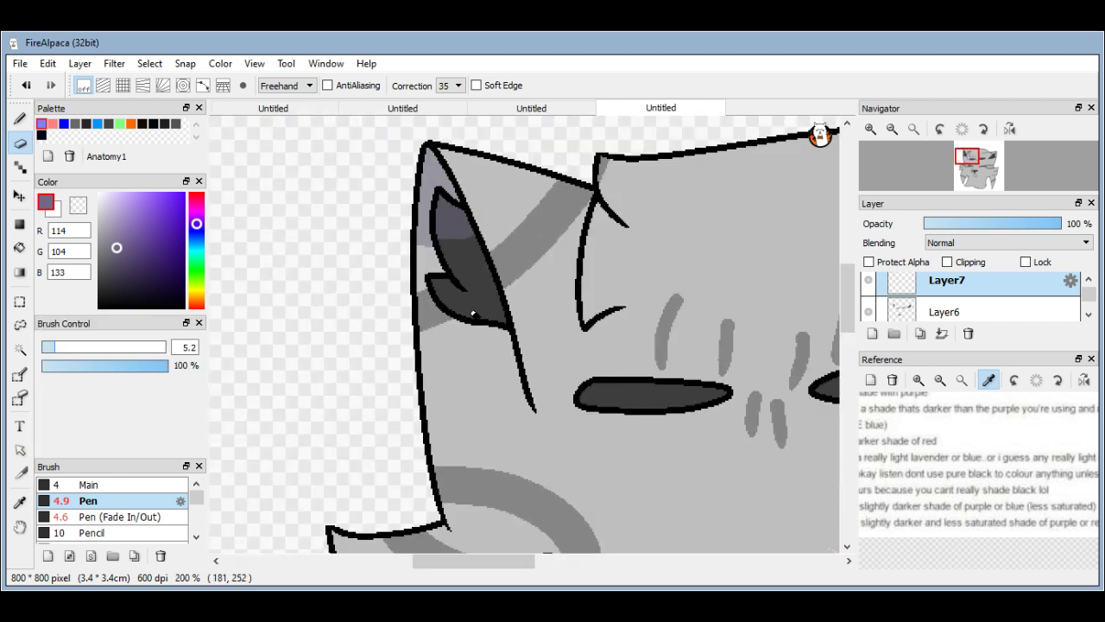
Draw a small circle outline in half-opacity purple with the size 4.9 Pen on the empty canvas beside the right ear.
scroll(473, 313, down, 3)
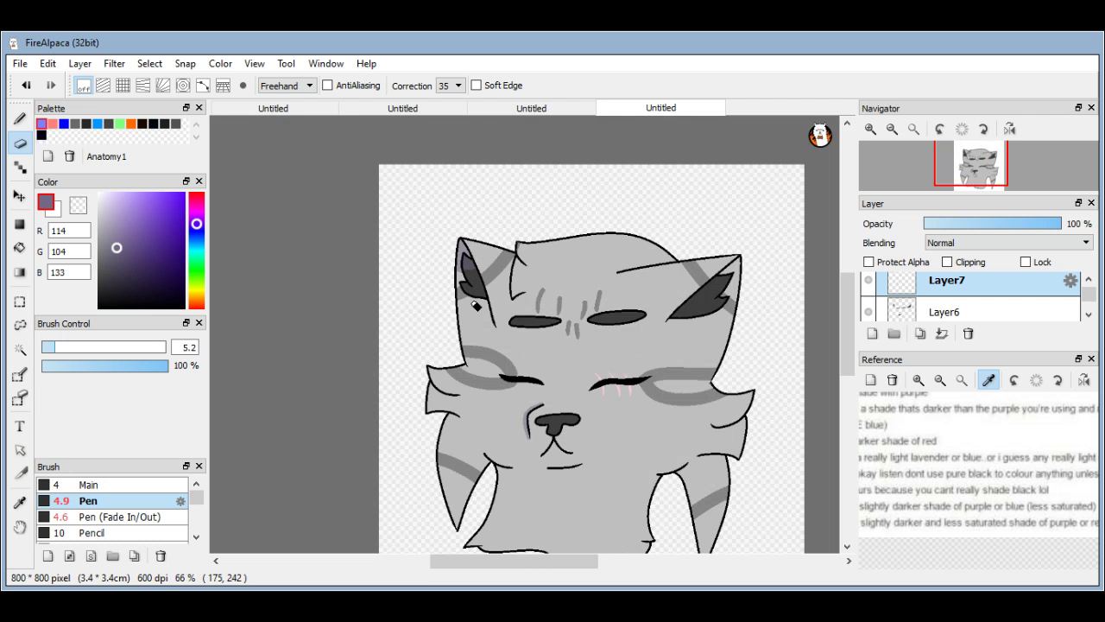
key(b)
scroll(475, 306, up, 4)
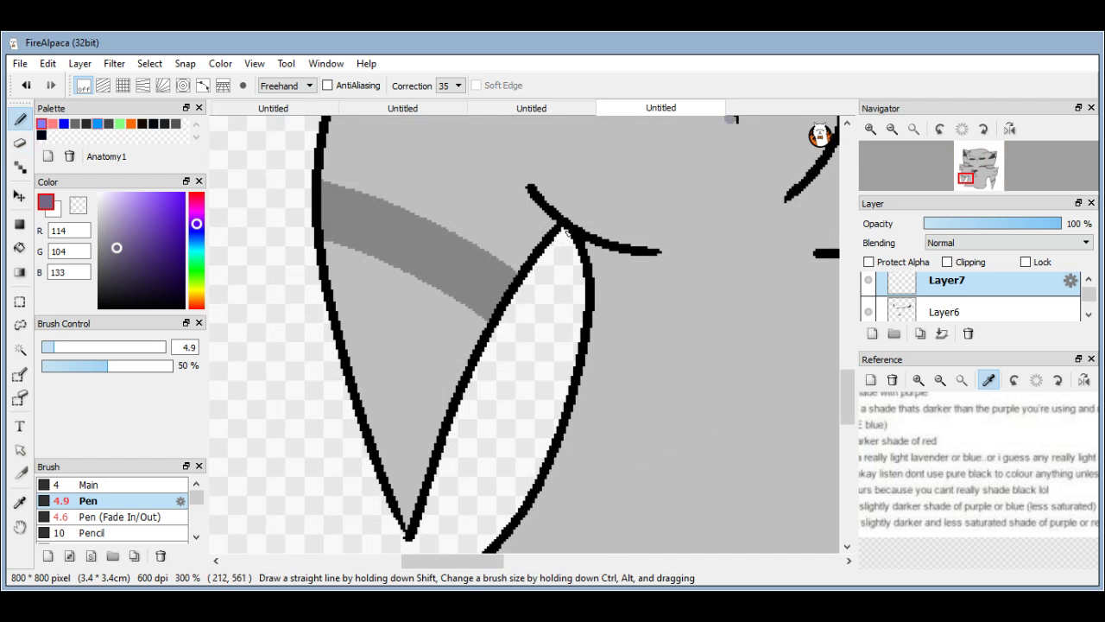
scroll(566, 228, down, 5)
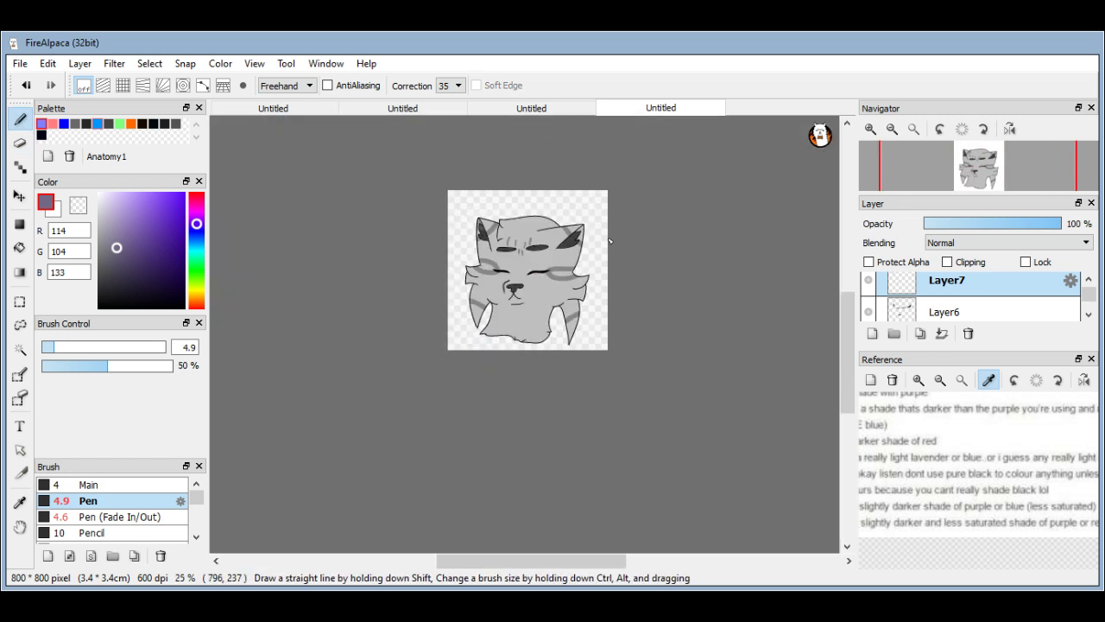
mouse_move(422, 261)
mouse_down()
mouse_move(444, 388)
mouse_move(642, 313)
mouse_move(652, 280)
mouse_up()
scroll(654, 243, down, 4)
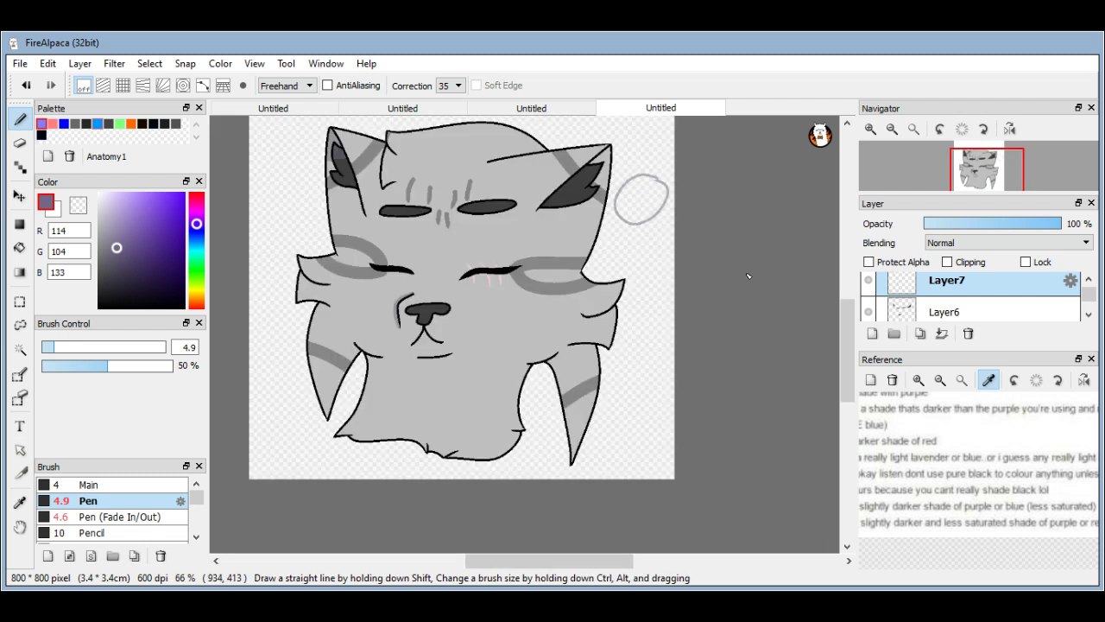
Set the Pen size to 14.1 and shade along the chest's left edge, from under the cheek line to the lower corner, in half-opacity purple.
scroll(313, 421, up, 2)
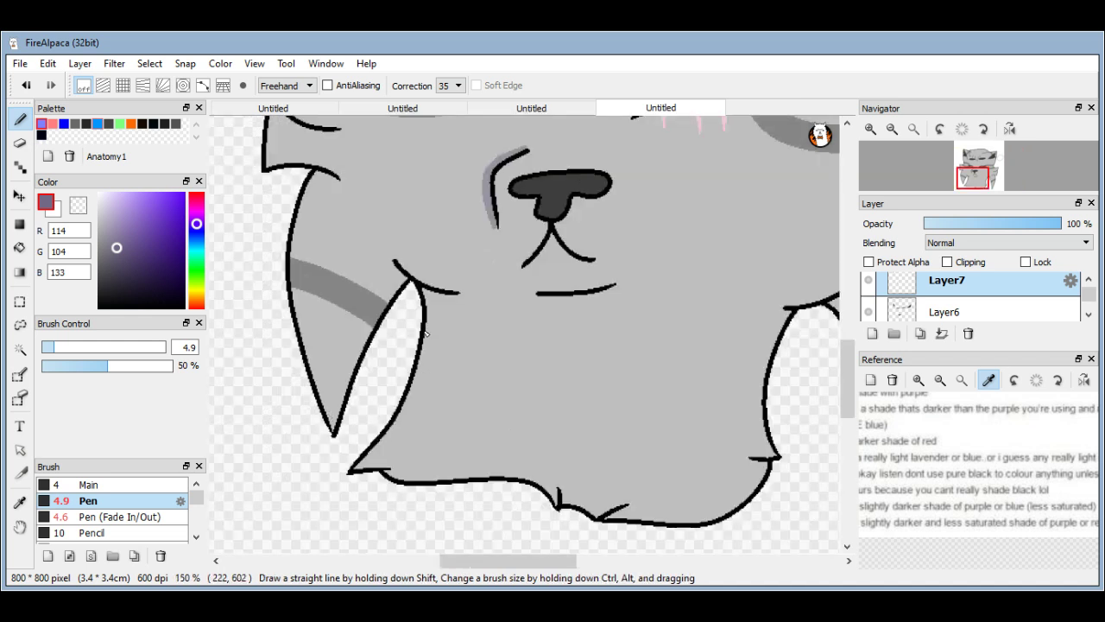
scroll(436, 337, up, 1)
scroll(449, 294, down, 1)
scroll(457, 263, up, 1)
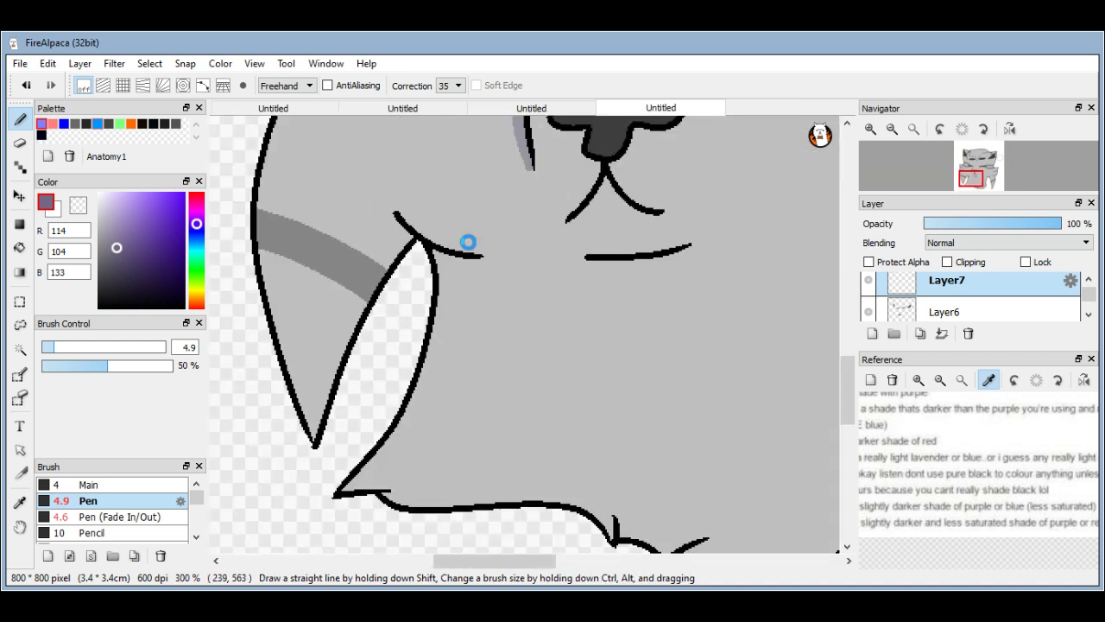
scroll(471, 243, down, 1)
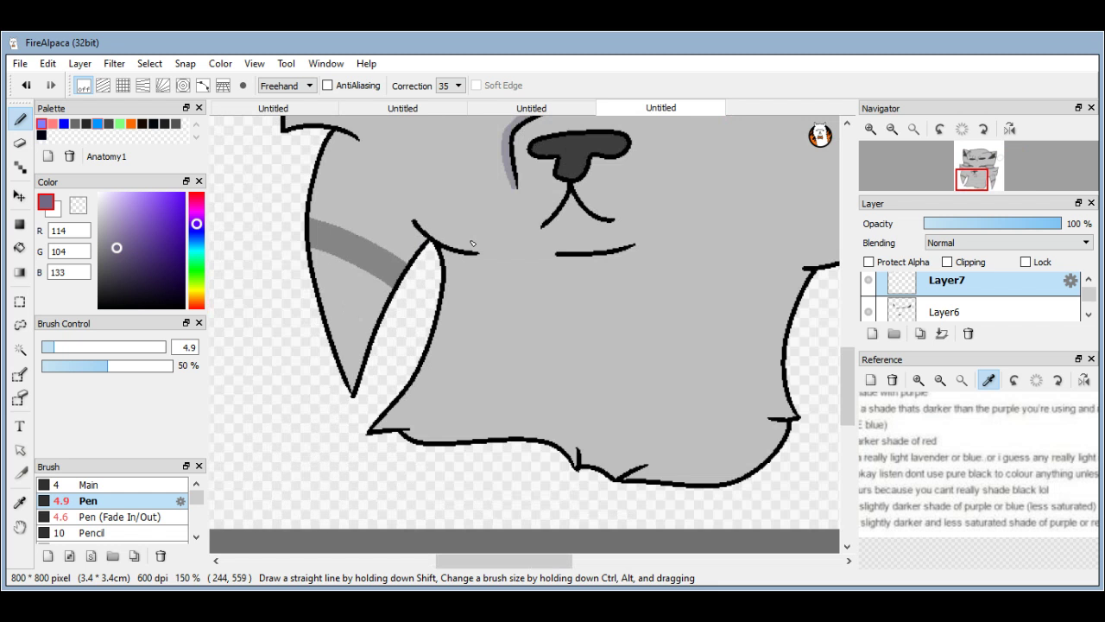
scroll(472, 244, up, 1)
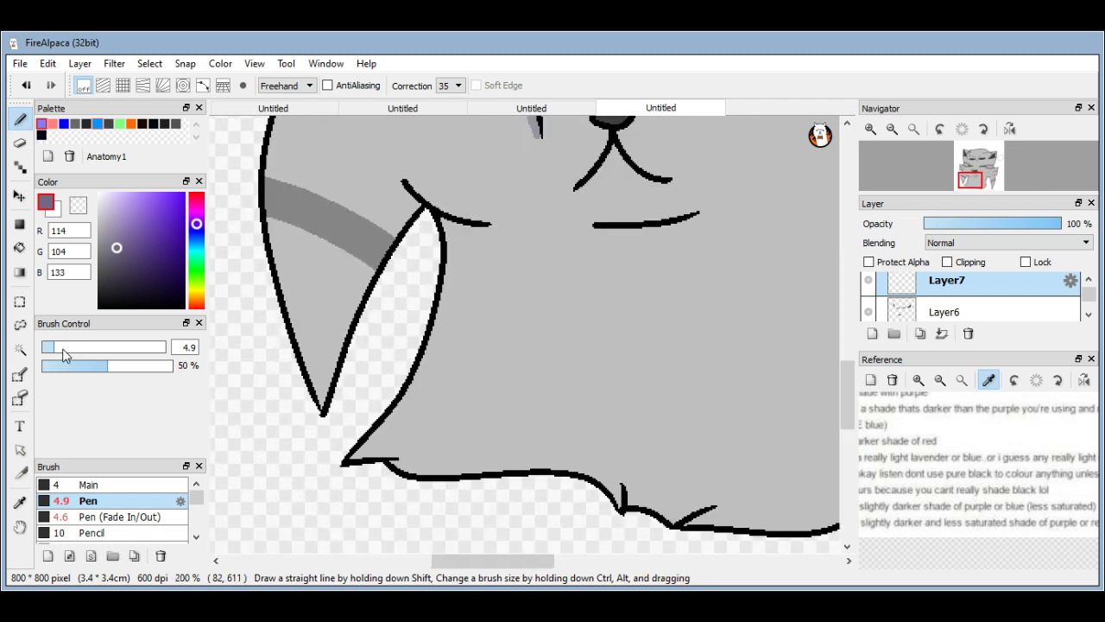
click(63, 349)
mouse_move(440, 206)
mouse_down()
mouse_move(452, 281)
mouse_move(389, 390)
mouse_up()
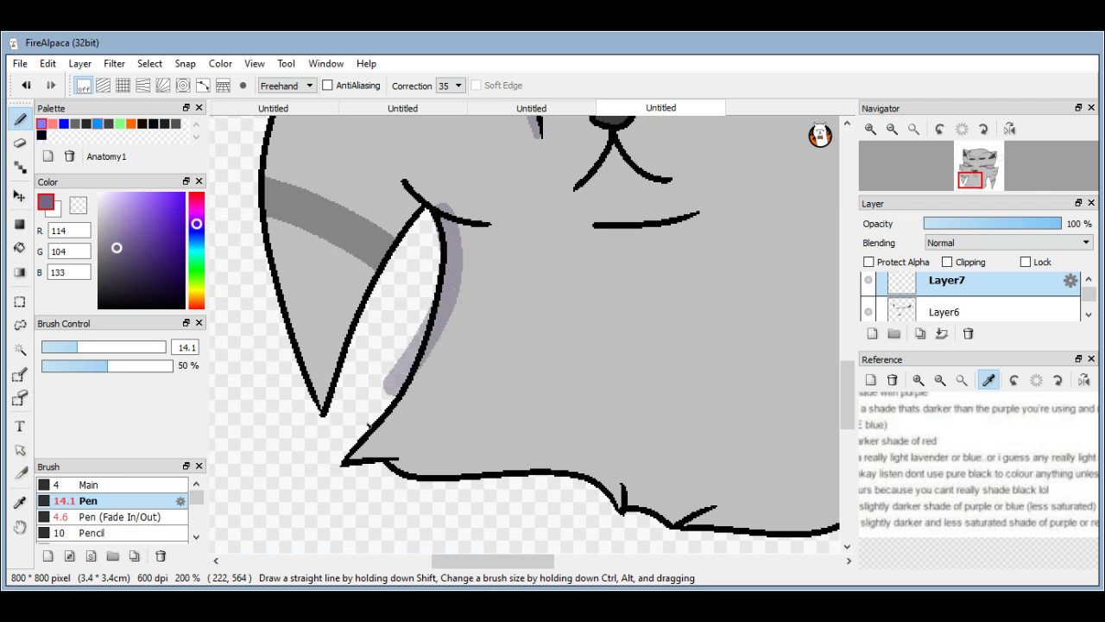
mouse_move(340, 474)
mouse_down()
mouse_move(435, 365)
mouse_move(458, 247)
mouse_move(451, 210)
mouse_up()
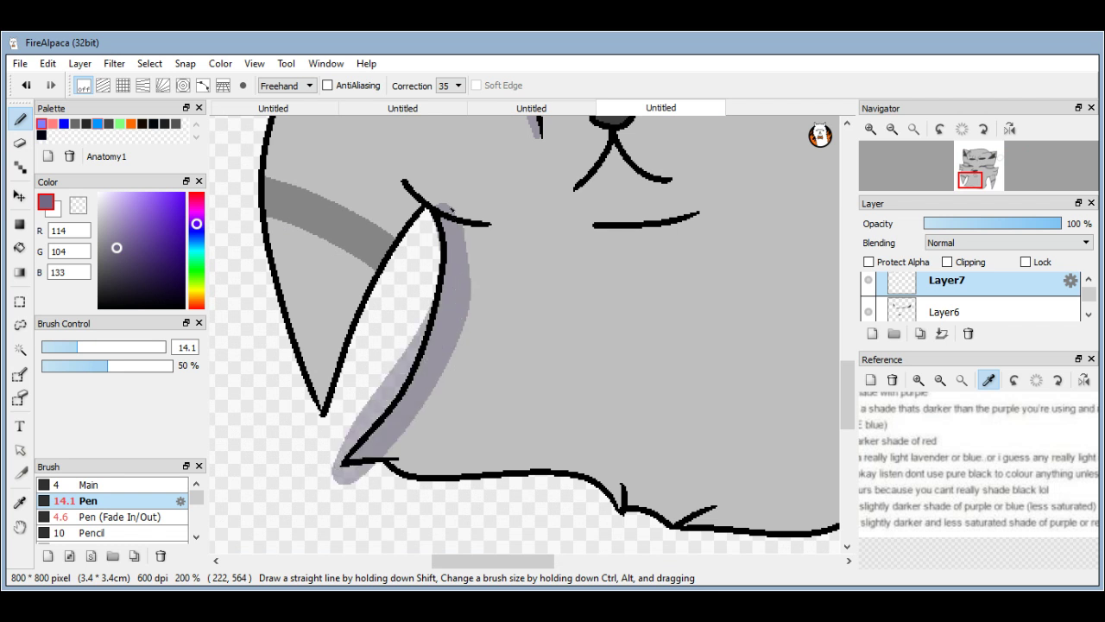
Erase the purple spilling above the cheek line and below the chest's lower left corner with the size 5.2 eraser.
click(20, 142)
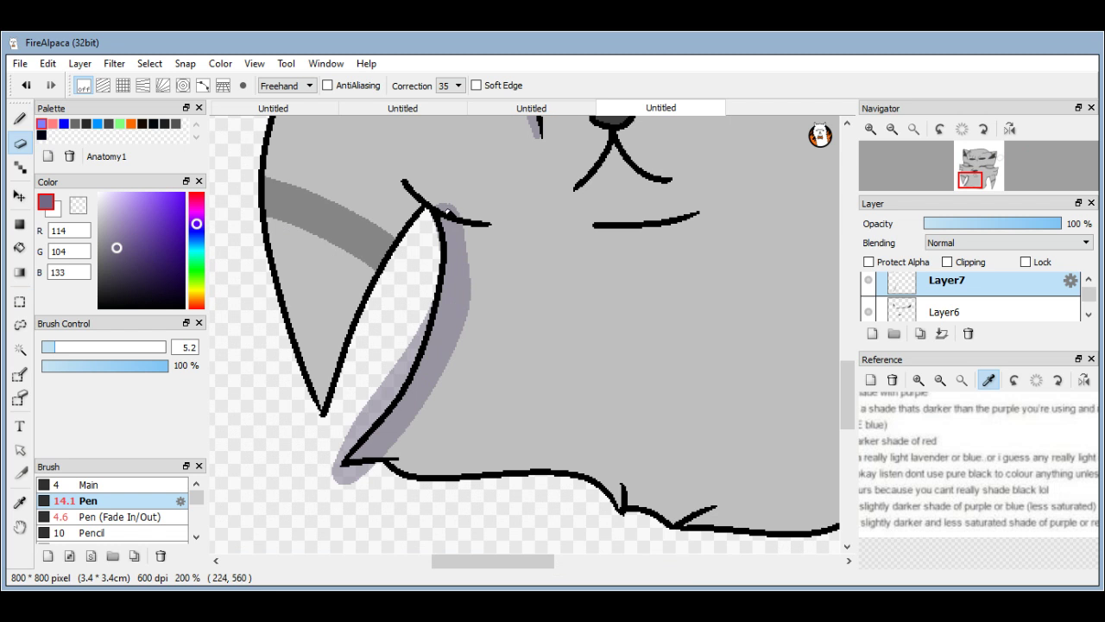
scroll(447, 211, up, 3)
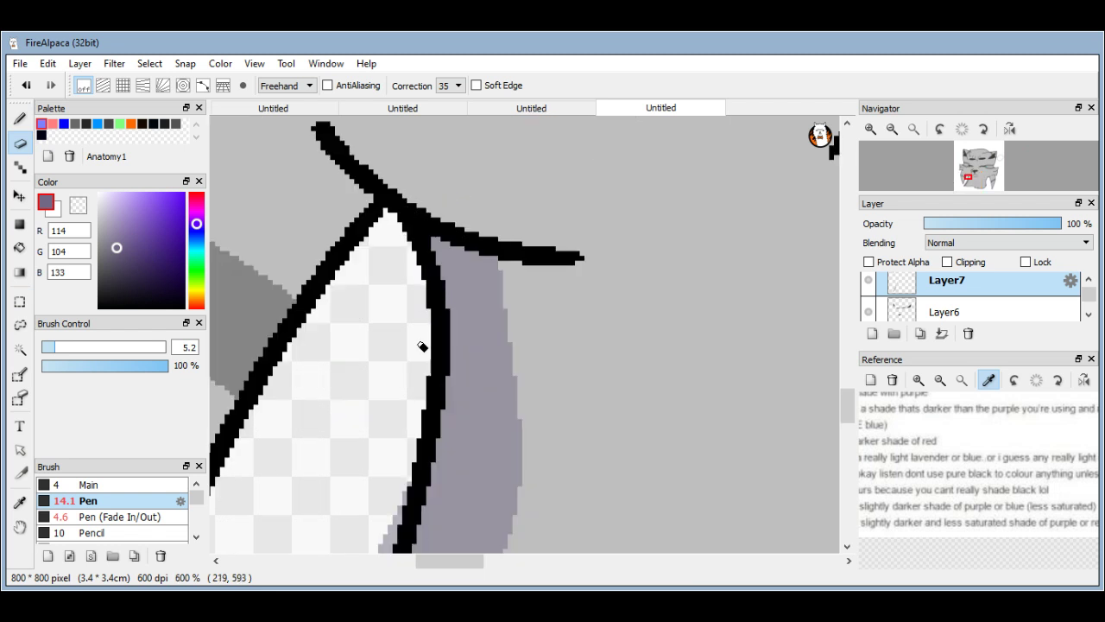
scroll(422, 347, down, 3)
scroll(364, 538, up, 3)
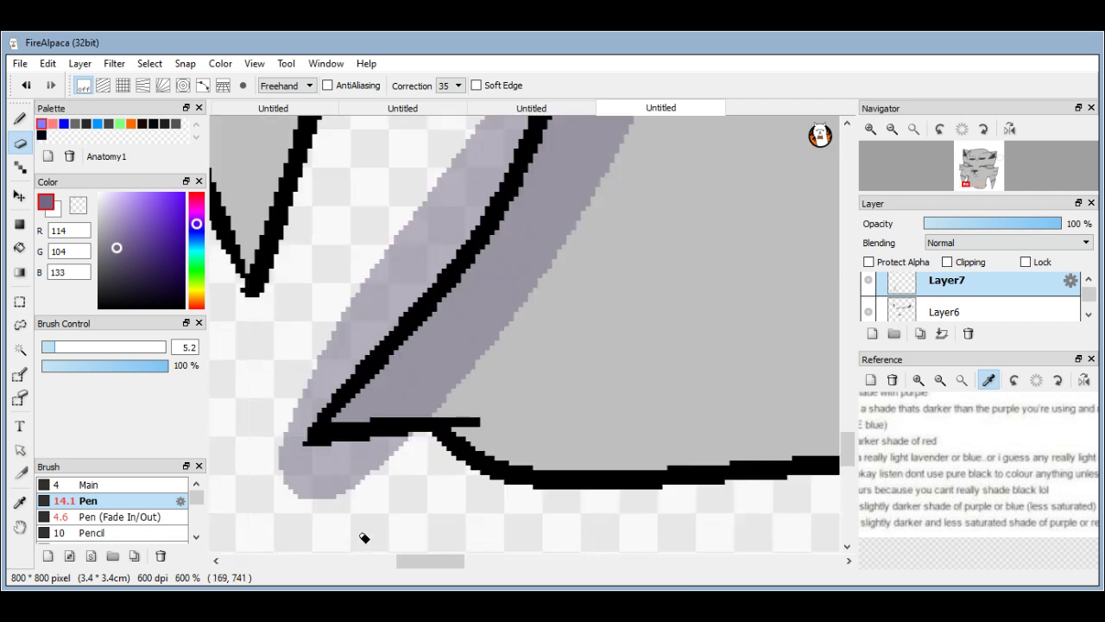
mouse_move(404, 442)
mouse_down()
mouse_move(292, 450)
mouse_move(312, 462)
mouse_move(377, 461)
mouse_move(253, 486)
mouse_move(316, 503)
mouse_move(365, 478)
mouse_up()
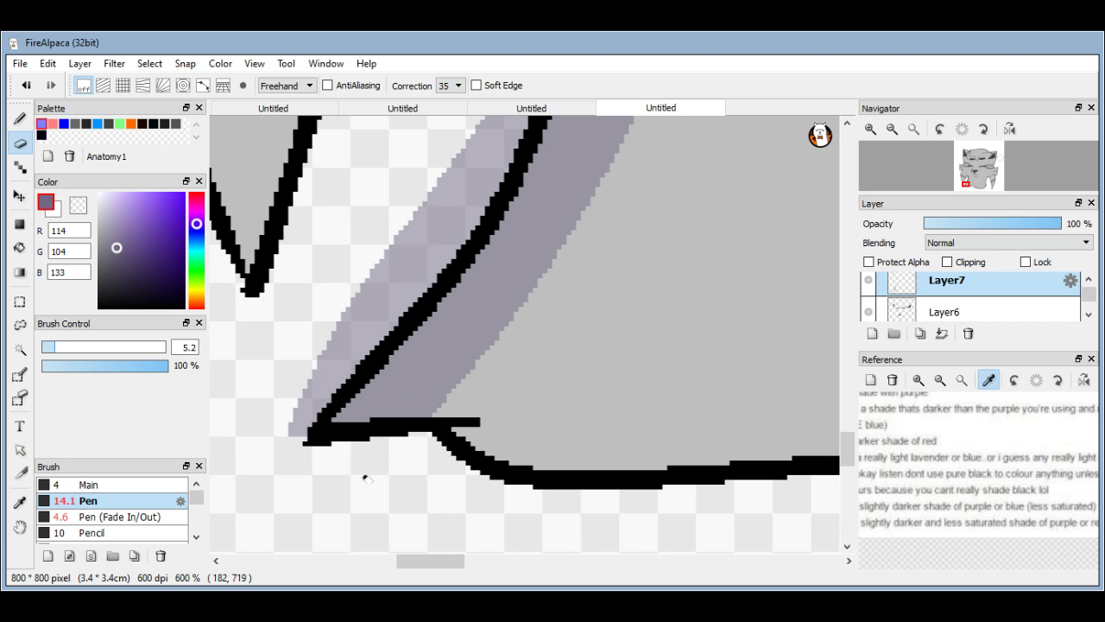
Try erasing the purple outside the lower part of the chest's left outline, and undo the strokes.
mouse_move(289, 450)
mouse_down()
mouse_move(390, 242)
mouse_move(451, 223)
mouse_move(318, 375)
mouse_move(315, 421)
mouse_move(430, 191)
mouse_move(399, 263)
mouse_move(391, 253)
mouse_up()
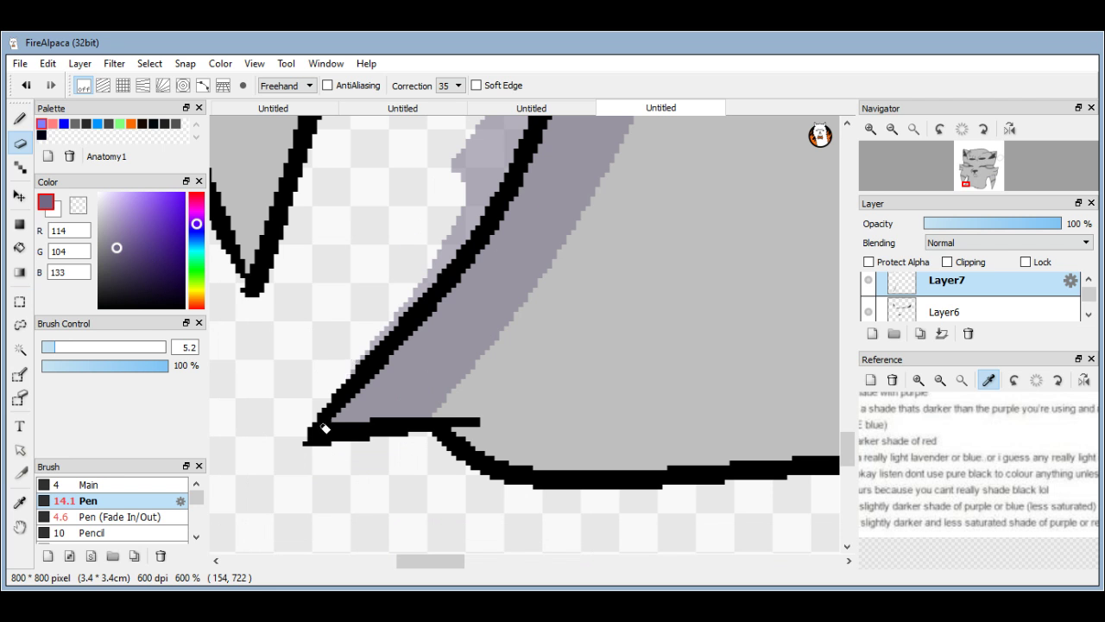
drag(377, 357, 428, 280)
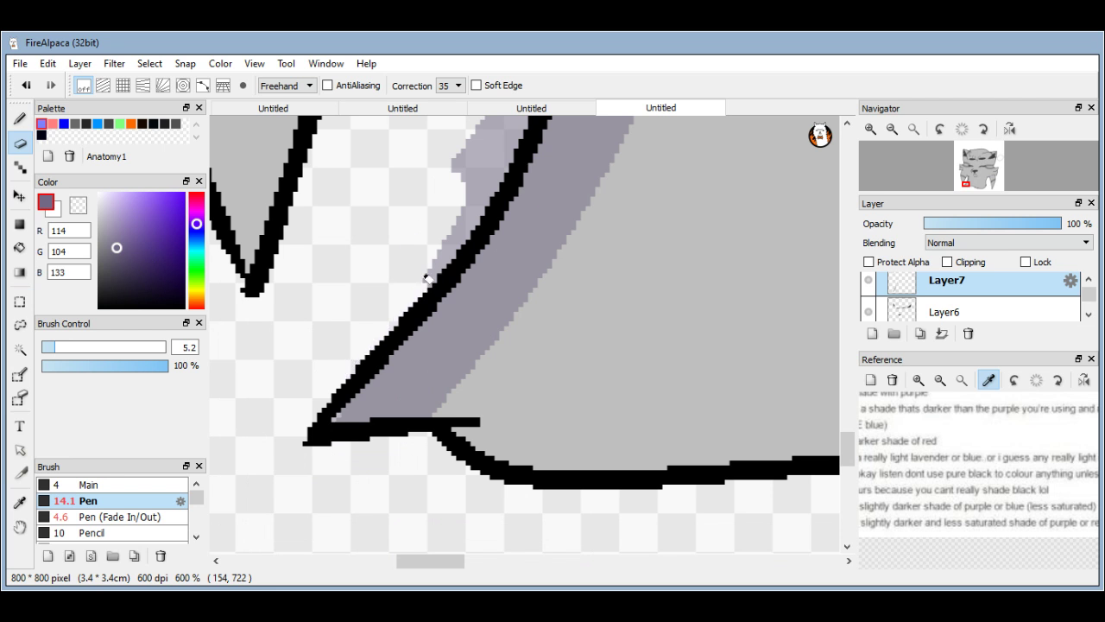
scroll(50, 125, up, 1)
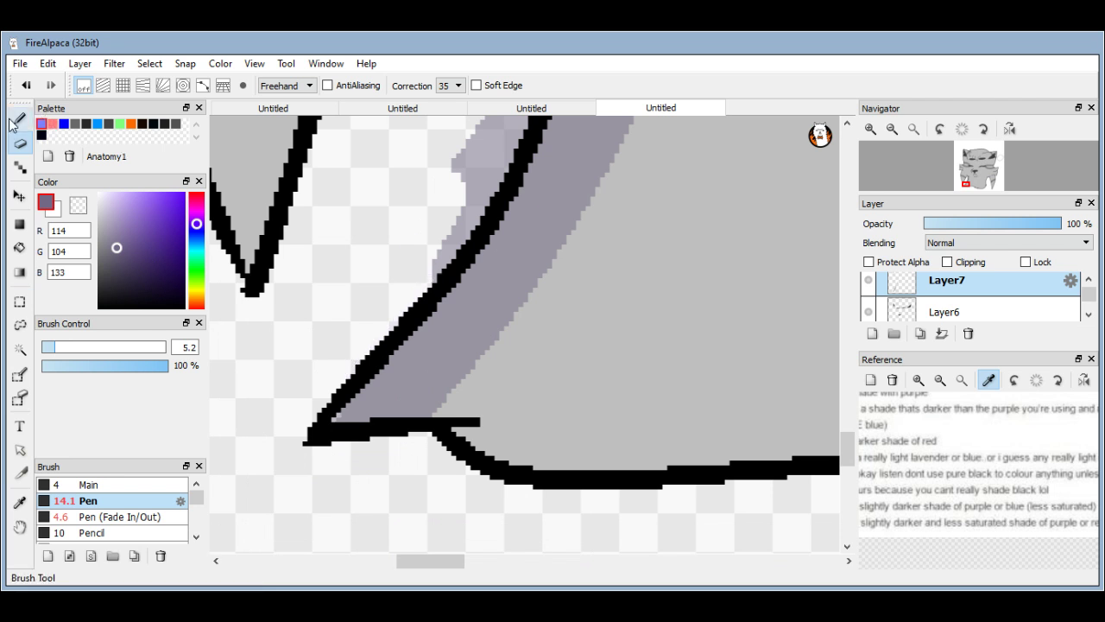
click(26, 84)
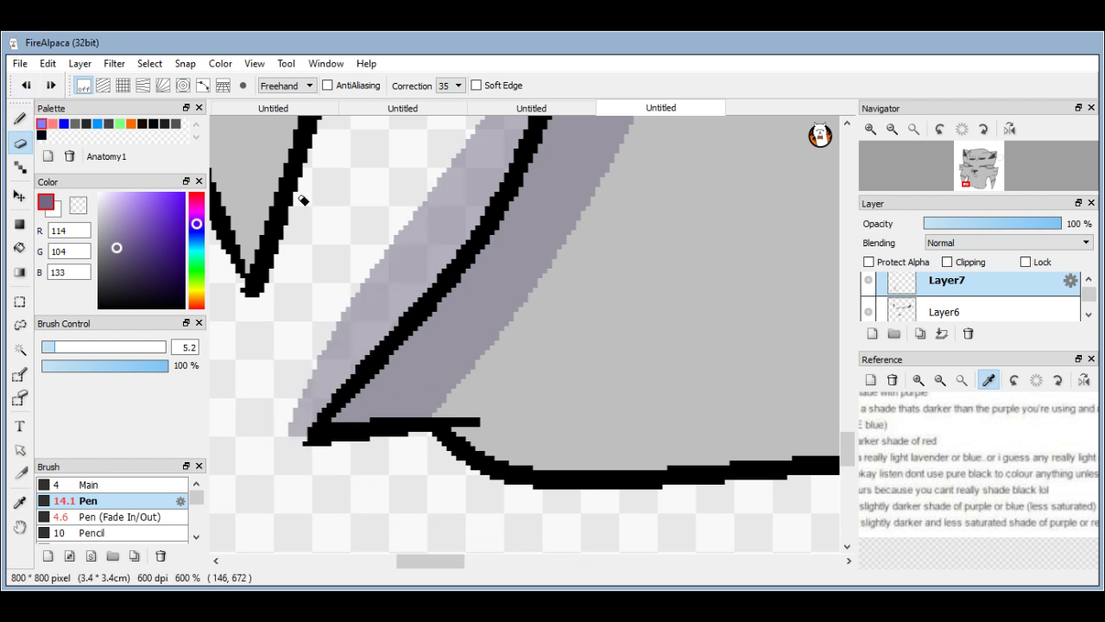
Erase all the purple spilling outside the chest's left outline with the size 5.2 eraser.
mouse_move(482, 166)
mouse_down()
mouse_move(307, 379)
mouse_move(362, 315)
mouse_up()
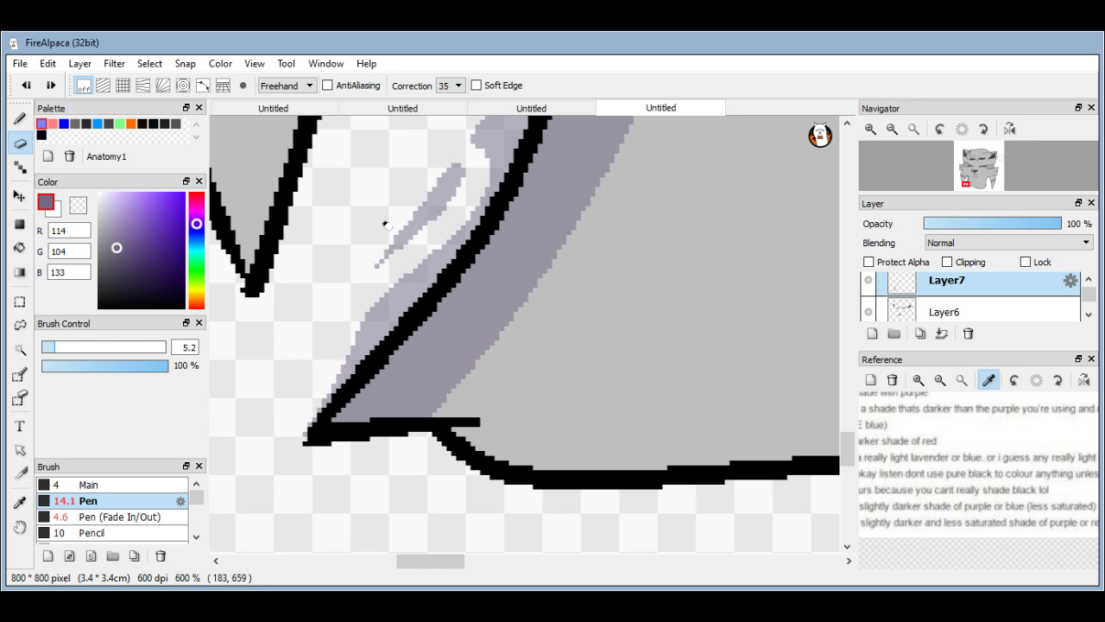
mouse_move(386, 226)
mouse_down()
mouse_move(396, 278)
mouse_move(421, 231)
mouse_move(472, 187)
mouse_move(376, 330)
mouse_up()
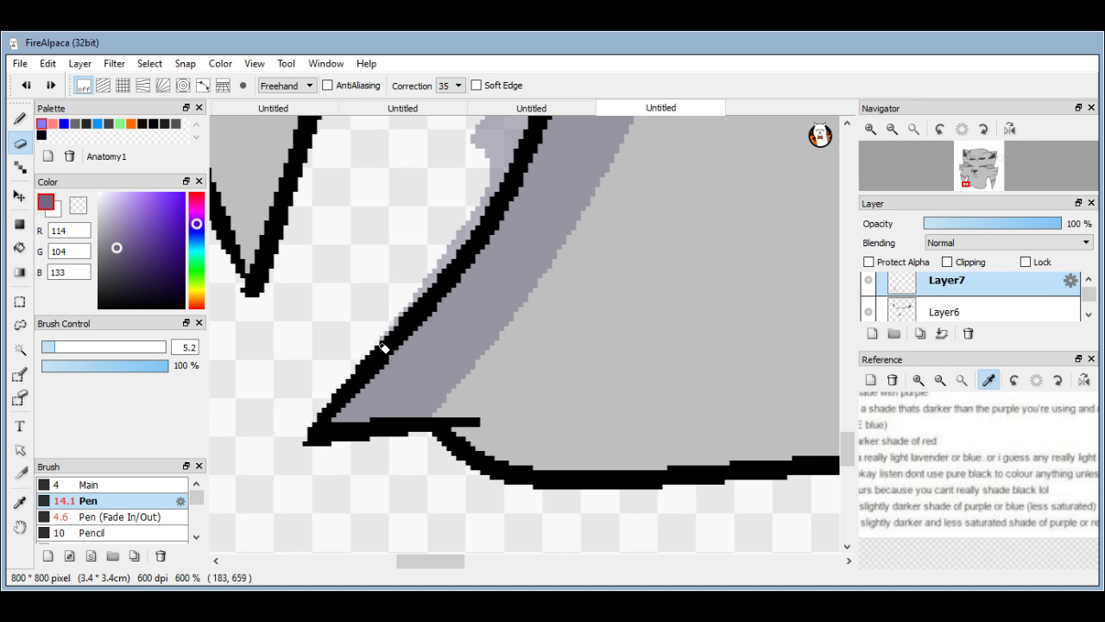
scroll(360, 331, down, 3)
scroll(380, 347, up, 4)
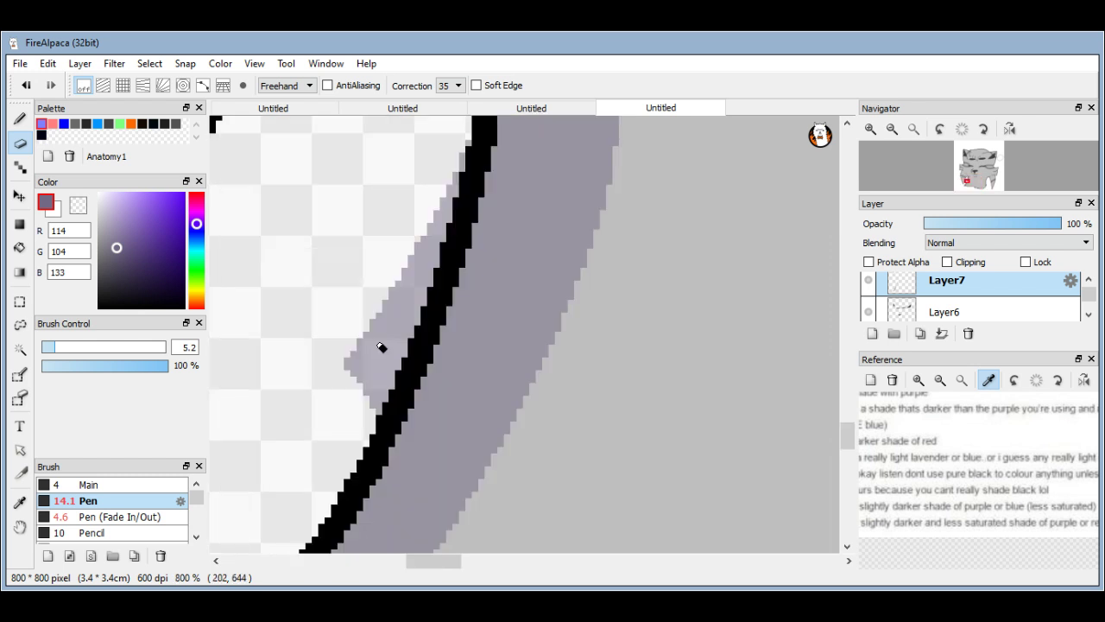
mouse_move(399, 382)
mouse_down()
mouse_move(453, 152)
mouse_move(437, 223)
mouse_move(365, 342)
mouse_move(372, 366)
mouse_move(393, 317)
mouse_up()
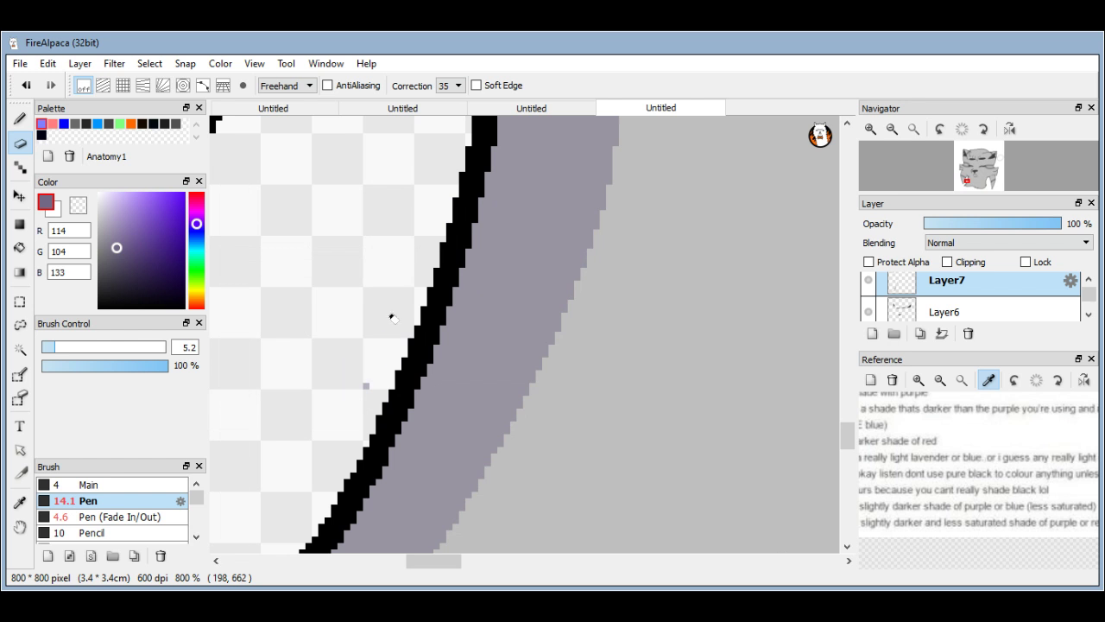
scroll(311, 336, down, 6)
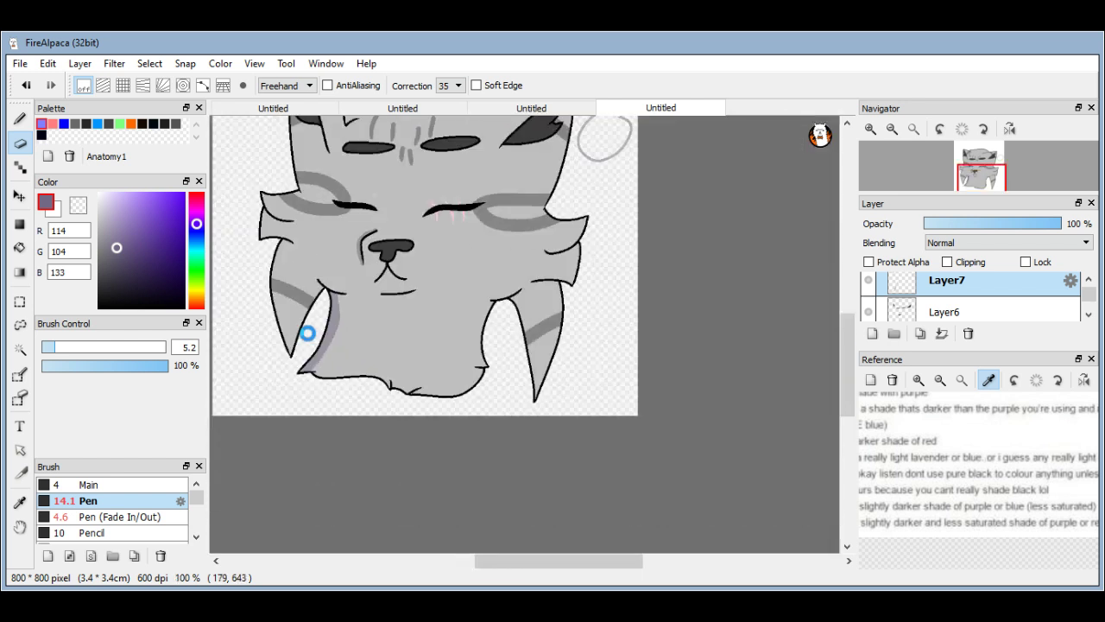
scroll(518, 388, down, 2)
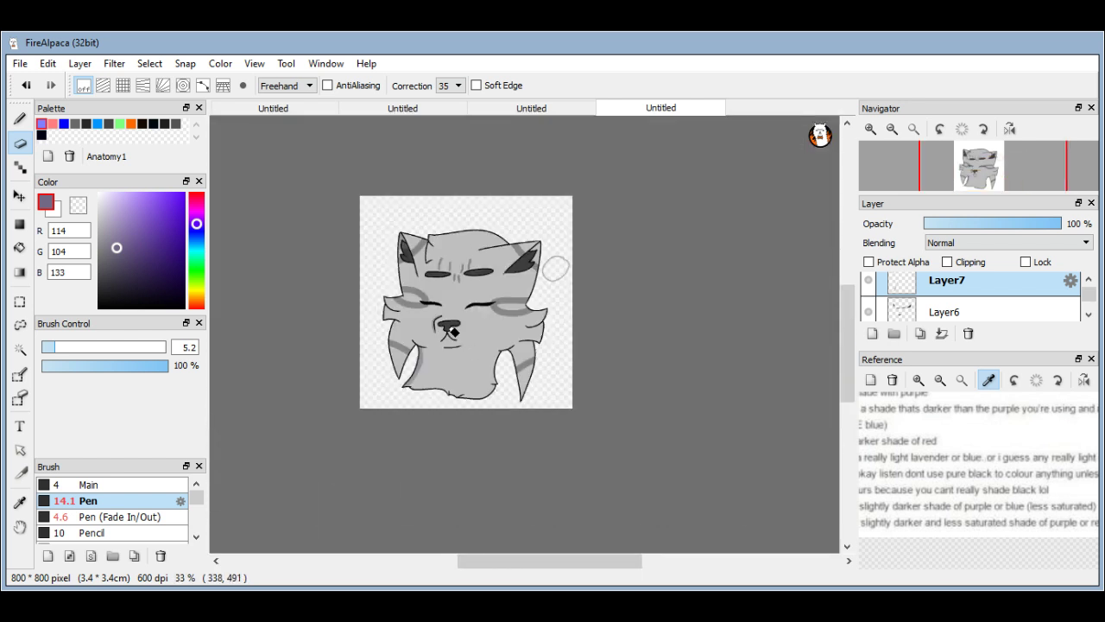
Shade along the top edge of the left cheek fur with the size 14.1 Pen in half-opacity purple.
click(20, 121)
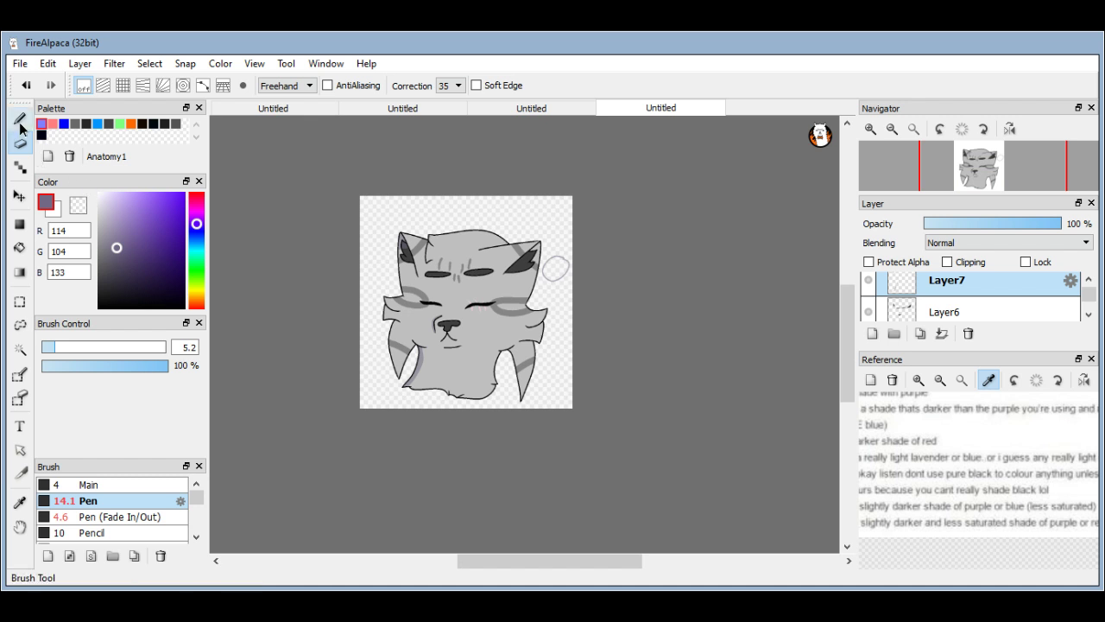
click(20, 123)
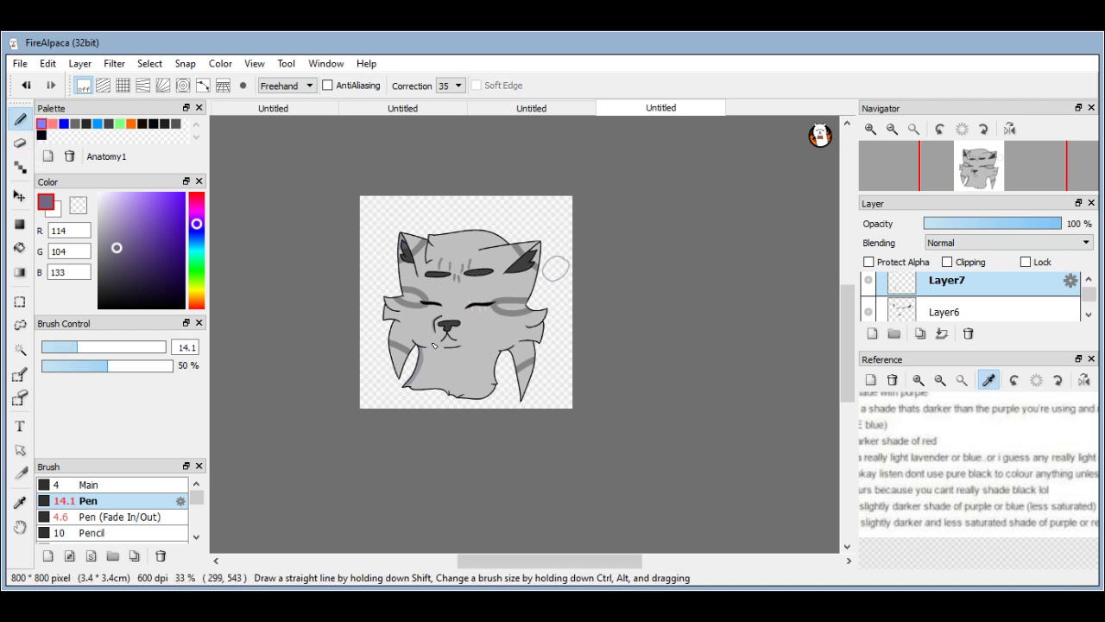
scroll(436, 350, up, 1)
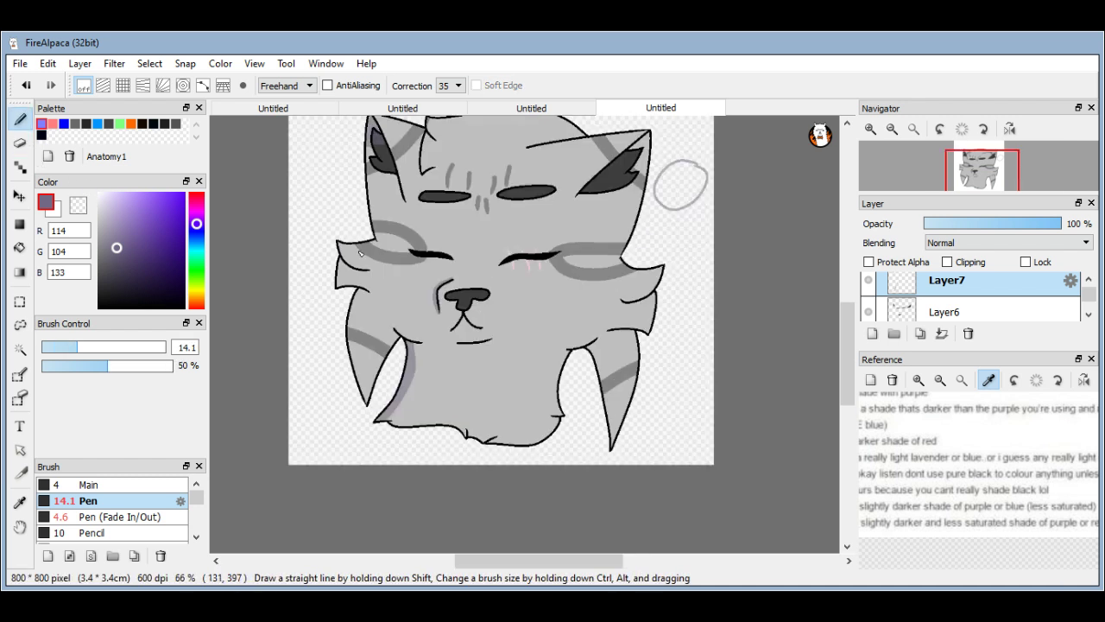
scroll(361, 252, up, 4)
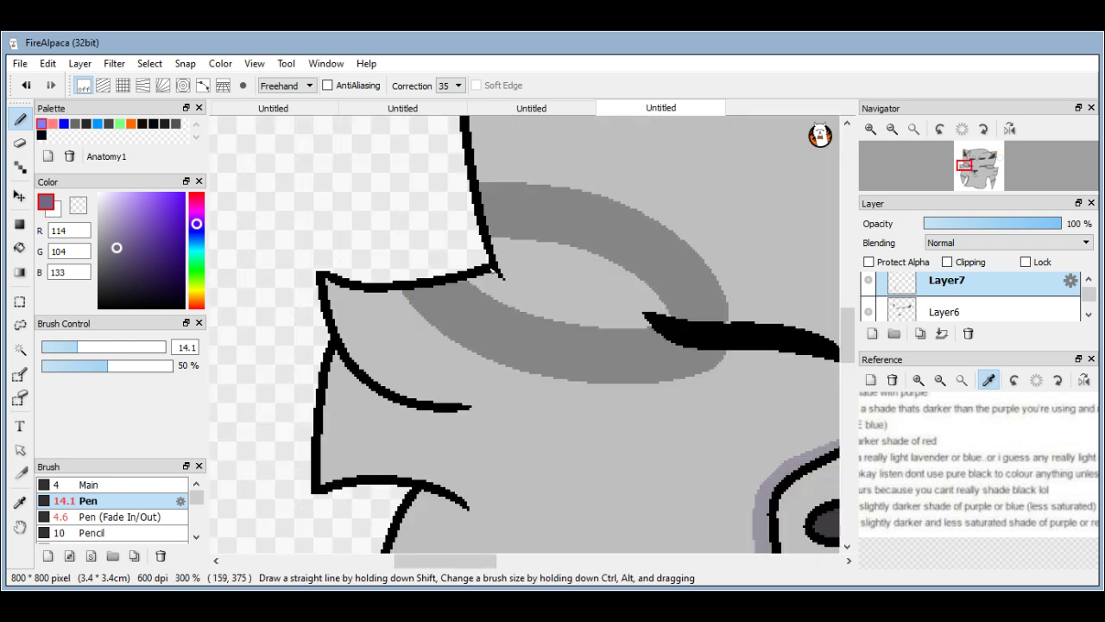
scroll(303, 269, up, 1)
drag(509, 274, 243, 278)
Erase the purple that spills above and around the left cheek fur's top outline with the size 5.2 eraser.
click(20, 141)
scroll(531, 268, up, 2)
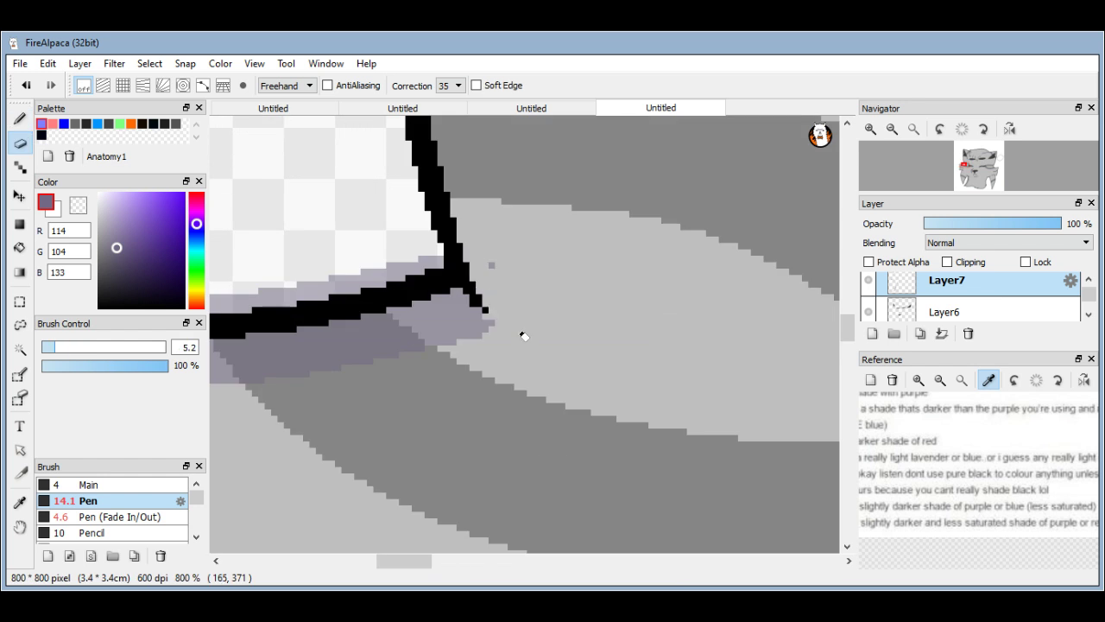
scroll(523, 336, down, 3)
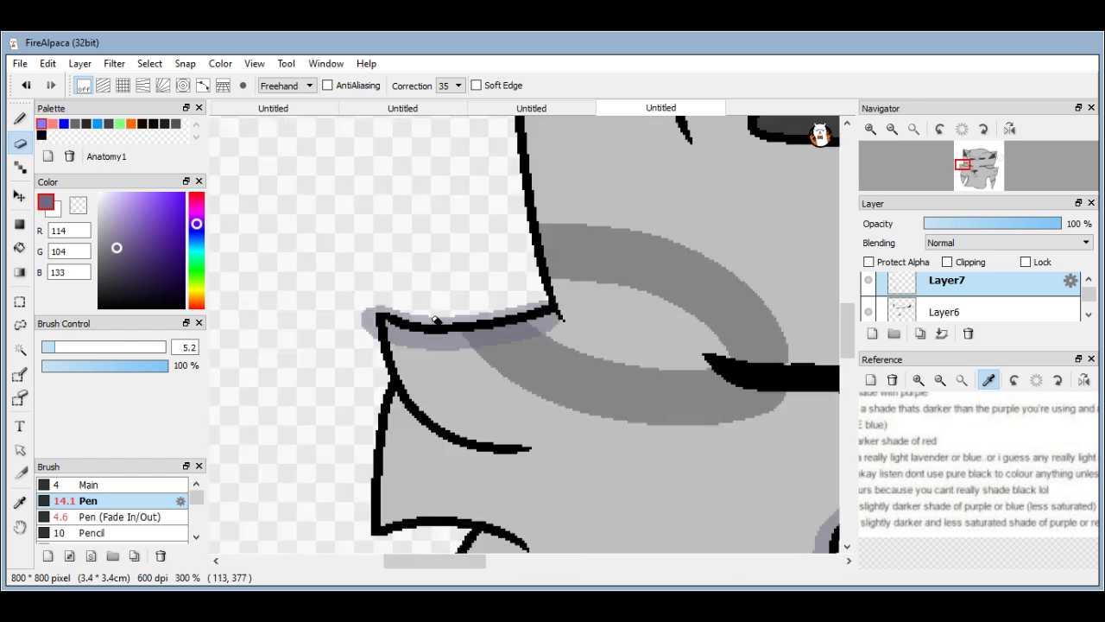
scroll(437, 321, up, 2)
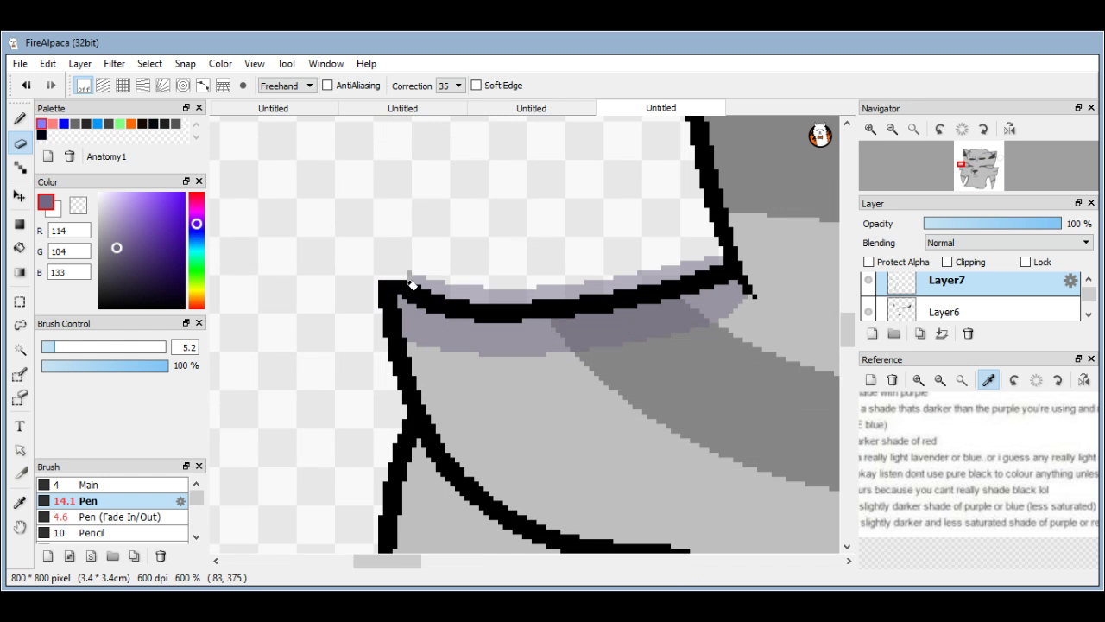
mouse_move(412, 285)
mouse_down()
mouse_move(497, 299)
mouse_move(728, 254)
mouse_up()
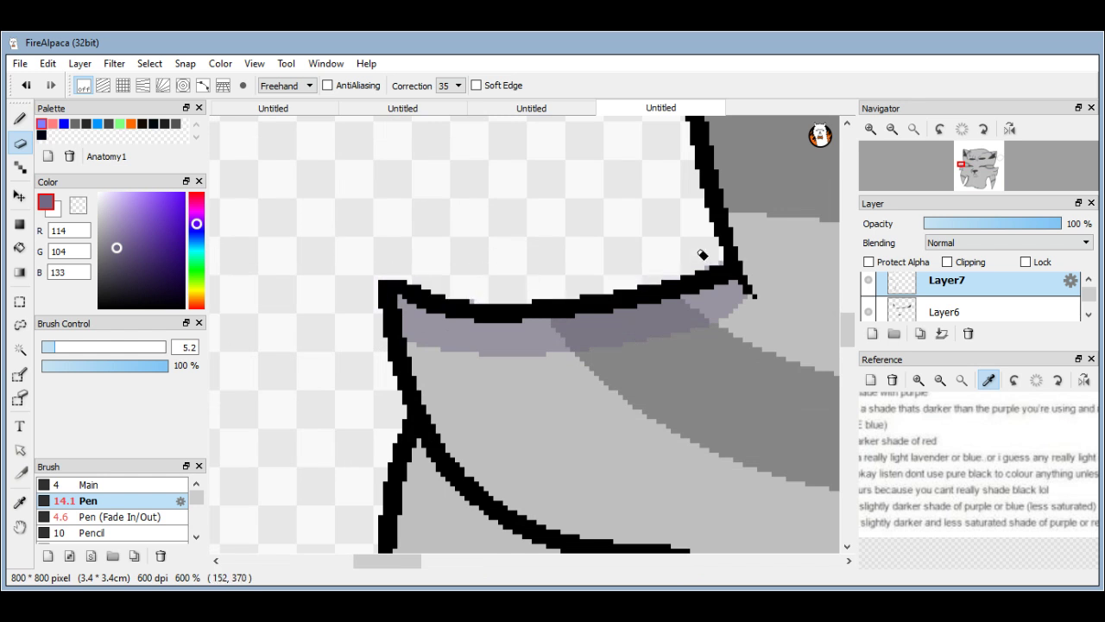
scroll(708, 250, up, 2)
scroll(431, 248, down, 10)
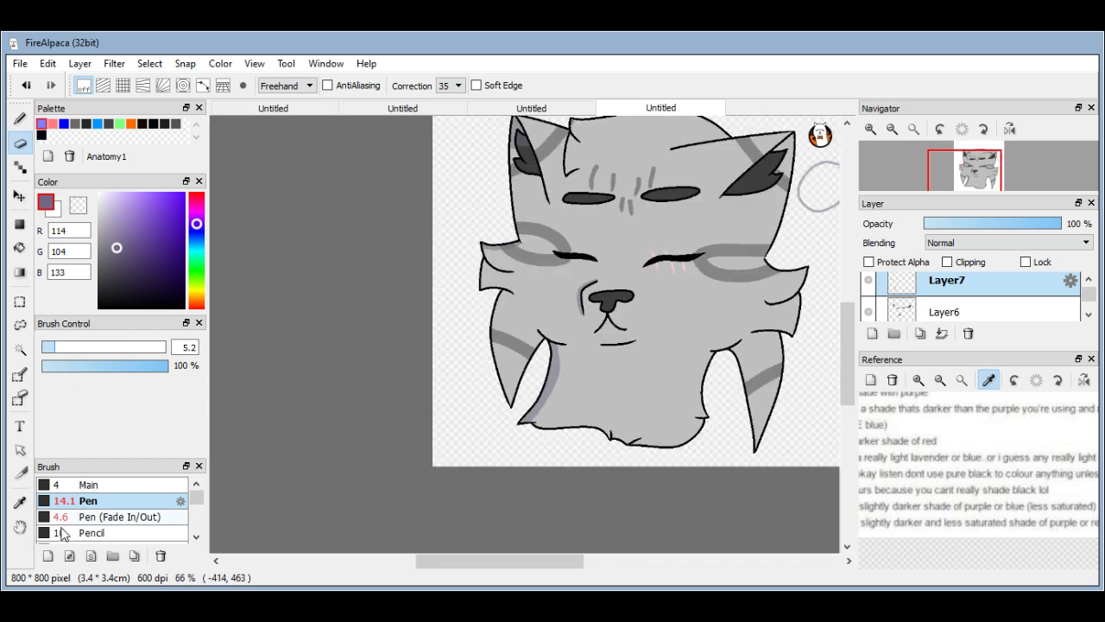
Switch from erasing to the Blur brush and set its size to 52.6.
click(19, 118)
scroll(113, 501, down, 2)
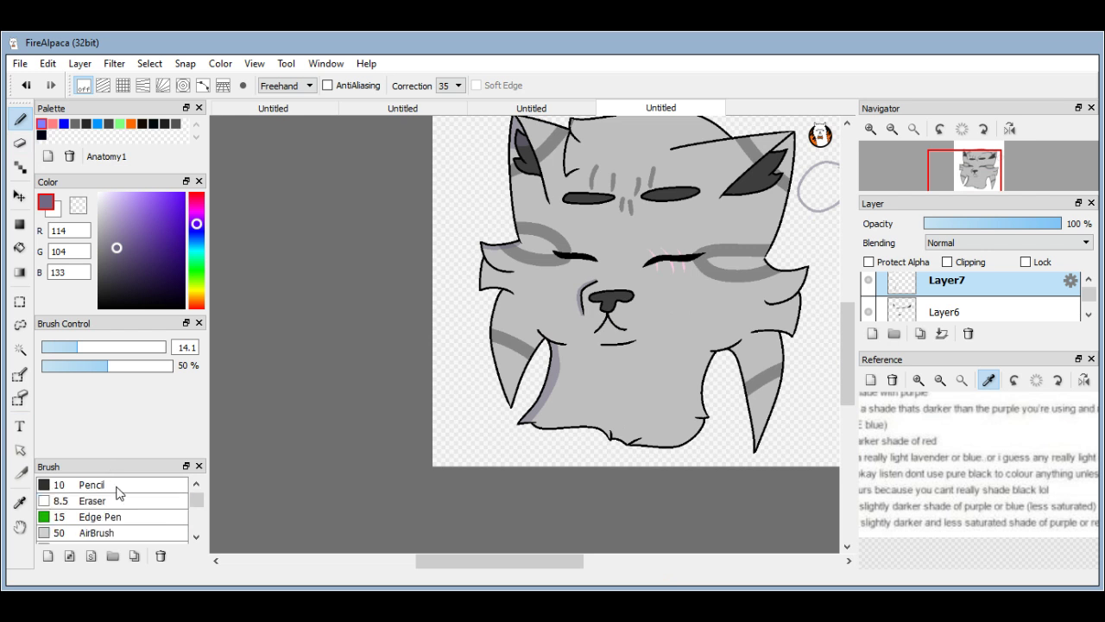
click(102, 530)
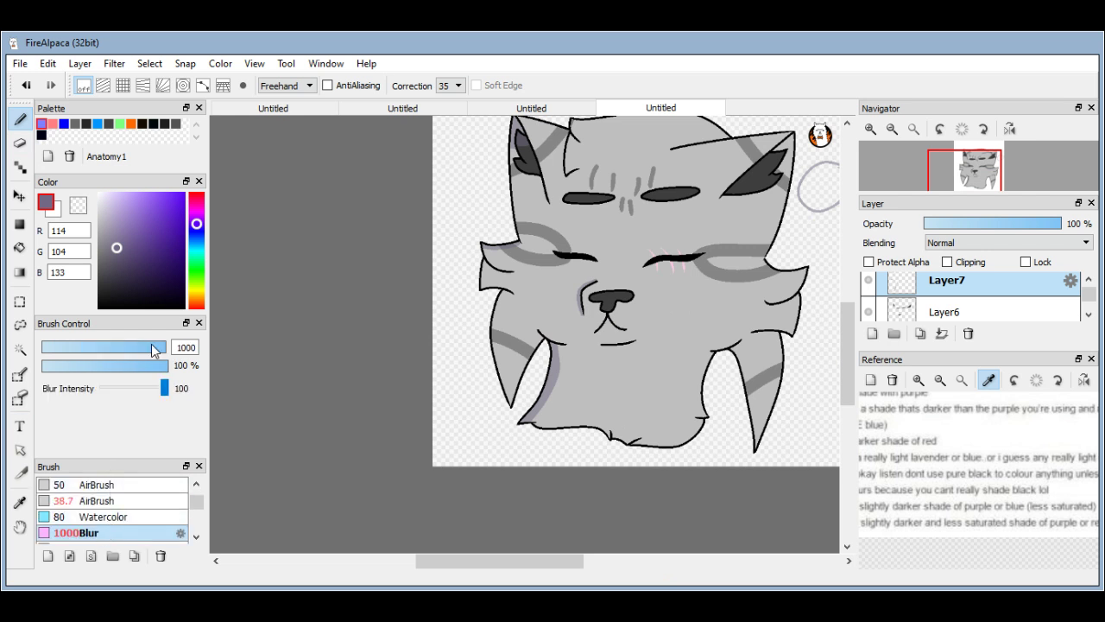
drag(151, 344, 136, 345)
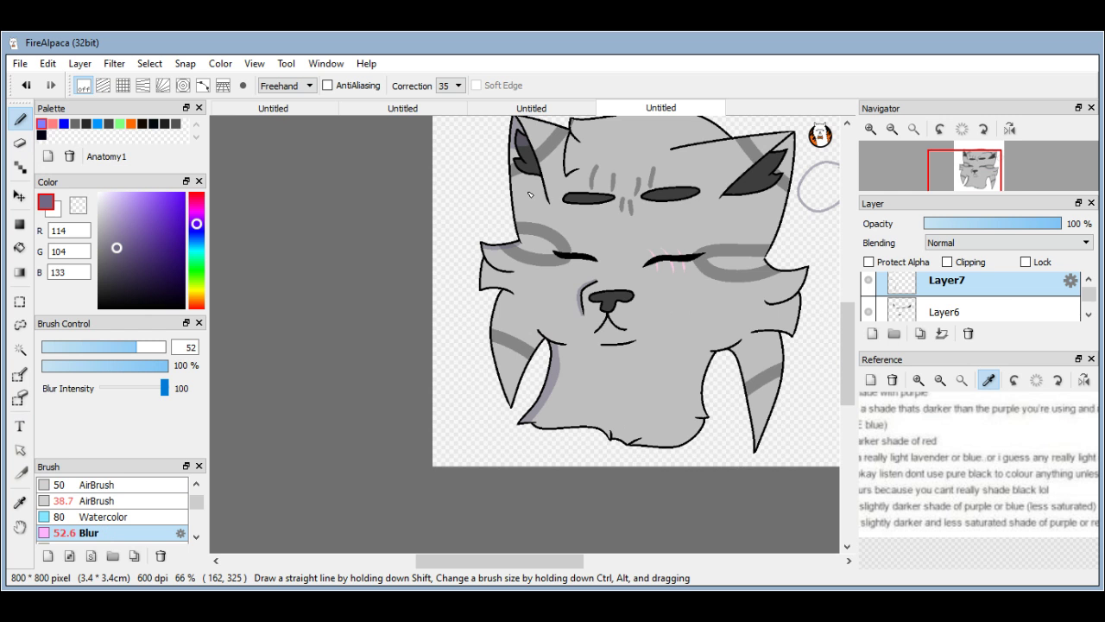
Try blurring the purple on the left ear at size 52.6 and beside the muzzle line at size 114, undoing both strokes.
scroll(530, 195, up, 3)
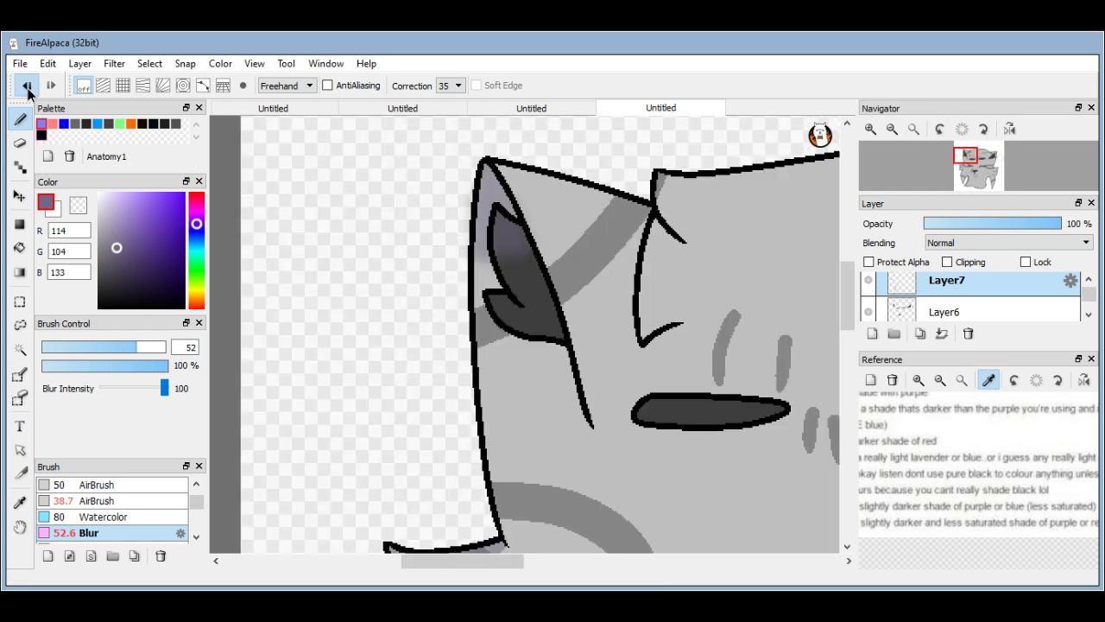
click(27, 86)
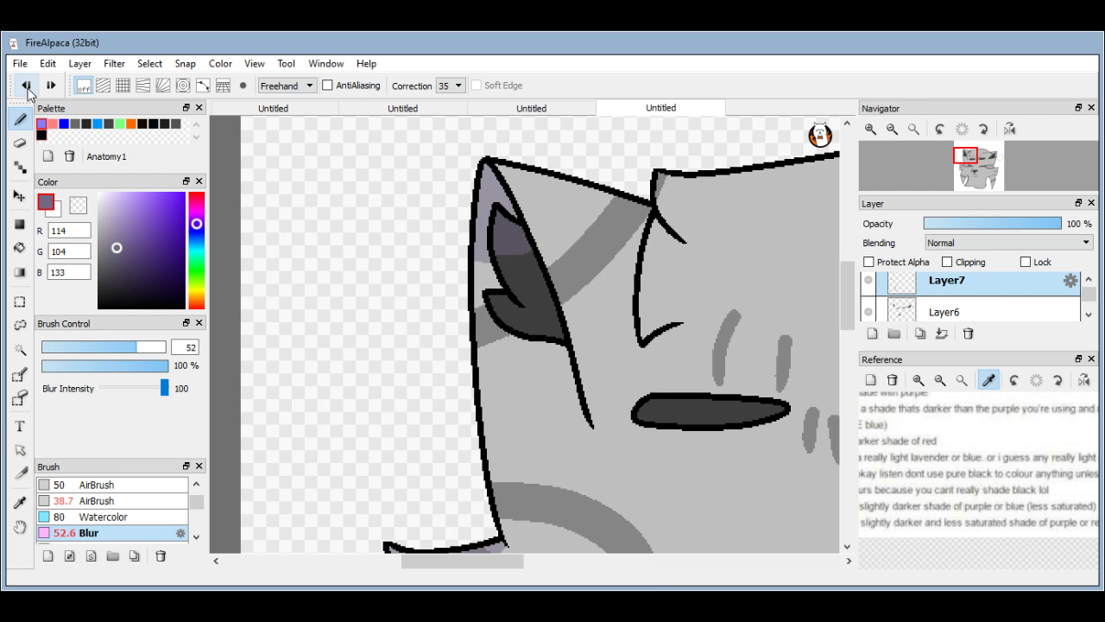
click(20, 142)
scroll(567, 266, up, 2)
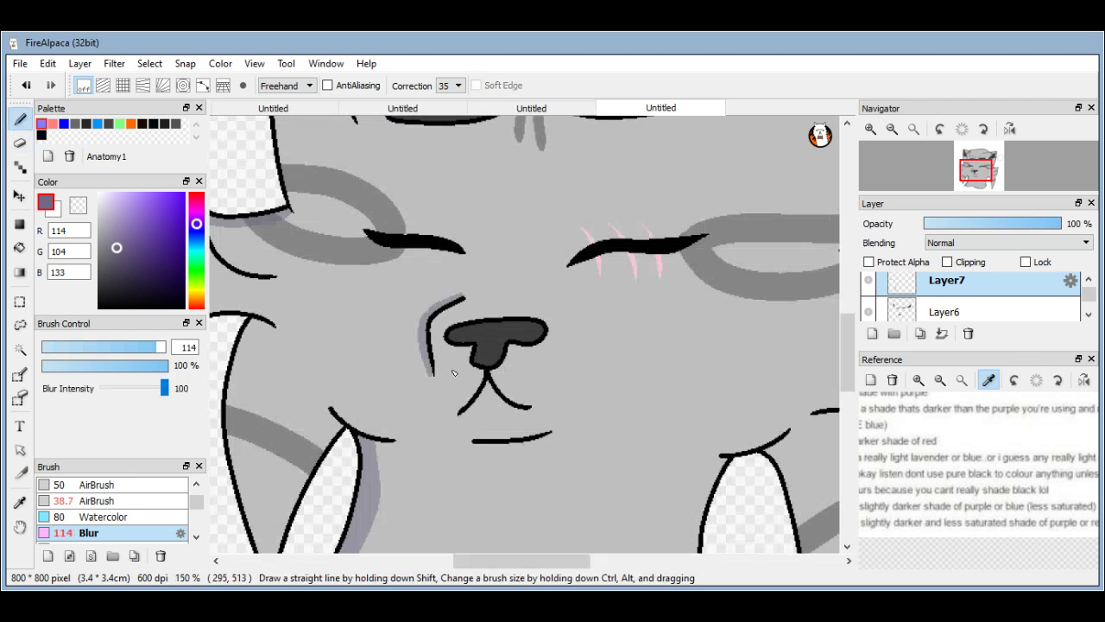
mouse_move(427, 373)
mouse_down()
mouse_move(434, 307)
mouse_move(457, 295)
mouse_up()
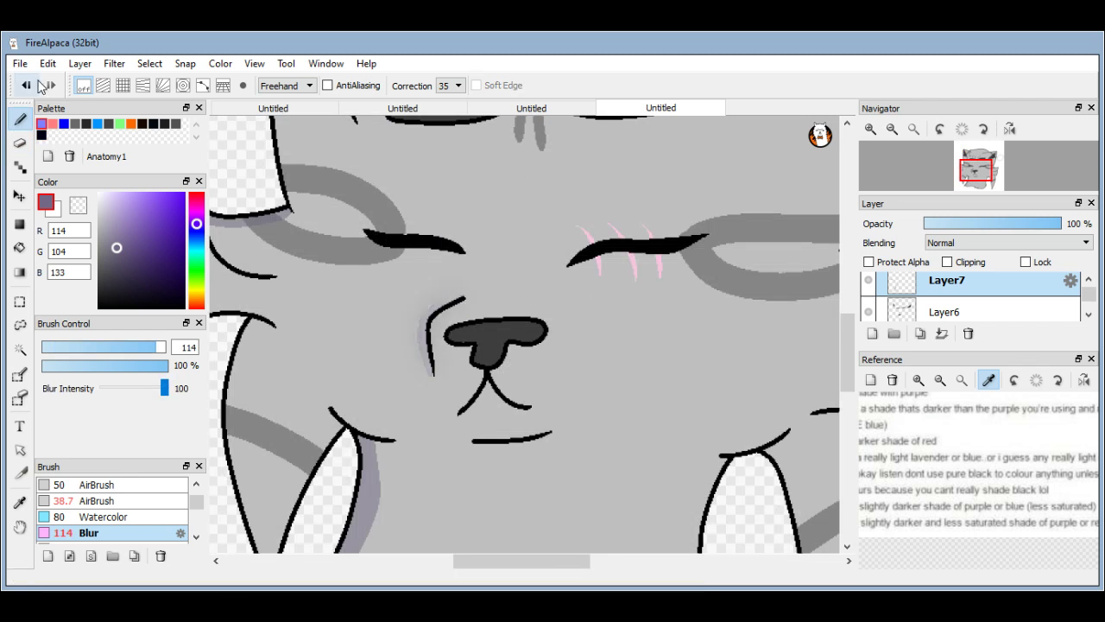
click(28, 85)
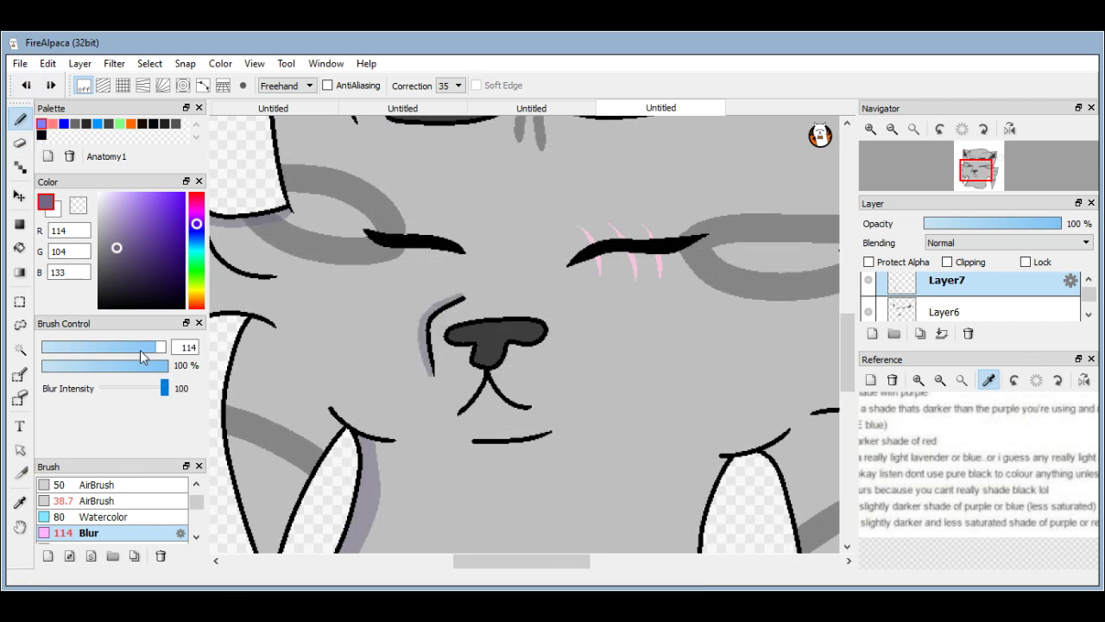
Blur the purple shading beside the muzzle line with the Blur brush set to size 62.8.
mouse_move(140, 350)
mouse_down()
mouse_move(126, 365)
mouse_move(140, 366)
mouse_up()
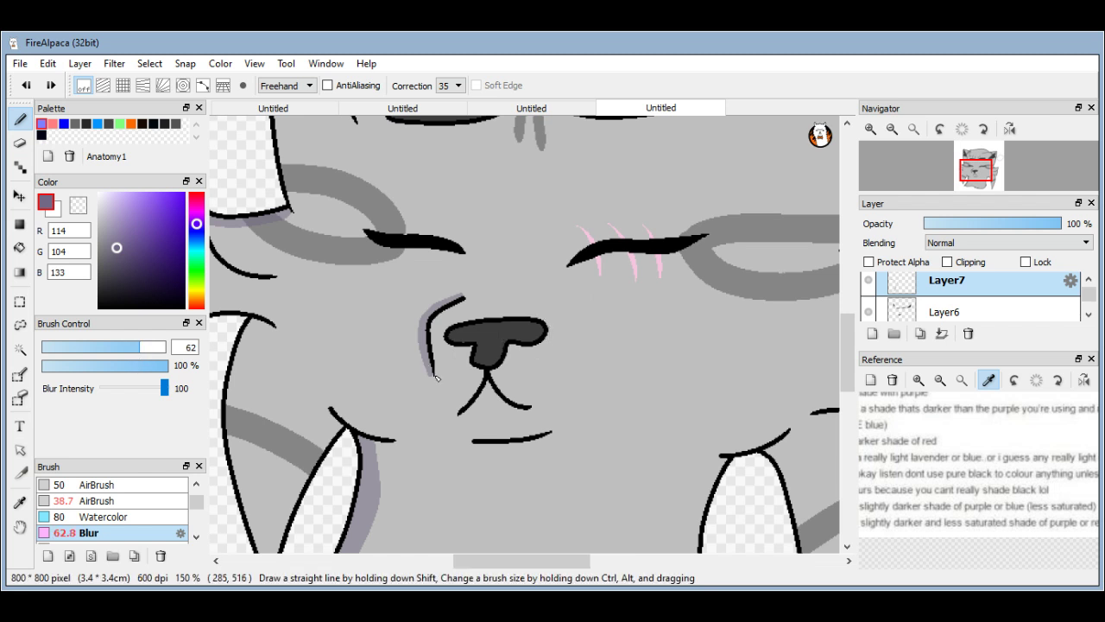
scroll(437, 377, up, 2)
drag(409, 321, 430, 373)
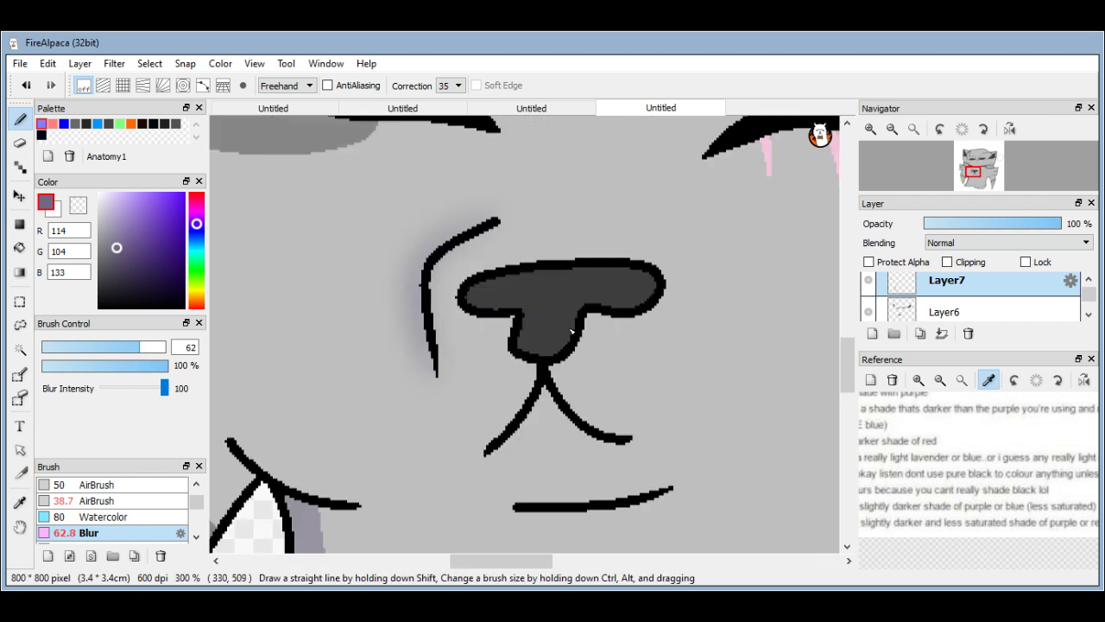
scroll(571, 331, down, 3)
Blur the inner edge of the purple shading along the chest's left outline with the size 62.8 Blur brush.
scroll(462, 408, up, 1)
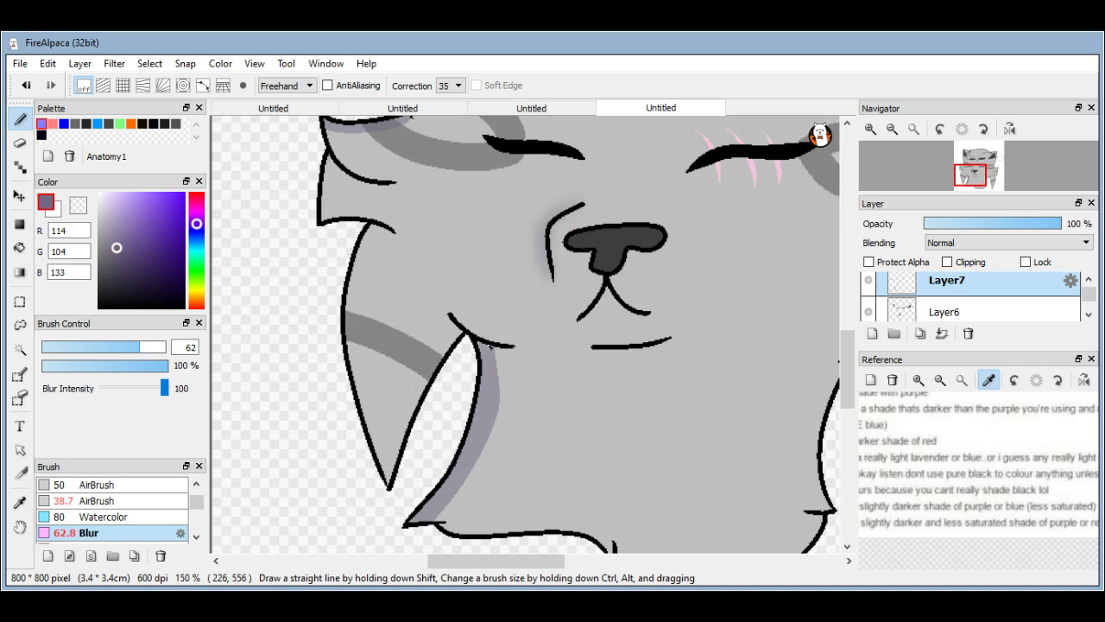
drag(489, 346, 432, 509)
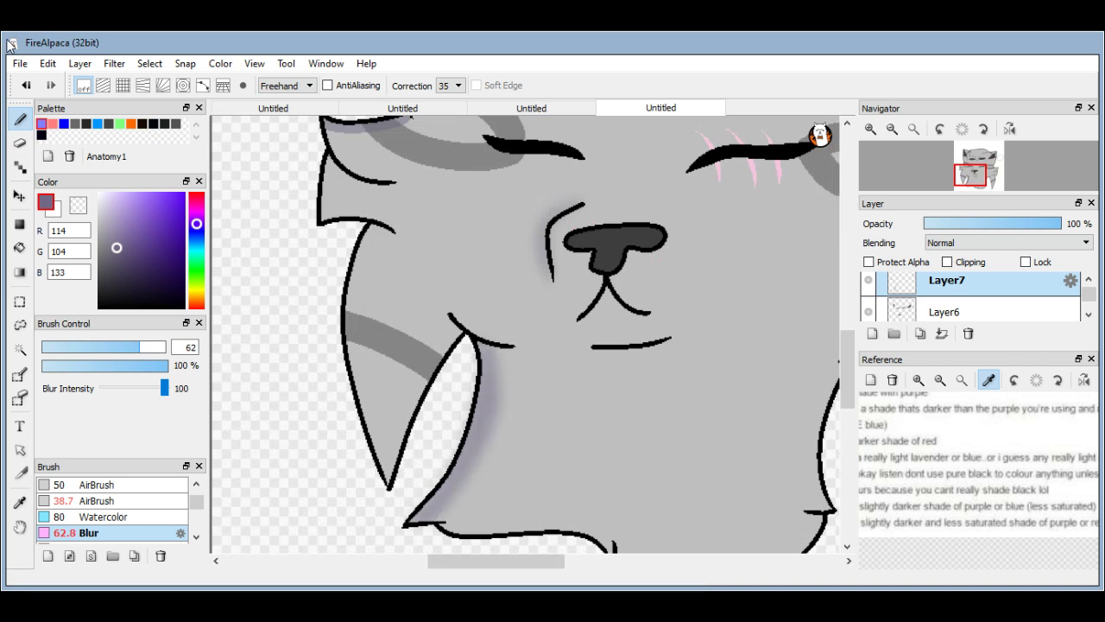
scroll(415, 198, down, 2)
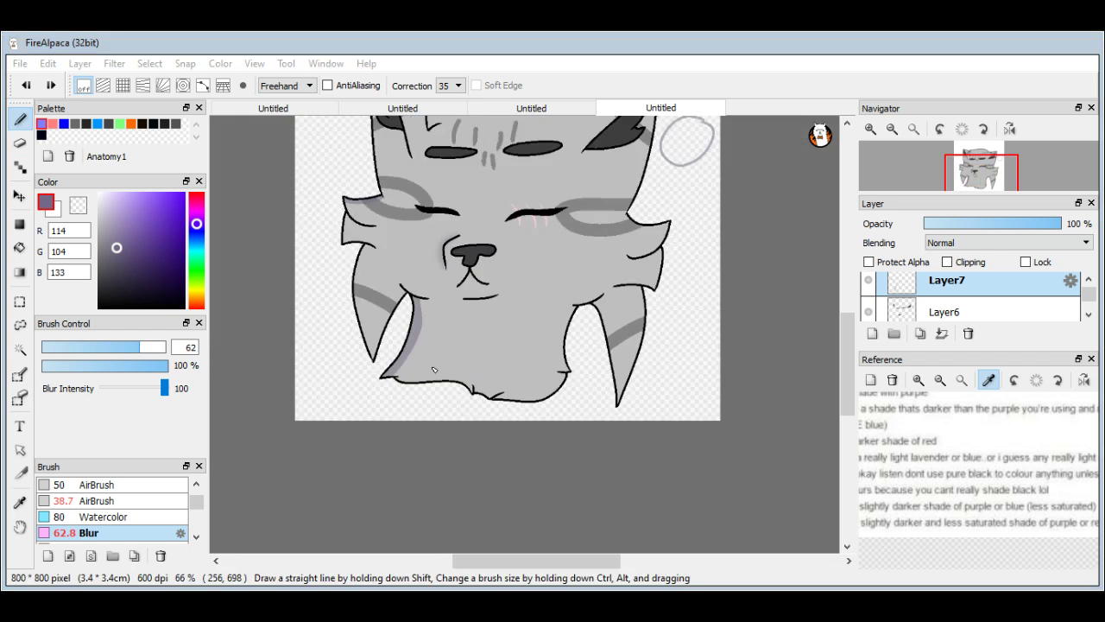
scroll(414, 202, up, 3)
scroll(413, 179, down, 2)
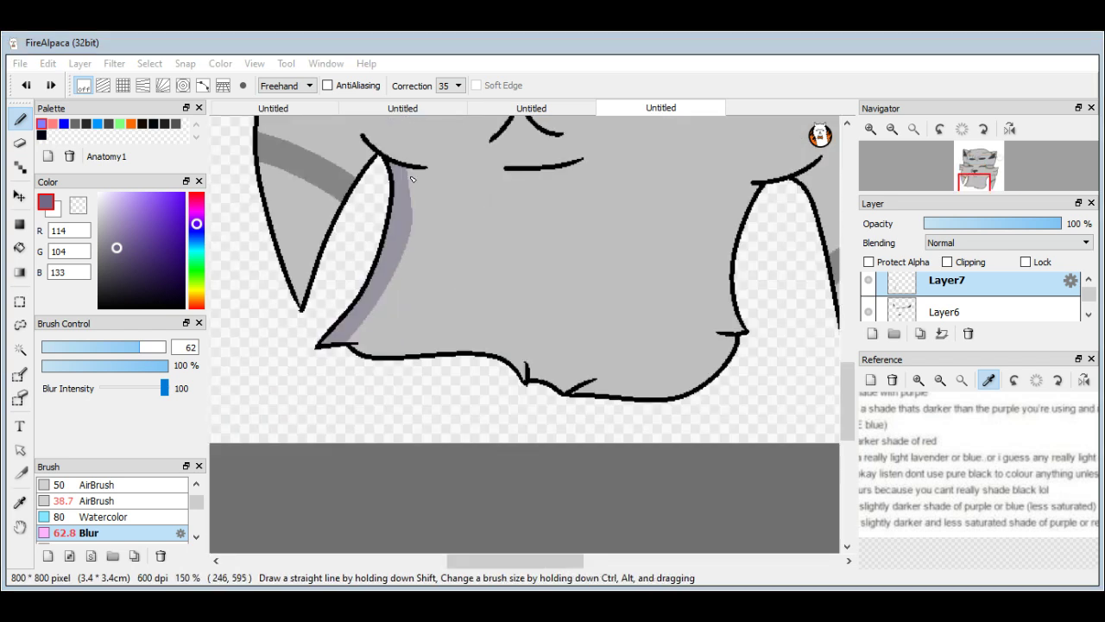
drag(412, 179, 390, 407)
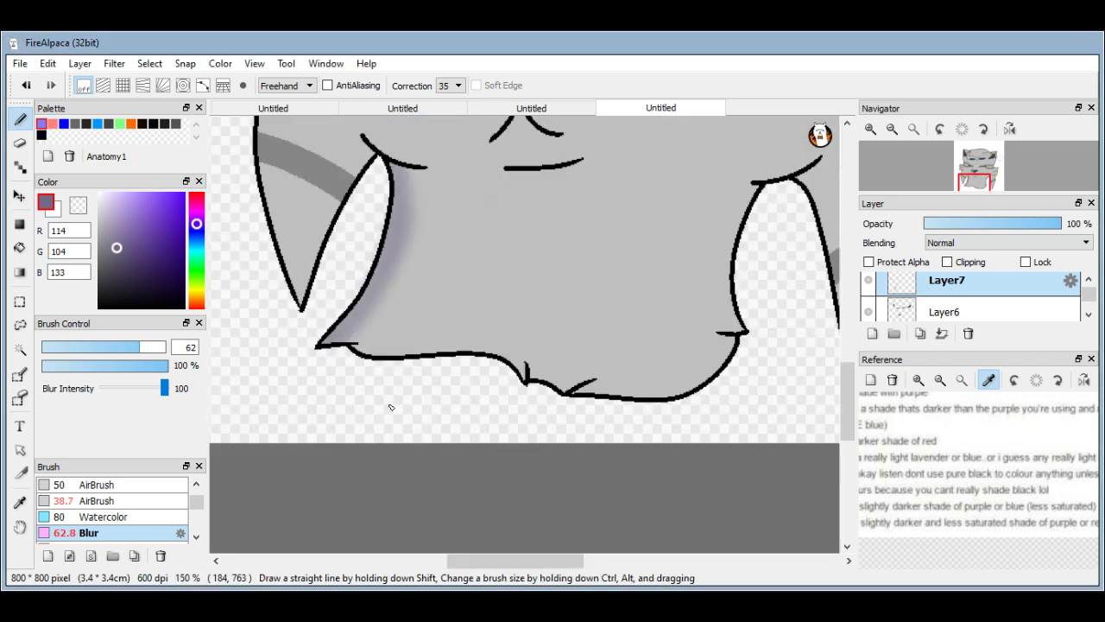
Examine the purple shading along the chest's left outline and on the left ear up close, and check the whole head.
scroll(390, 406, down, 2)
scroll(382, 345, up, 3)
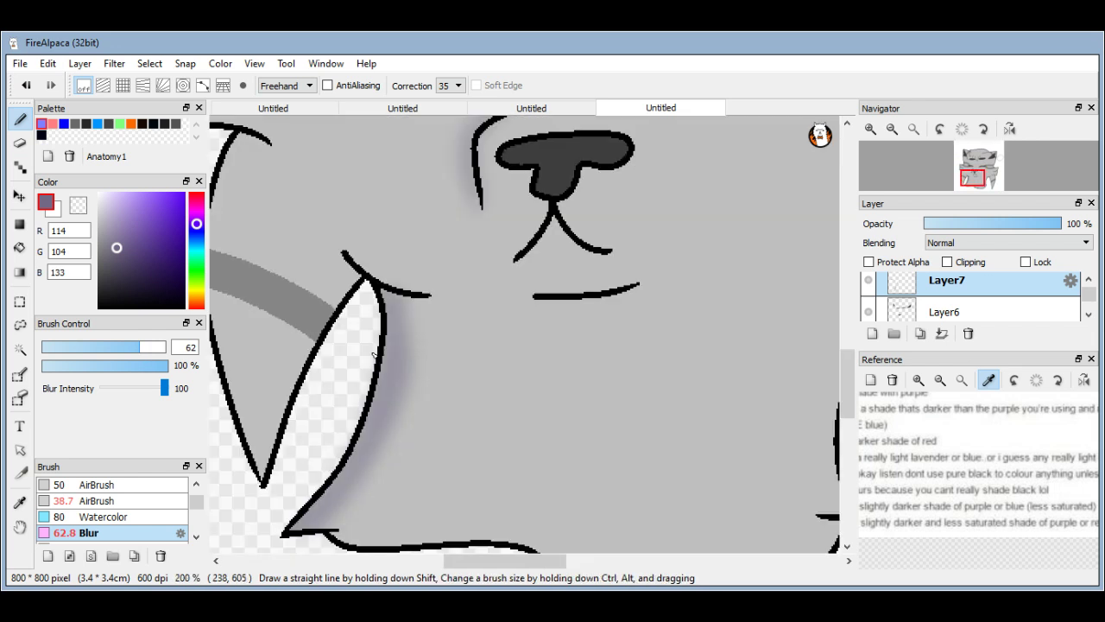
scroll(374, 349, up, 3)
scroll(410, 233, up, 2)
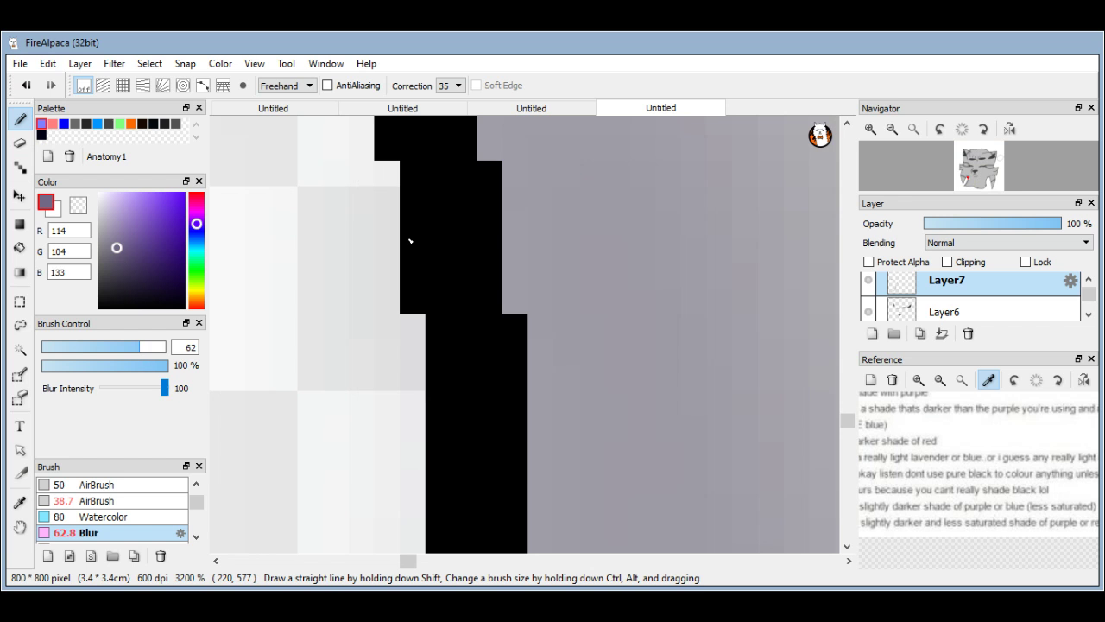
scroll(410, 241, down, 3)
scroll(364, 426, down, 2)
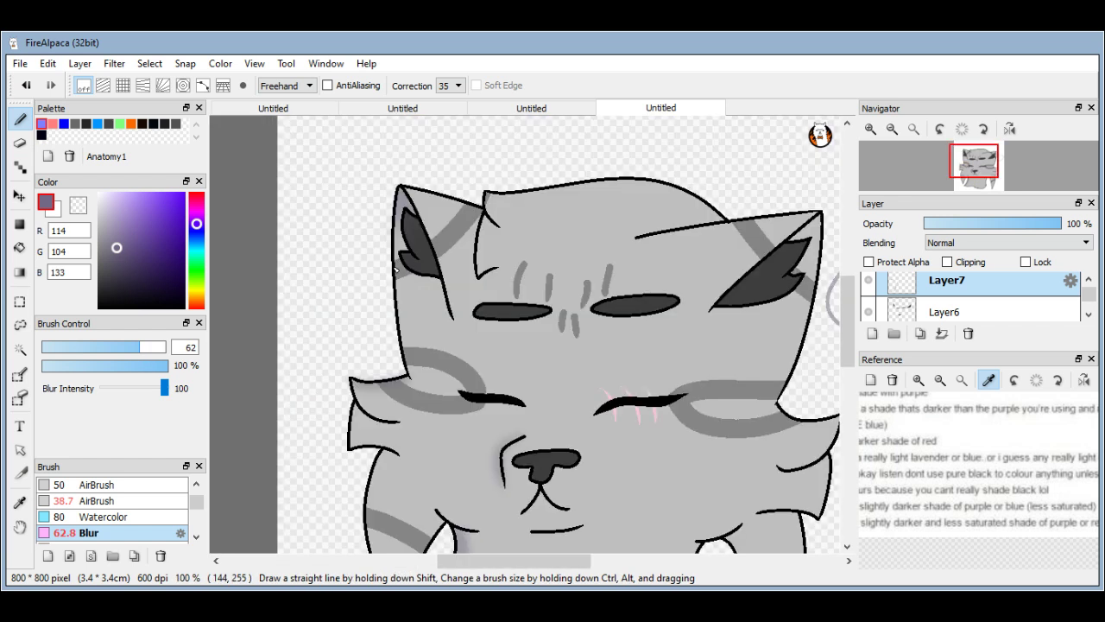
scroll(395, 271, up, 2)
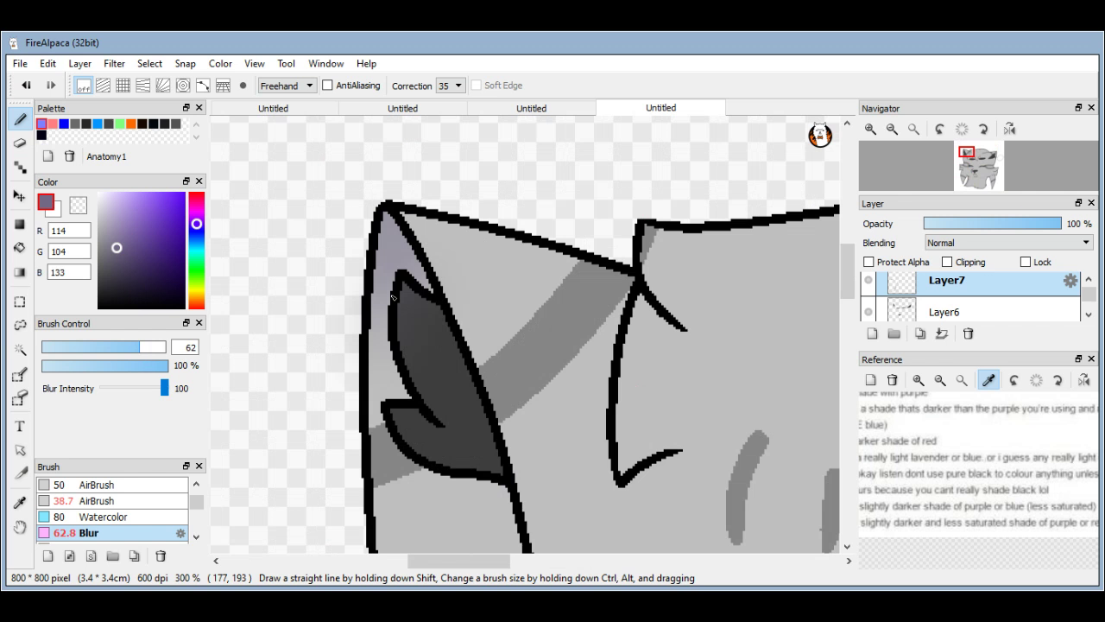
scroll(665, 375, down, 4)
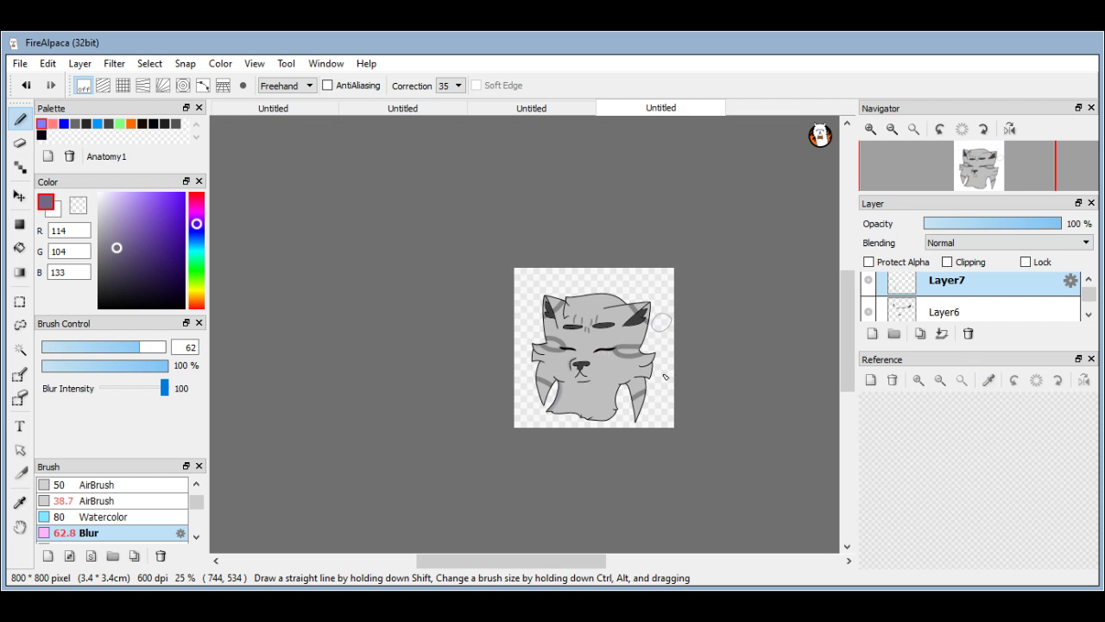
Switch back to the size 14.1 Pen and raise its opacity to 100%.
key(e)
scroll(686, 298, up, 5)
scroll(691, 294, down, 4)
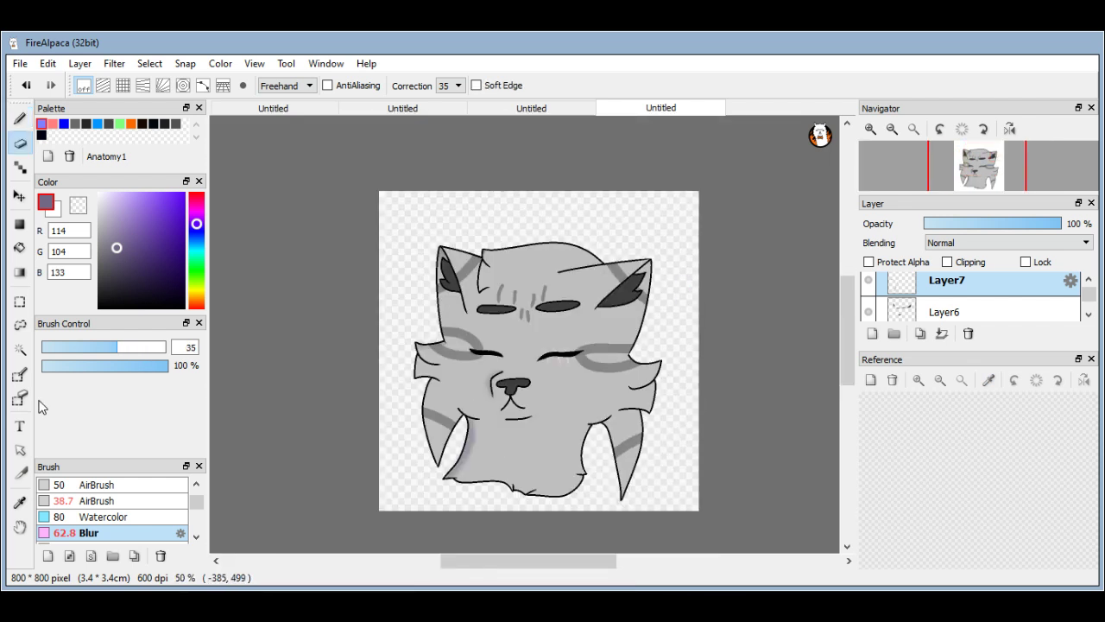
scroll(95, 483, up, 3)
click(104, 501)
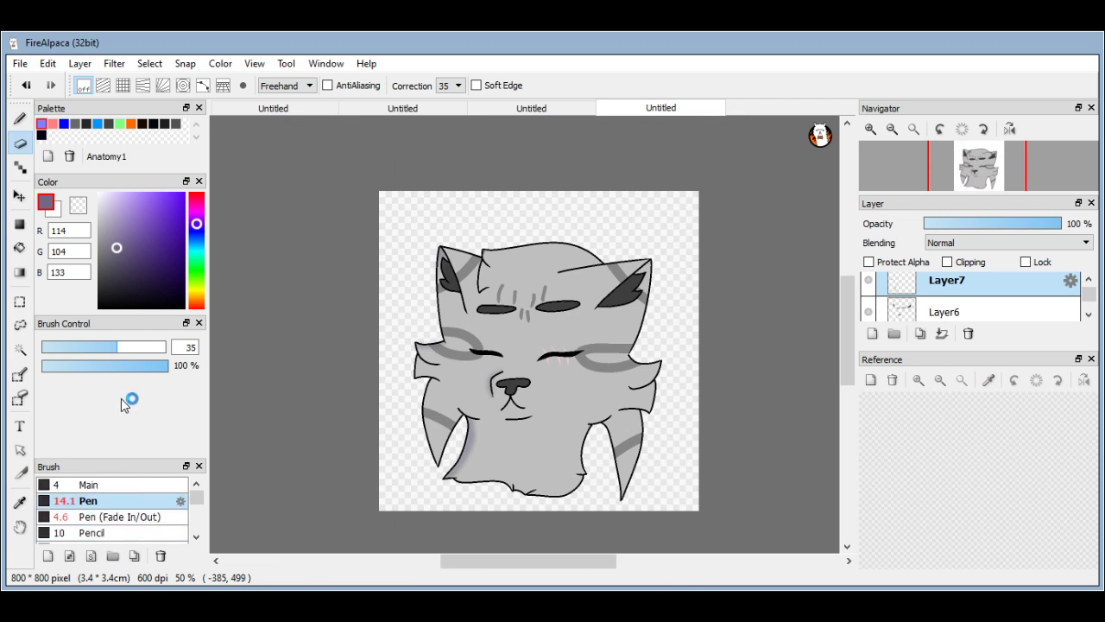
click(116, 485)
click(134, 500)
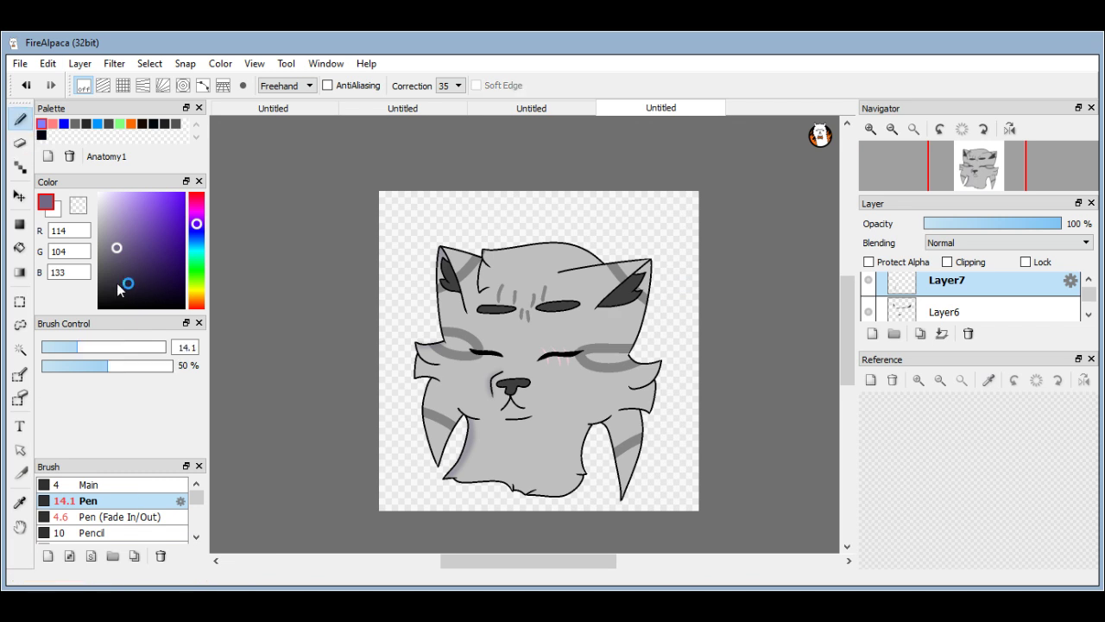
drag(131, 377, 522, 258)
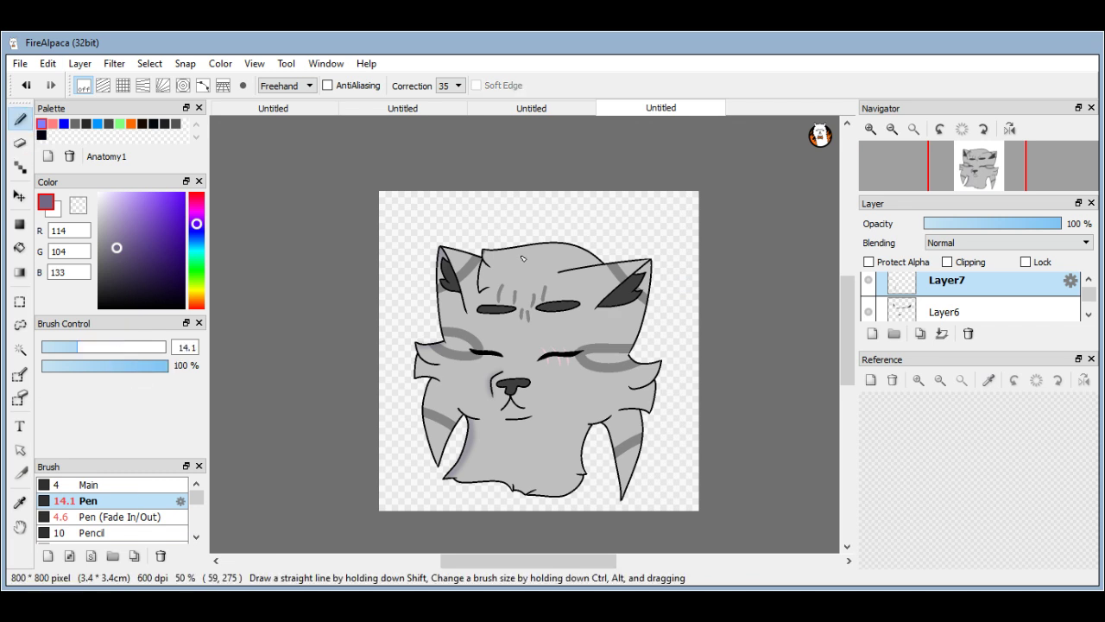
Add a new layer directly above Layer3.
click(914, 129)
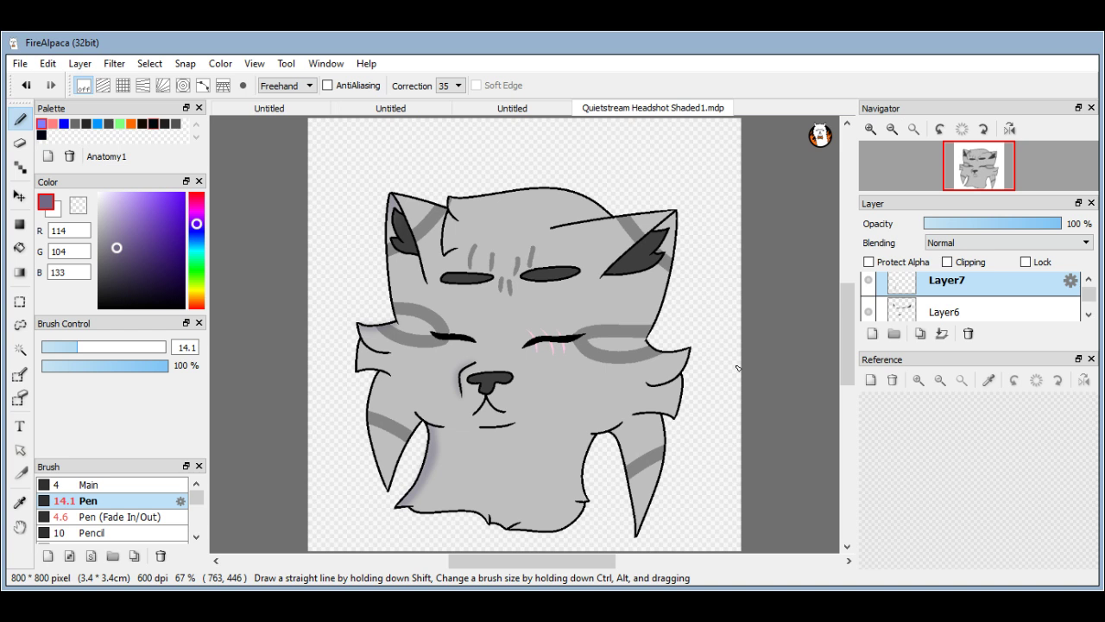
scroll(907, 311, up, 1)
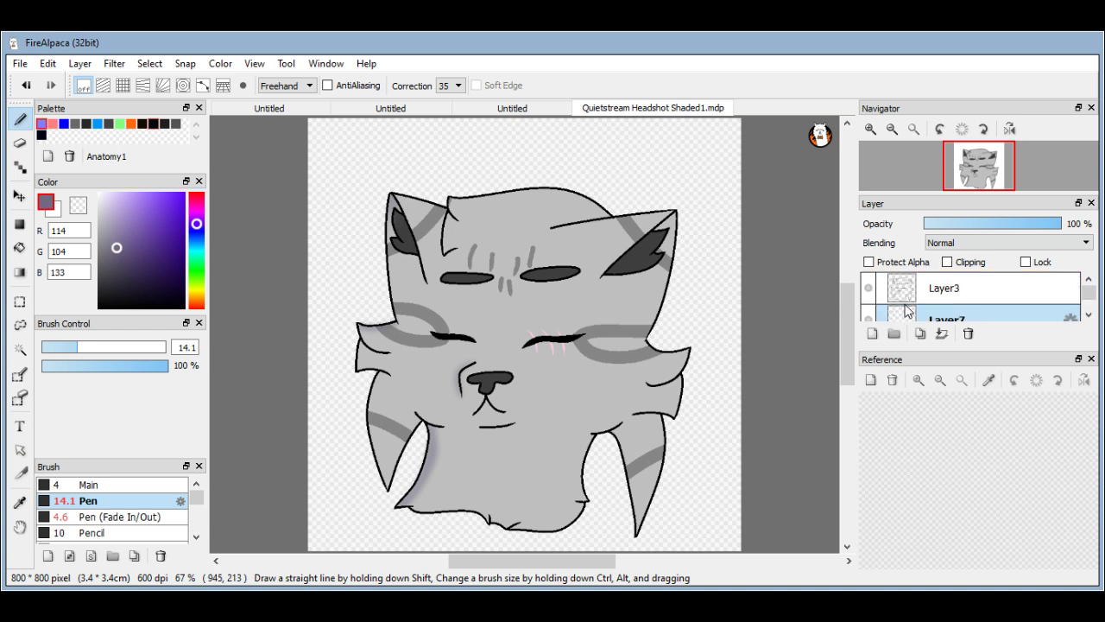
click(973, 296)
click(872, 333)
scroll(518, 337, down, 1)
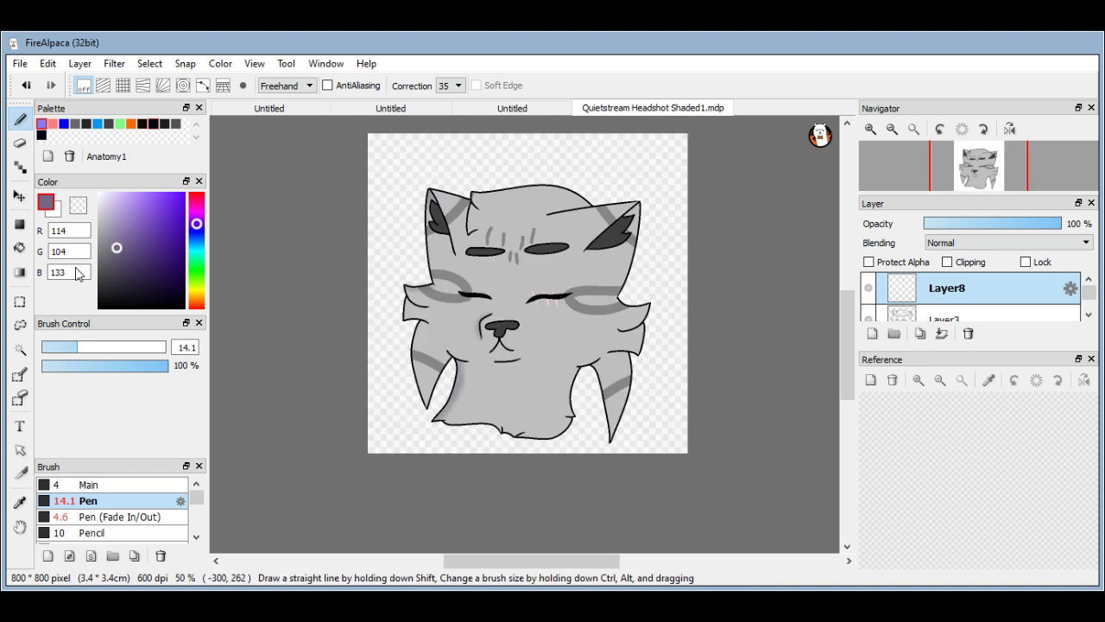
Hand-letter a small R and C in the canvas's lower-left corner with the size 4 Main brush in black.
click(93, 485)
drag(100, 304, 41, 355)
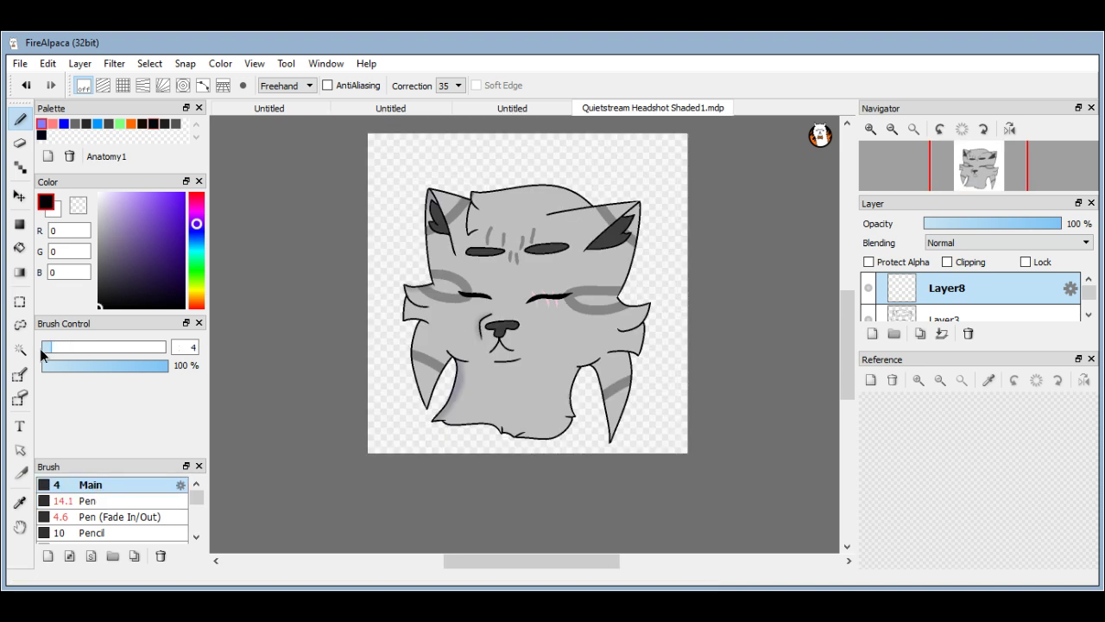
scroll(371, 449, up, 3)
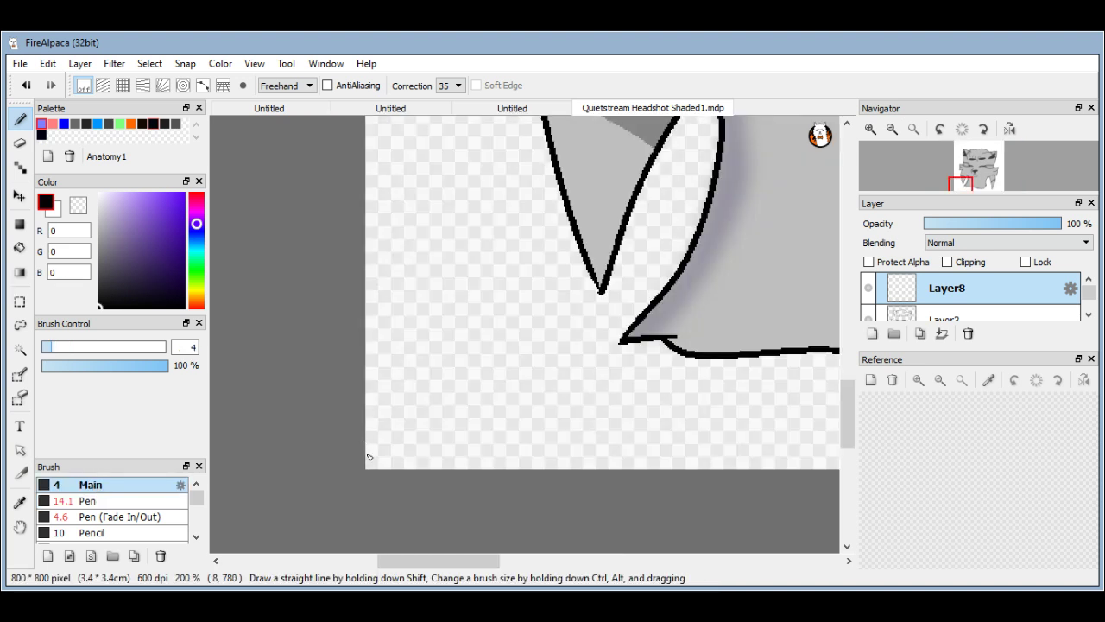
scroll(370, 458, up, 5)
scroll(384, 305, up, 1)
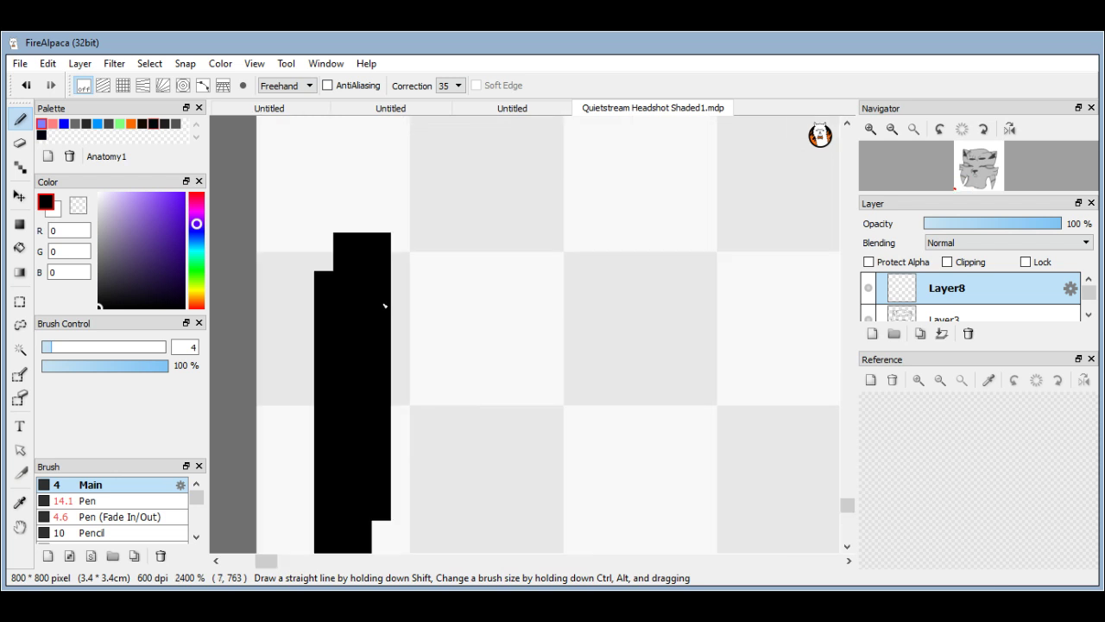
drag(384, 305, 505, 496)
drag(656, 328, 682, 367)
drag(611, 320, 611, 359)
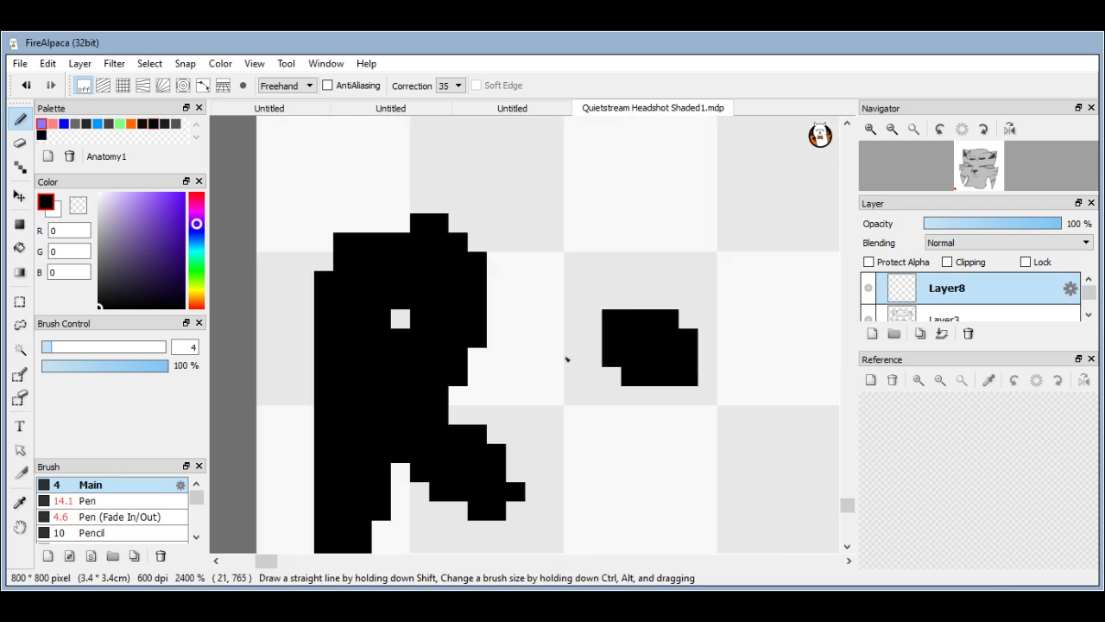
scroll(566, 359, down, 1)
click(469, 464)
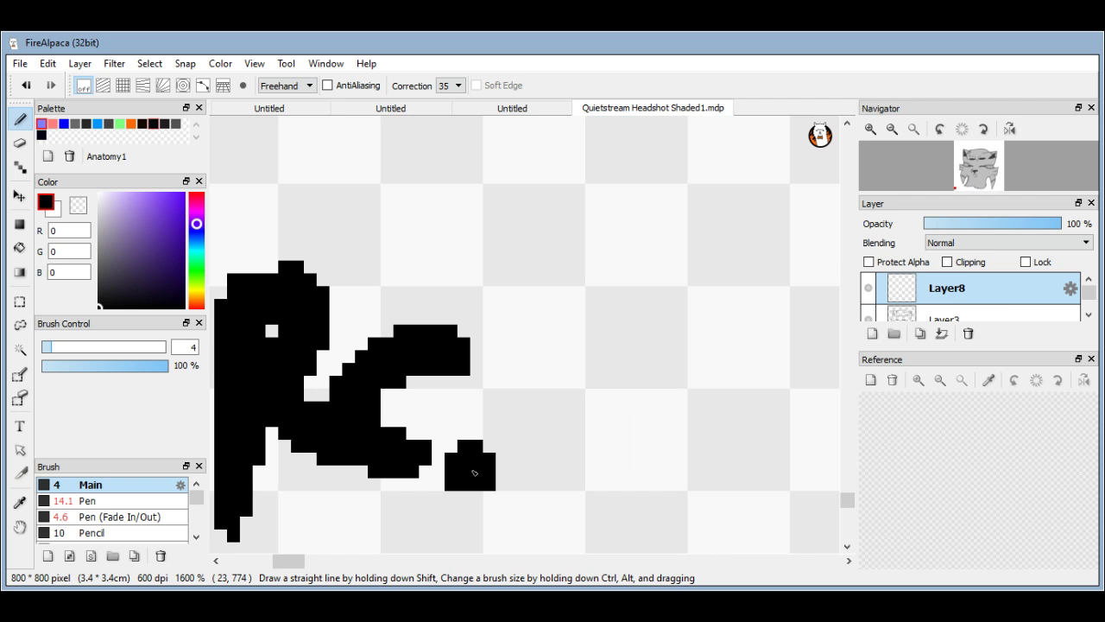
Continue the black corner lettering after the C with a joined AE and a second R.
drag(471, 465, 572, 312)
click(680, 308)
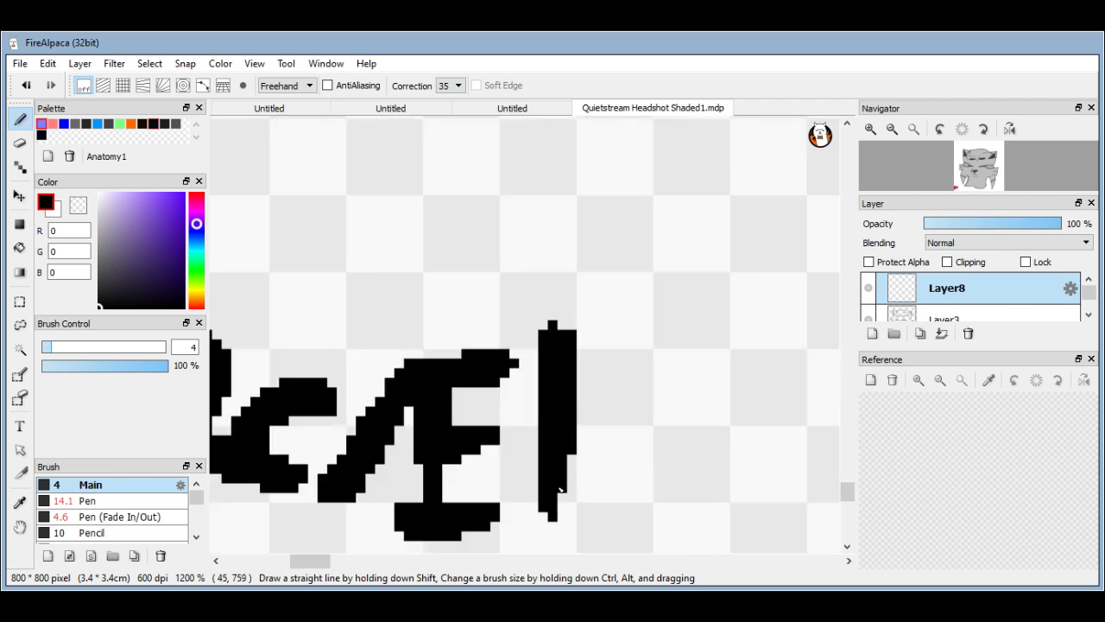
mouse_move(555, 330)
mouse_down()
mouse_move(662, 360)
mouse_move(646, 461)
mouse_move(708, 506)
mouse_up()
scroll(689, 483, down, 2)
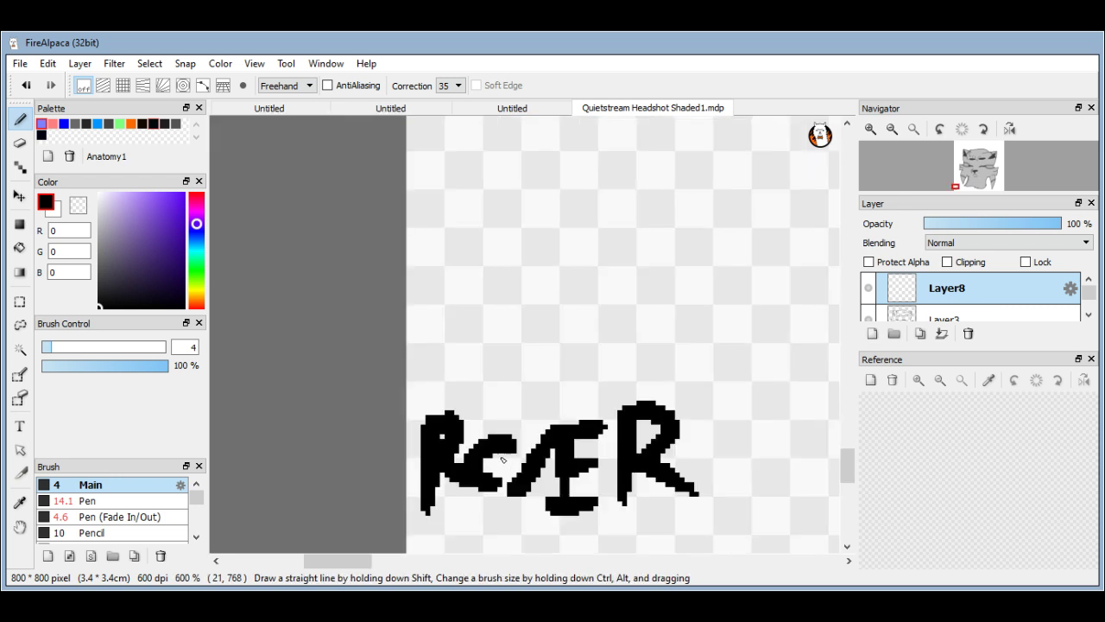
scroll(466, 293, up, 2)
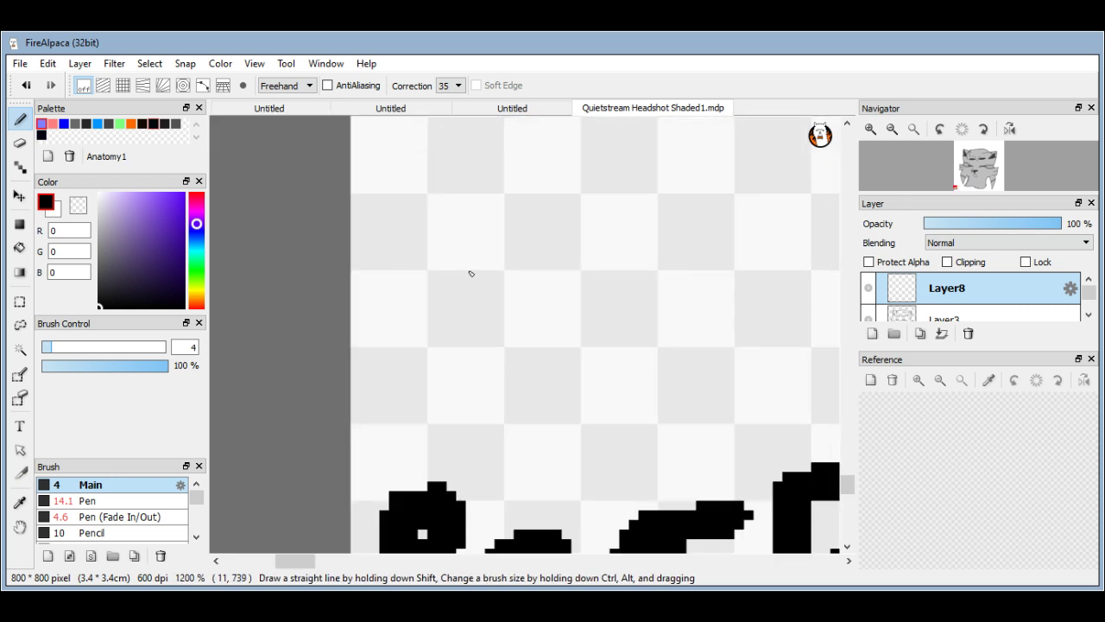
Hand-letter the date 4/19/19 in black just above the initials in the canvas's lower-left corner, using the size 4 Main brush.
mouse_move(469, 271)
mouse_down()
mouse_move(474, 354)
mouse_move(513, 435)
mouse_move(671, 349)
mouse_up()
scroll(667, 408, up, 1)
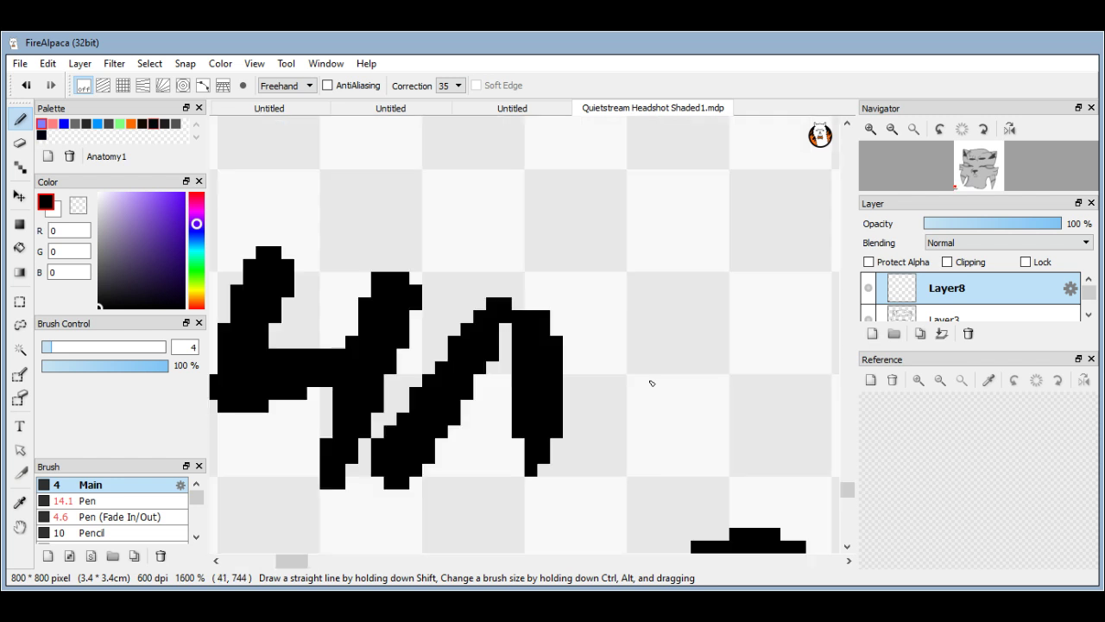
mouse_move(669, 303)
mouse_down()
mouse_move(592, 377)
mouse_move(671, 336)
mouse_up()
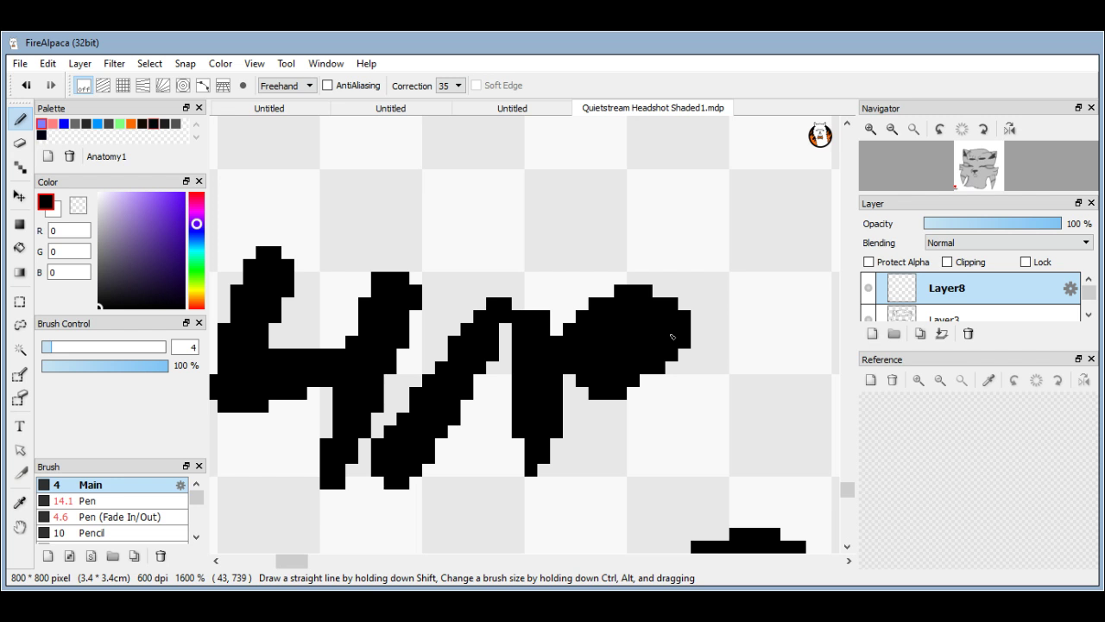
scroll(670, 414, right, 3)
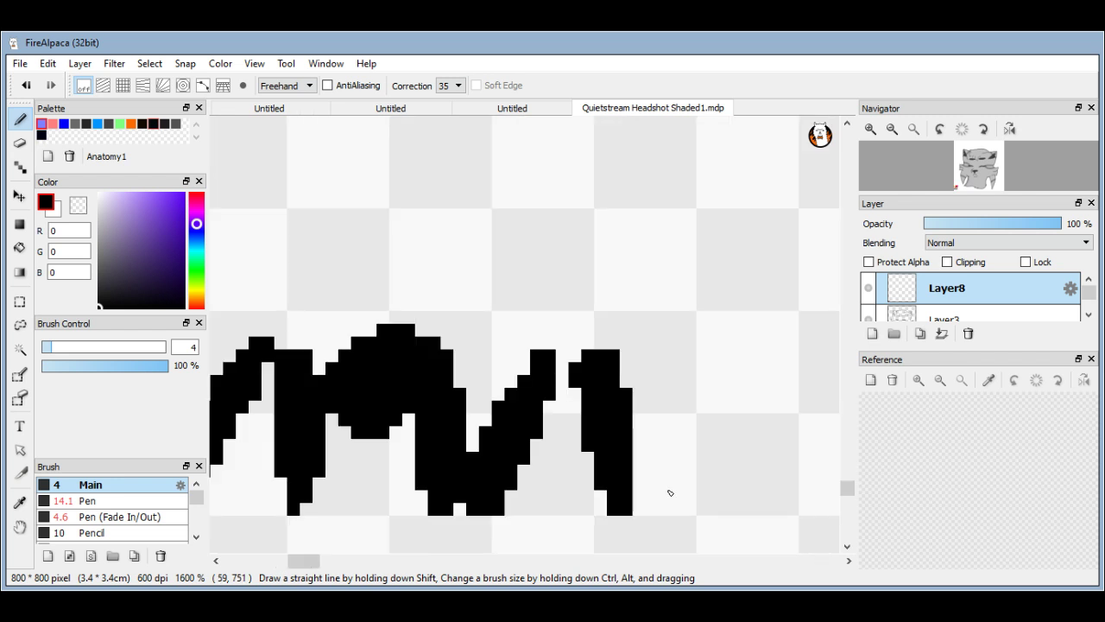
drag(668, 492, 715, 505)
scroll(459, 316, down, 4)
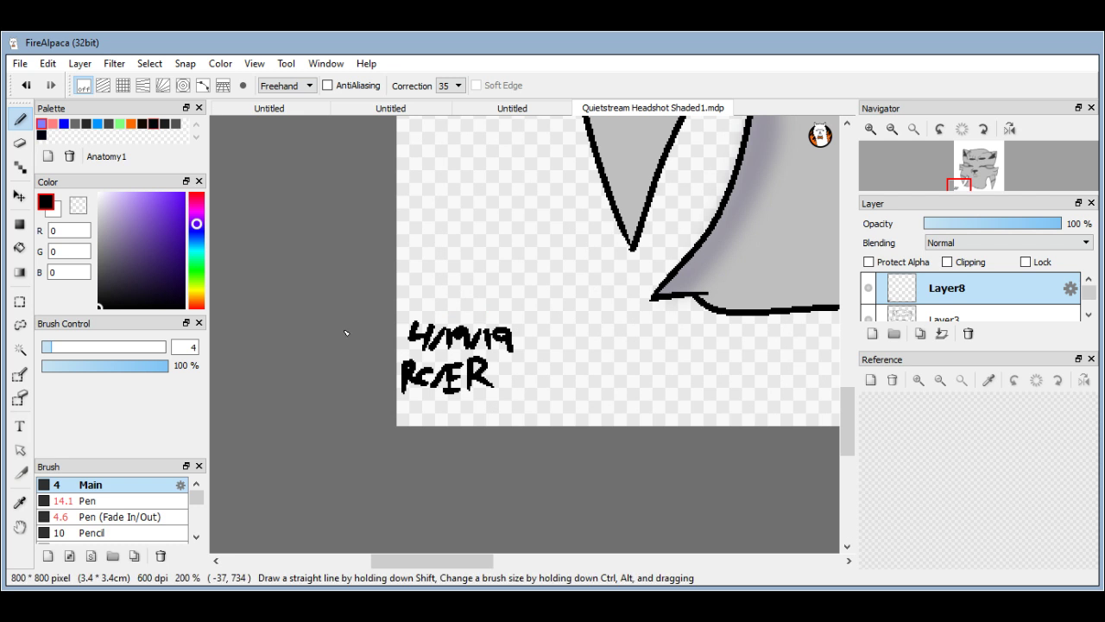
scroll(345, 333, down, 4)
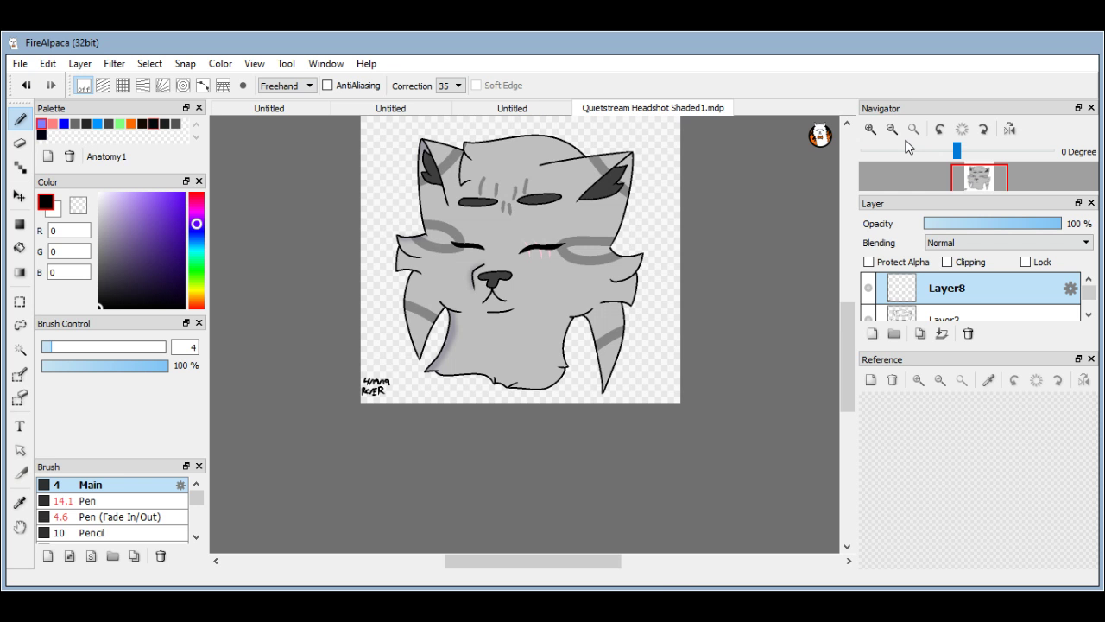
scroll(525, 334, up, 1)
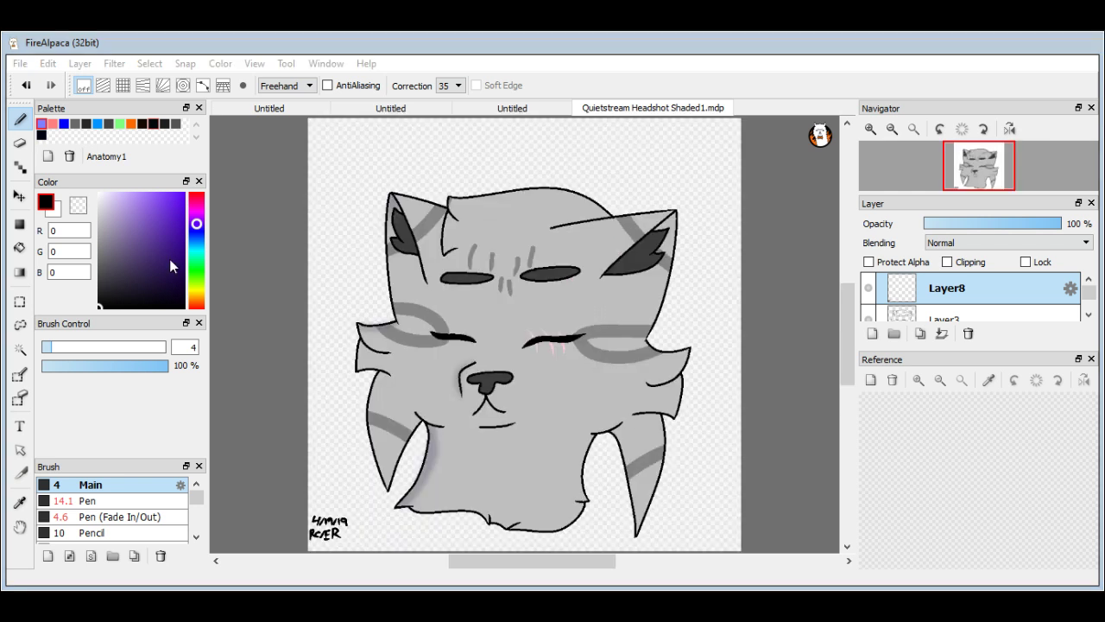